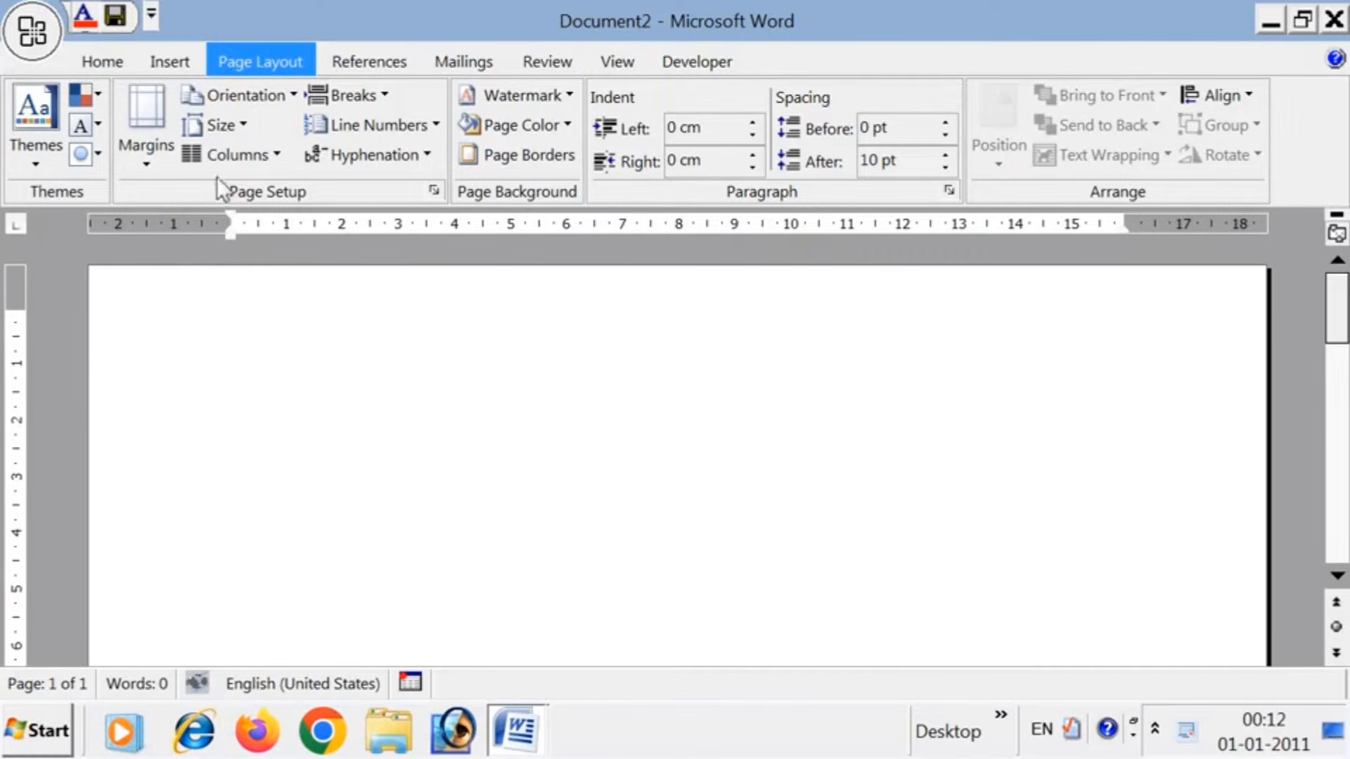
# - Set the document zoom to 200%
pyautogui.click(111, 68)
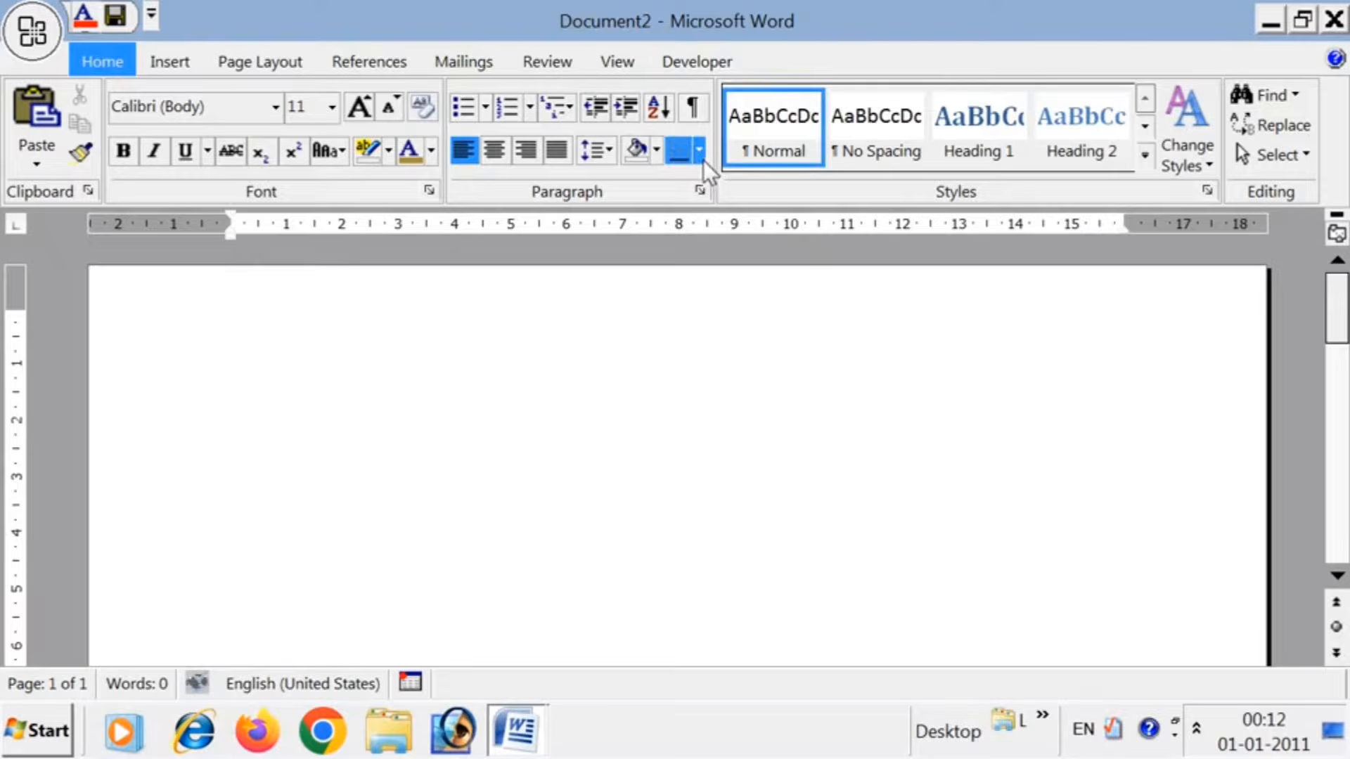
pyautogui.click(612, 61)
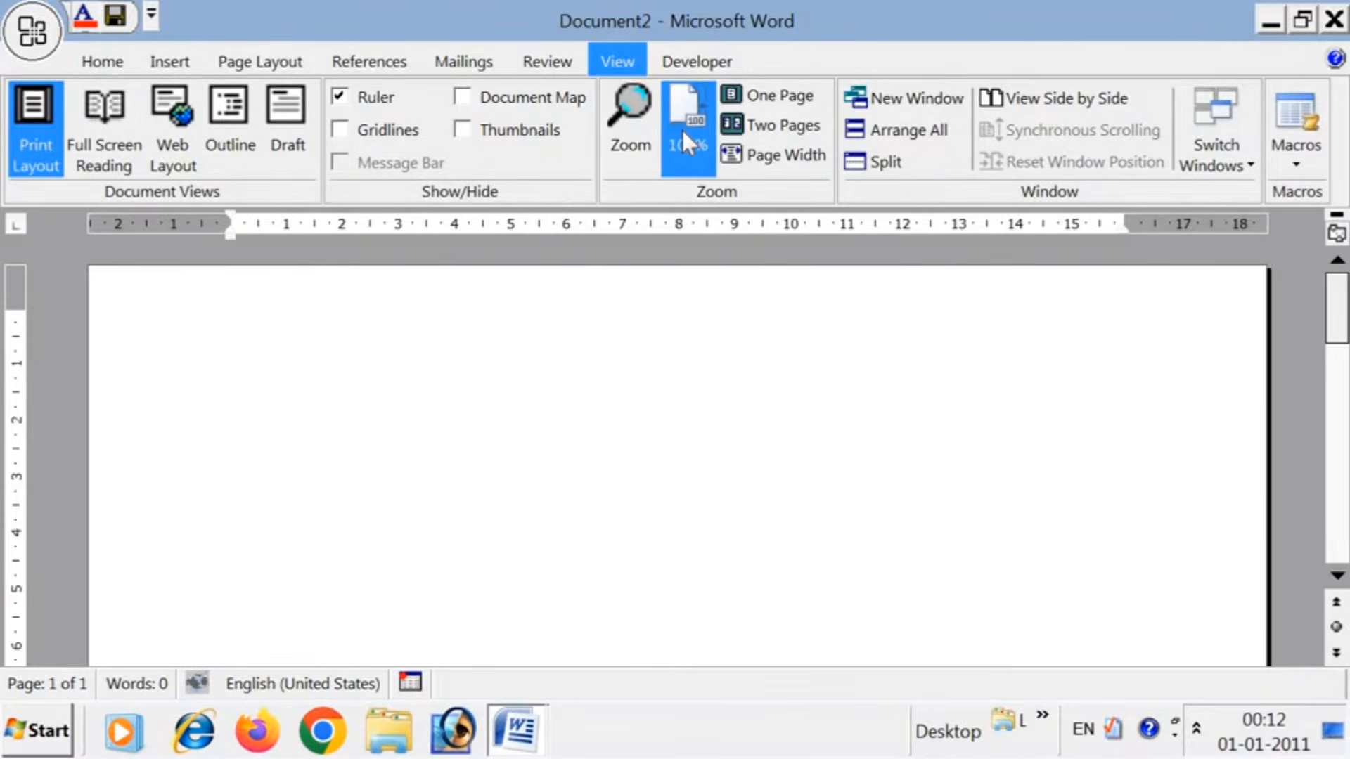
pyautogui.click(636, 124)
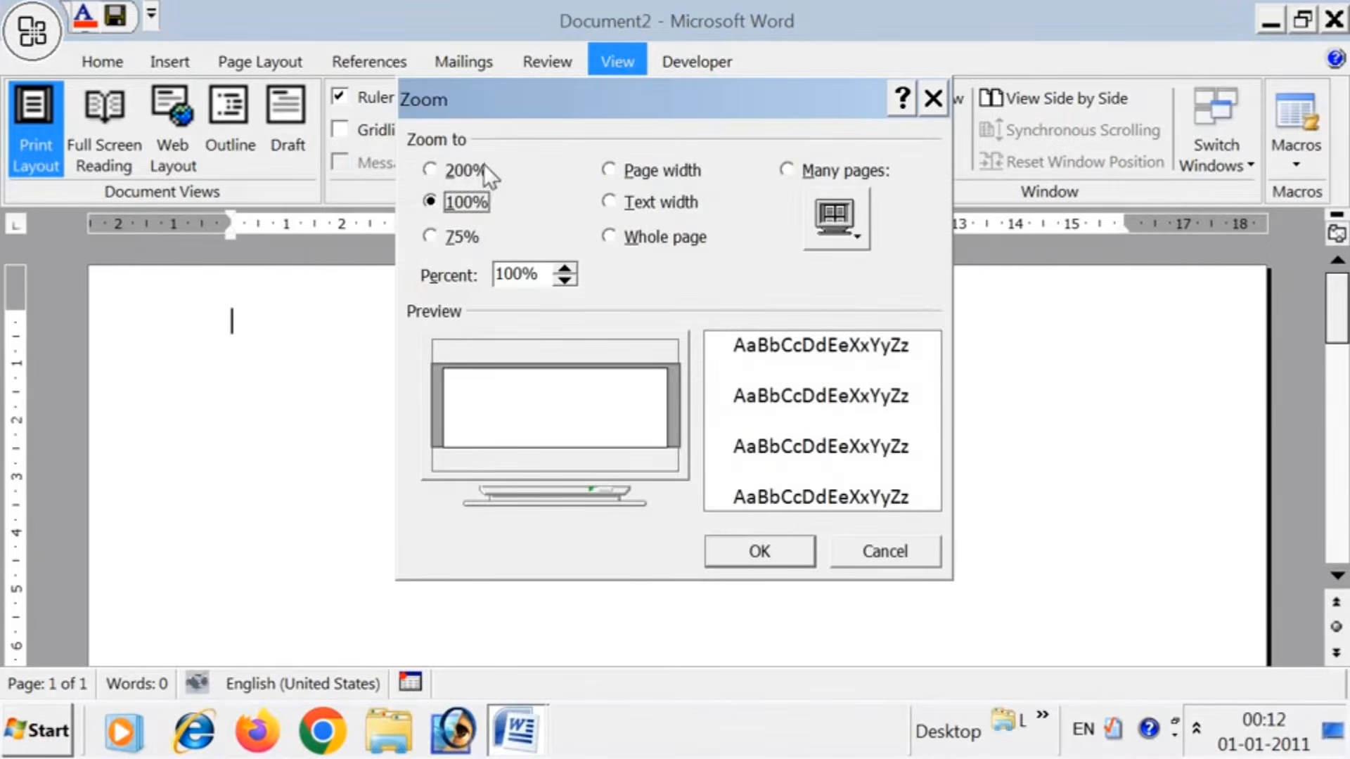
pyautogui.click(464, 170)
pyautogui.click(763, 550)
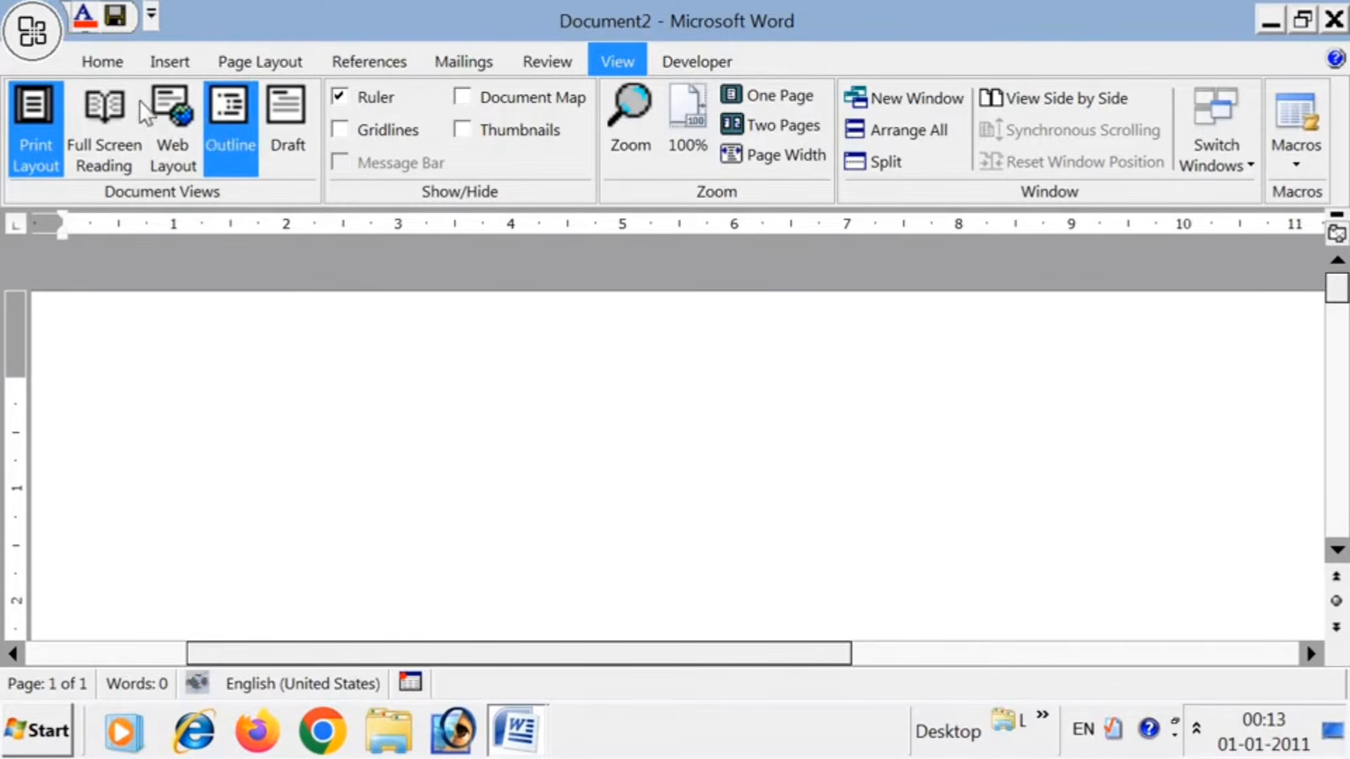
# - Apply a box page border with the 3 pt thick-and-thin double line style to the whole document
pyautogui.click(115, 66)
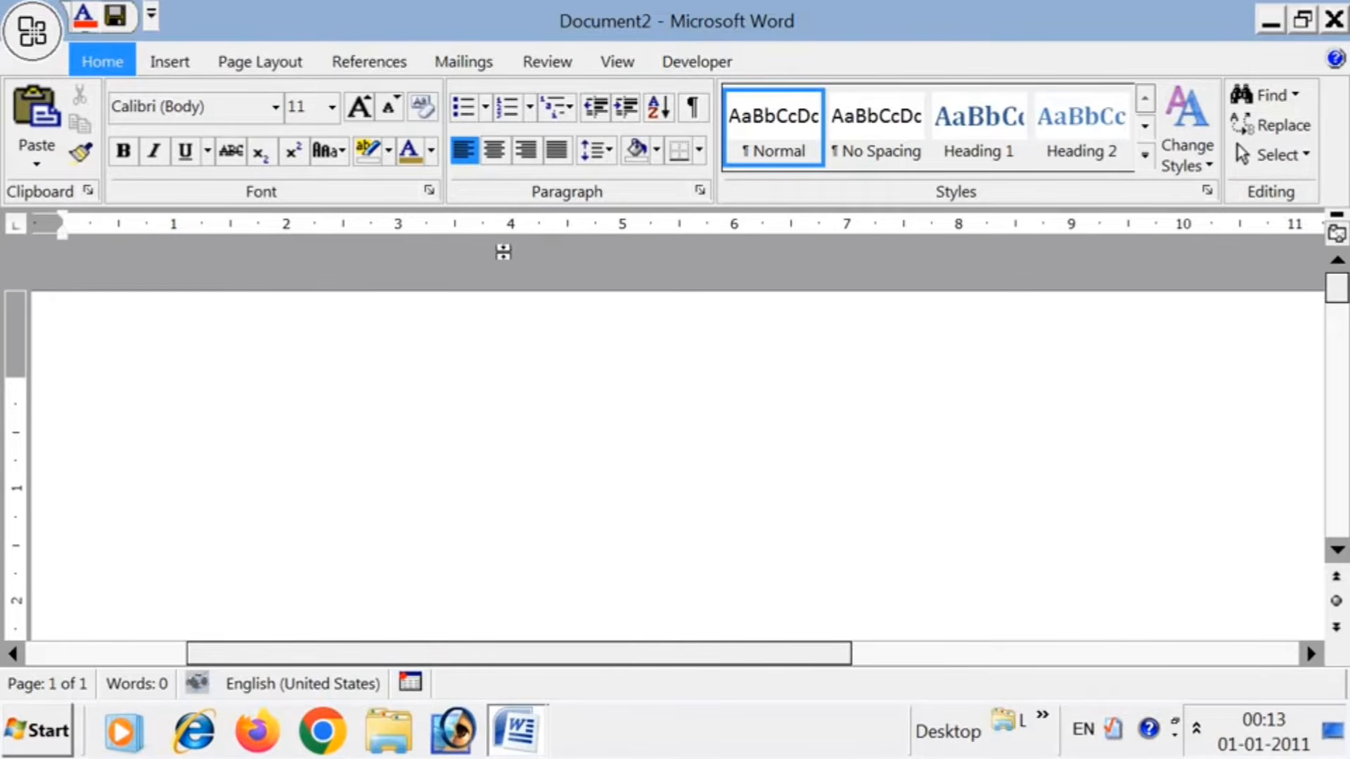
pyautogui.click(697, 147)
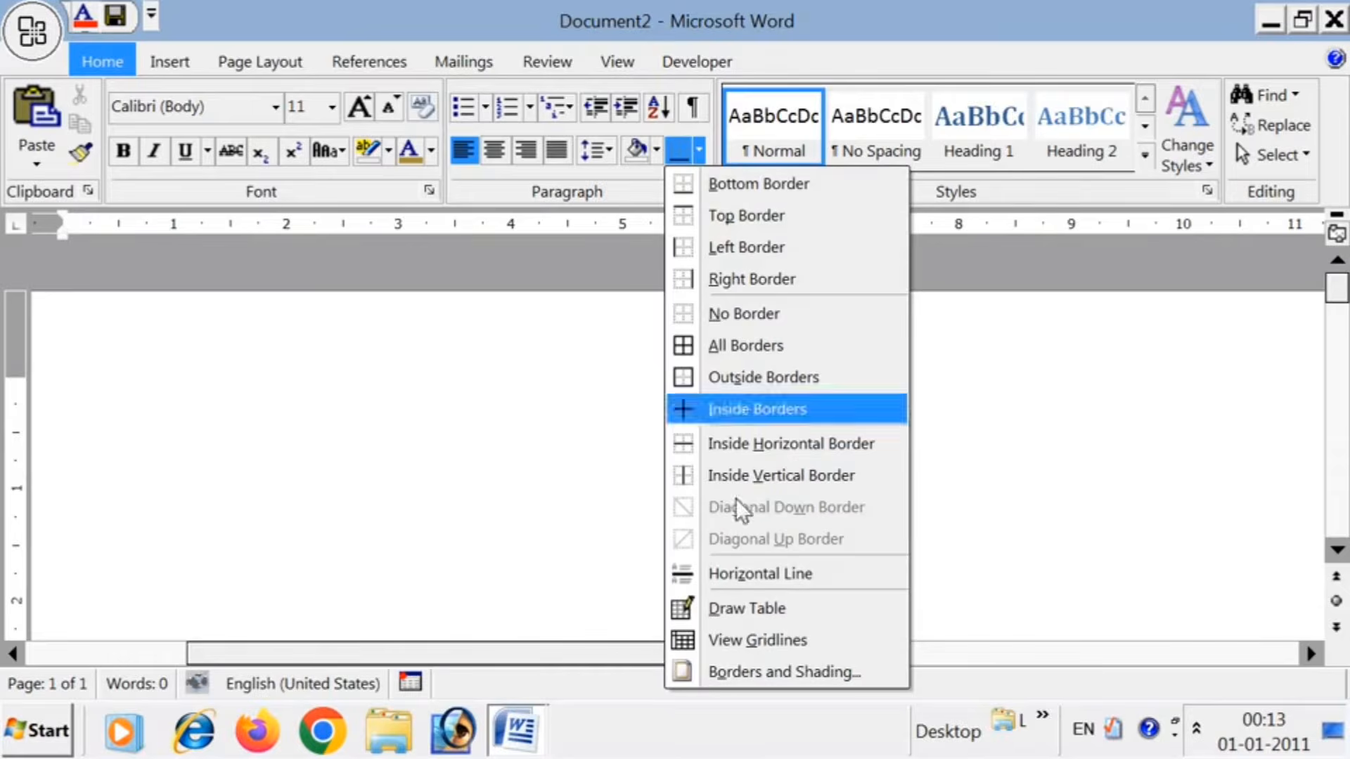
pyautogui.click(744, 669)
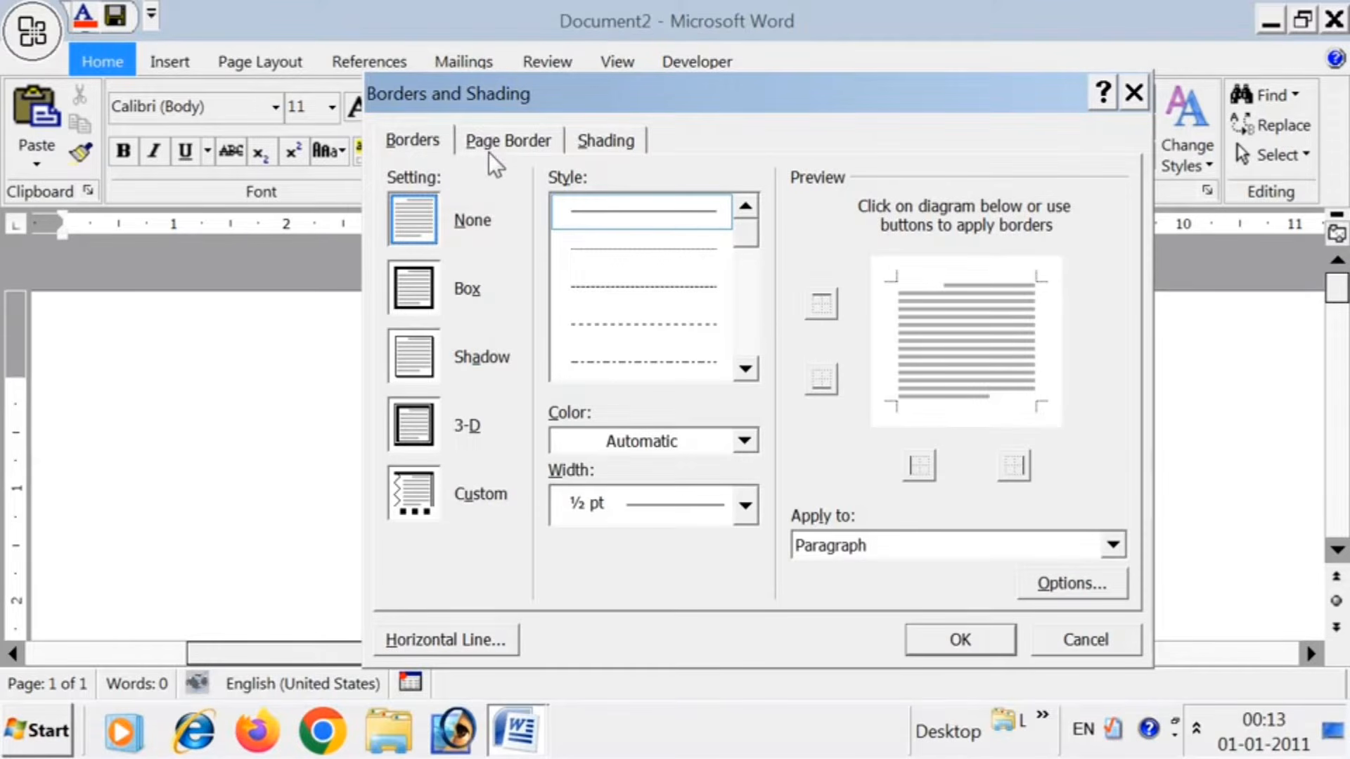
pyautogui.click(491, 145)
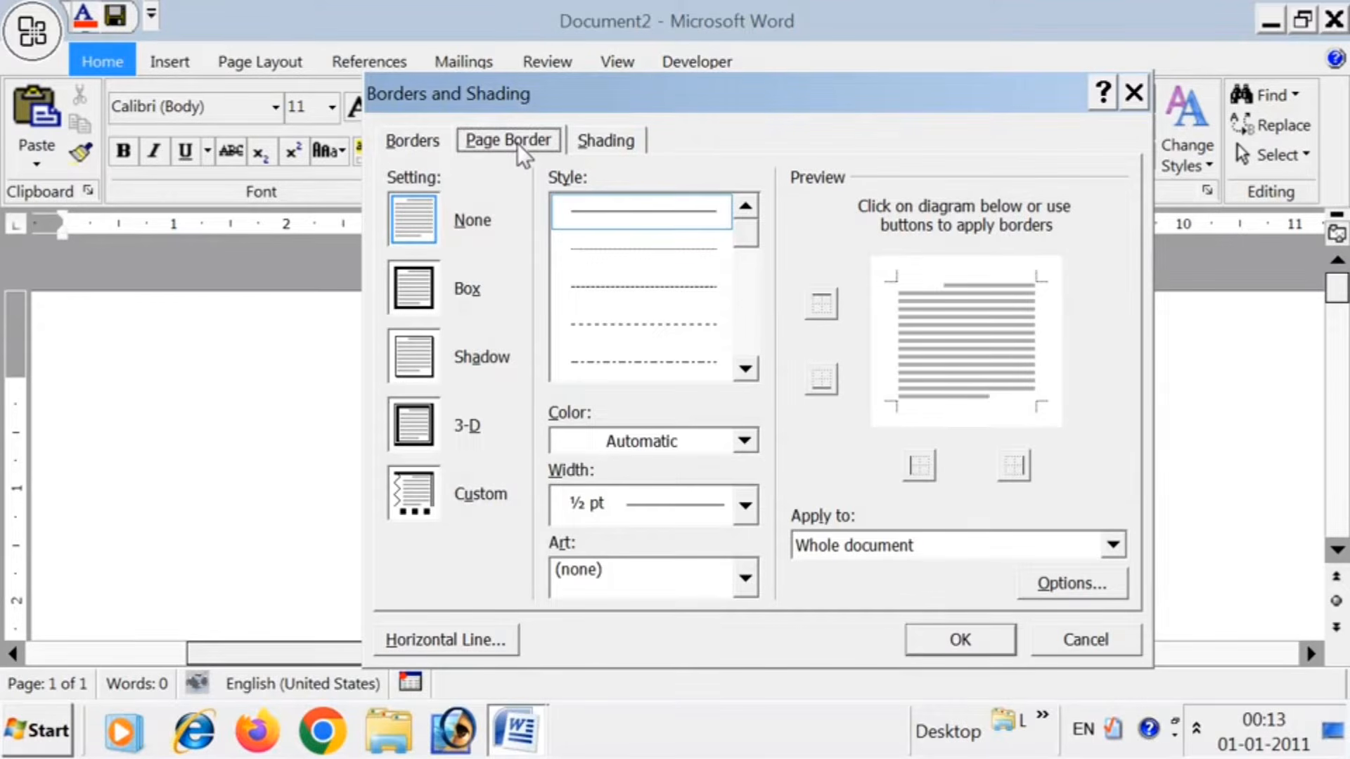
pyautogui.click(745, 369)
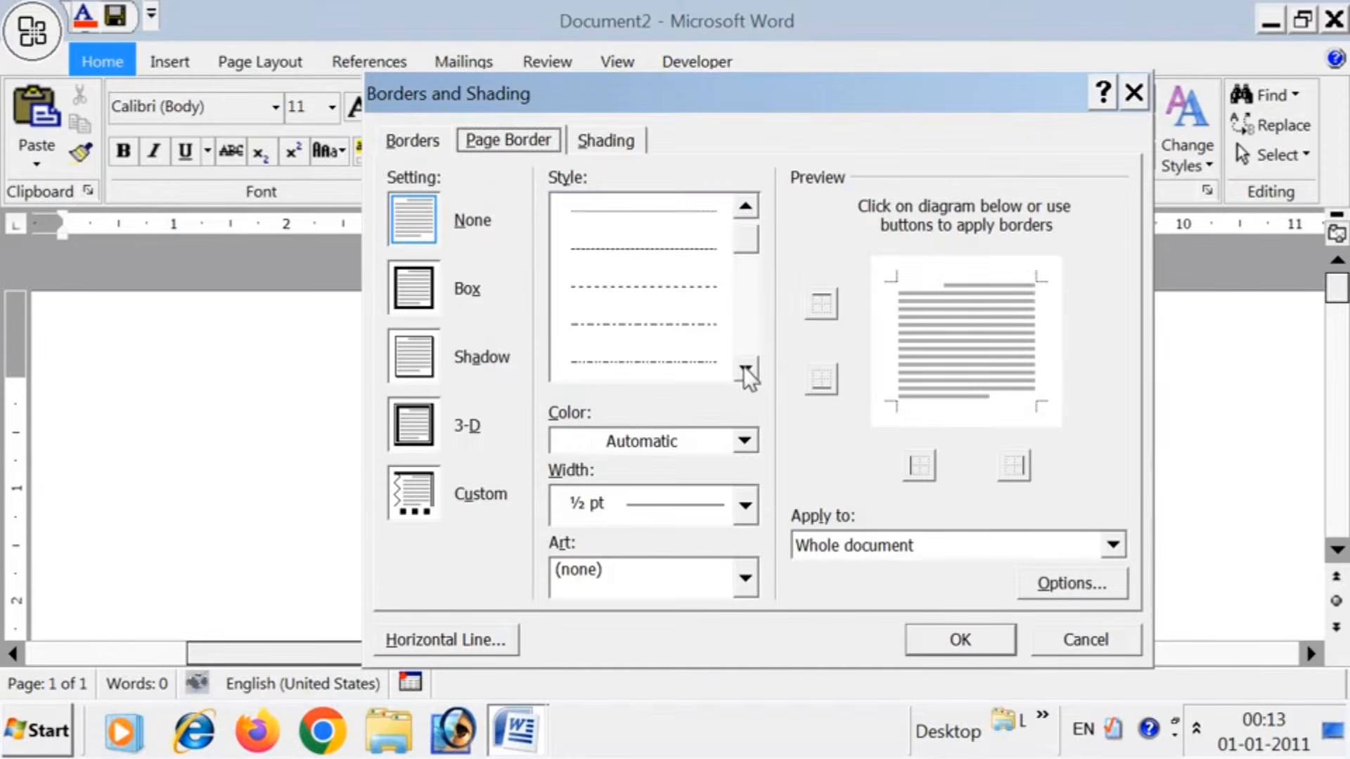
pyautogui.click(746, 369)
pyautogui.click(746, 369)
pyautogui.click(745, 369)
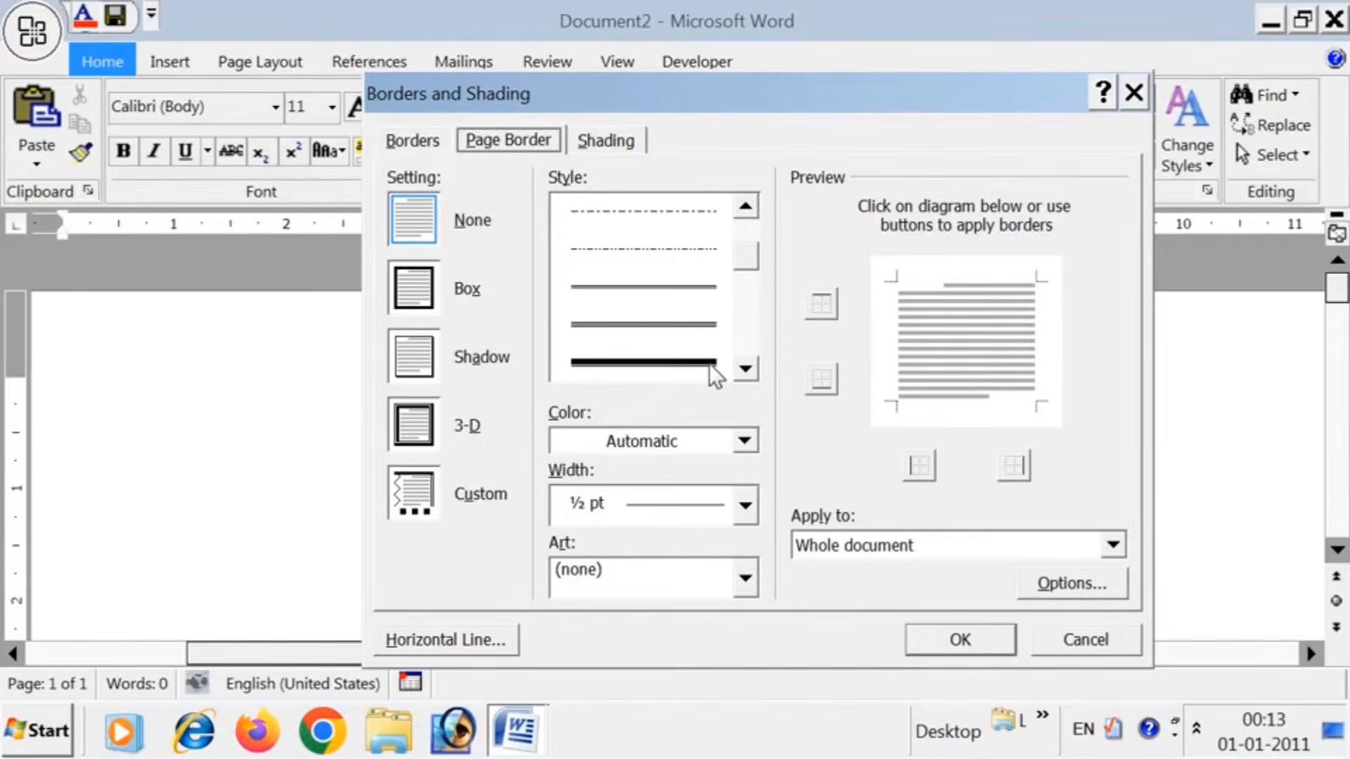
pyautogui.click(709, 364)
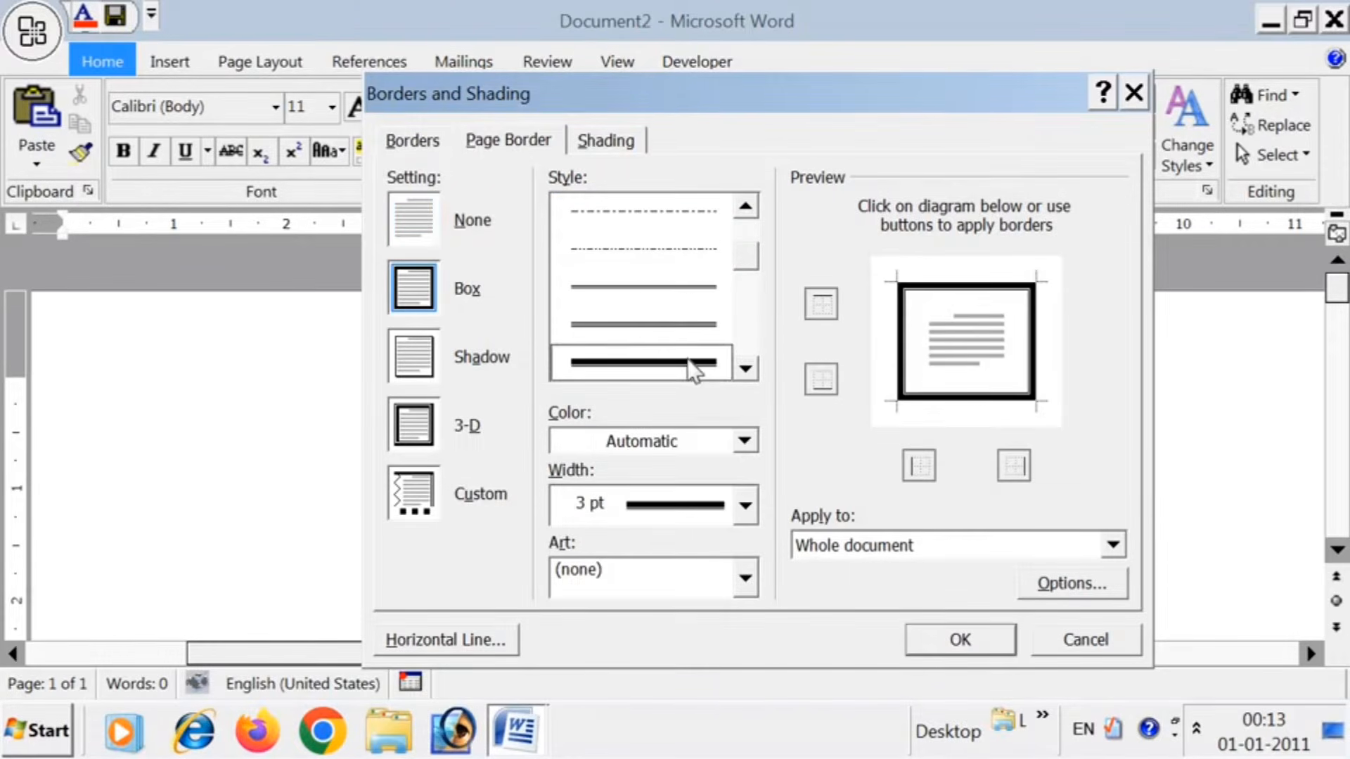
pyautogui.click(942, 631)
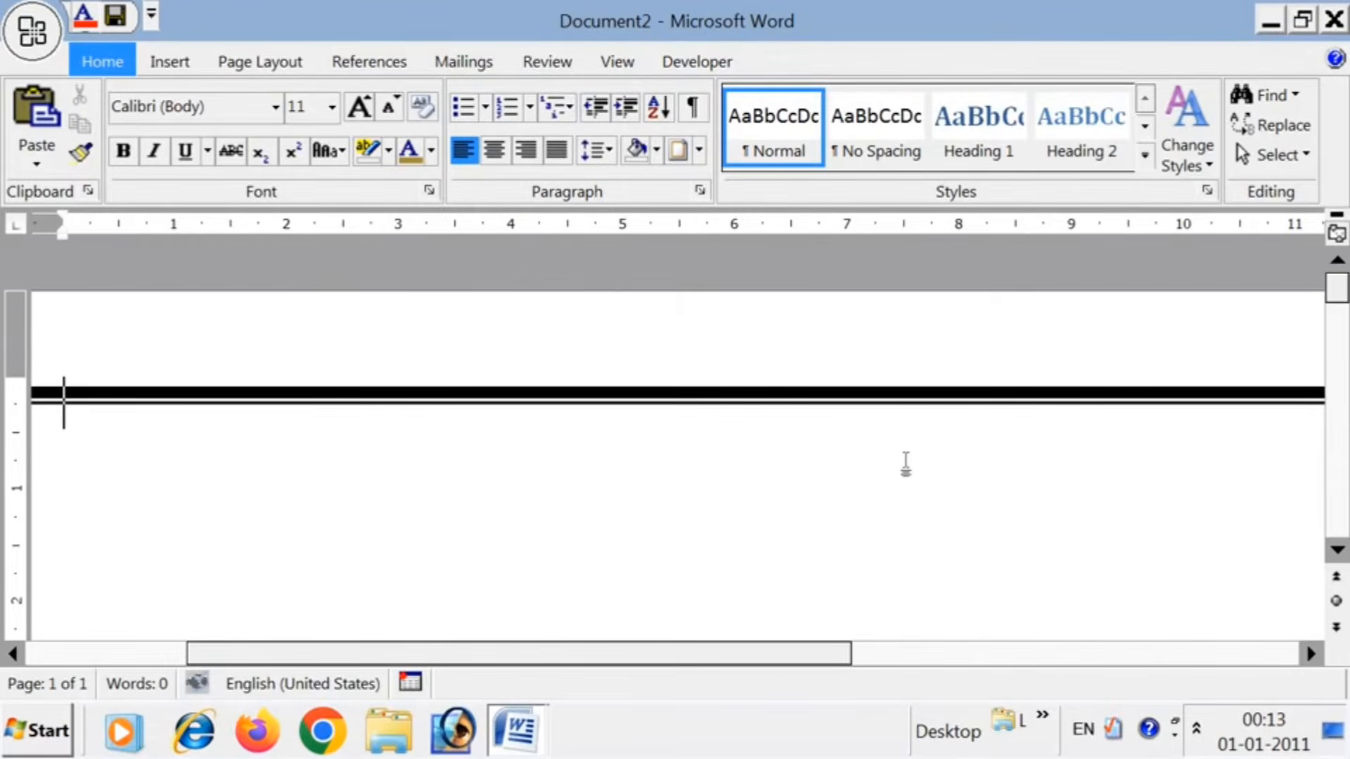
# - Add a blank line beneath the page's top border and insert a table with 7 columns and 8 rows there
pyautogui.press('Return')
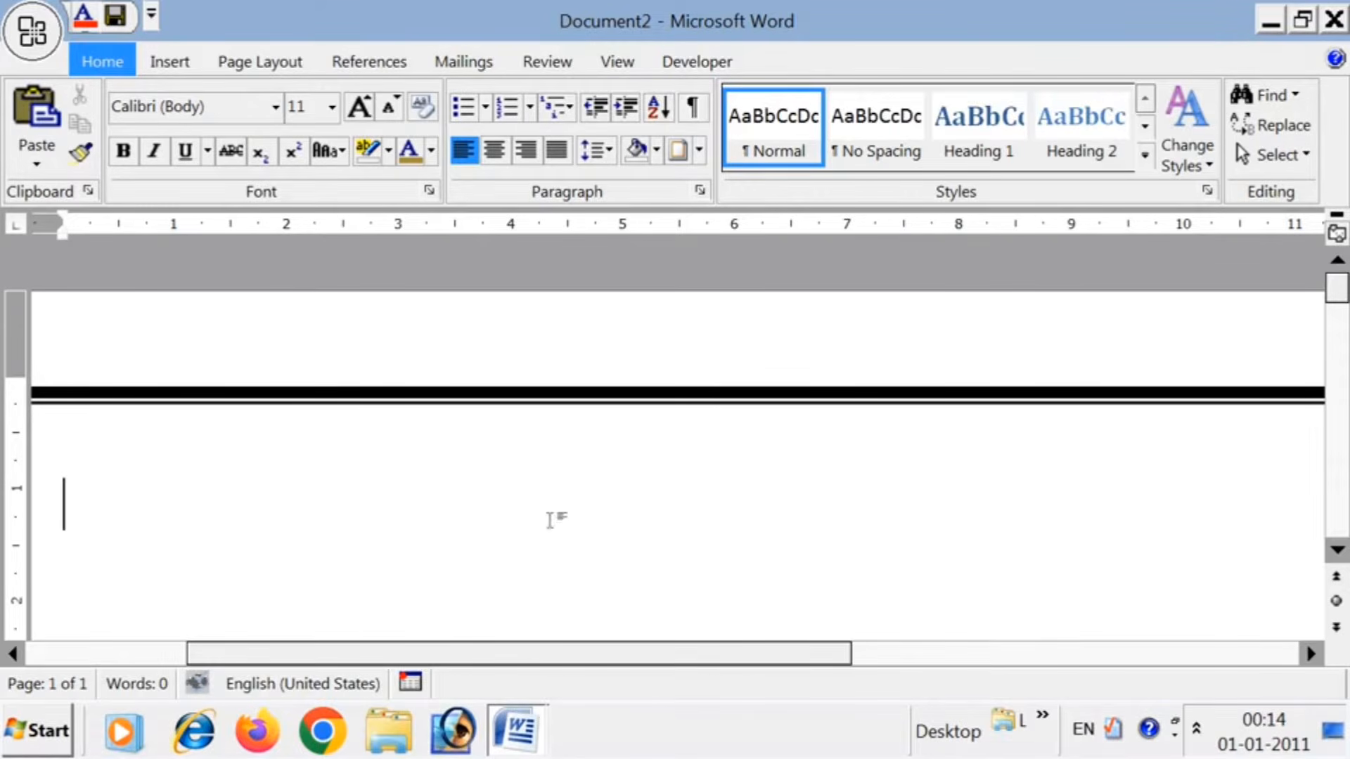
pyautogui.click(180, 62)
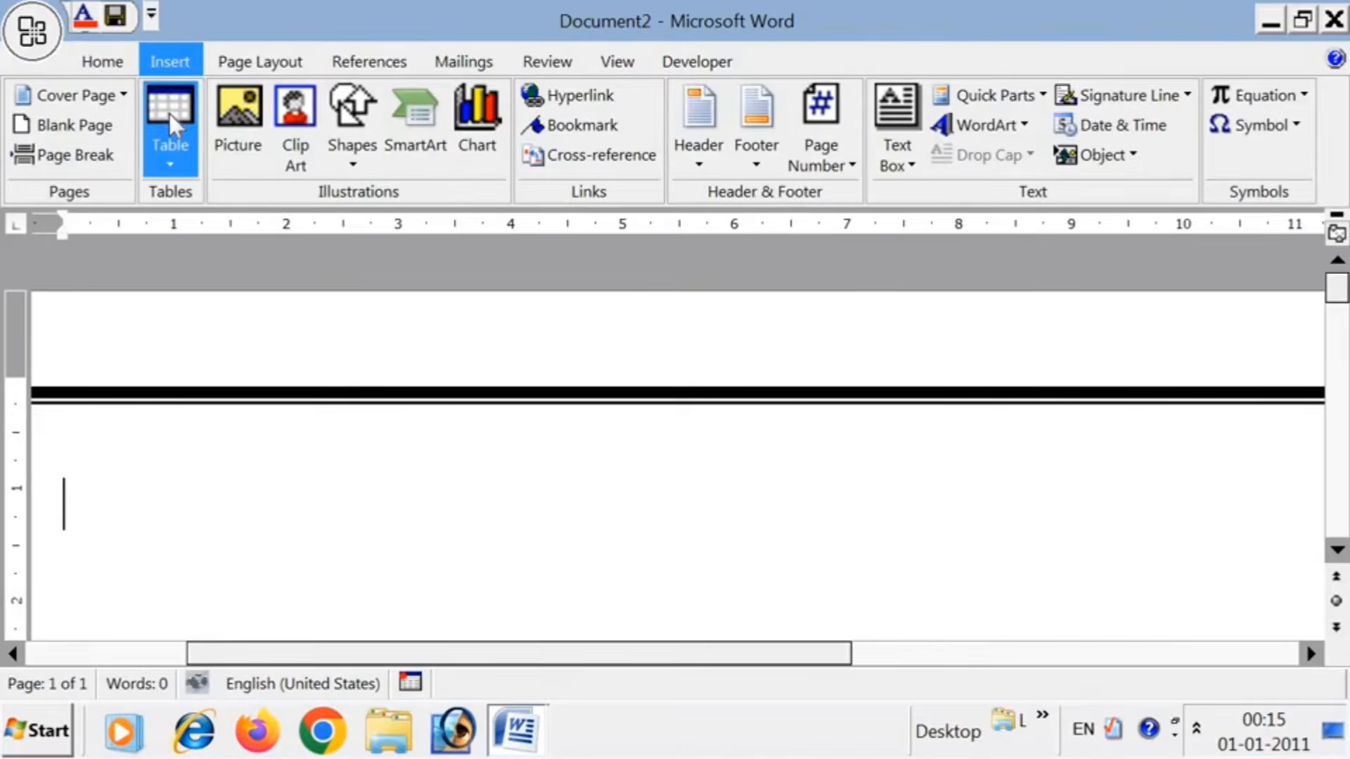
pyautogui.click(169, 113)
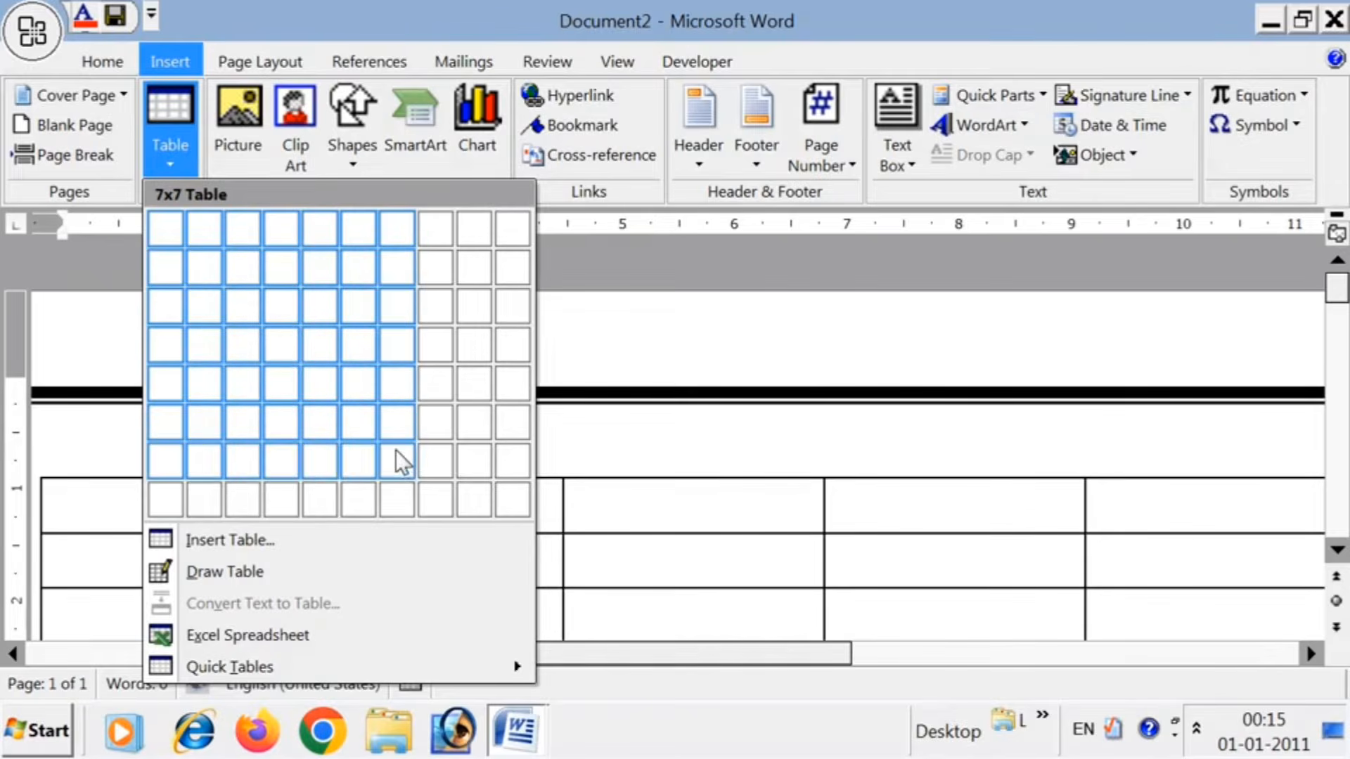
pyautogui.click(402, 492)
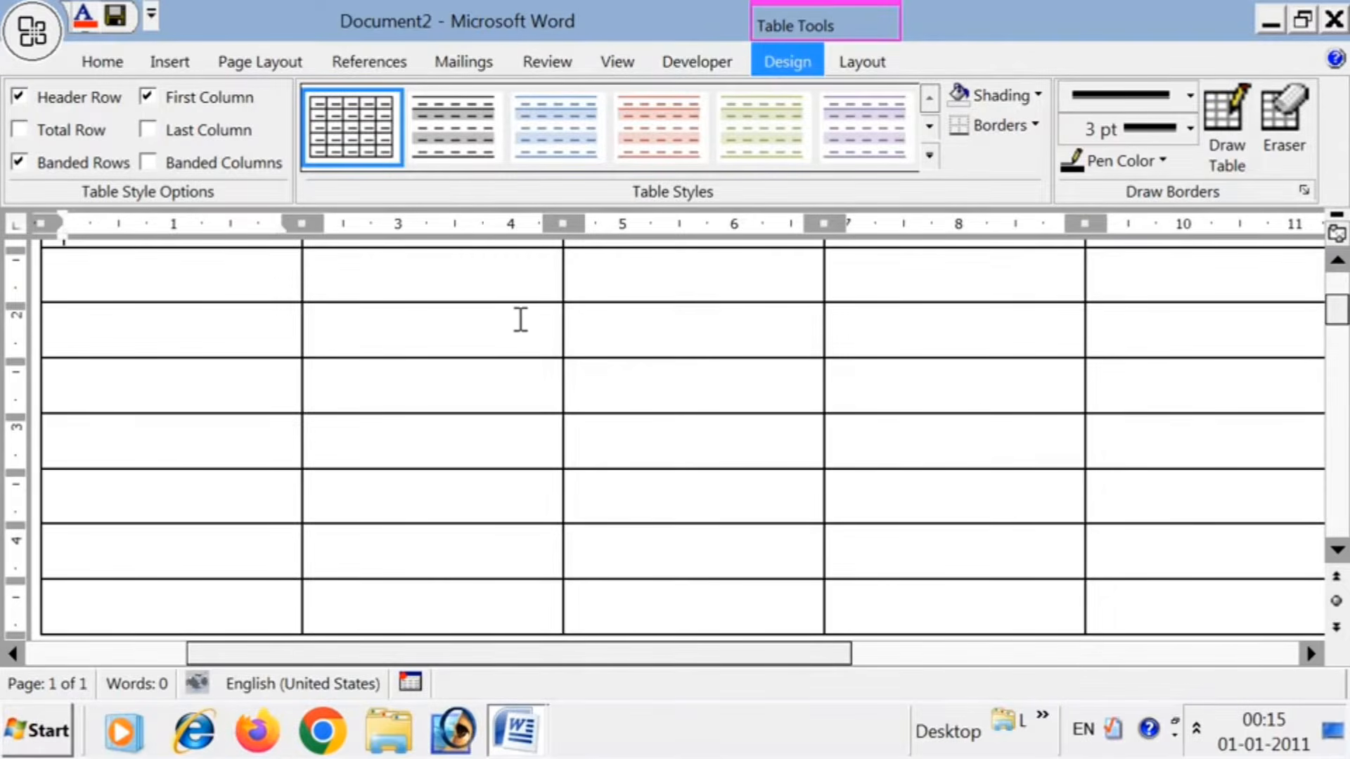
# - Look over the inserted table and highlight its columns one after another to review them
pyautogui.scroll(3, 521, 319)
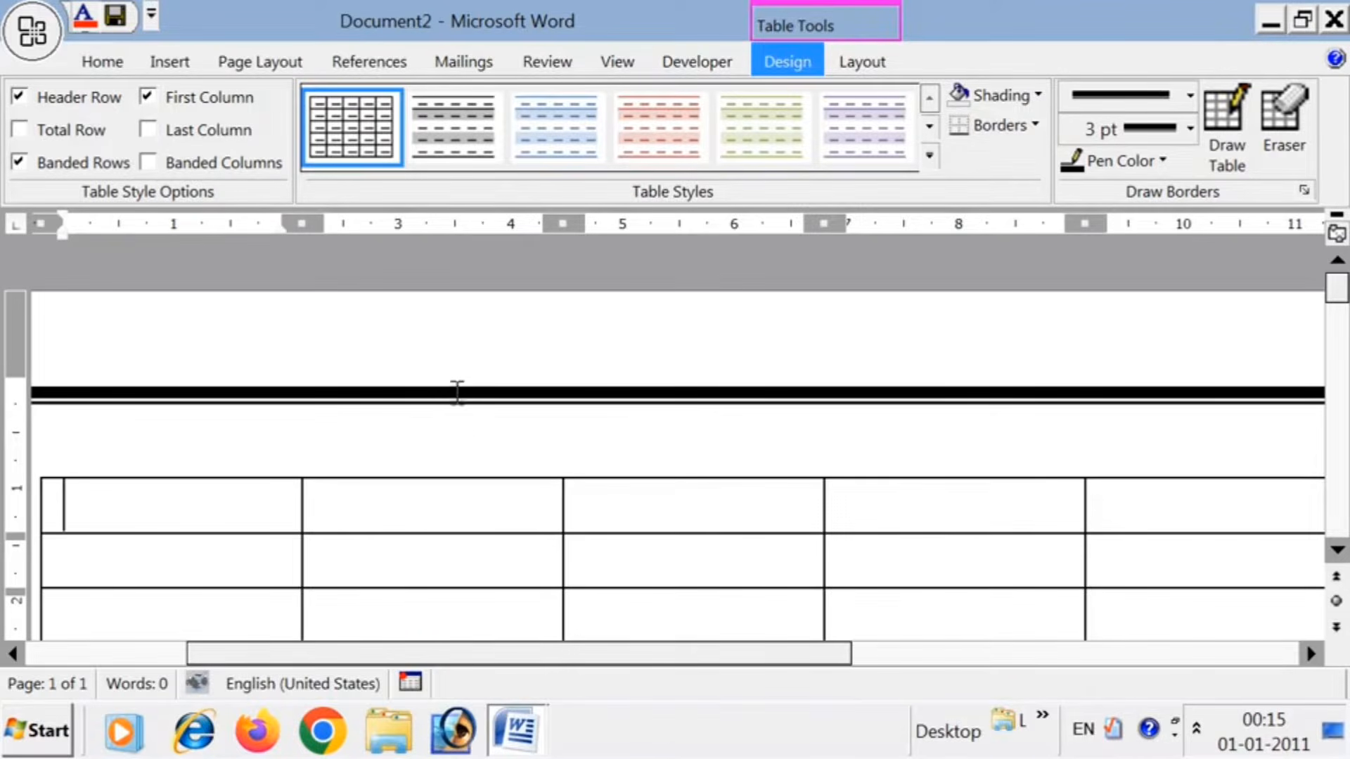
pyautogui.scroll(-5, 455, 394)
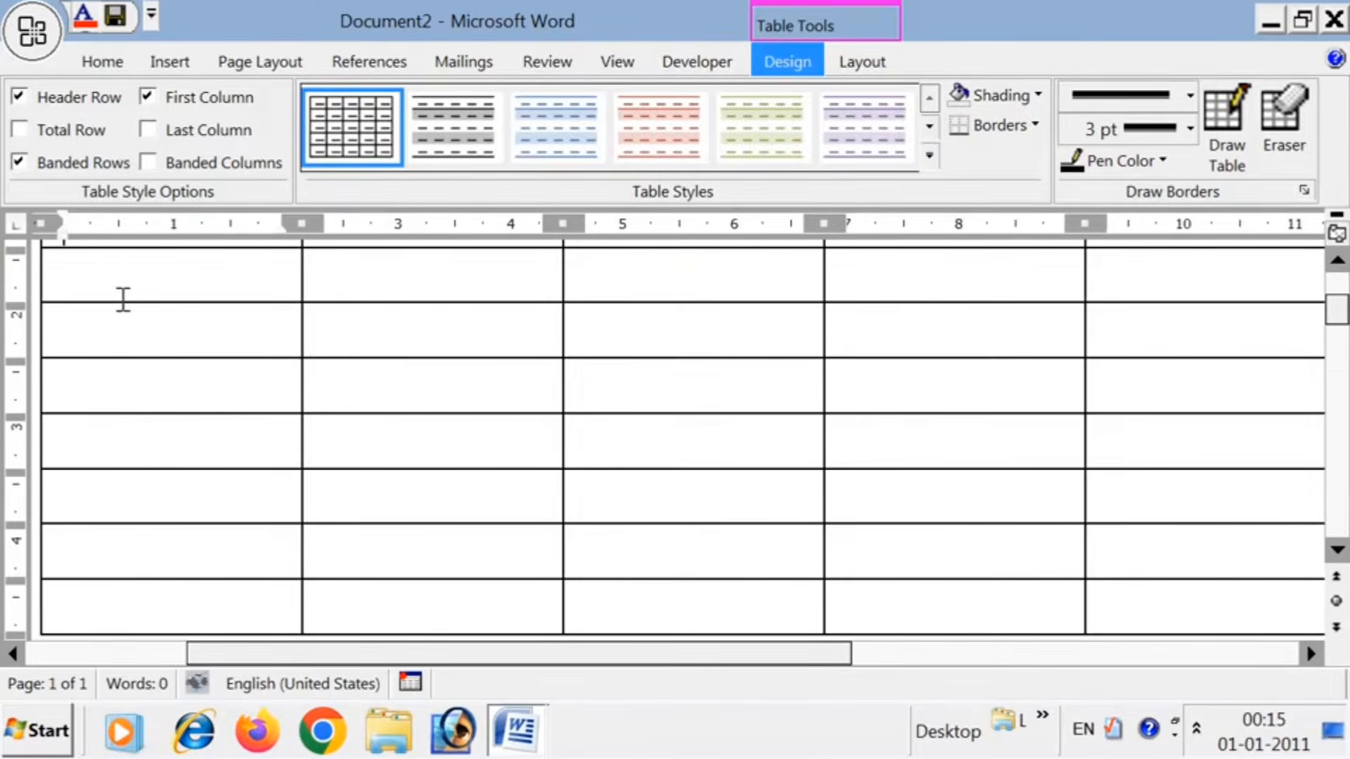
pyautogui.scroll(3, 133, 299)
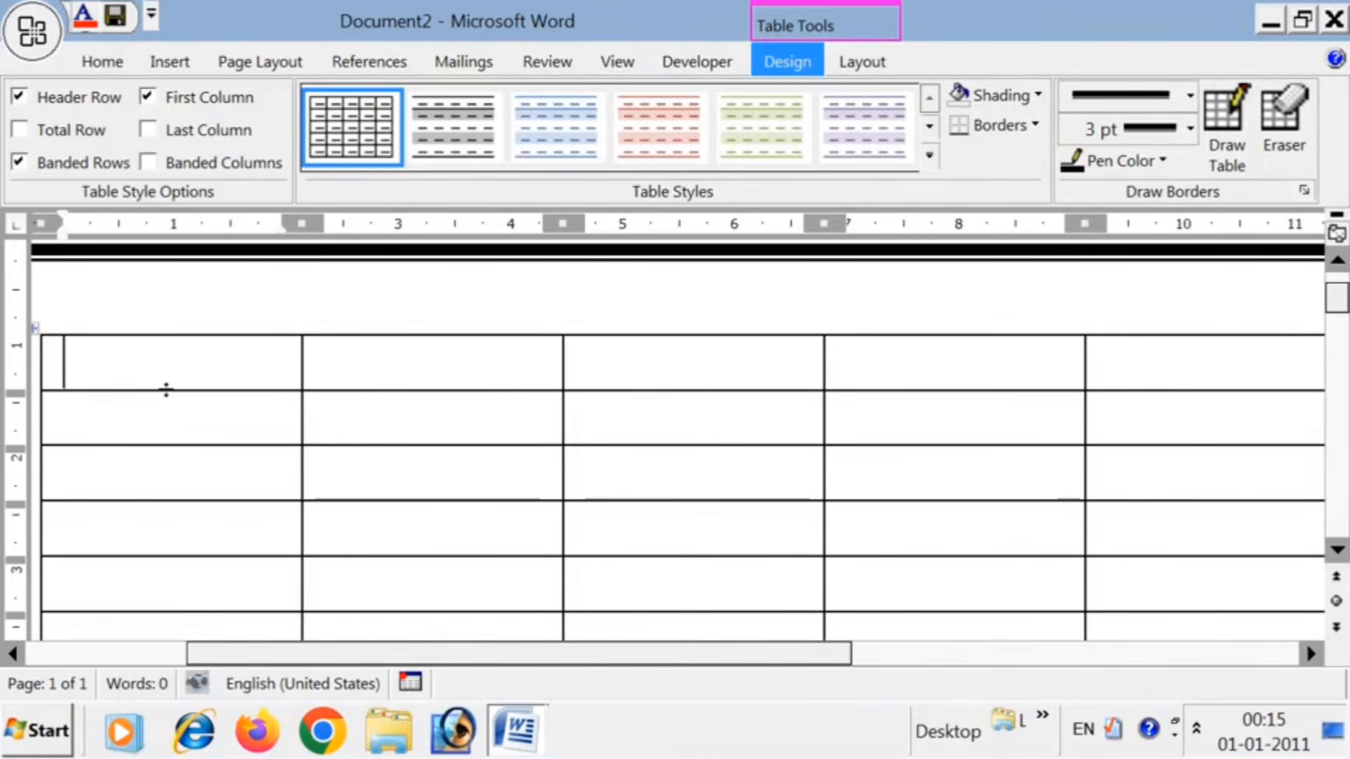
pyautogui.moveTo(244, 359); pyautogui.dragTo(214, 583)
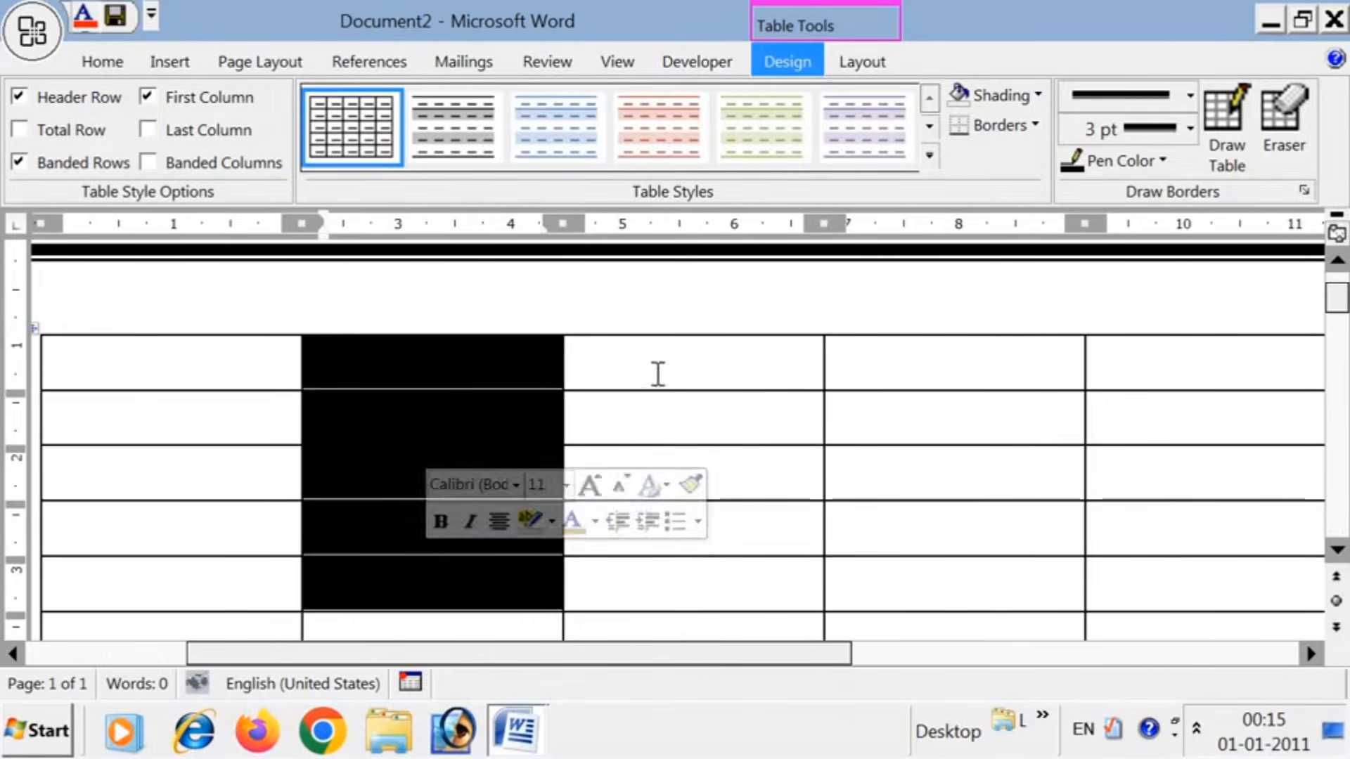
pyautogui.moveTo(656, 374); pyautogui.dragTo(638, 603)
pyautogui.moveTo(1001, 369); pyautogui.dragTo(988, 533)
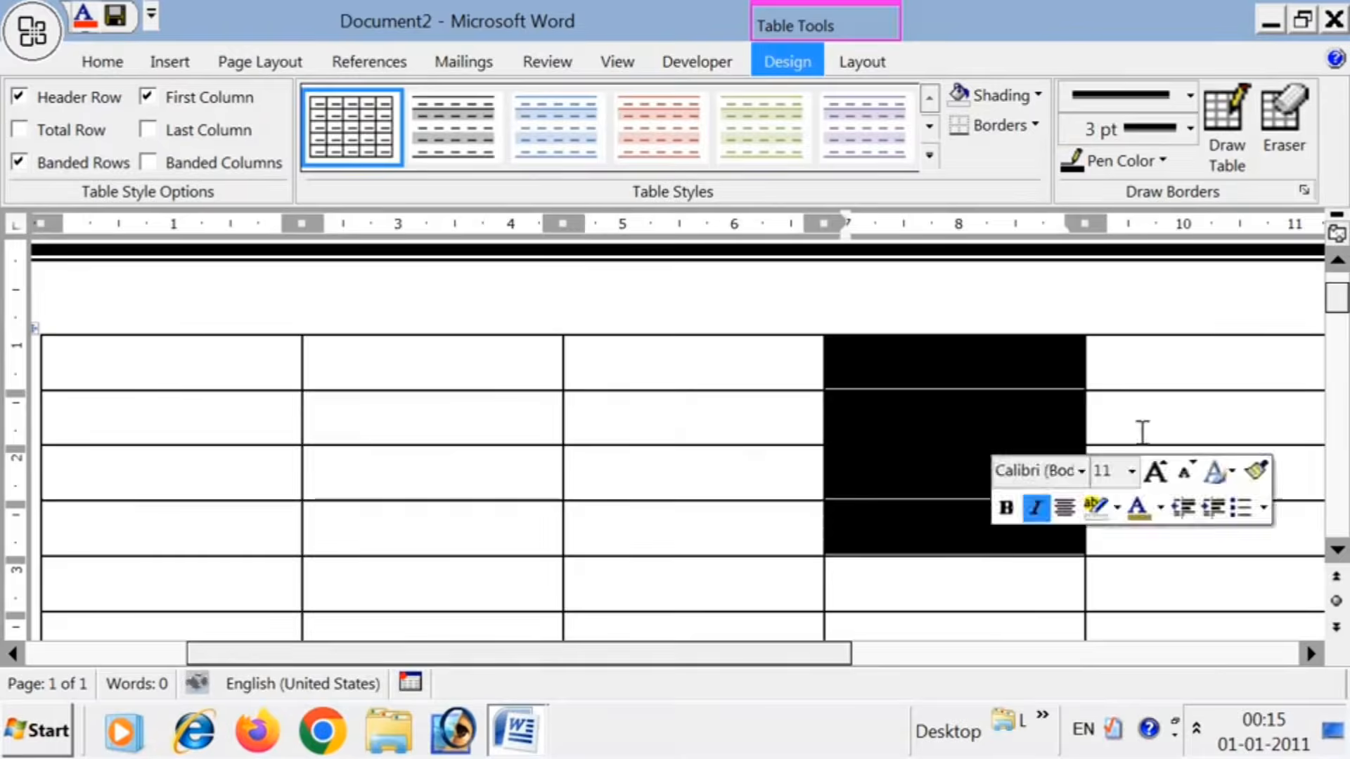
pyautogui.moveTo(1141, 369); pyautogui.dragTo(1133, 470)
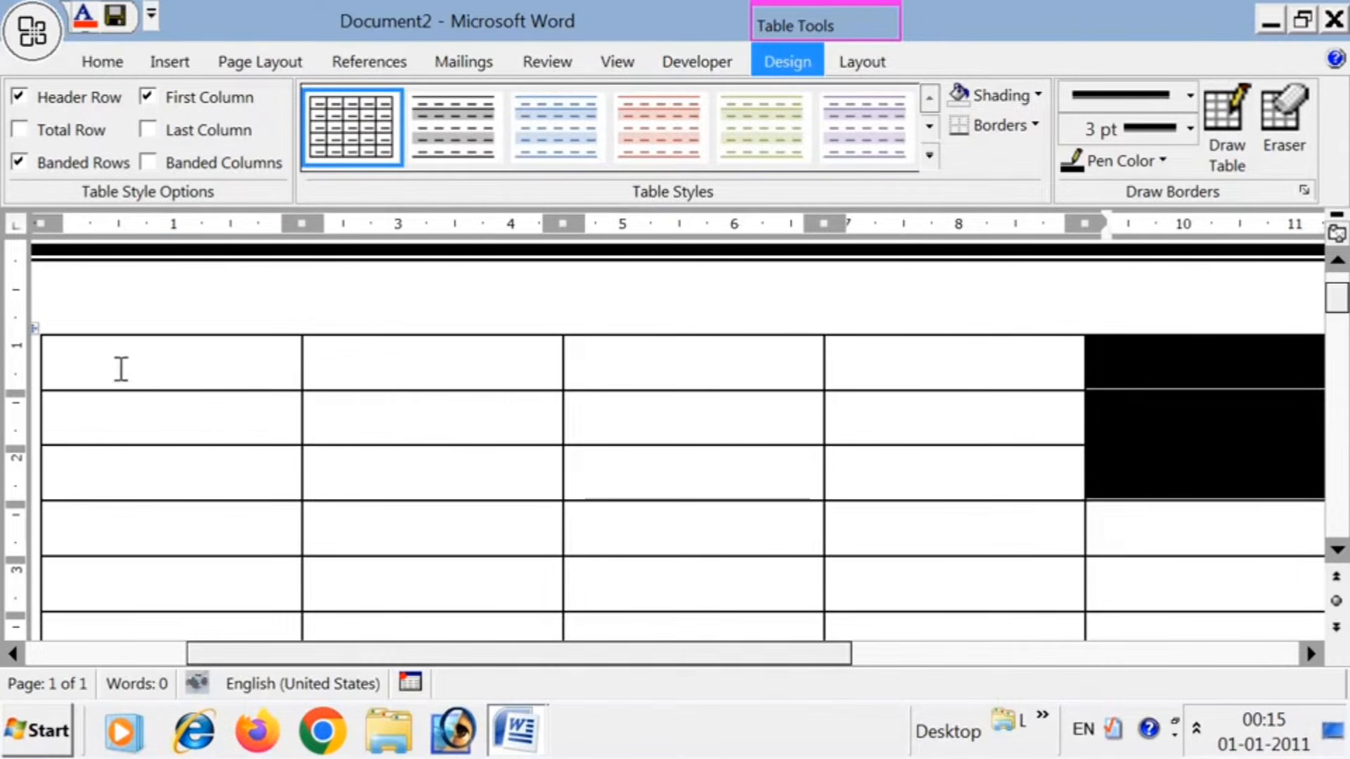
# - Highlight the table's first row and step down through the first-column cells to count the rows
pyautogui.moveTo(120, 370); pyautogui.dragTo(954, 383)
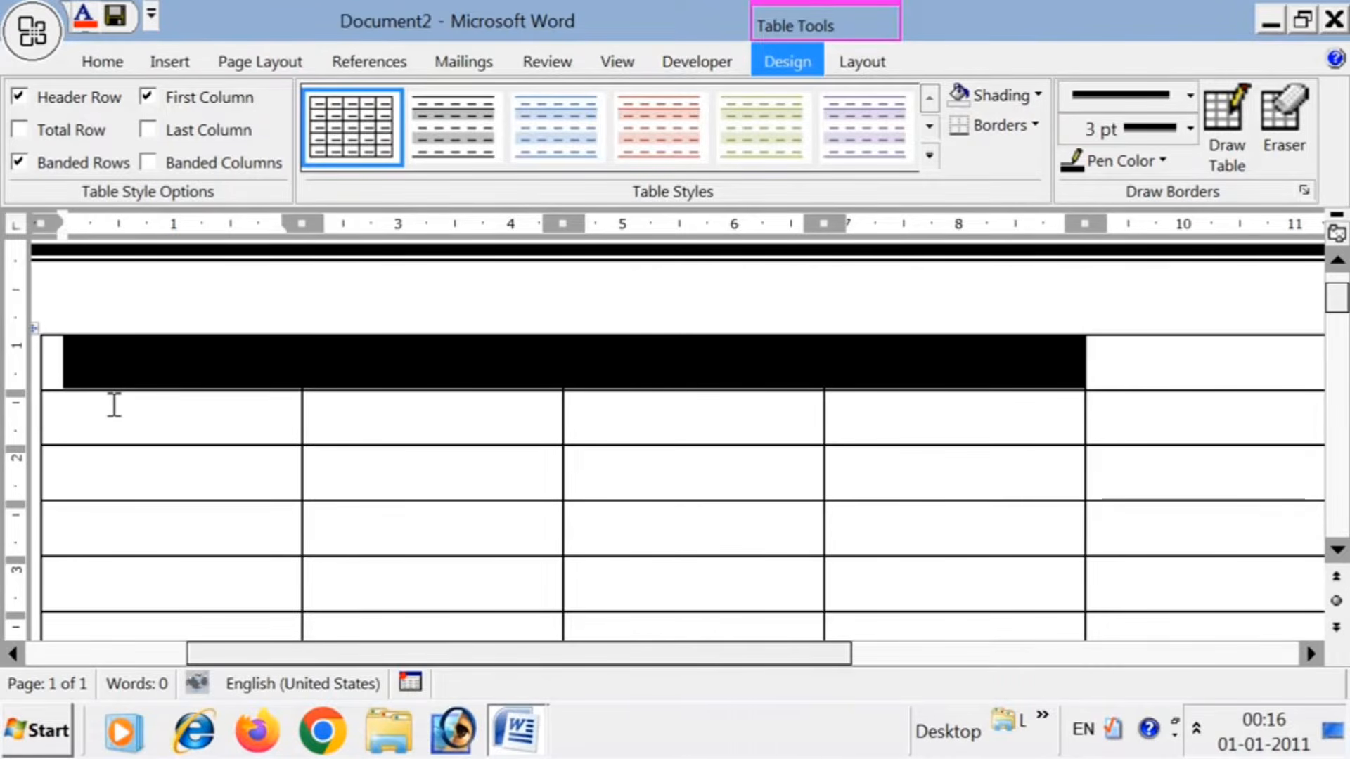
pyautogui.click(174, 379)
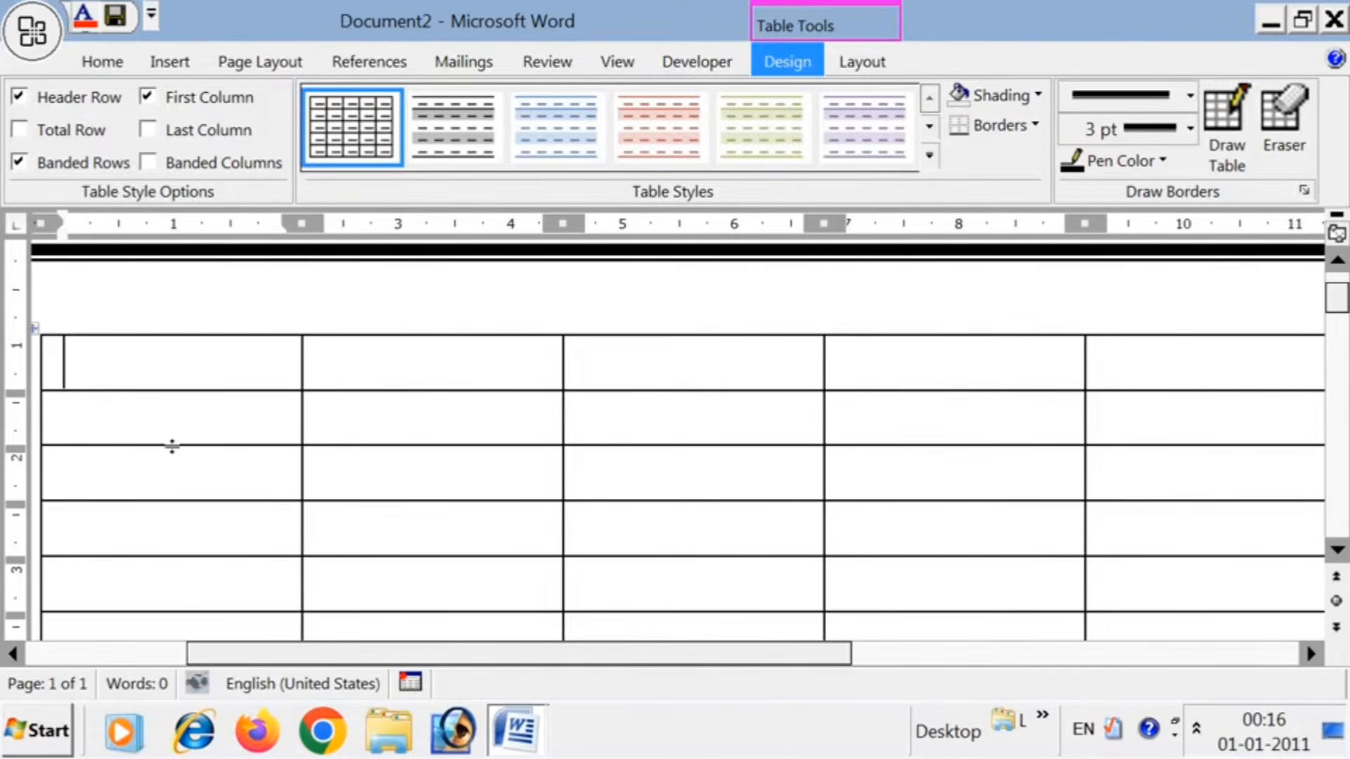
pyautogui.click(158, 487)
pyautogui.click(146, 540)
pyautogui.click(130, 598)
pyautogui.scroll(-3, 132, 601)
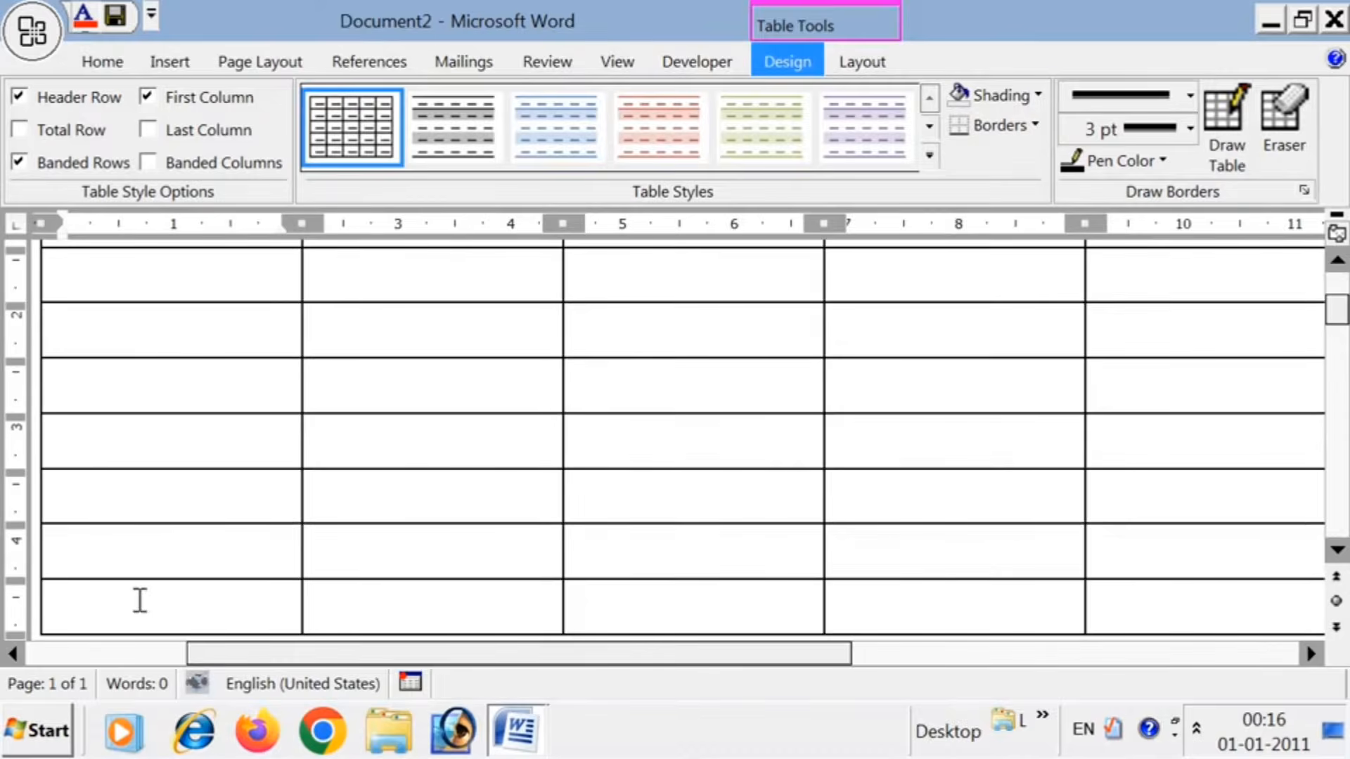
pyautogui.click(151, 503)
pyautogui.click(133, 555)
pyautogui.click(126, 618)
# - Select the table's last row and cut it out of the table
pyautogui.moveTo(179, 607); pyautogui.dragTo(970, 518)
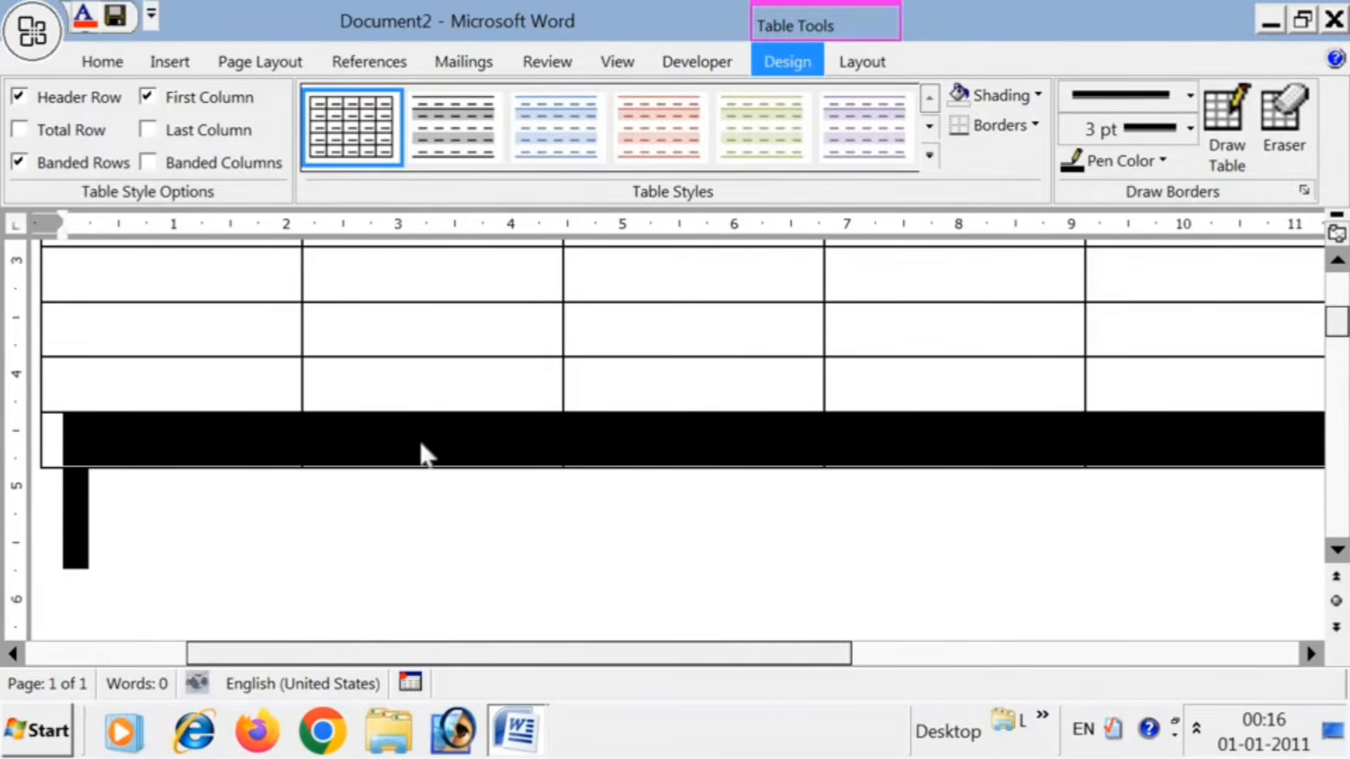
pyautogui.rightClick(431, 458)
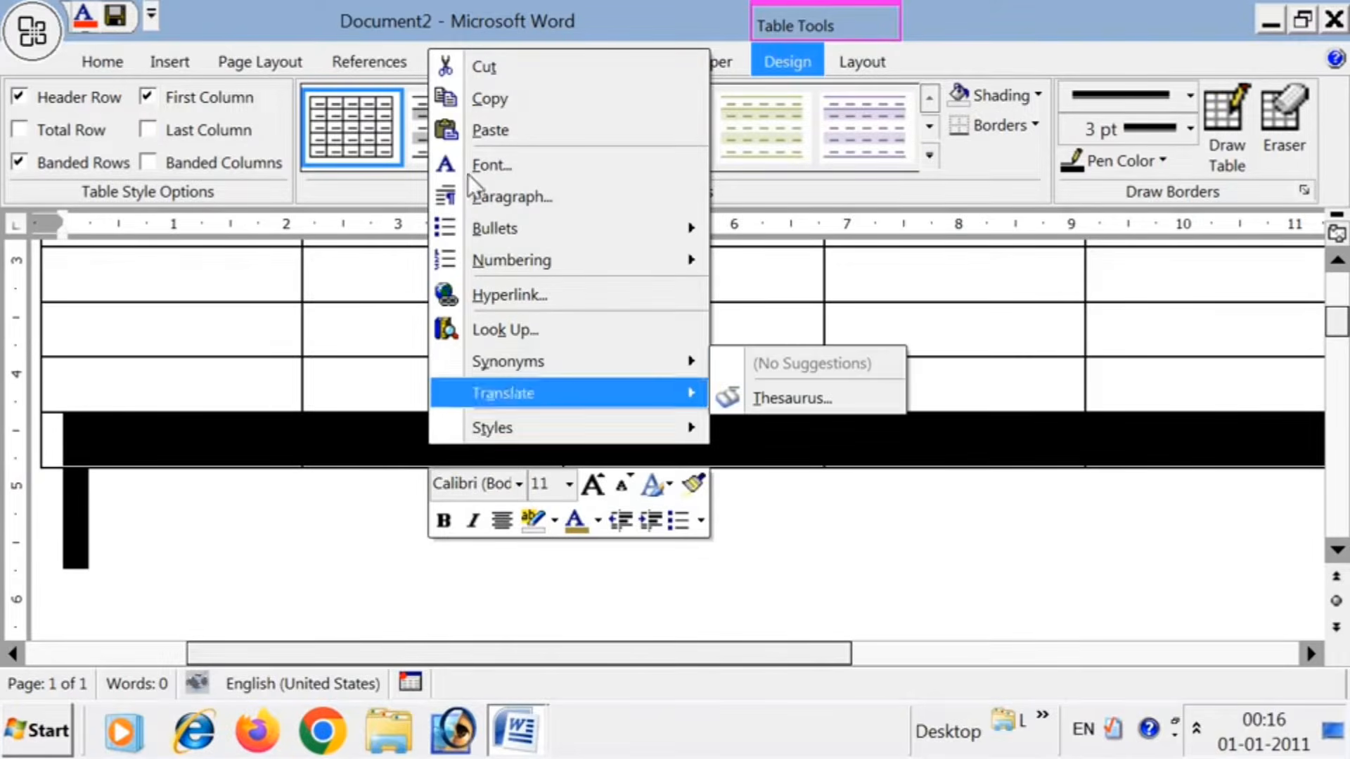
pyautogui.click(503, 66)
pyautogui.scroll(6, 588, 524)
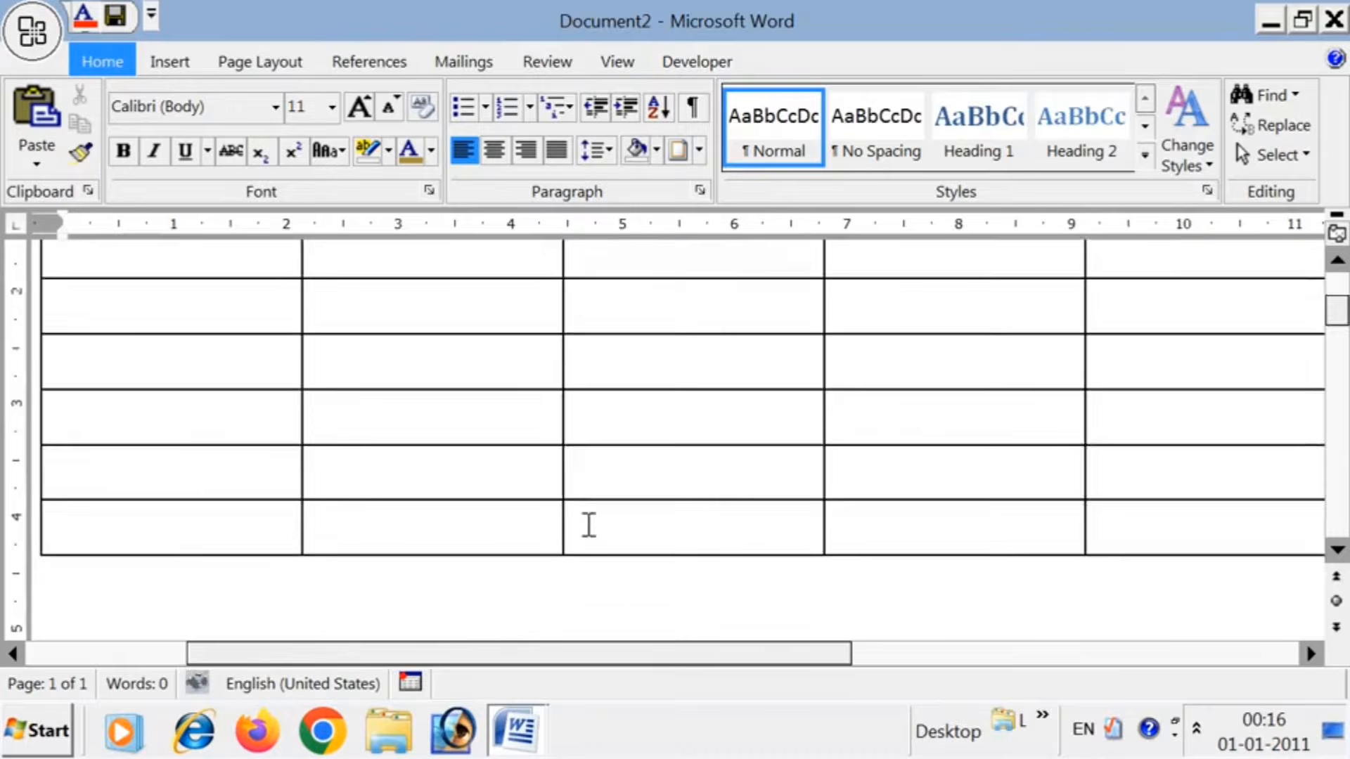
# - Merge all cells of the table's first column into a single cell
pyautogui.click(193, 480)
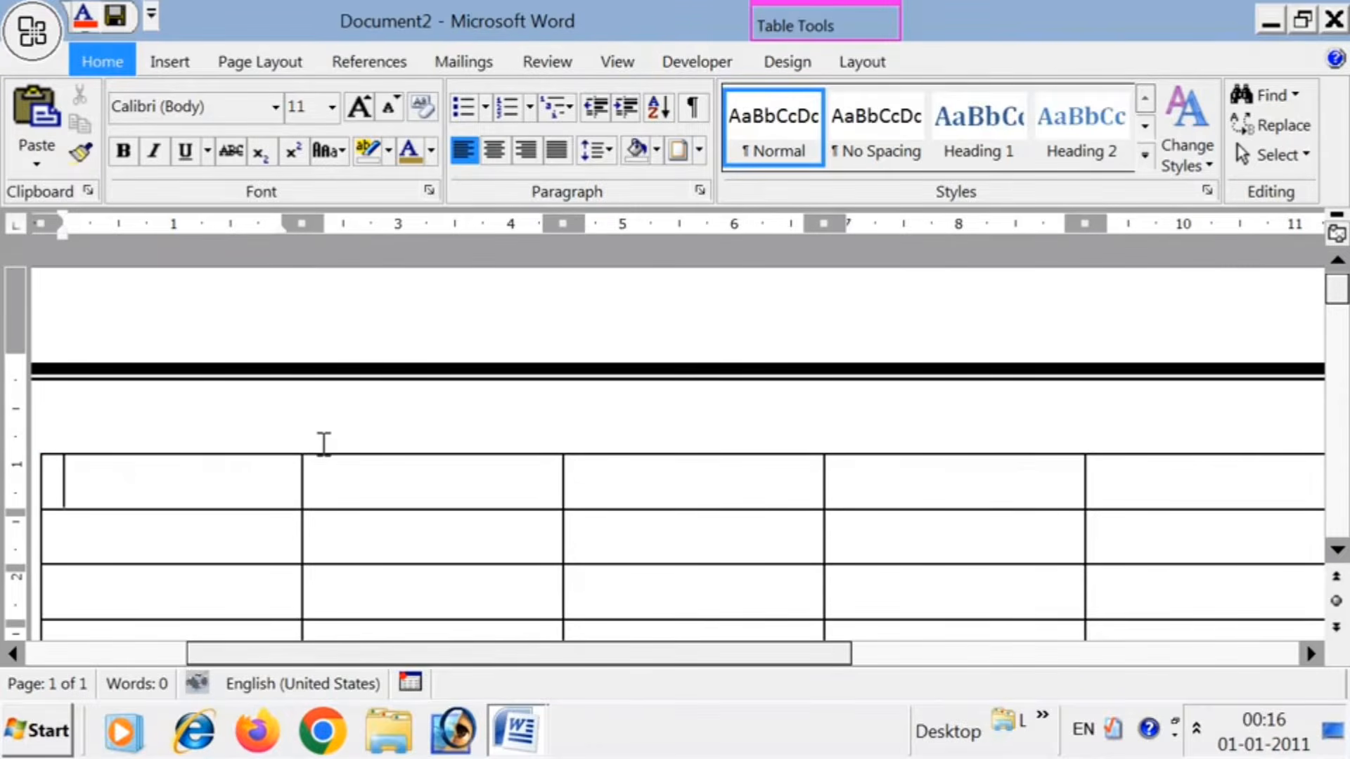
pyautogui.scroll(-2, 473, 492)
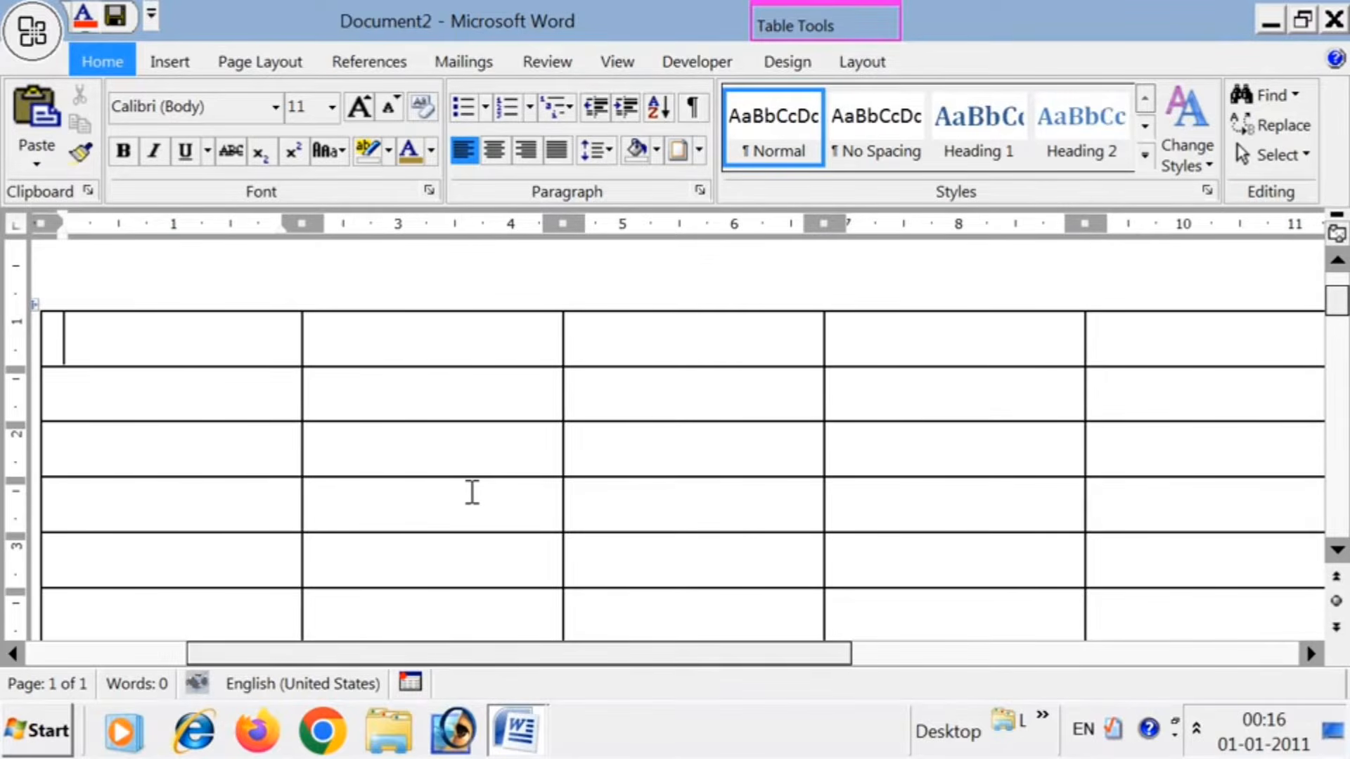
pyautogui.scroll(-2, 473, 407)
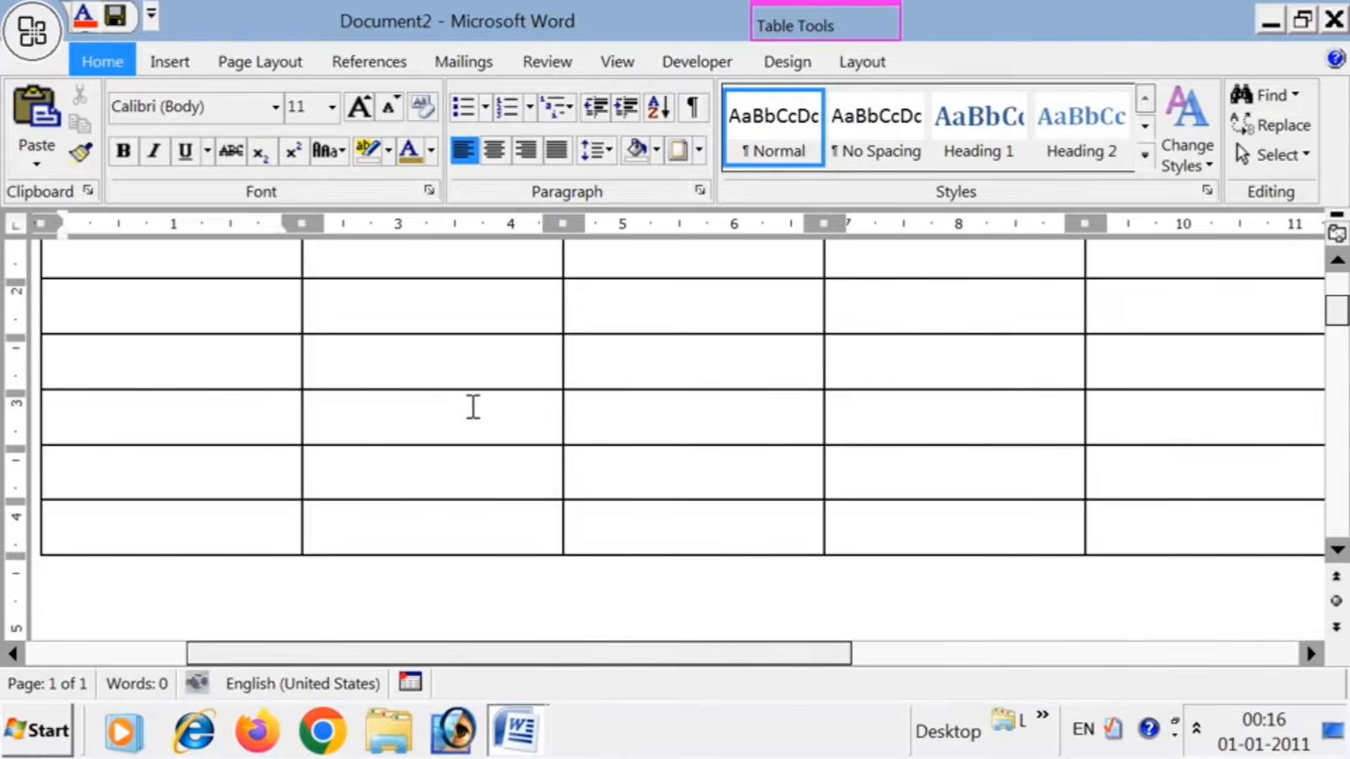
pyautogui.scroll(2, 473, 408)
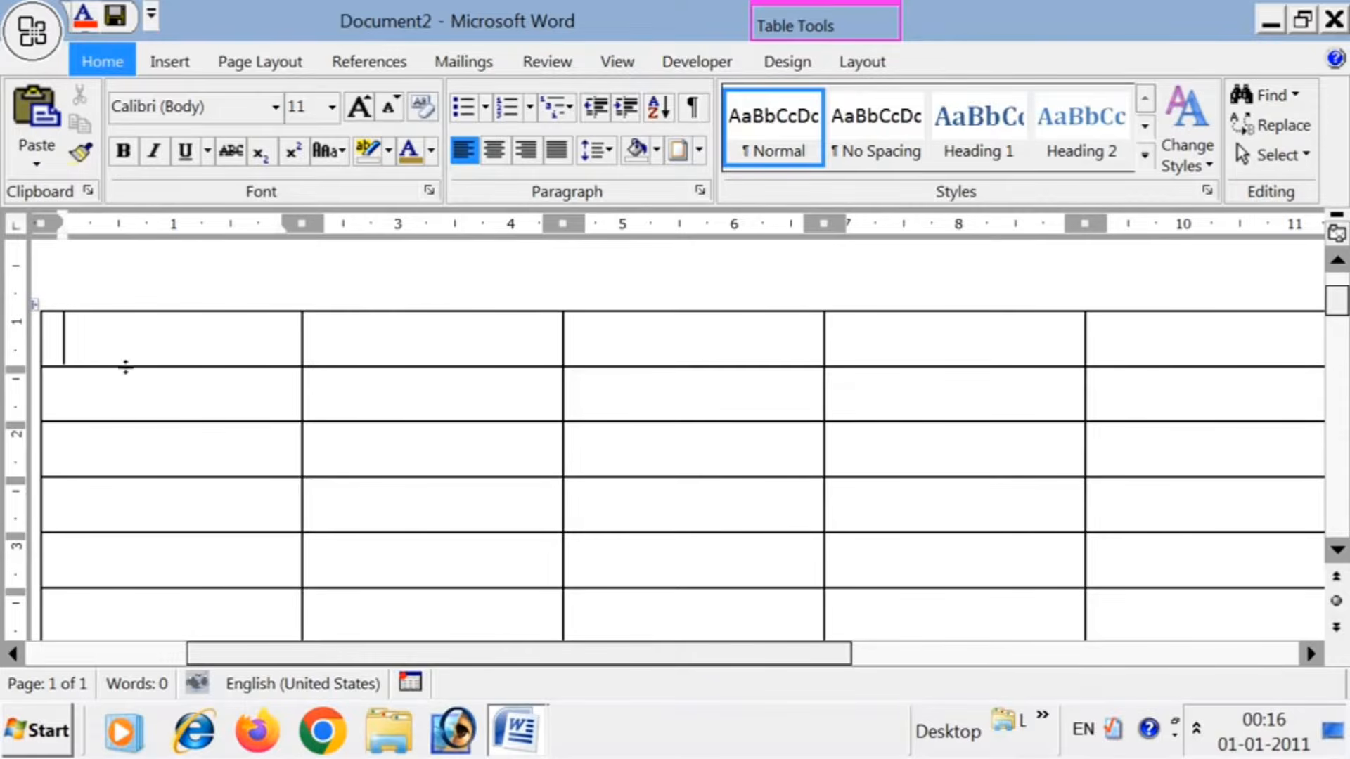
pyautogui.moveTo(158, 342); pyautogui.dragTo(103, 364)
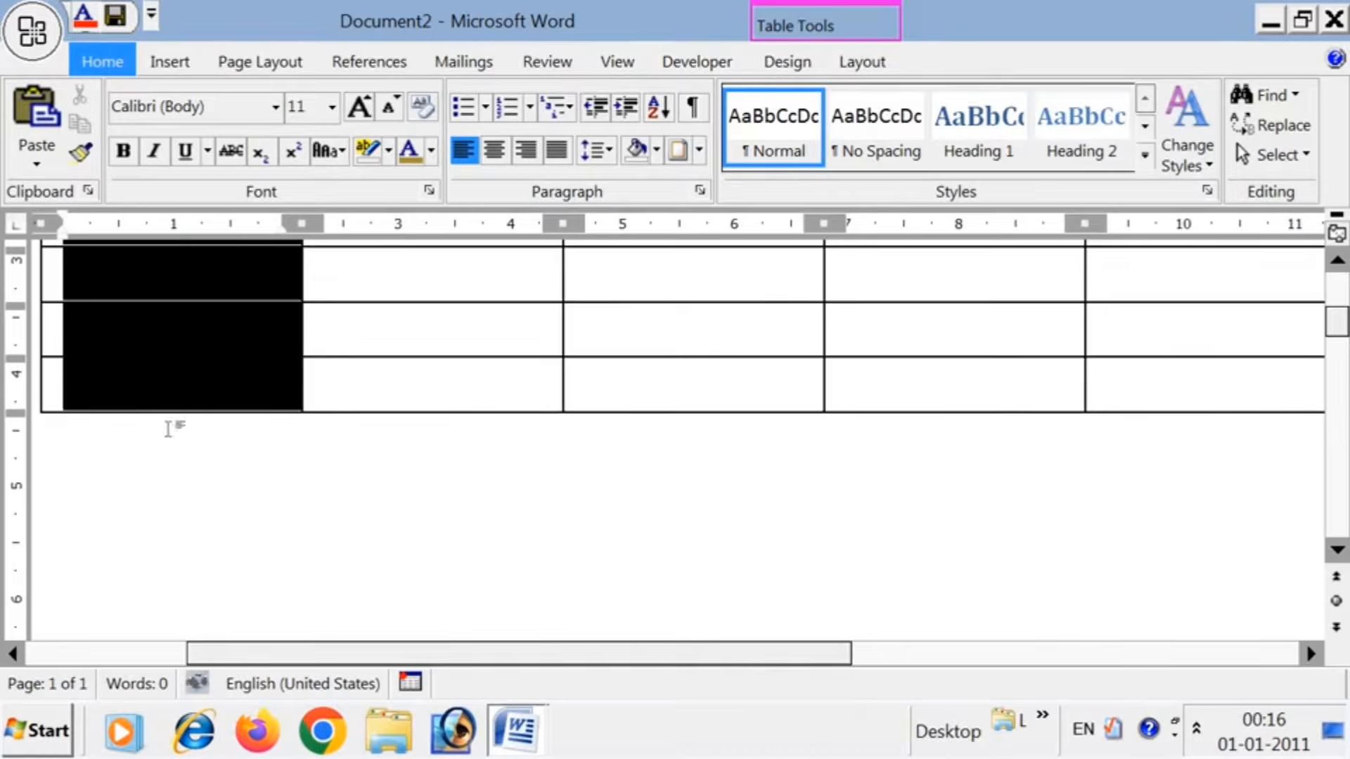
pyautogui.scroll(6, 230, 467)
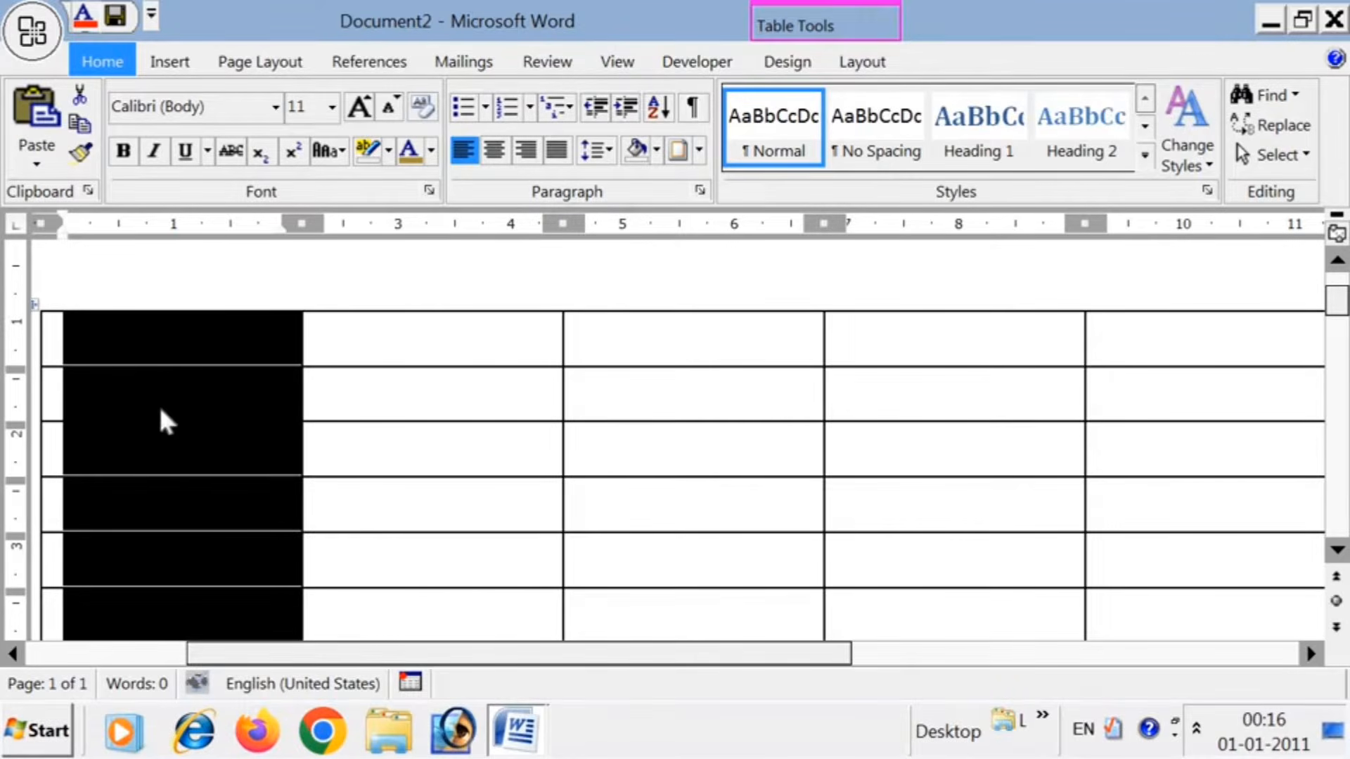
pyautogui.rightClick(174, 428)
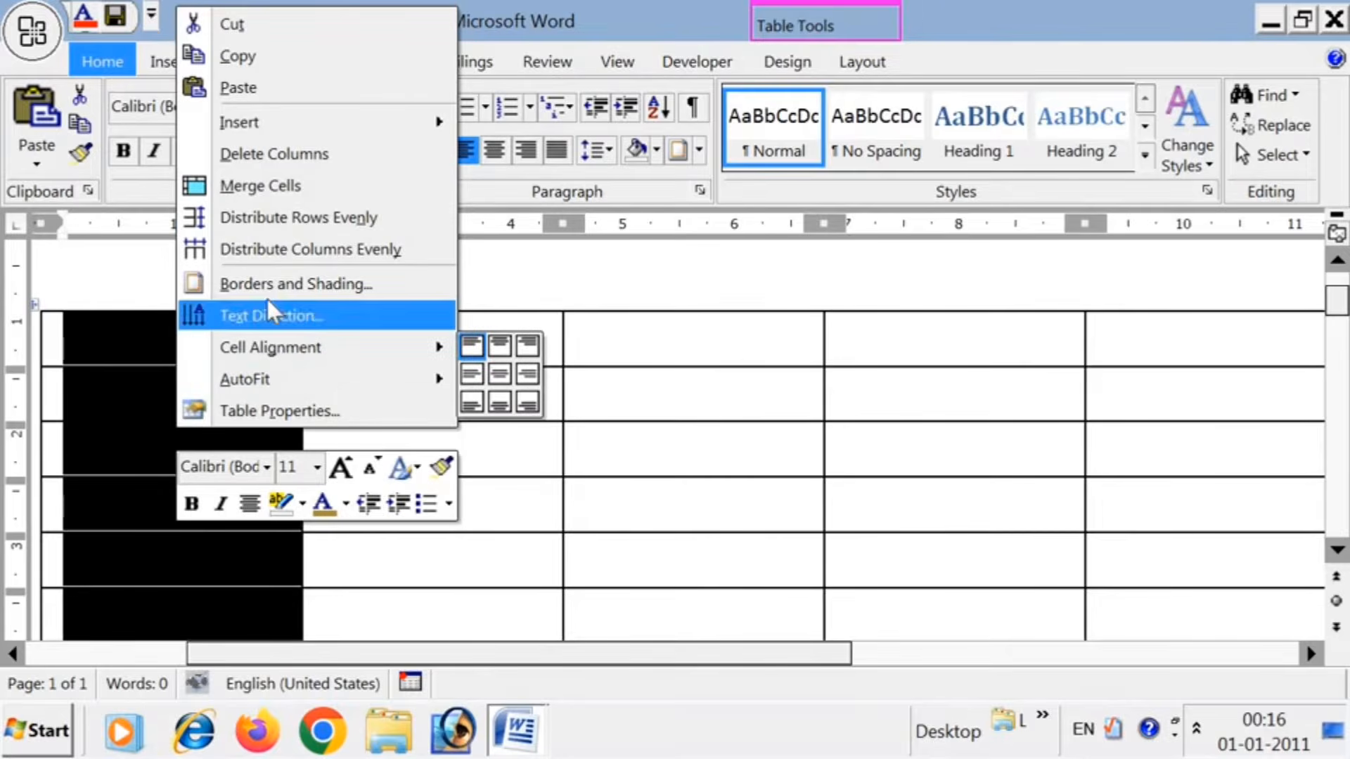
pyautogui.click(279, 190)
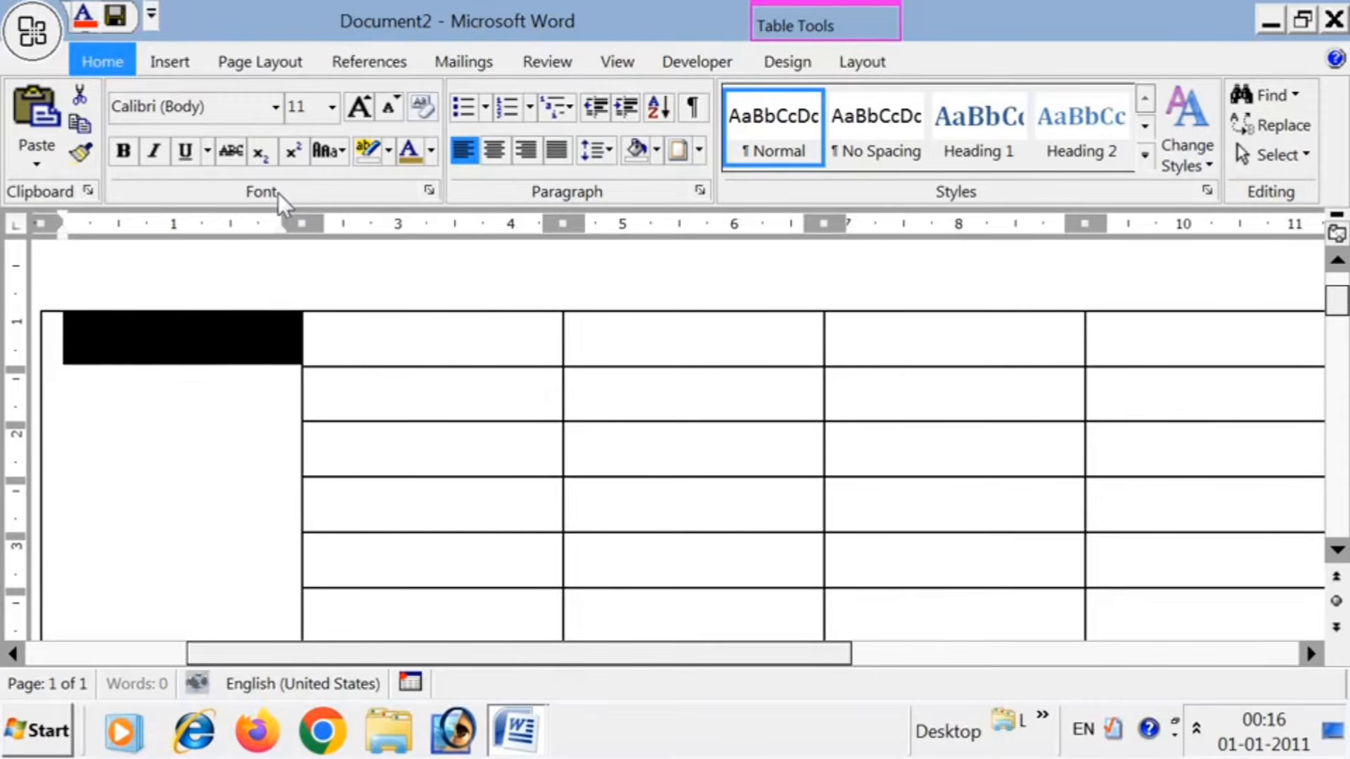
pyautogui.click(166, 358)
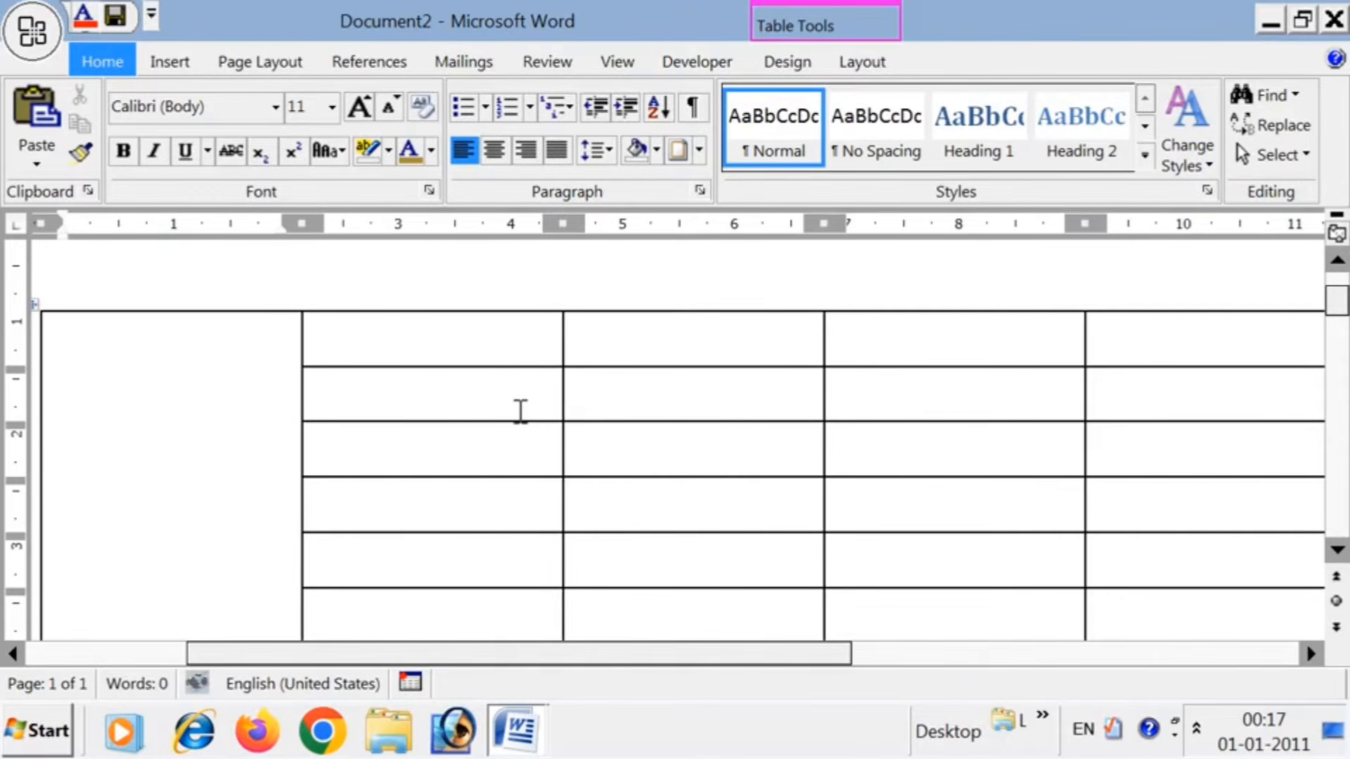
# - Merge the last row's cells from the second column through the last column into one cell
pyautogui.click(504, 359)
pyautogui.scroll(-3, 383, 573)
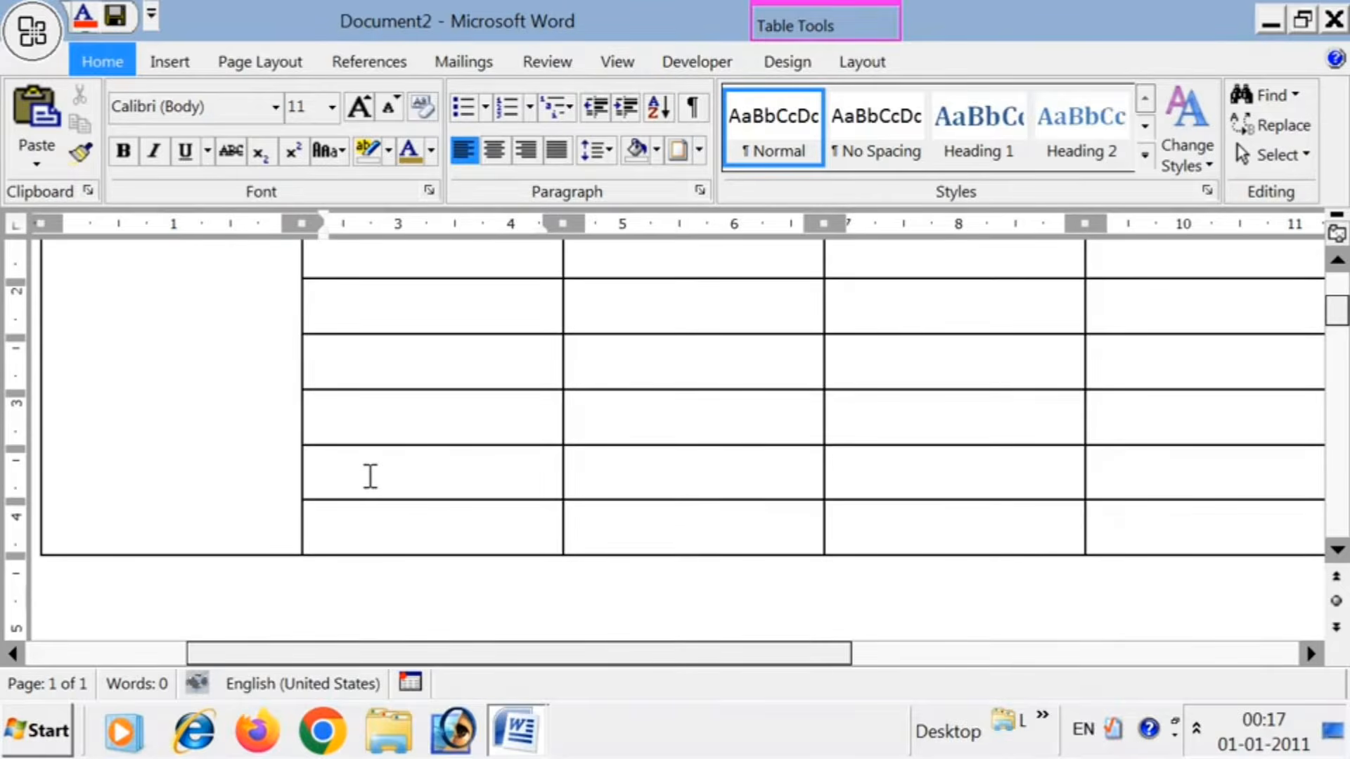
pyautogui.moveTo(370, 476); pyautogui.dragTo(645, 479)
pyautogui.moveTo(561, 527); pyautogui.dragTo(1170, 530)
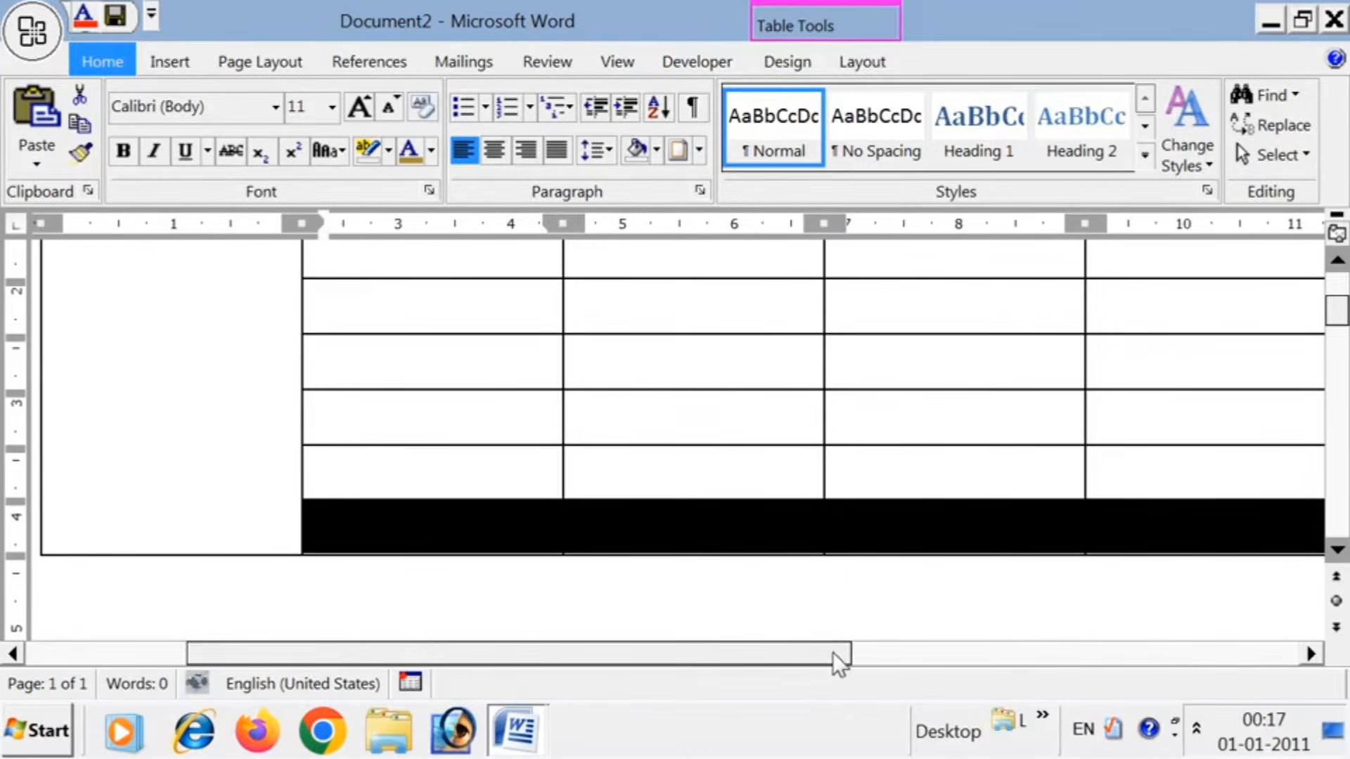
pyautogui.moveTo(833, 652); pyautogui.dragTo(986, 626)
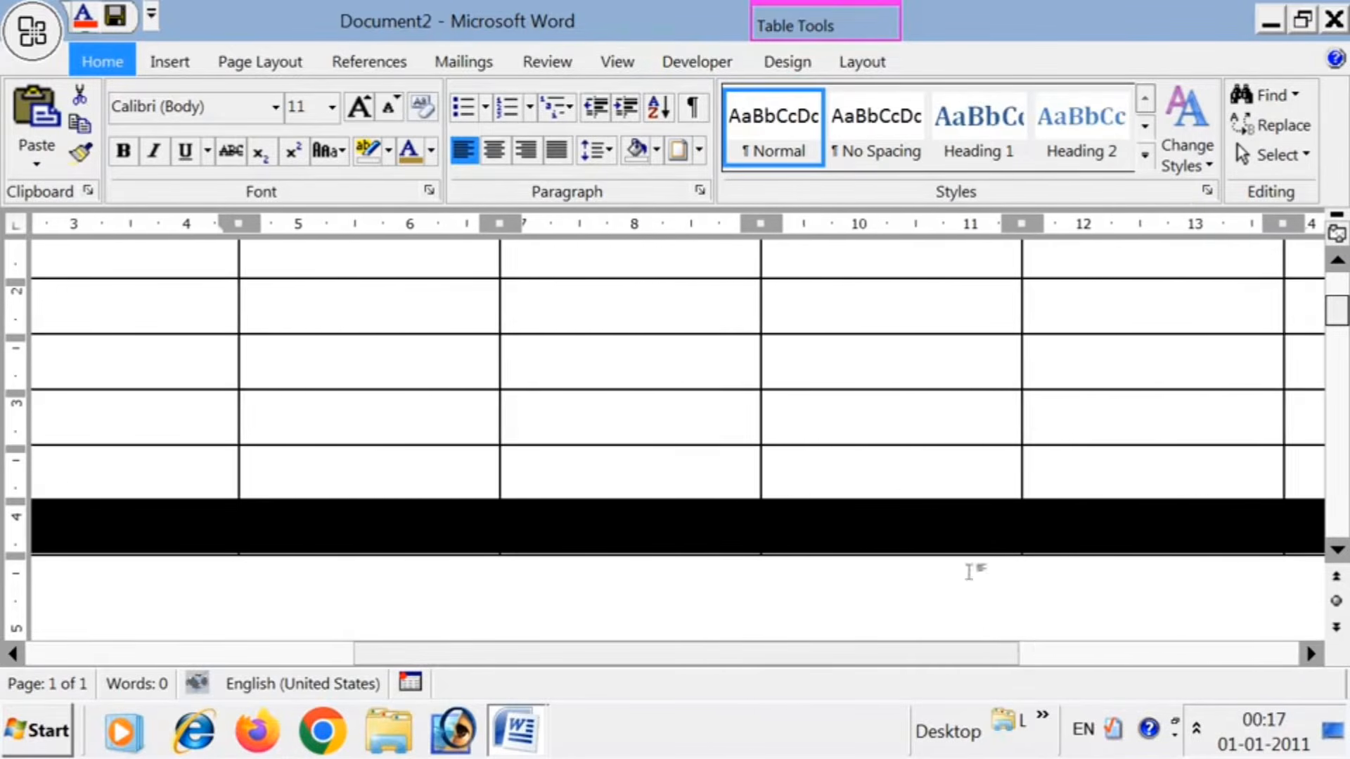
pyautogui.rightClick(603, 534)
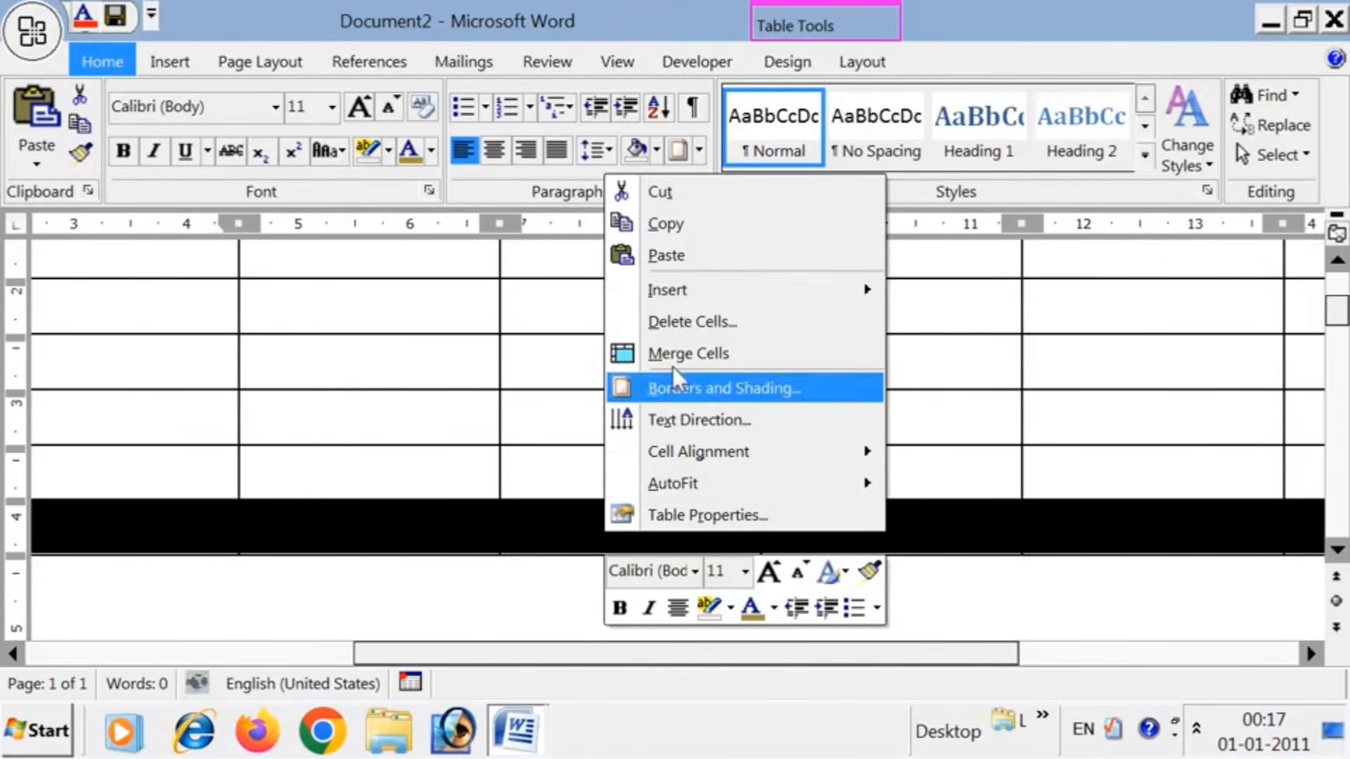
pyautogui.click(686, 353)
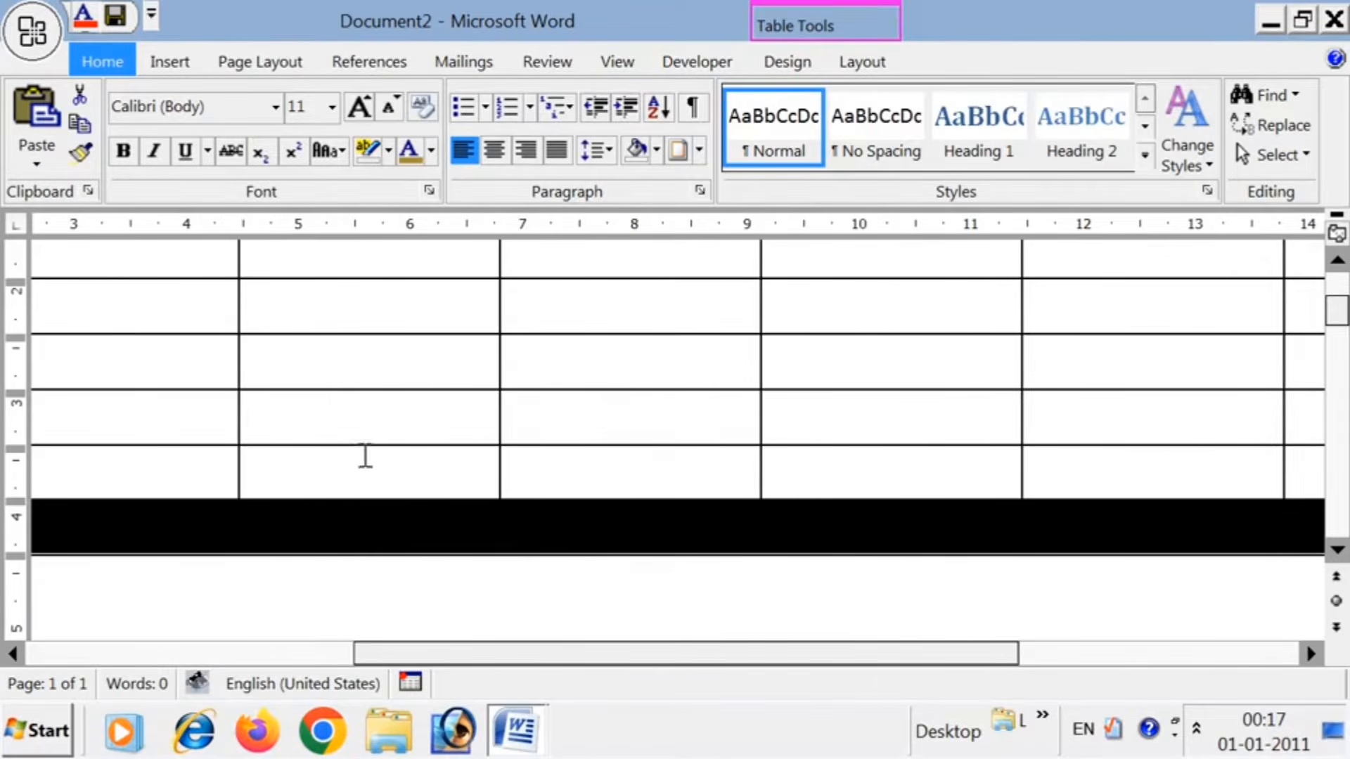
pyautogui.click(542, 633)
# - Merge the second-to-last row's cells from the second column through the last column into one cell
pyautogui.moveTo(430, 462); pyautogui.dragTo(967, 465)
pyautogui.hotkey('shift', 'Right')
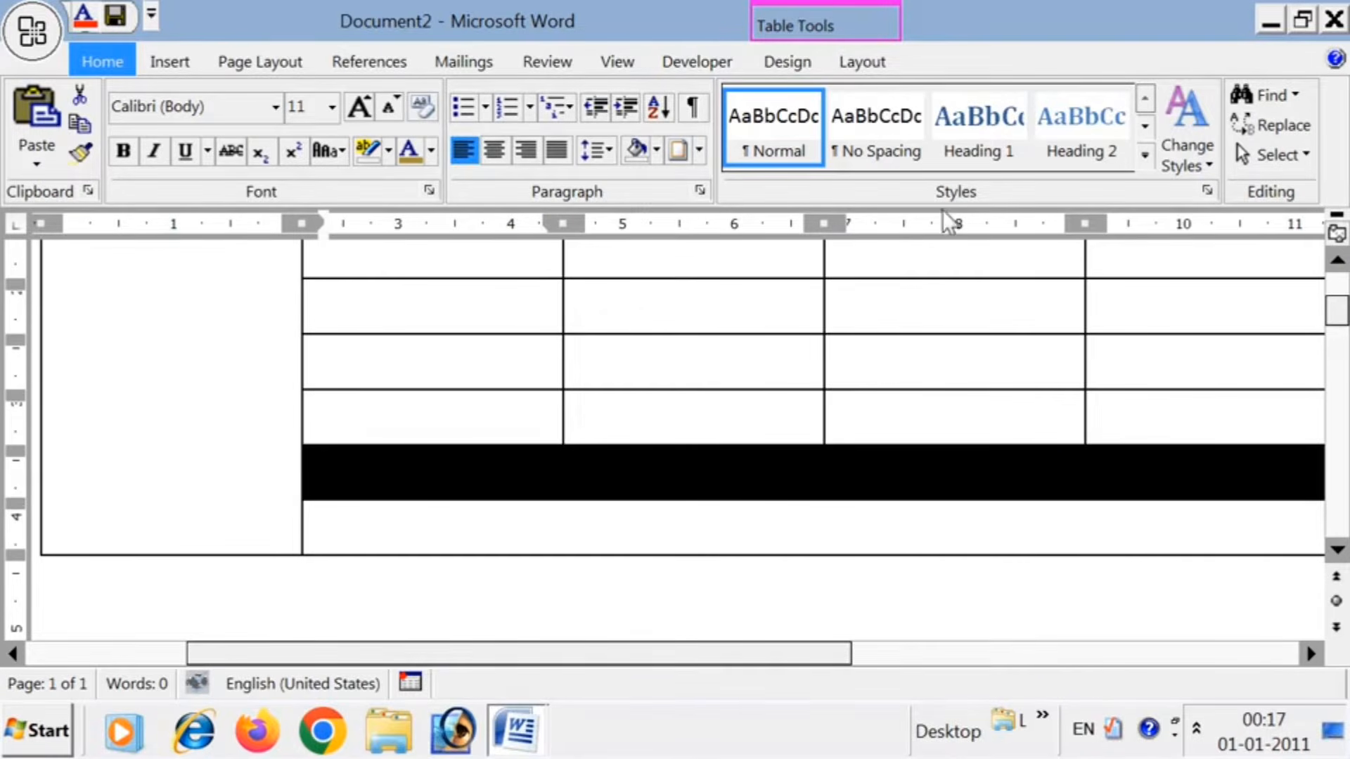
pyautogui.moveTo(821, 652); pyautogui.dragTo(1143, 646)
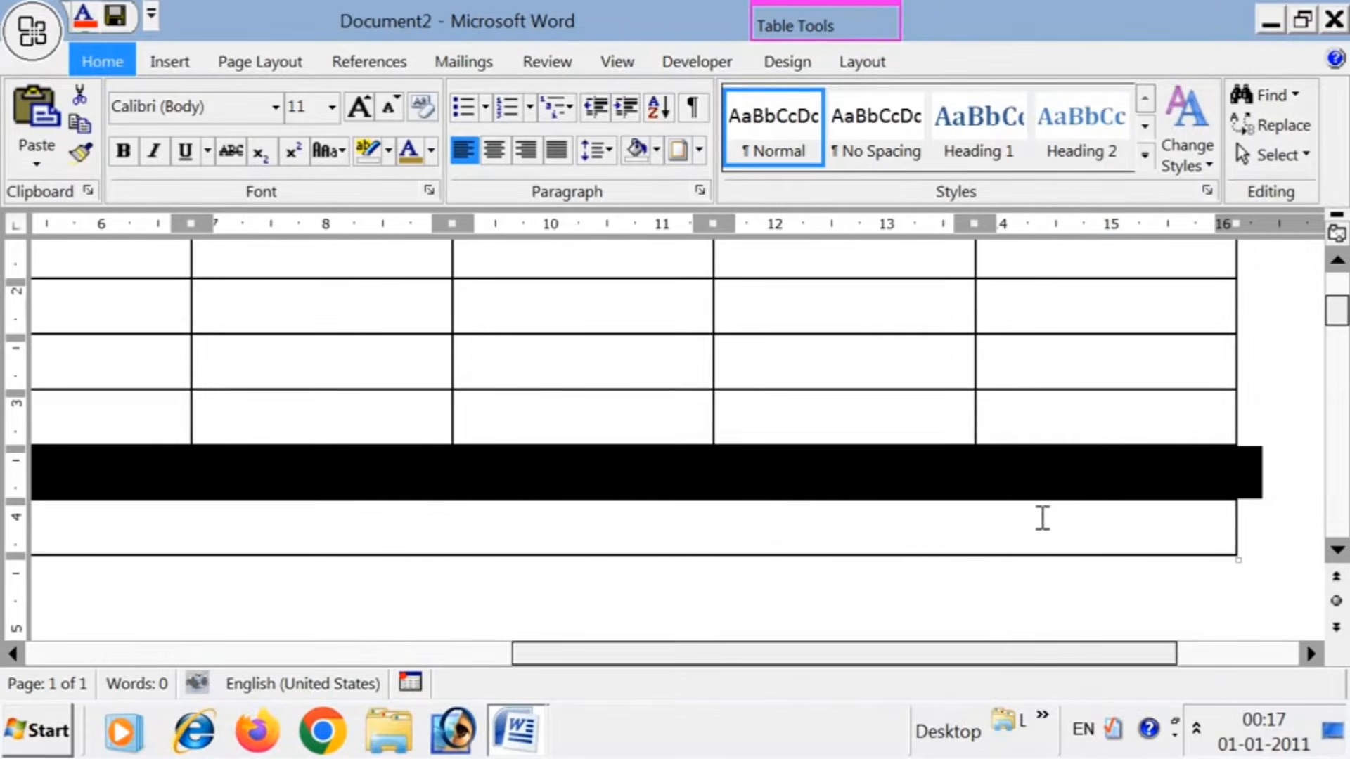
pyautogui.rightClick(805, 471)
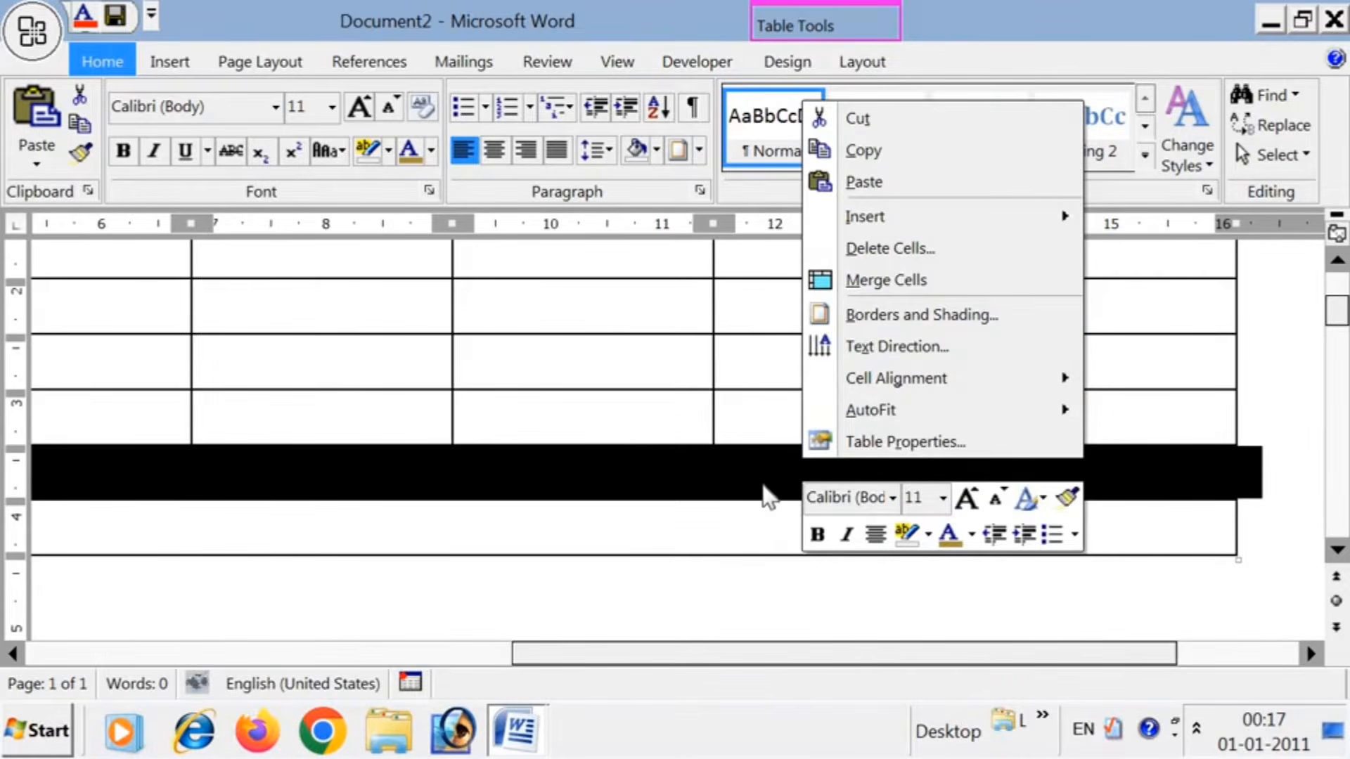
pyautogui.click(740, 467)
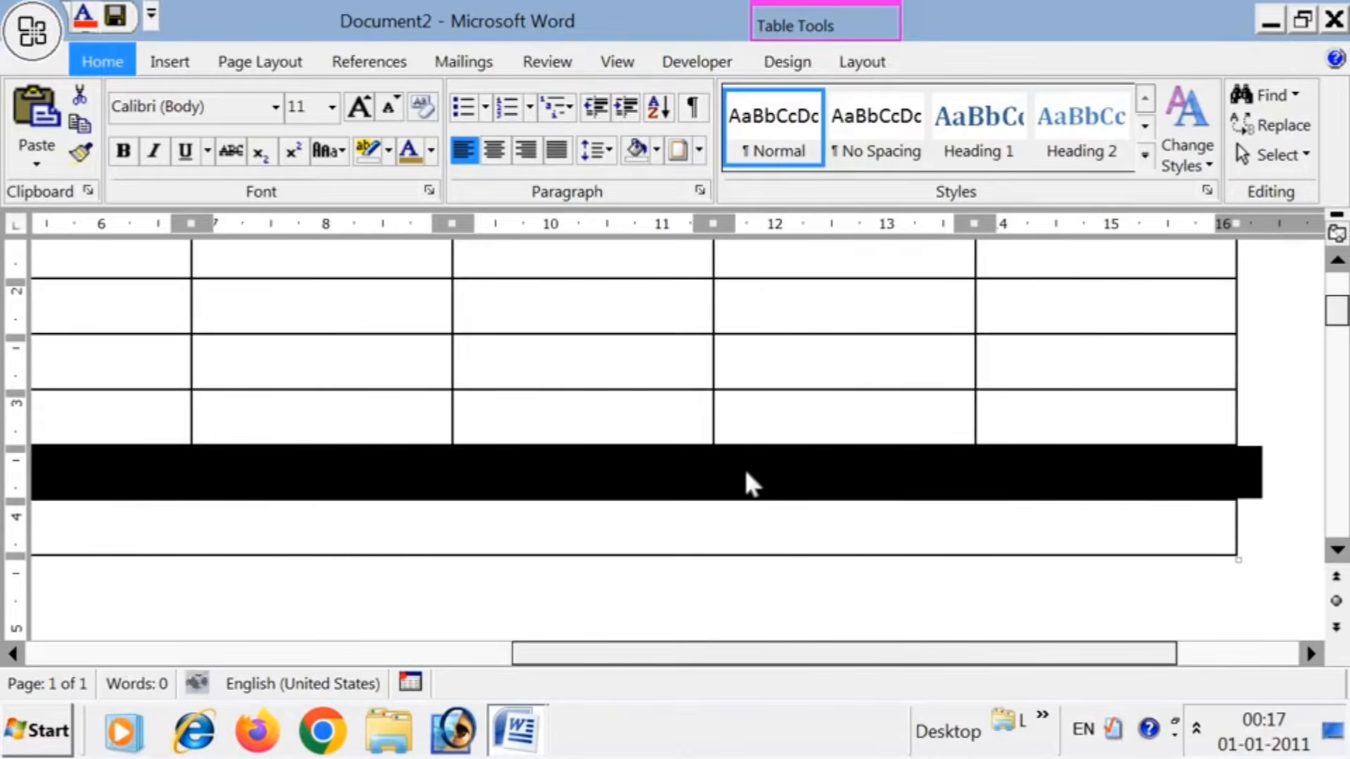
pyautogui.rightClick(746, 472)
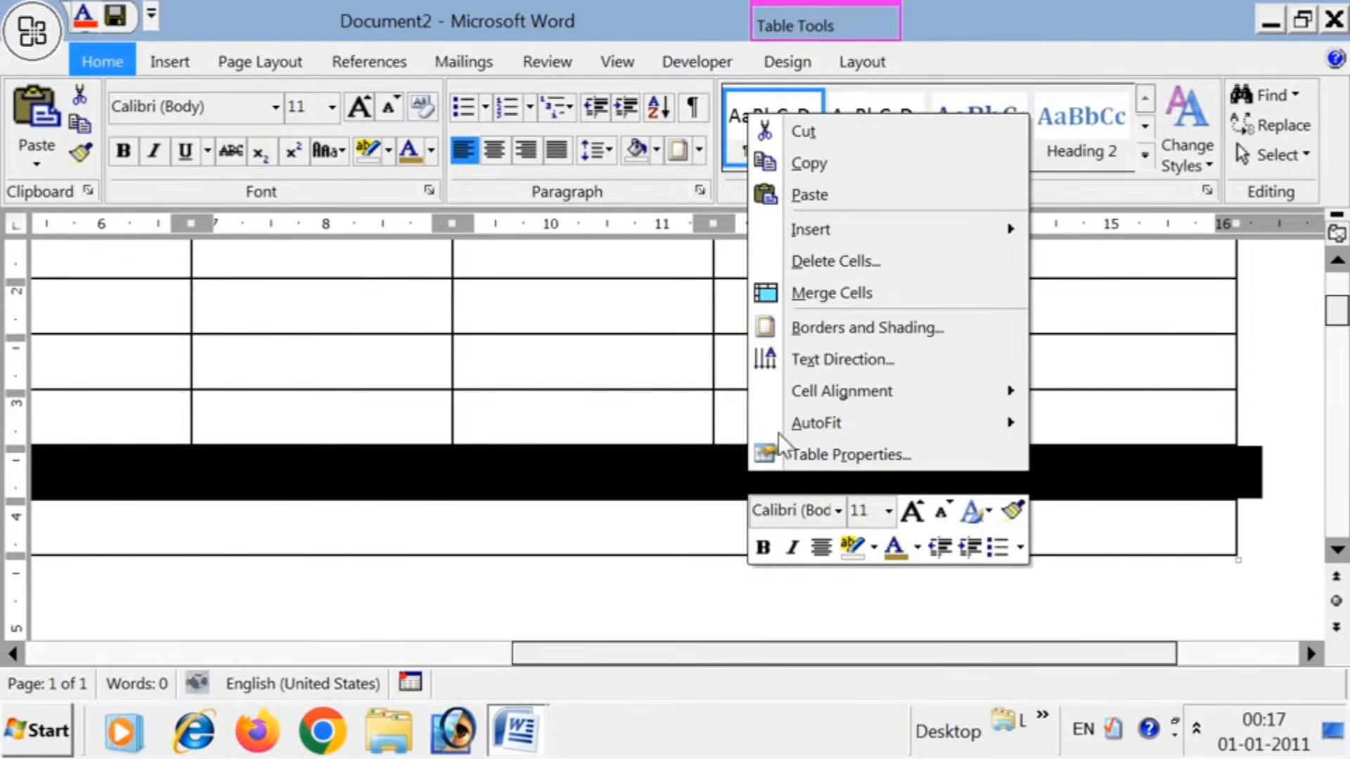
pyautogui.click(856, 288)
pyautogui.click(730, 506)
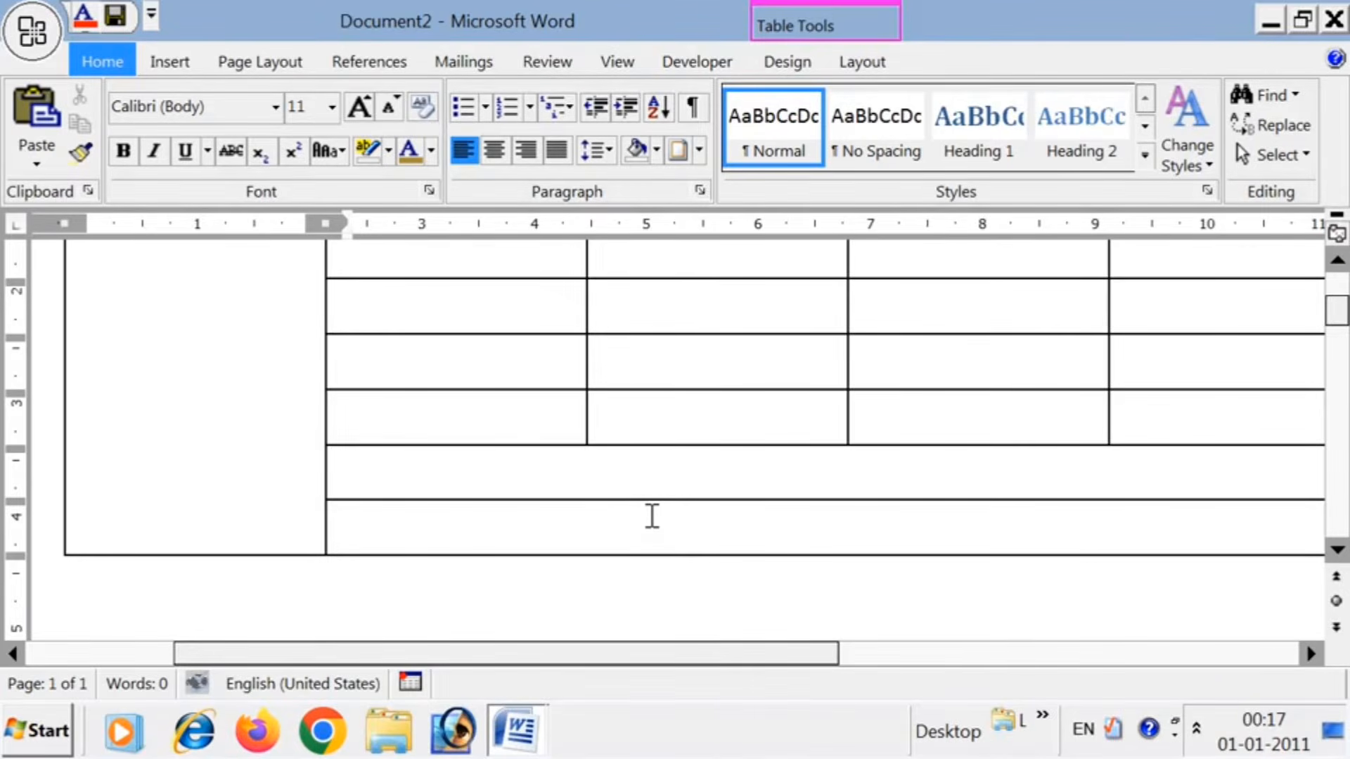
# - Enter the heading "Reg.No" in the first-row cell of the table's fourth column
pyautogui.scroll(3, 661, 496)
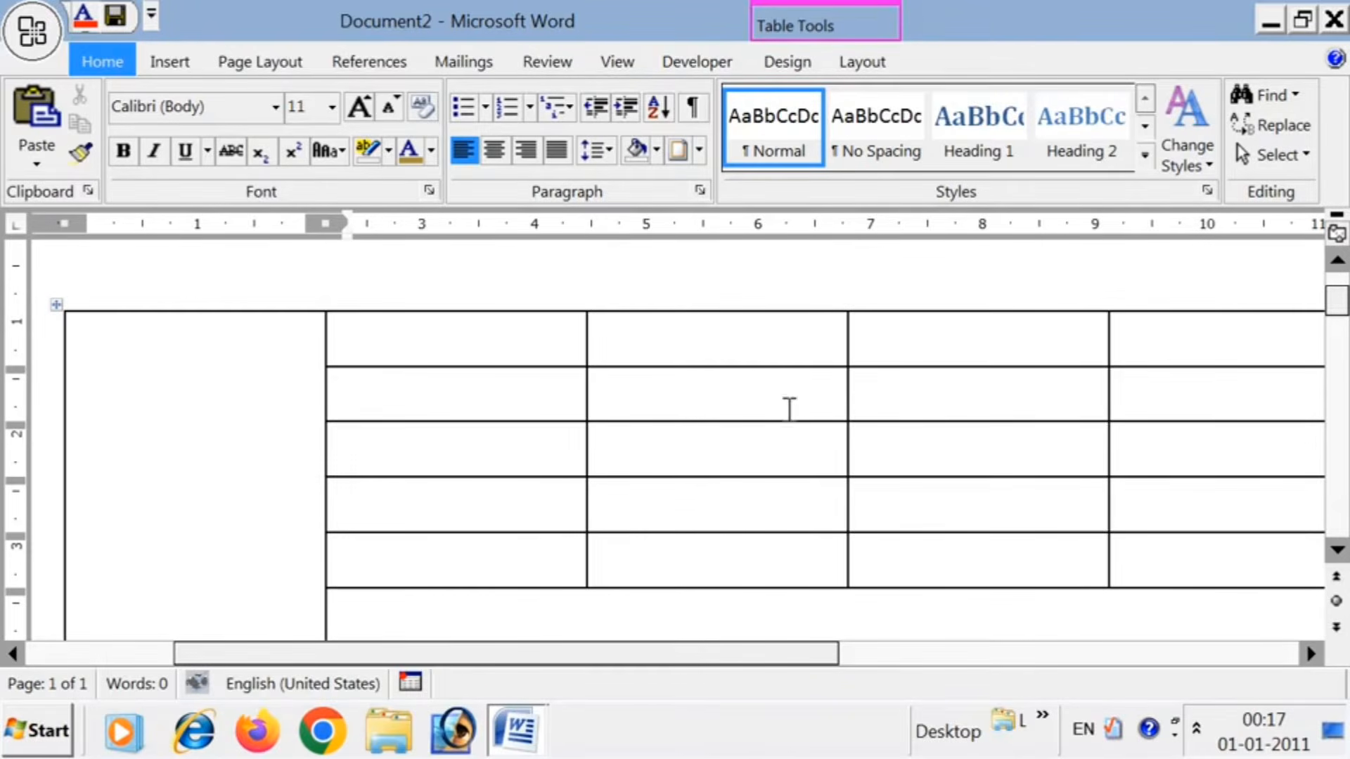
pyautogui.click(478, 327)
pyautogui.click(707, 339)
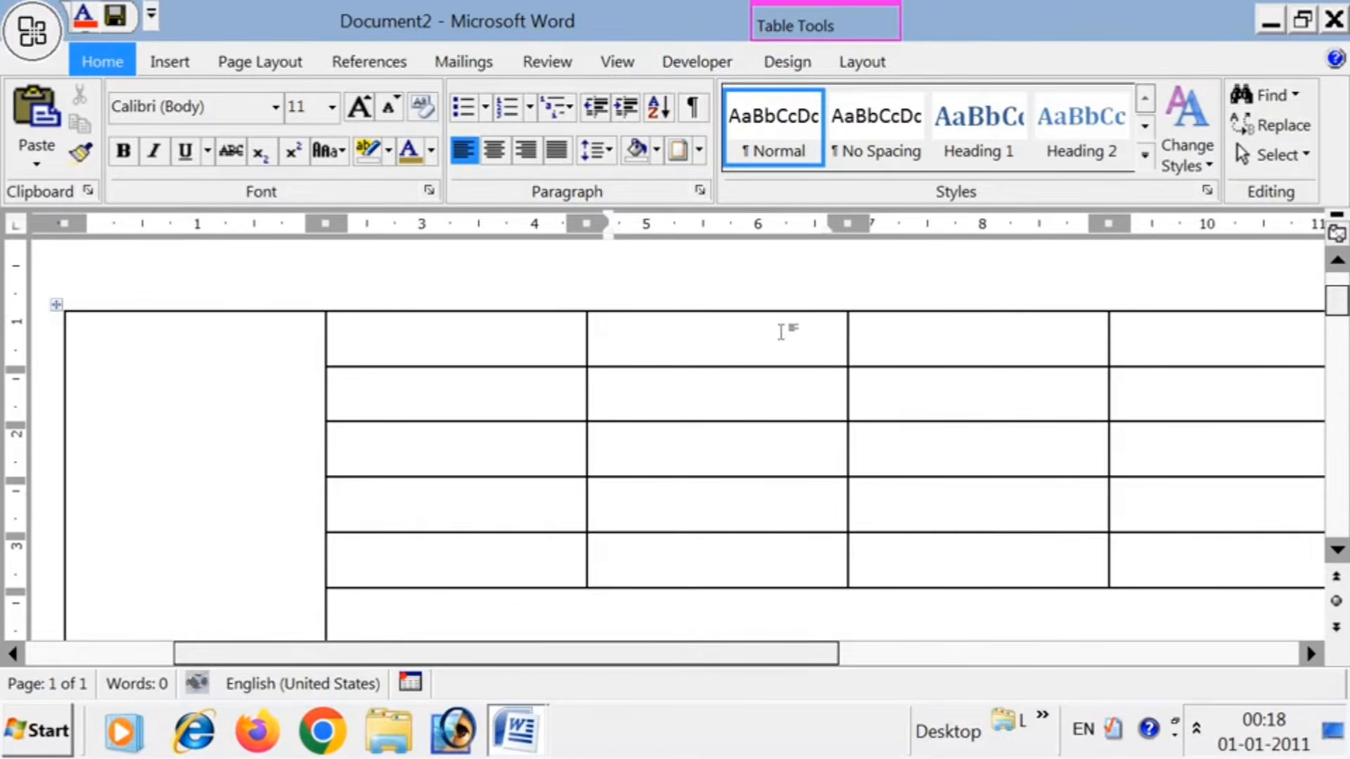
pyautogui.click(913, 339)
pyautogui.write('Tr')
pyautogui.press('BackSpace')
pyautogui.press('BackSpace')
pyautogui.write('Re')
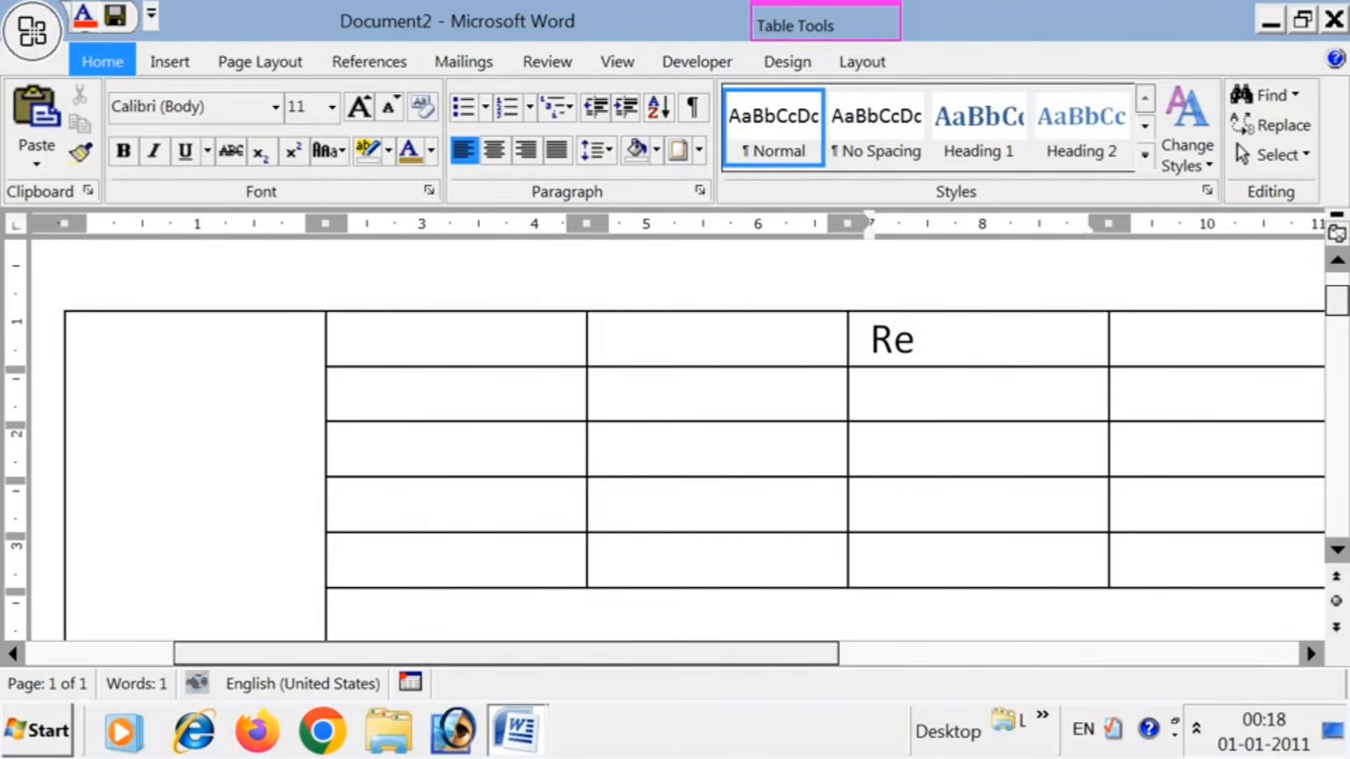
pyautogui.write('g.No')
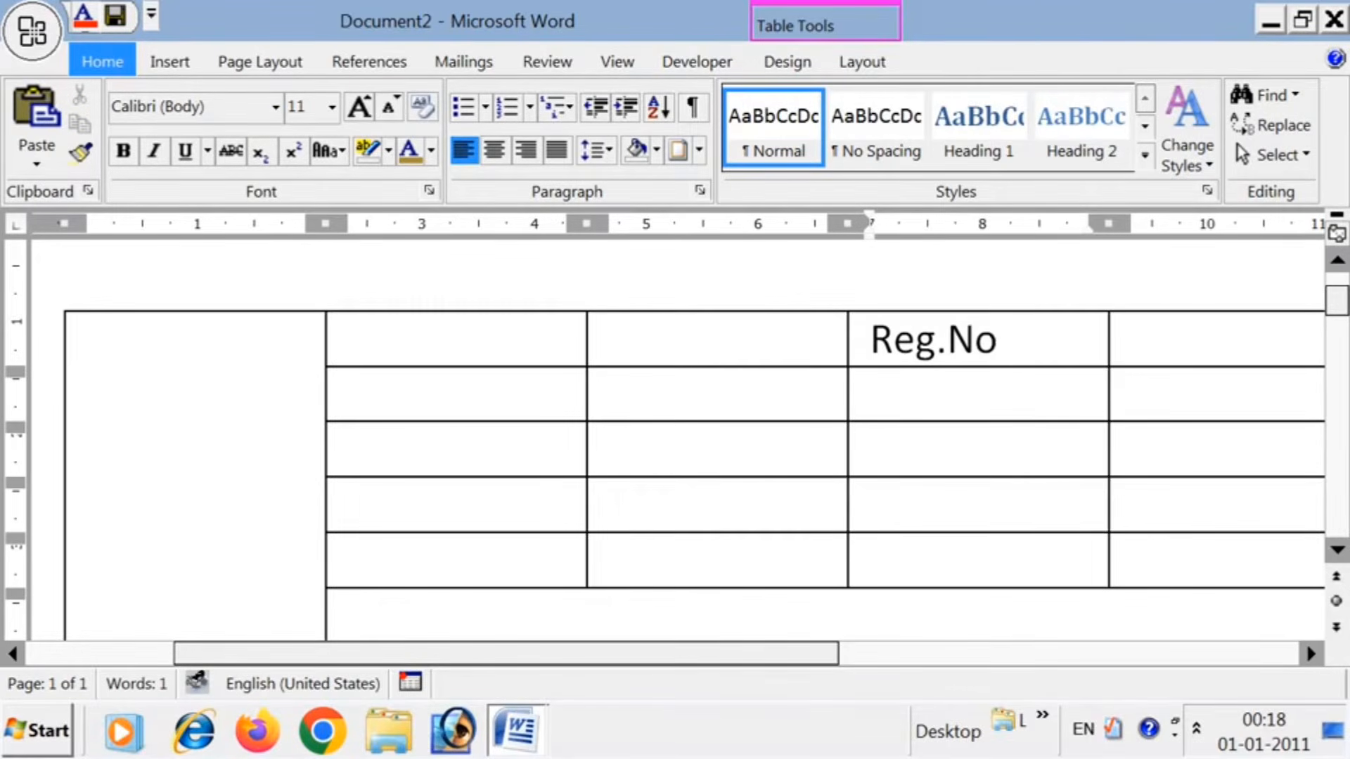
# - Turn the Reg.No cell's text direction to vertical, reading downward, and narrow its column to about half the width
pyautogui.click(947, 341)
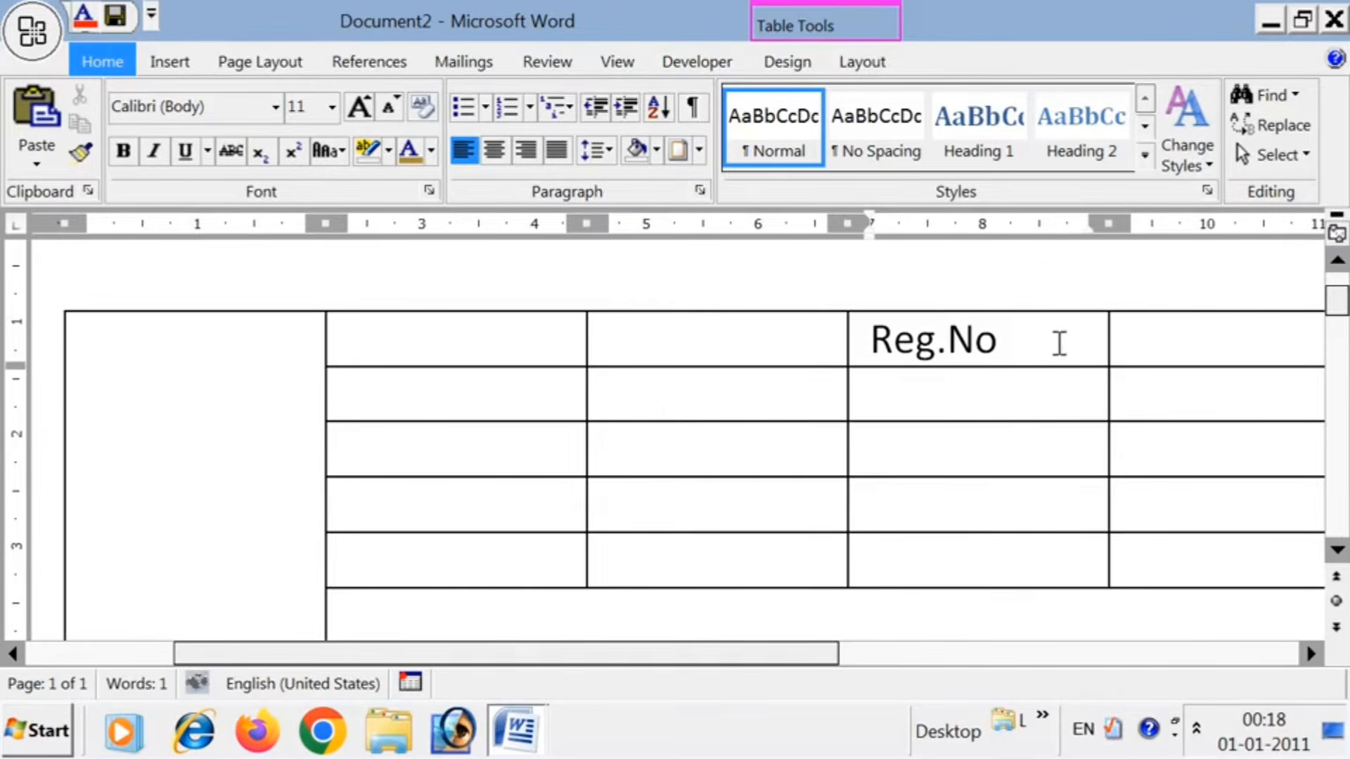
pyautogui.rightClick(943, 341)
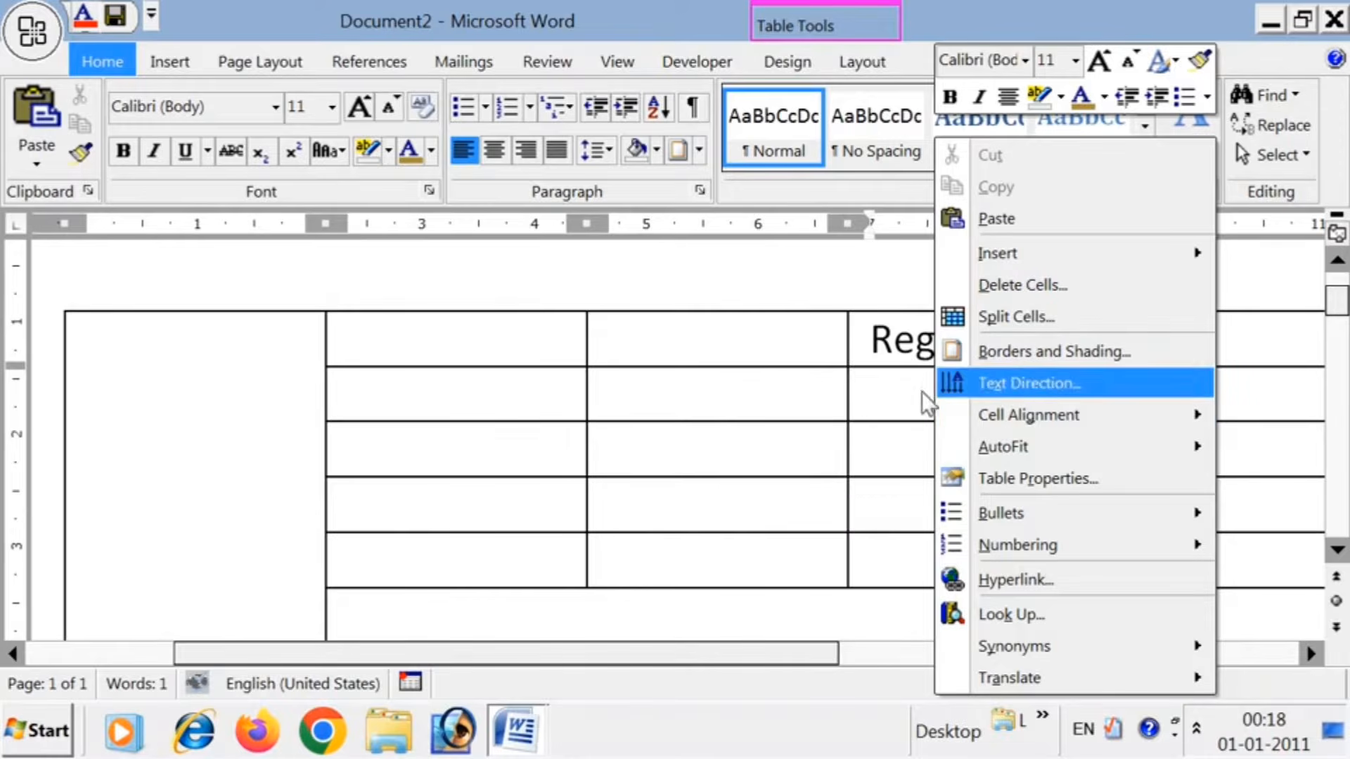
pyautogui.click(927, 343)
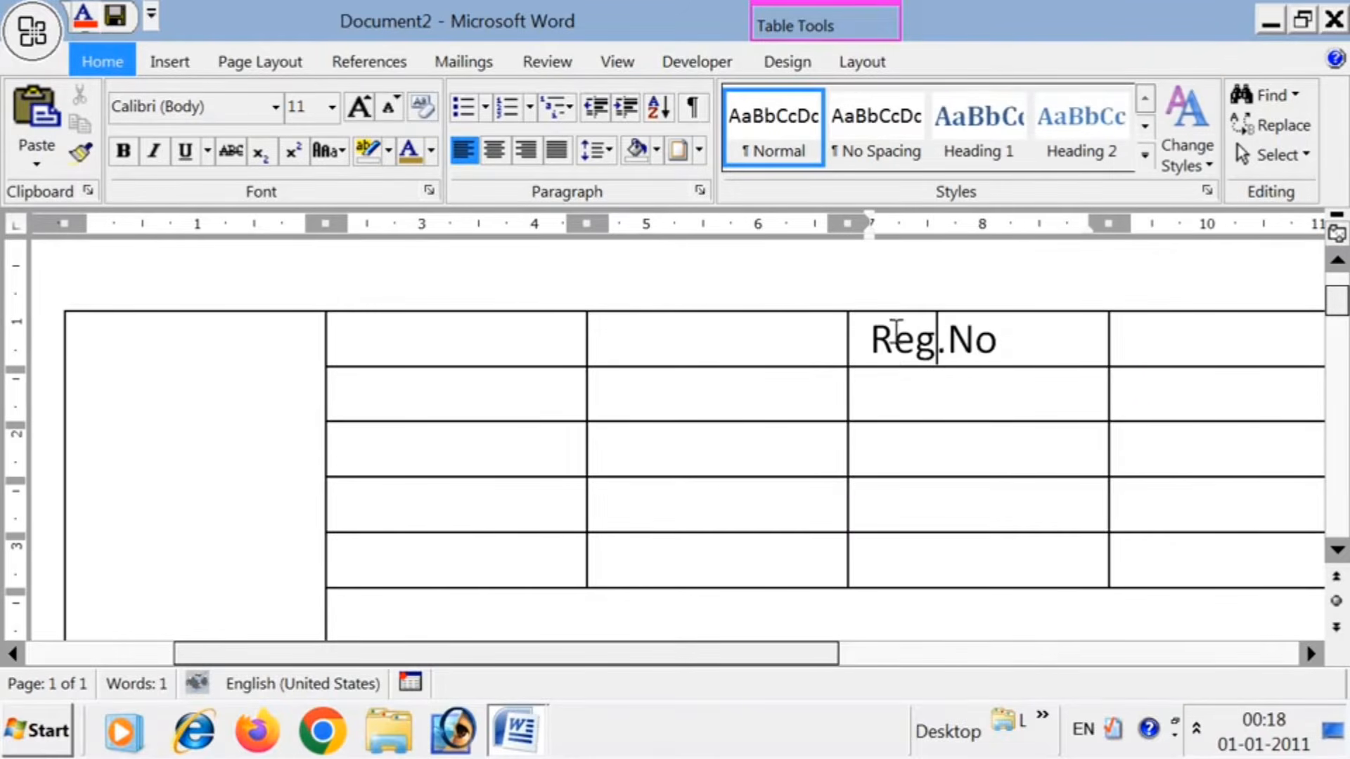
pyautogui.rightClick(965, 340)
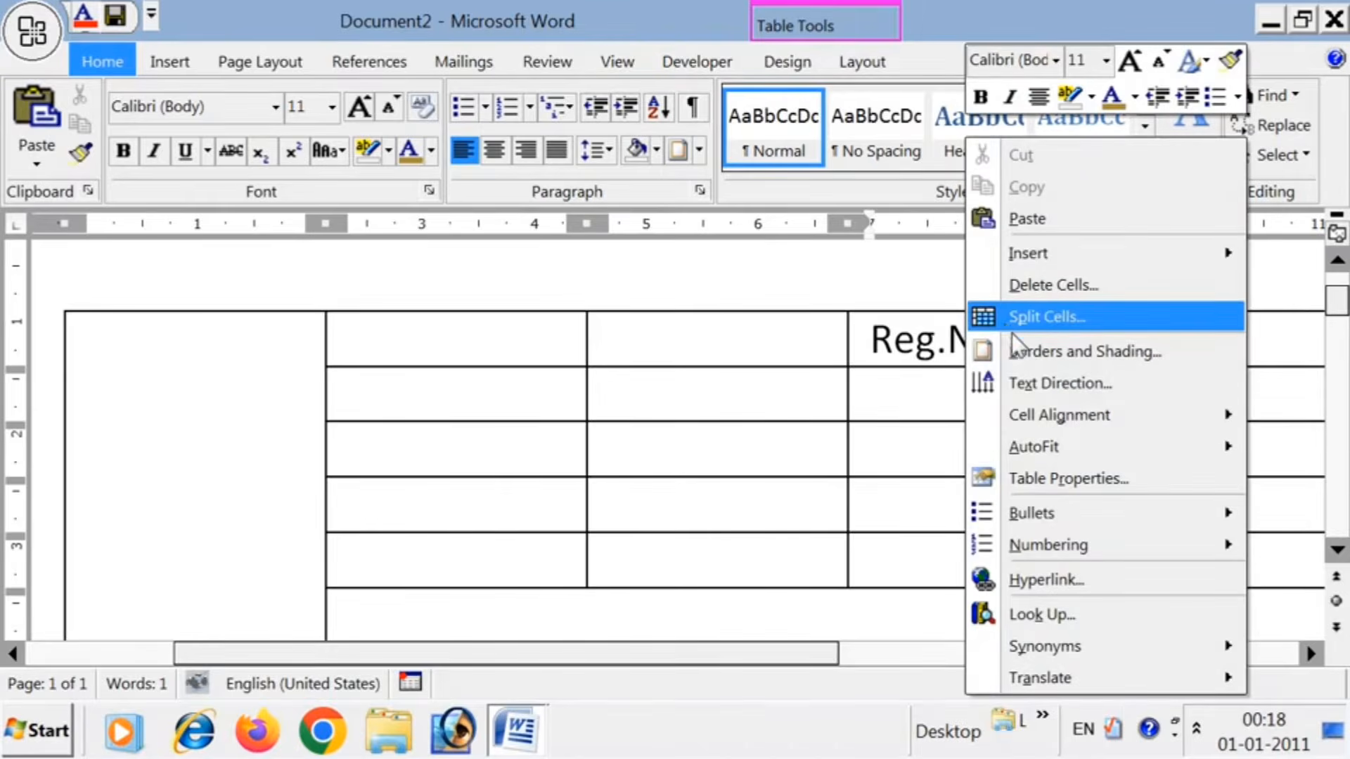
pyautogui.click(1034, 383)
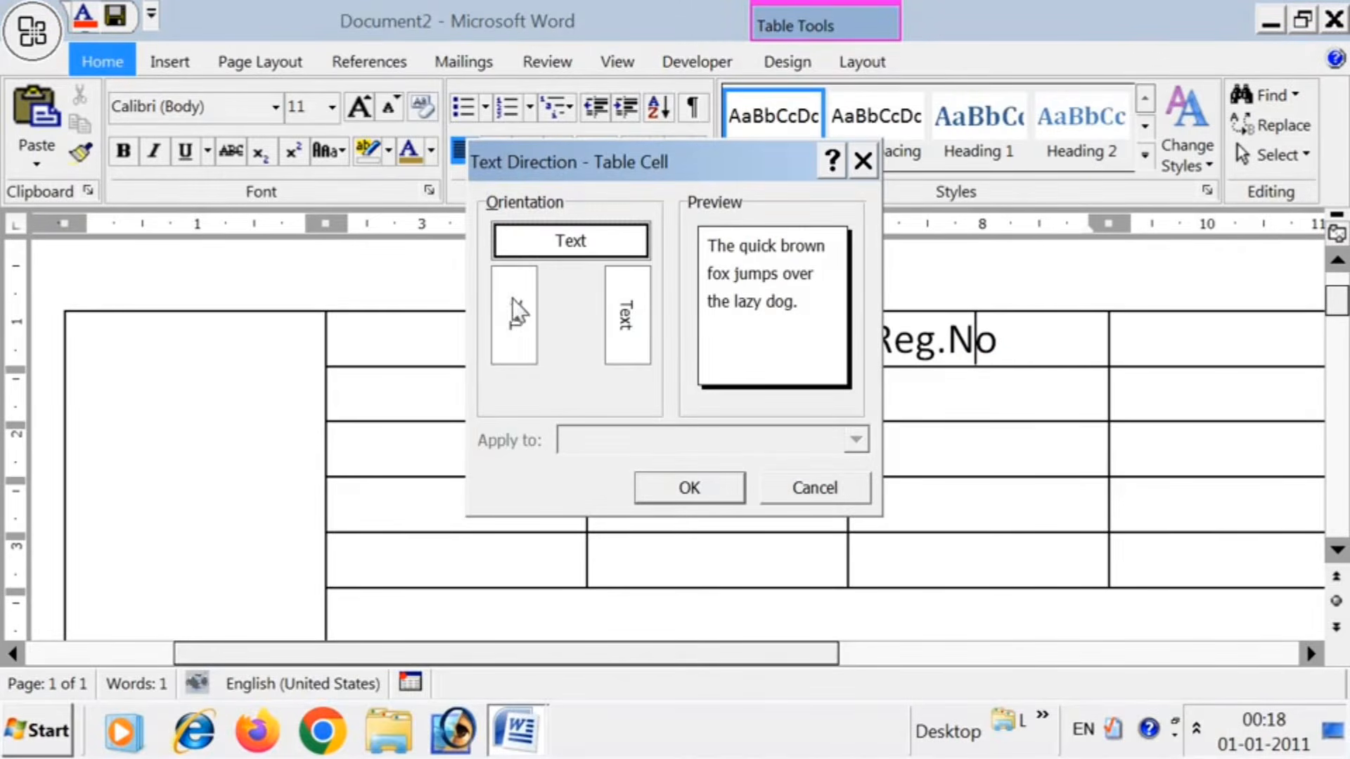
pyautogui.click(622, 317)
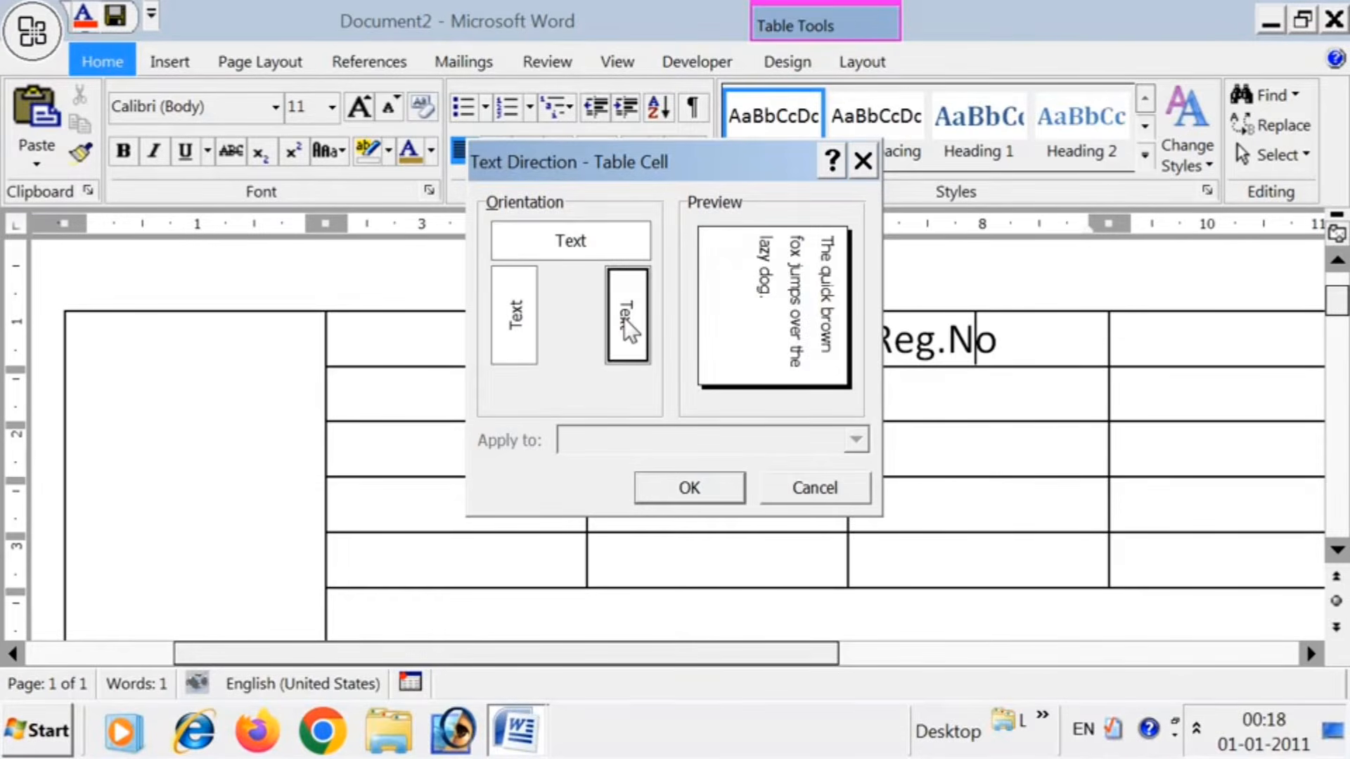
pyautogui.click(685, 485)
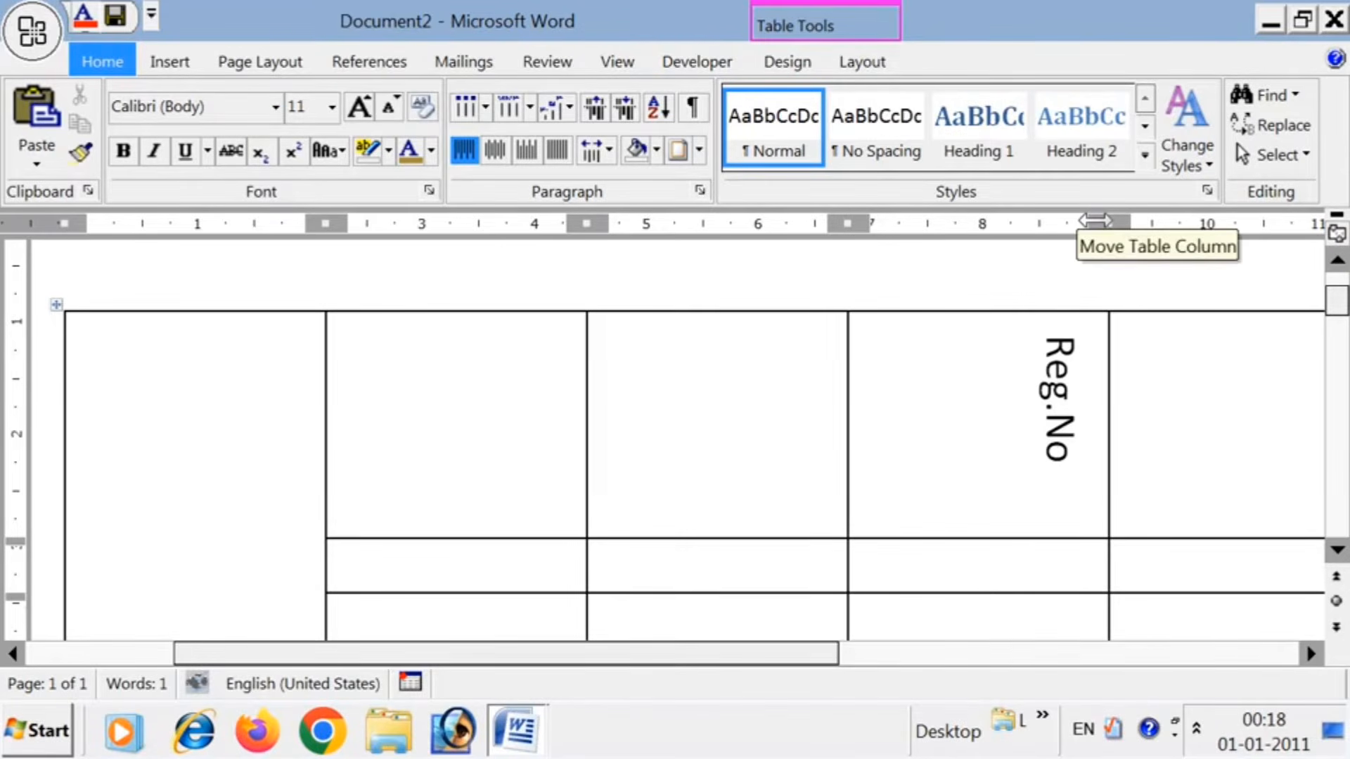
pyautogui.moveTo(1095, 220)
pyautogui.mouseDown()
pyautogui.moveTo(994, 224)
pyautogui.moveTo(963, 251)
pyautogui.moveTo(982, 227)
pyautogui.mouseUp()
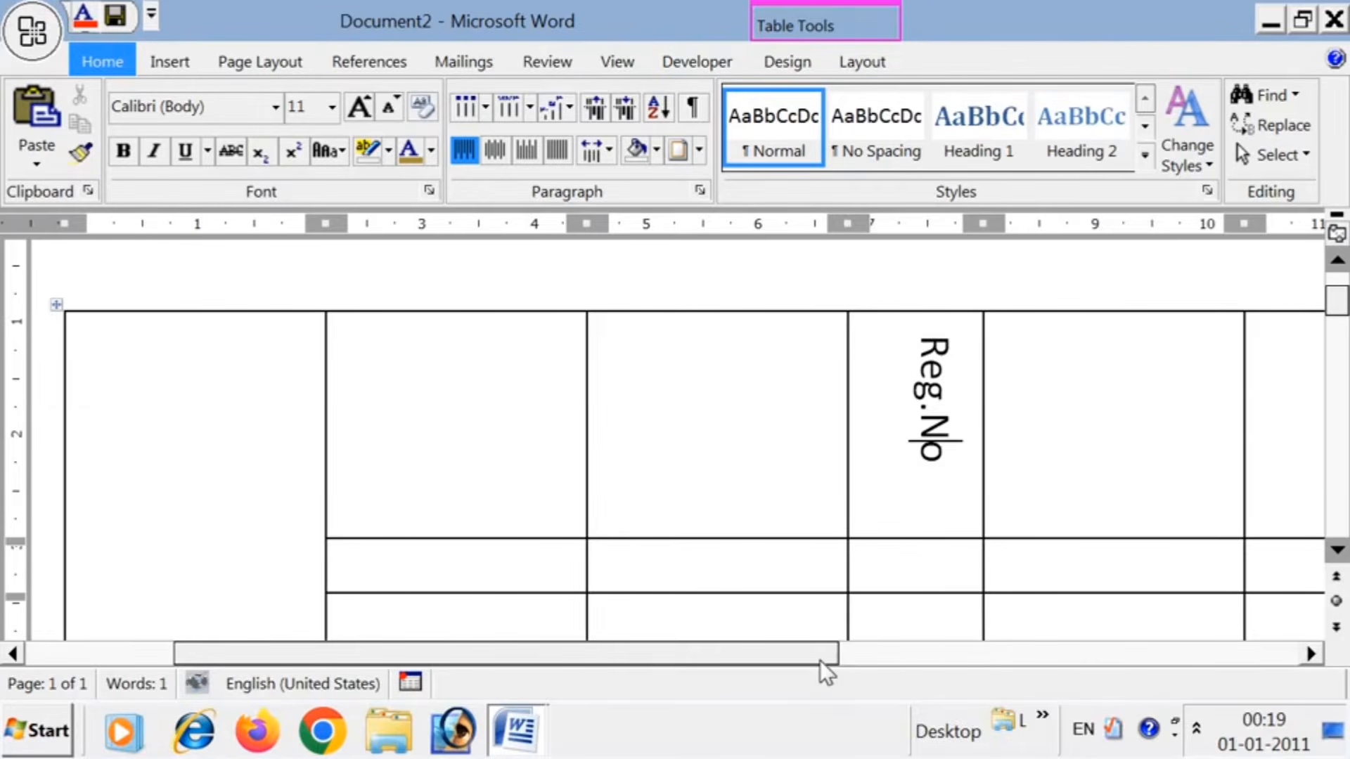
# - Copy the vertical "Reg.No" text and paste it into the first-row cell of the sixth column
pyautogui.moveTo(866, 653); pyautogui.dragTo(1013, 637)
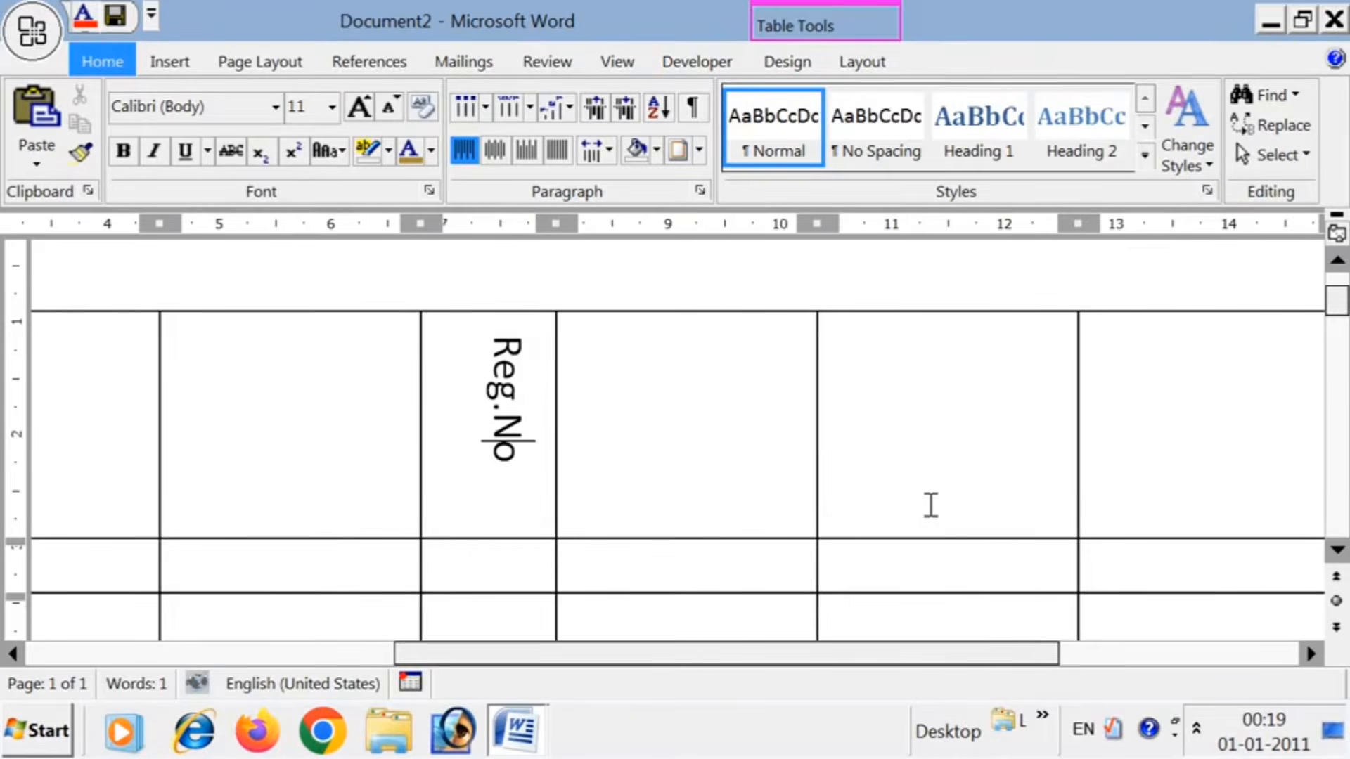
pyautogui.scroll(-3, 930, 505)
pyautogui.scroll(3, 930, 505)
pyautogui.moveTo(507, 336); pyautogui.dragTo(502, 464)
pyautogui.hotkey('ctrl', 'c')
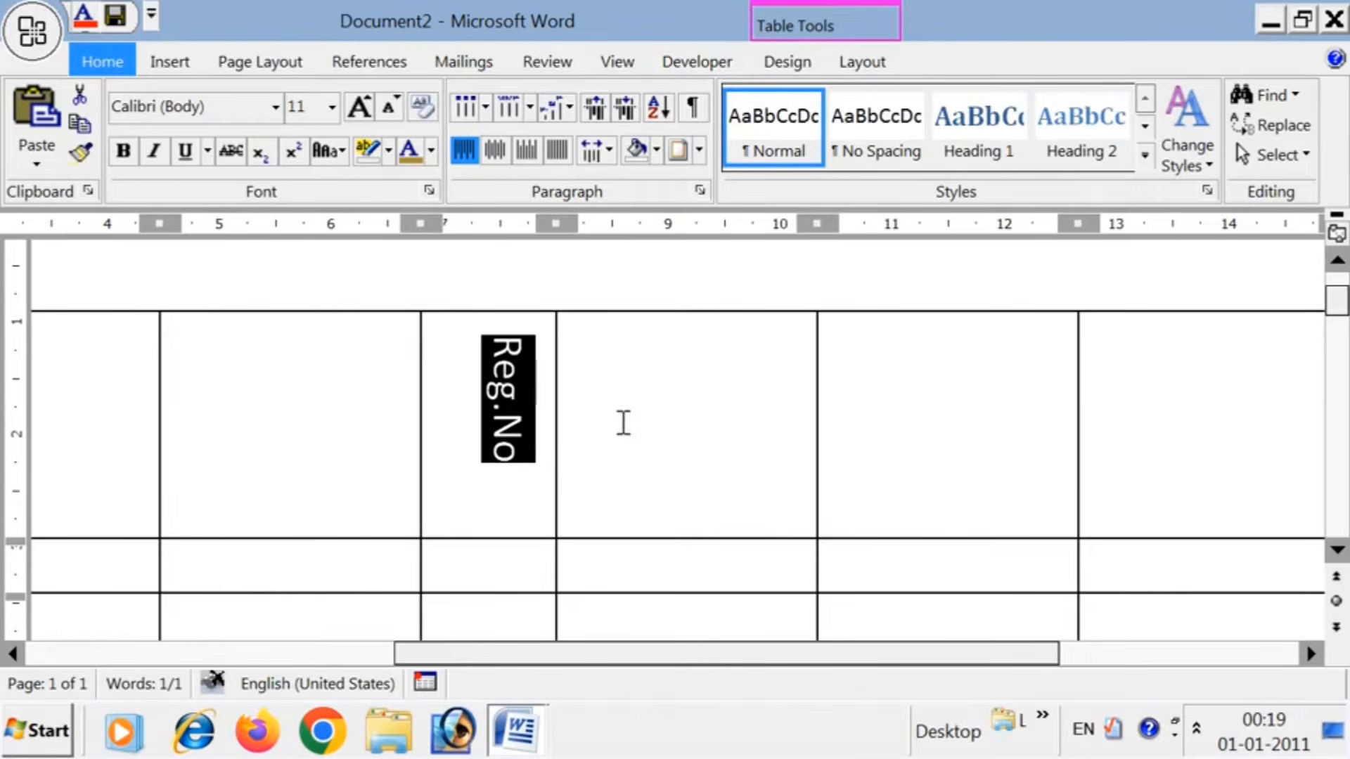
pyautogui.click(937, 401)
pyautogui.hotkey('ctrl', 'v')
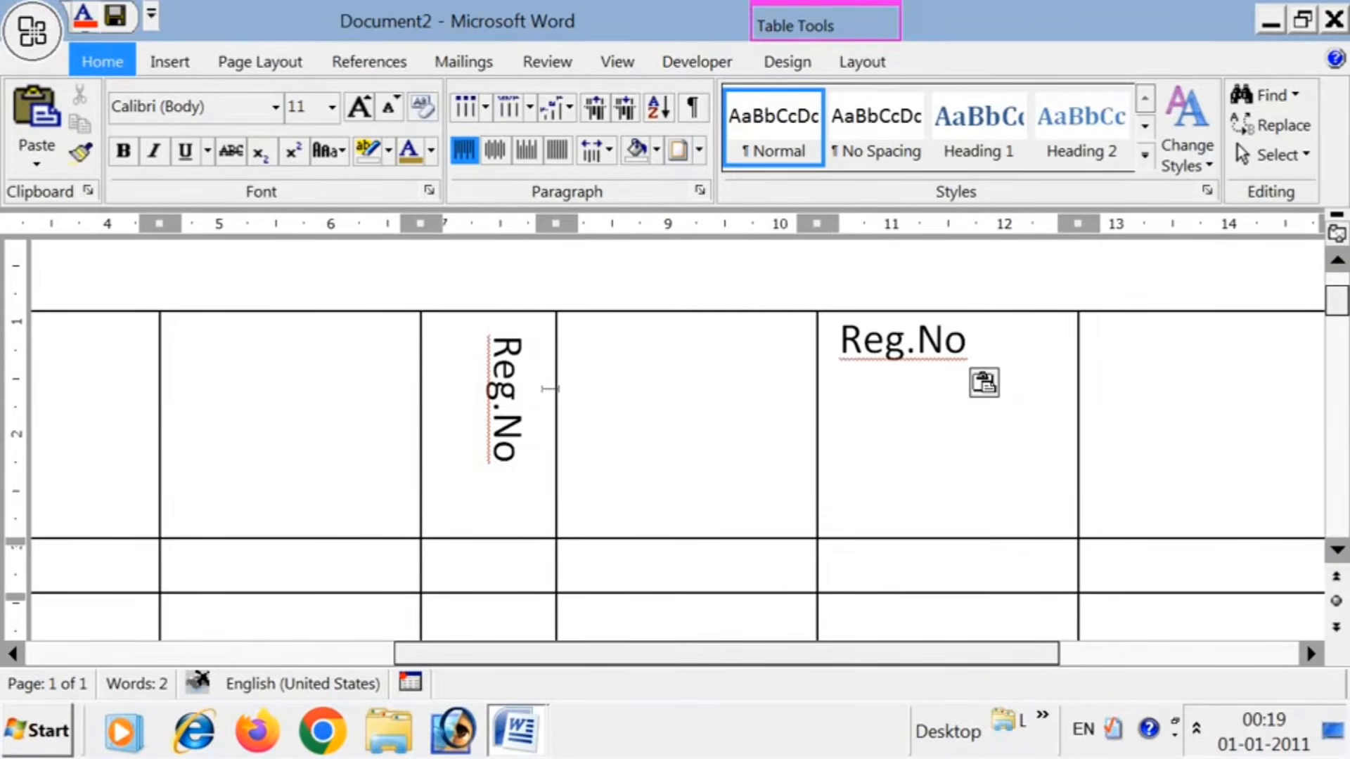
pyautogui.click(887, 341)
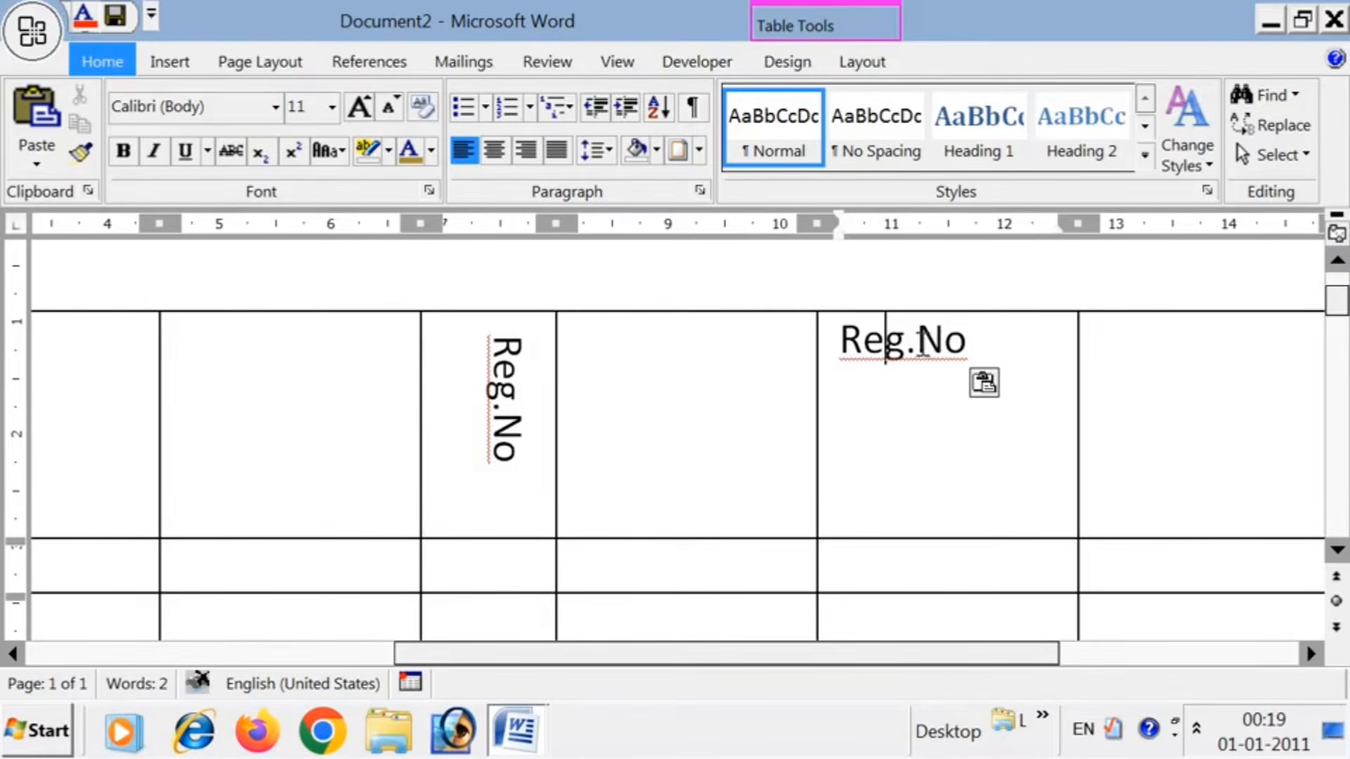
pyautogui.rightClick(910, 343)
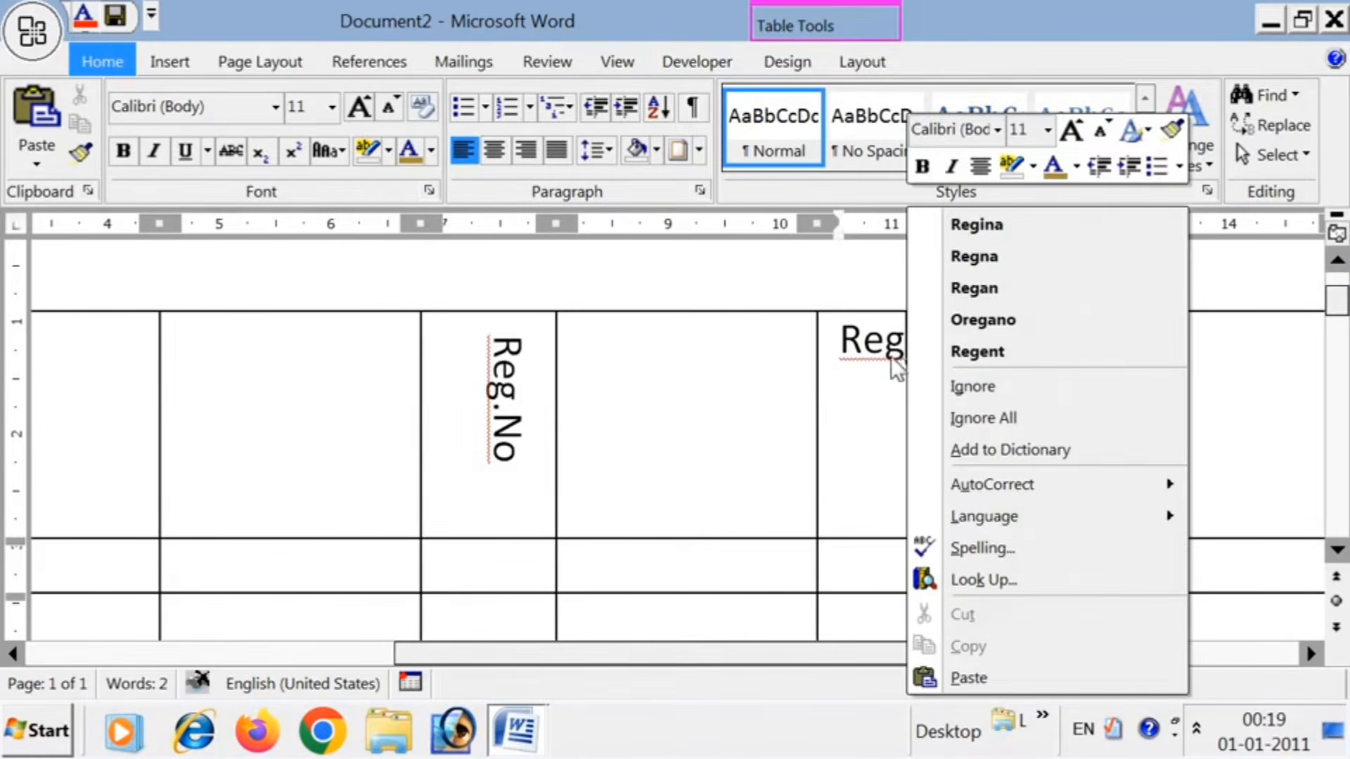
pyautogui.click(889, 358)
pyautogui.rightClick(889, 358)
pyautogui.click(840, 404)
pyautogui.click(983, 383)
pyautogui.click(991, 323)
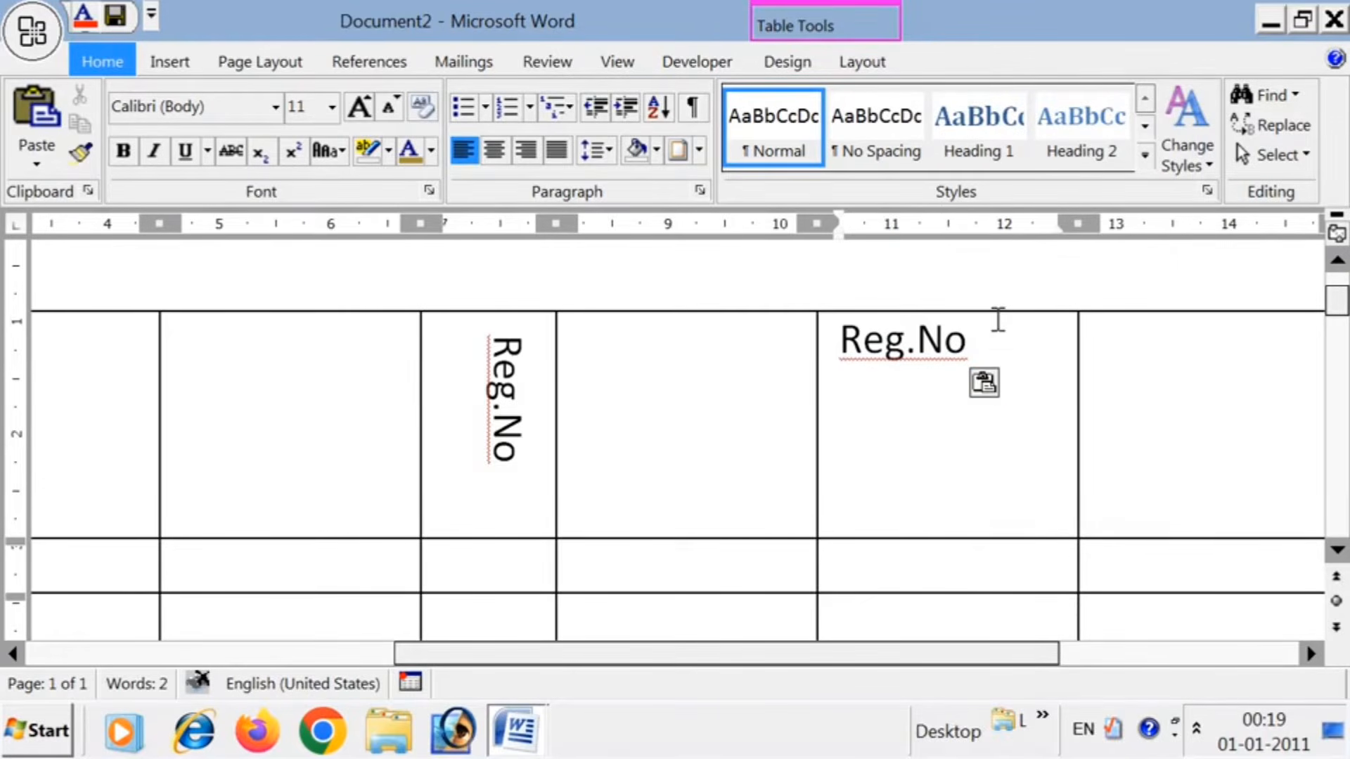
# - Turn the sixth column's Reg.No cell to vertical text direction, reading downward
pyautogui.rightClick(920, 416)
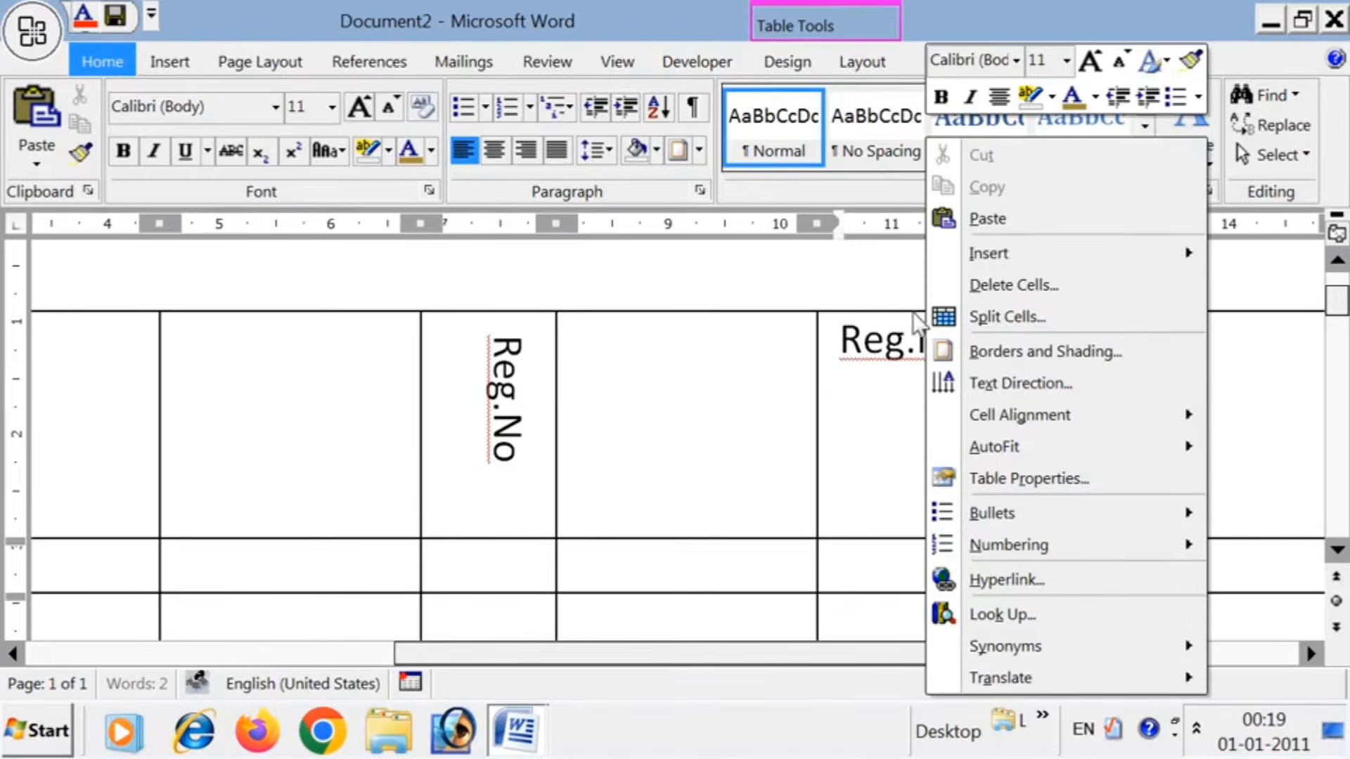
pyautogui.click(985, 381)
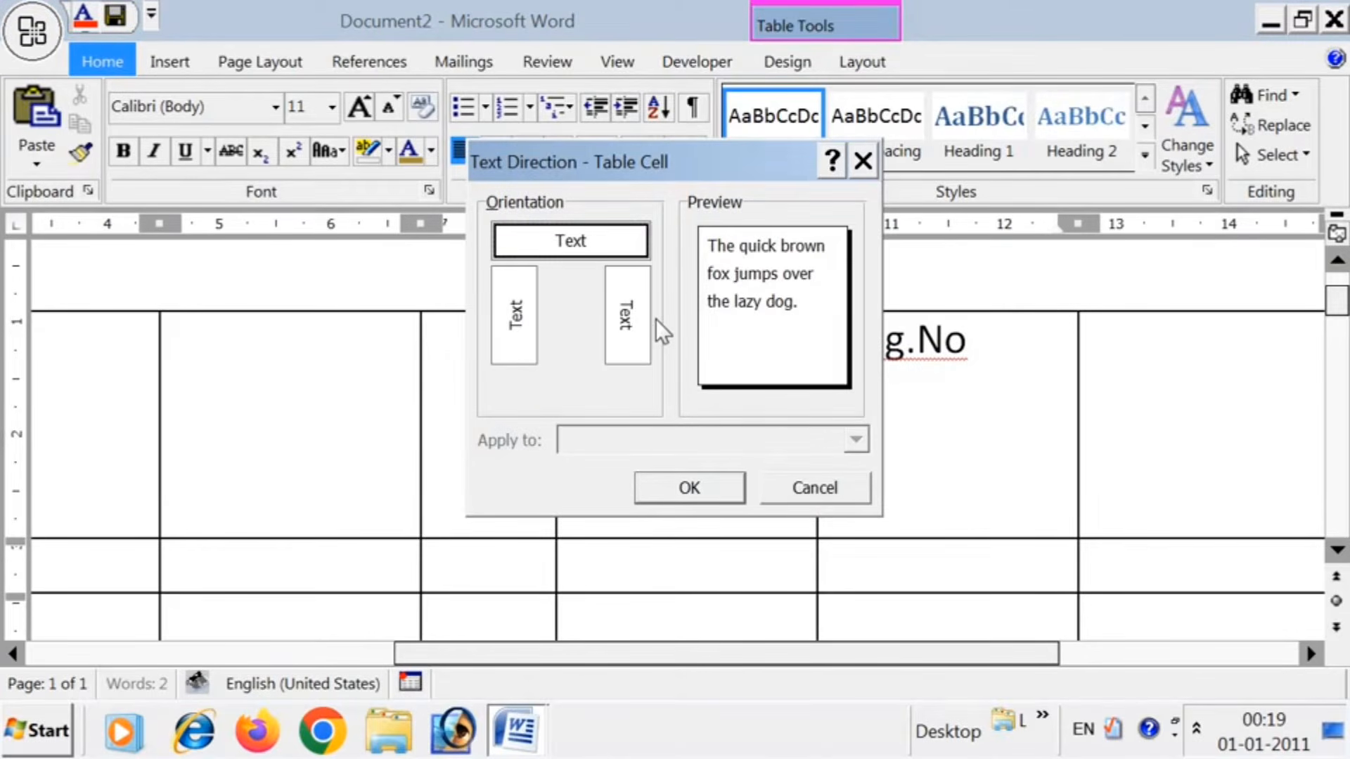
pyautogui.click(630, 318)
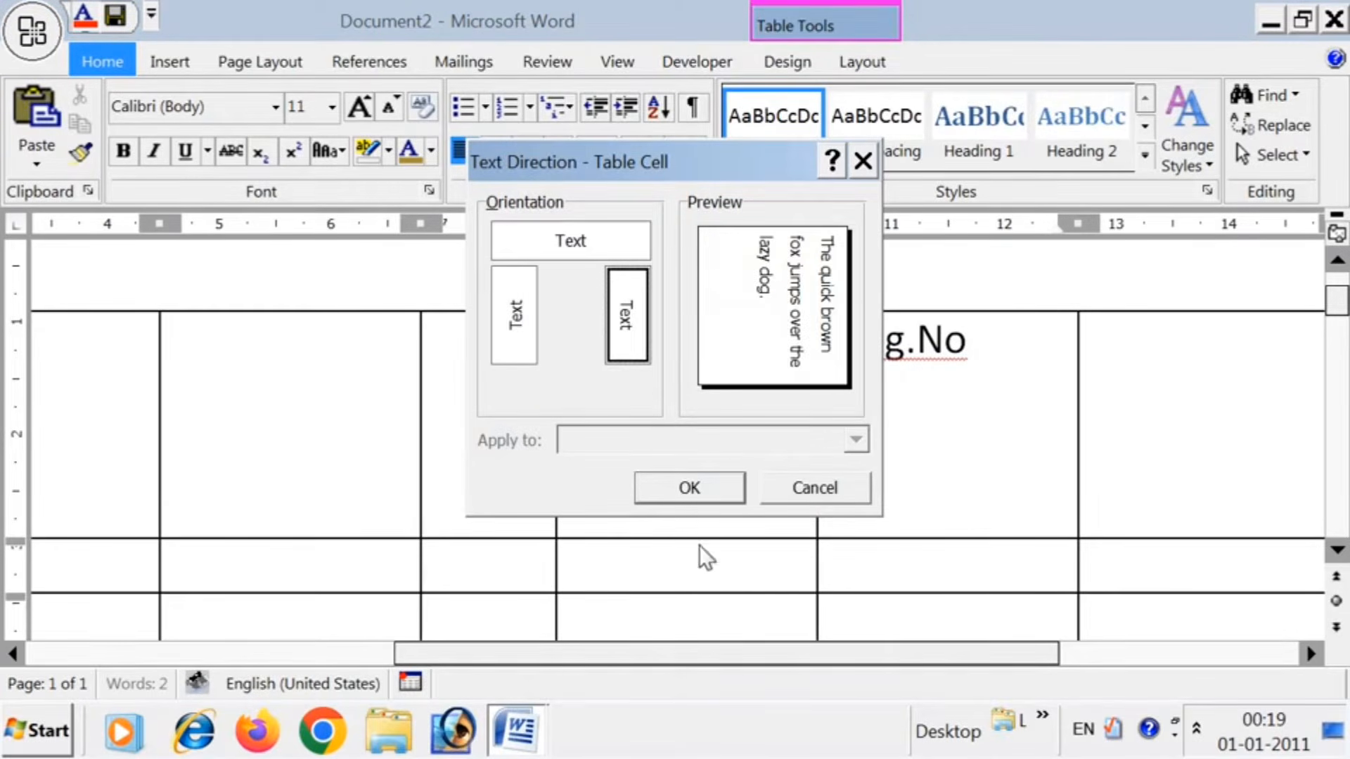
pyautogui.click(689, 487)
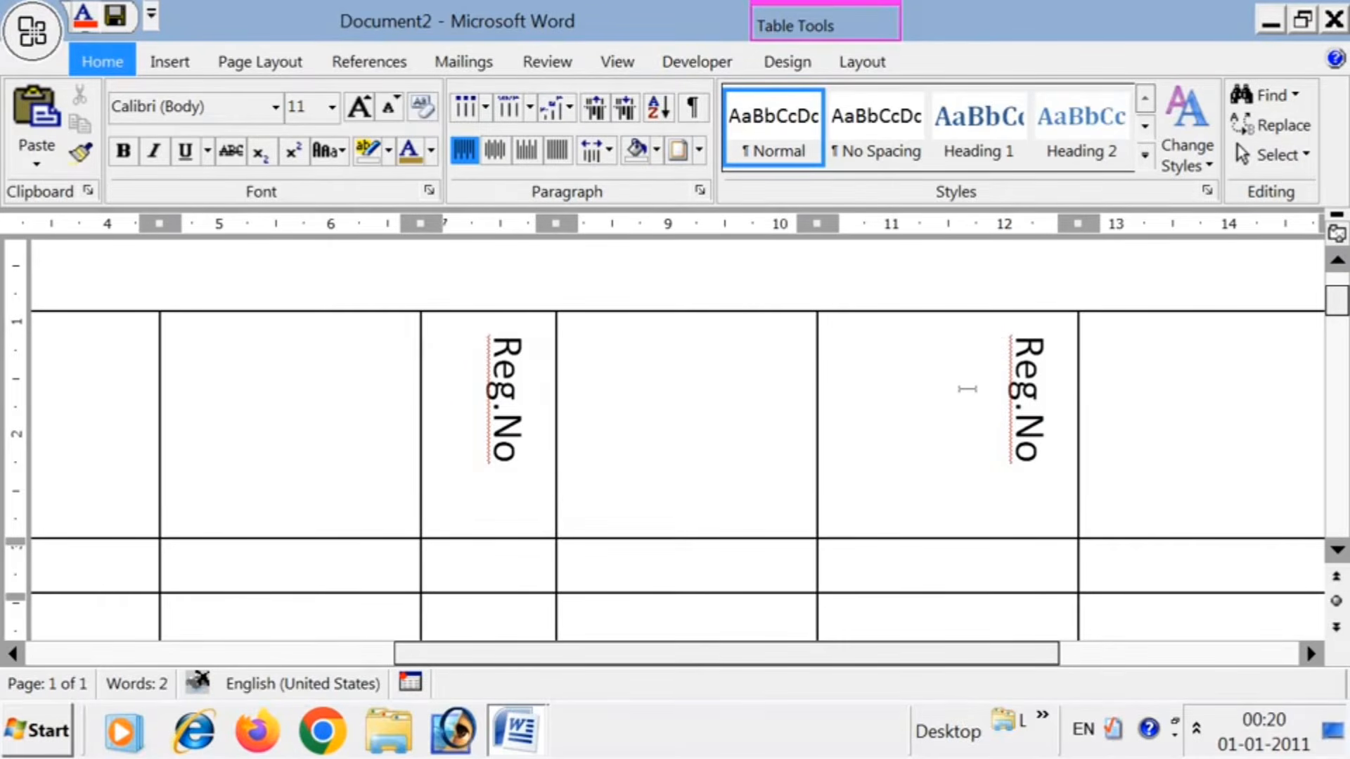
# - Look over the table's first-row cells from the first column through the last
pyautogui.click(1134, 348)
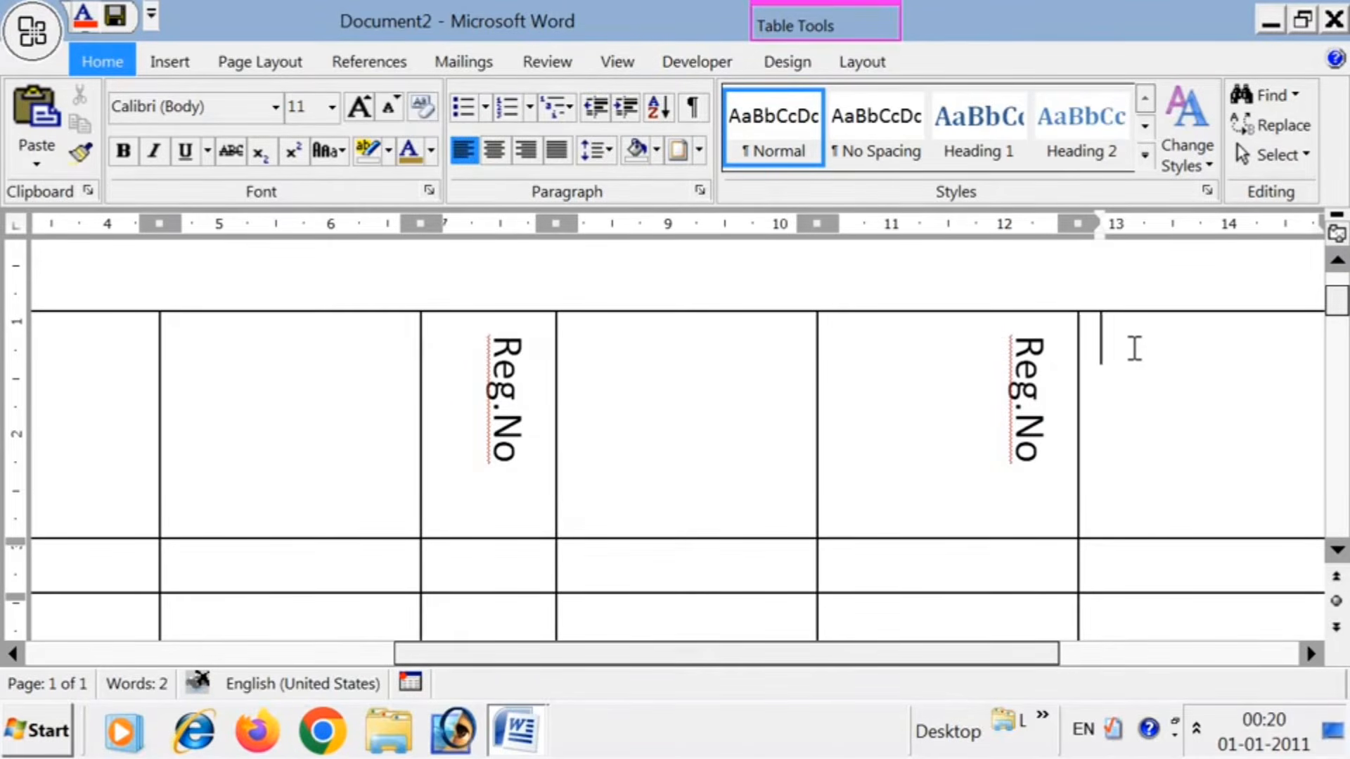
pyautogui.moveTo(997, 644); pyautogui.dragTo(1056, 656)
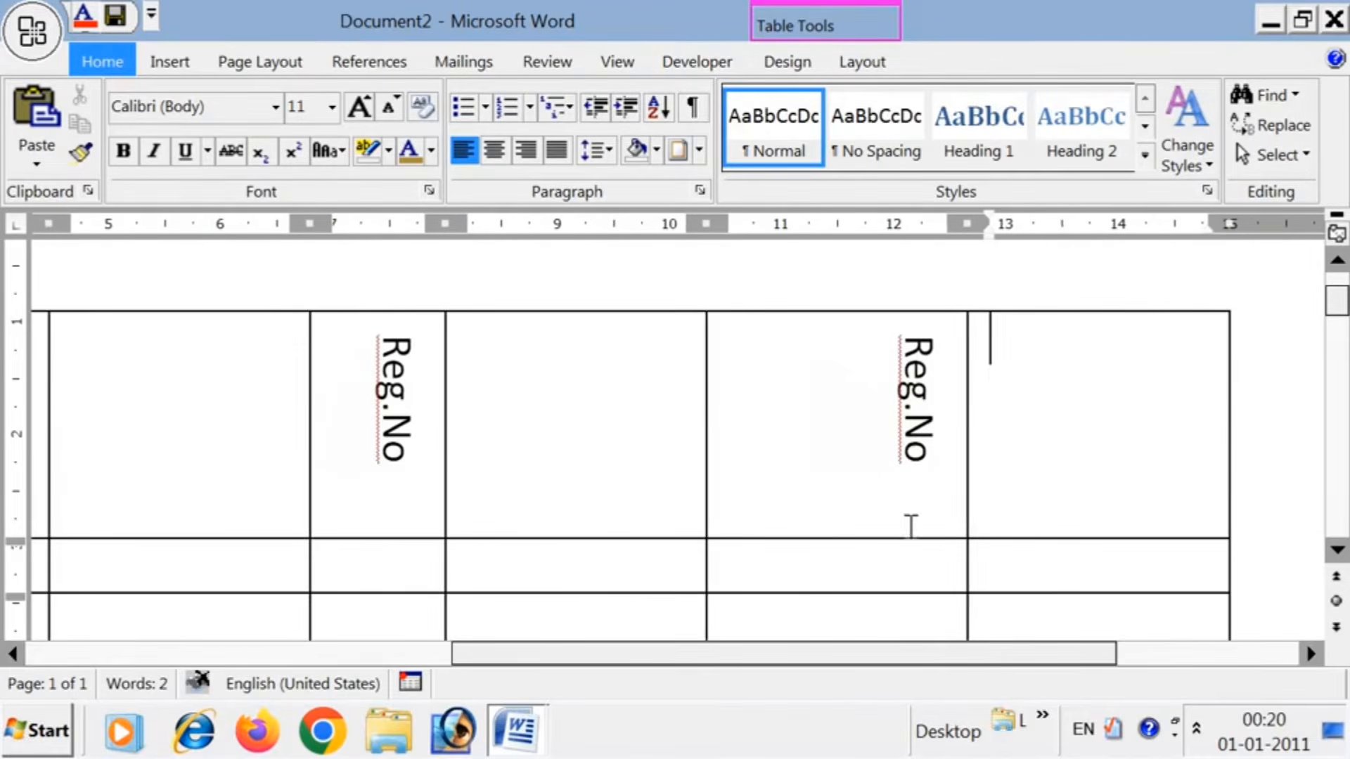
pyautogui.scroll(-5, 910, 526)
pyautogui.scroll(2, 906, 520)
pyautogui.scroll(3, 773, 397)
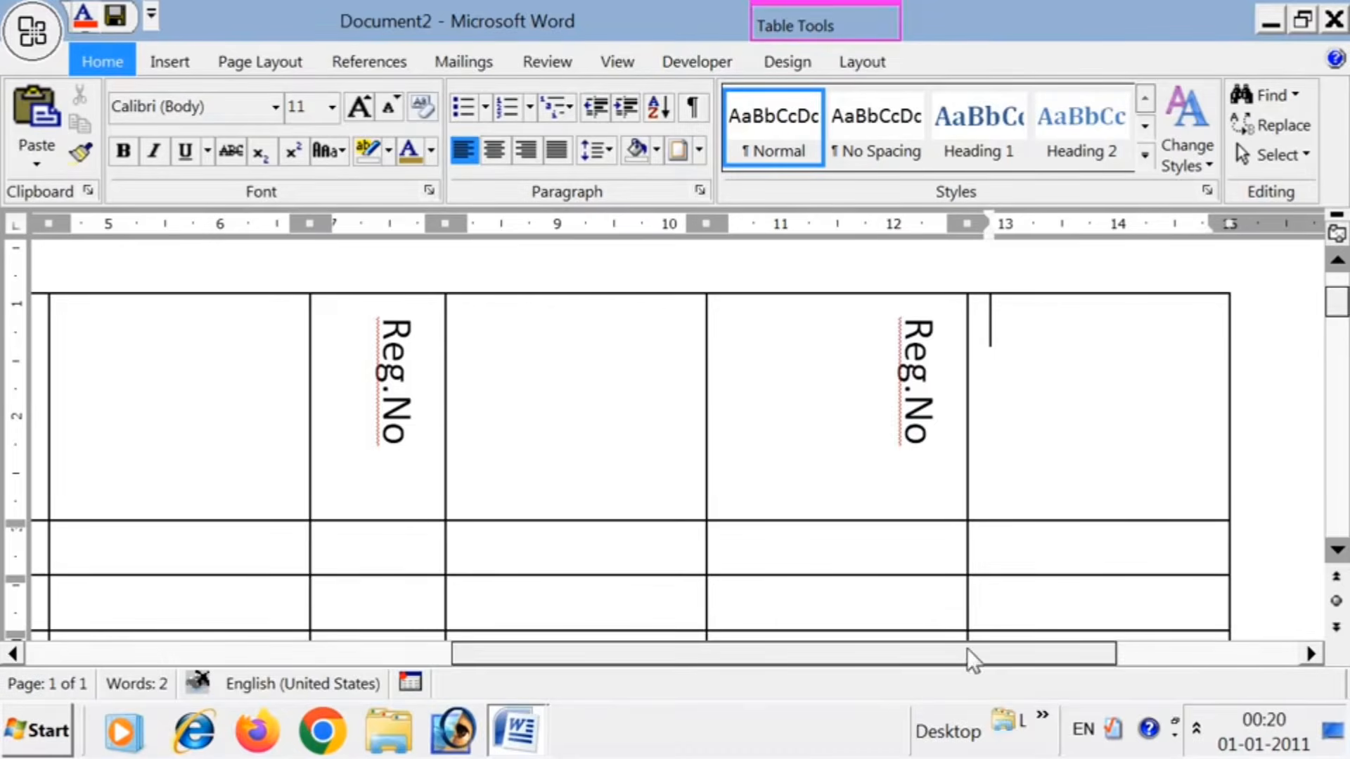
pyautogui.moveTo(967, 649); pyautogui.dragTo(690, 651)
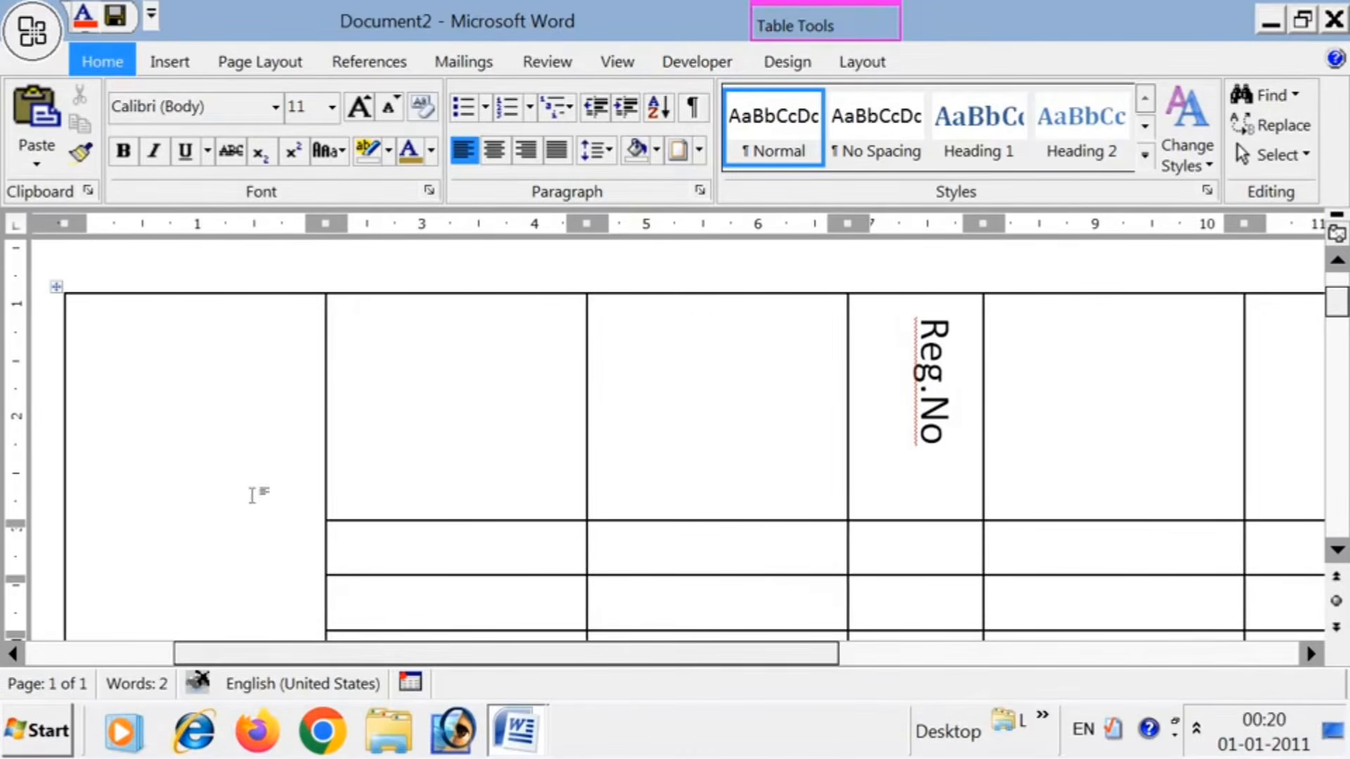
pyautogui.click(254, 495)
pyautogui.click(461, 424)
pyautogui.click(785, 407)
pyautogui.click(937, 403)
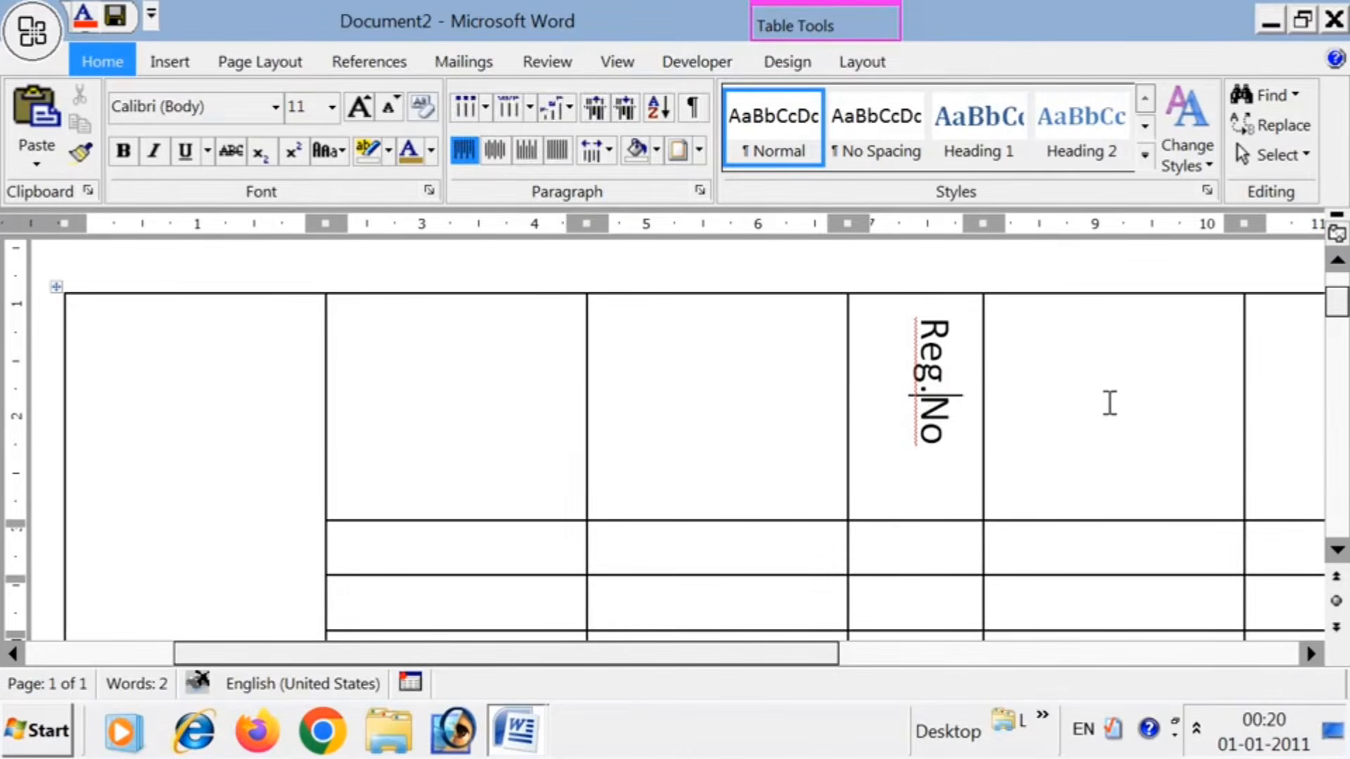
pyautogui.click(1109, 403)
pyautogui.moveTo(847, 654); pyautogui.dragTo(1039, 656)
pyautogui.click(990, 426)
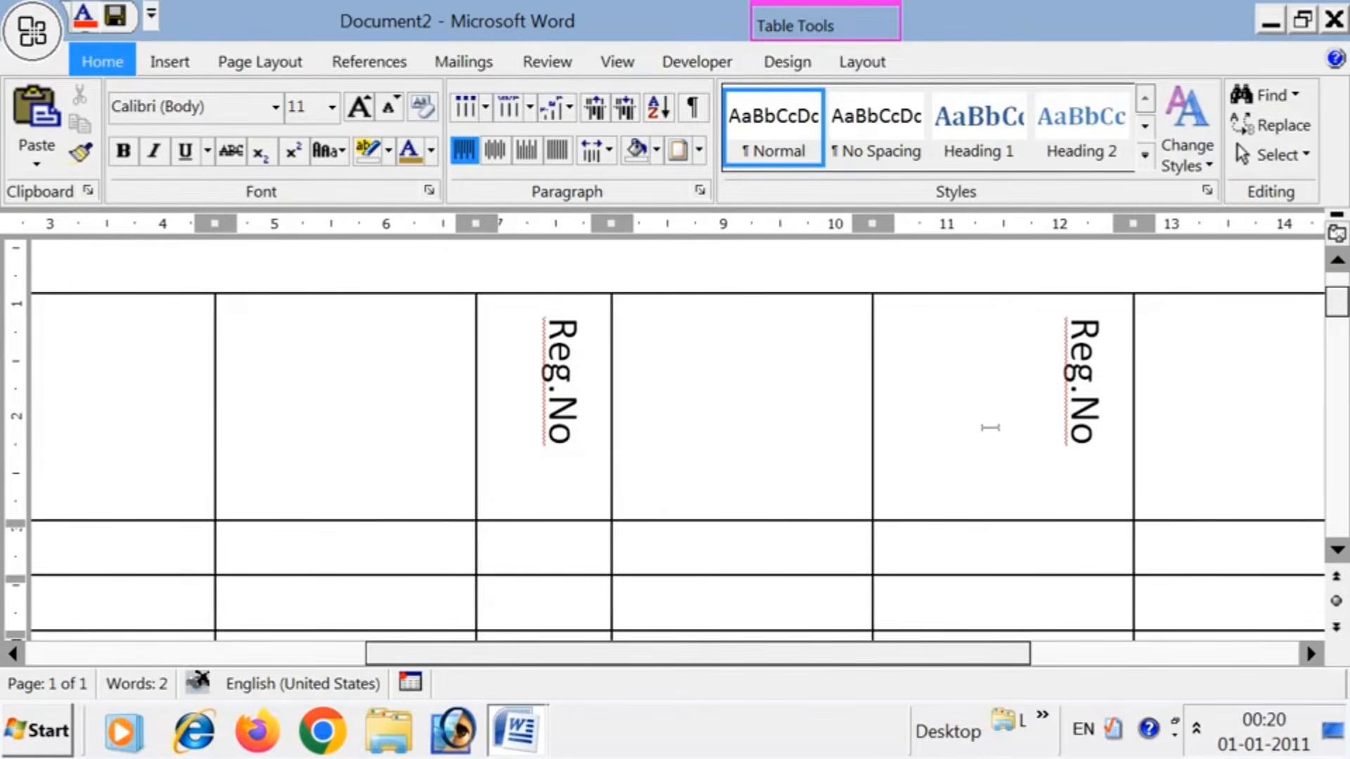
# - Merge the four cells directly below the Reg.No heading in the sixth column into one cell
pyautogui.scroll(-3, 987, 457)
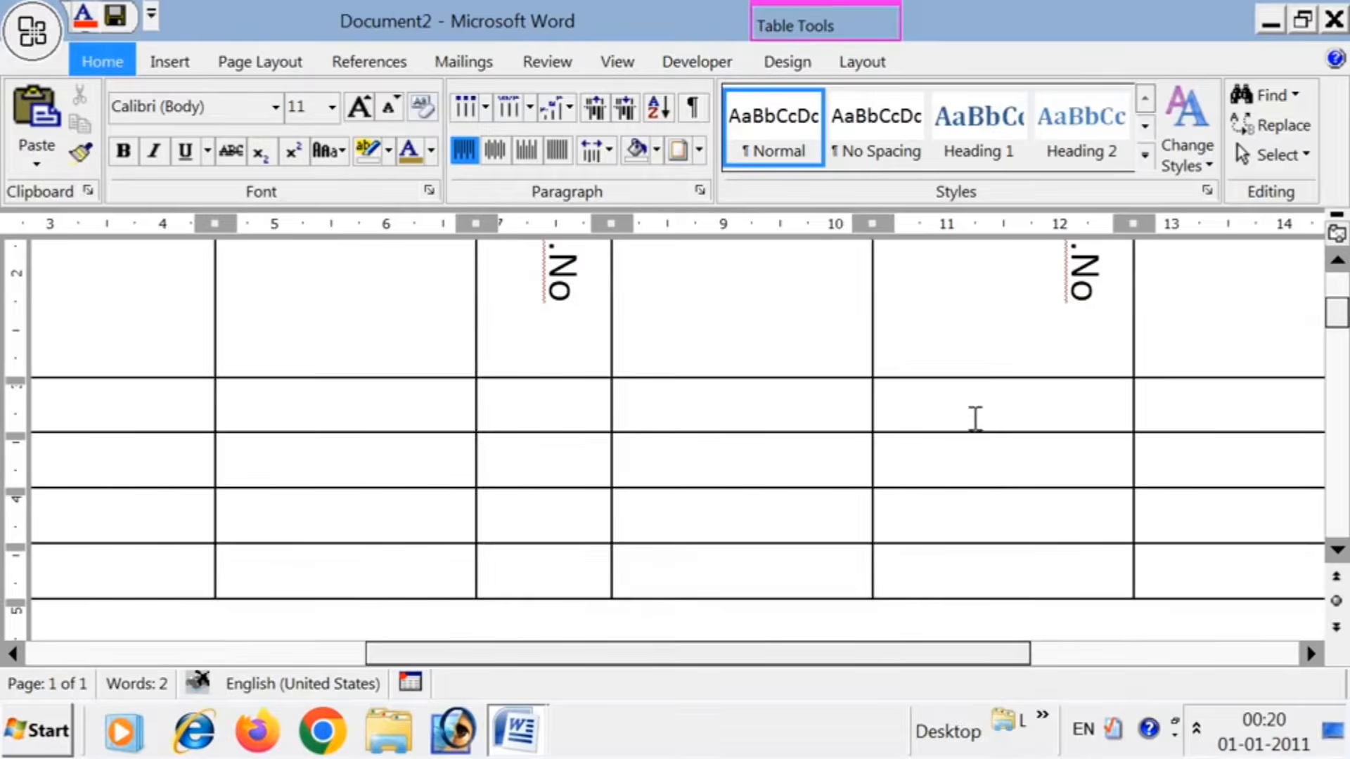
pyautogui.moveTo(974, 406); pyautogui.dragTo(963, 555)
pyautogui.scroll(-3, 957, 510)
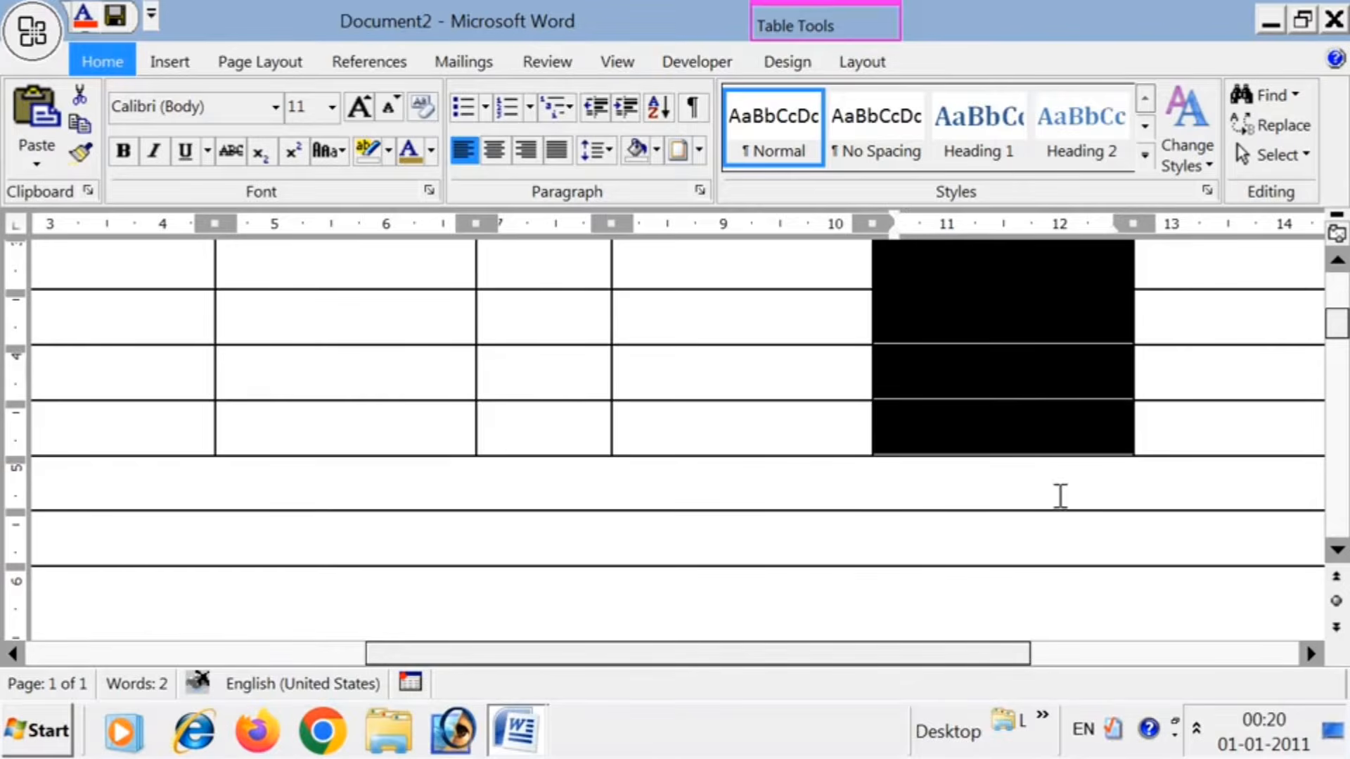
pyautogui.scroll(3, 1024, 470)
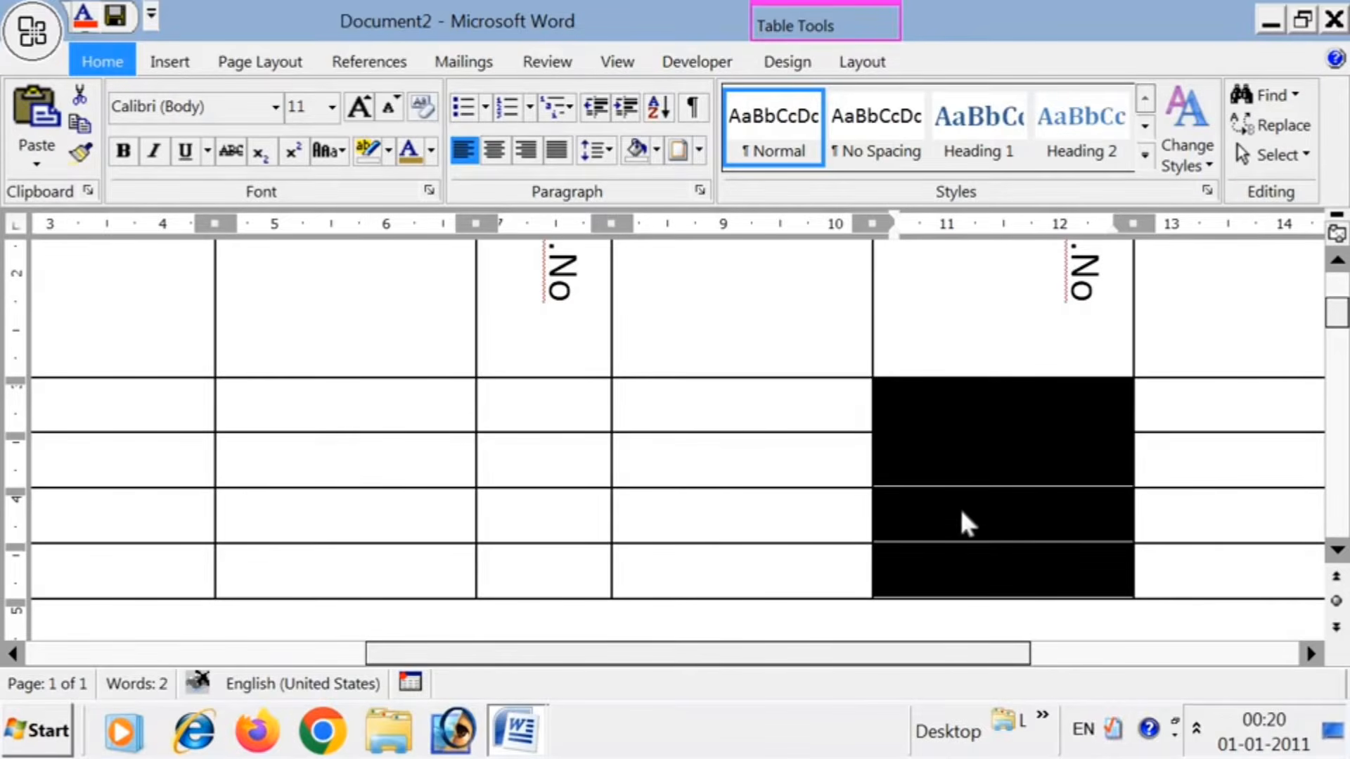
pyautogui.rightClick(981, 466)
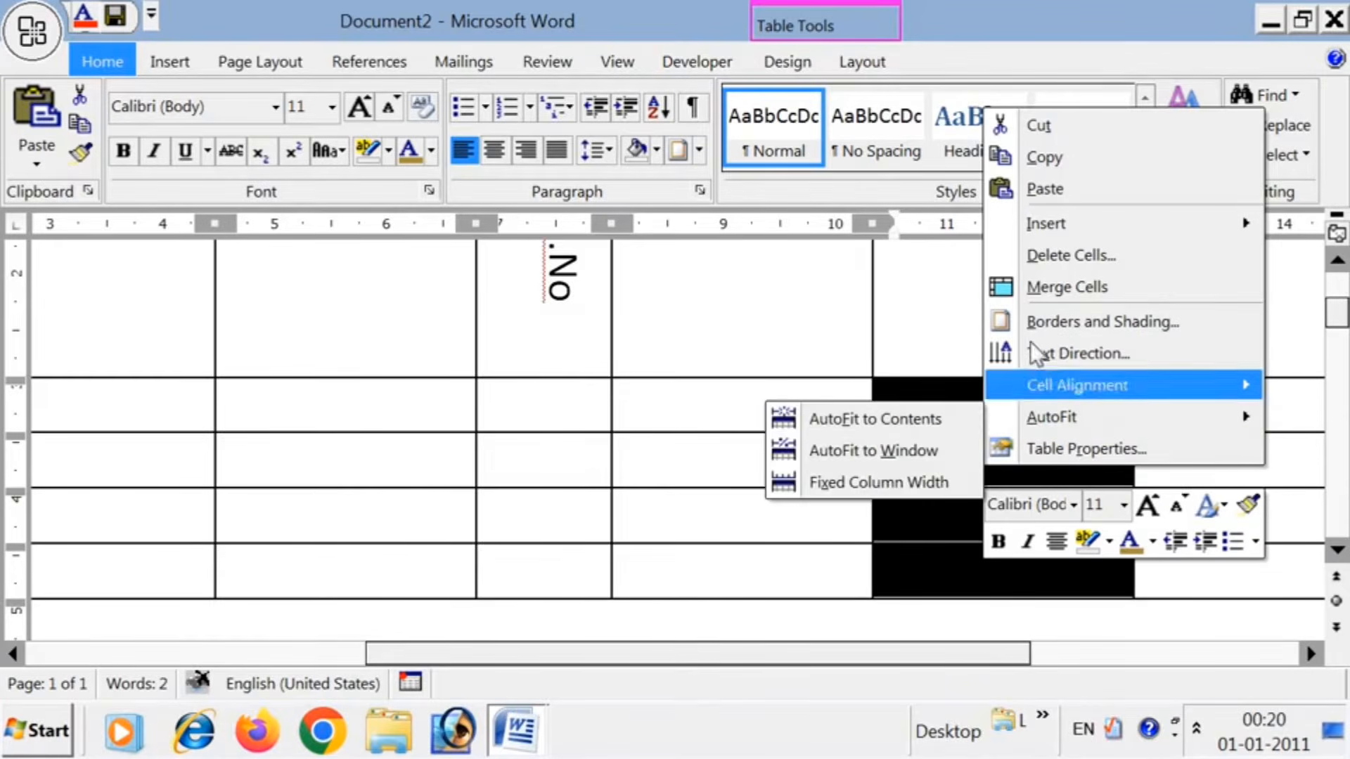
pyautogui.click(1048, 289)
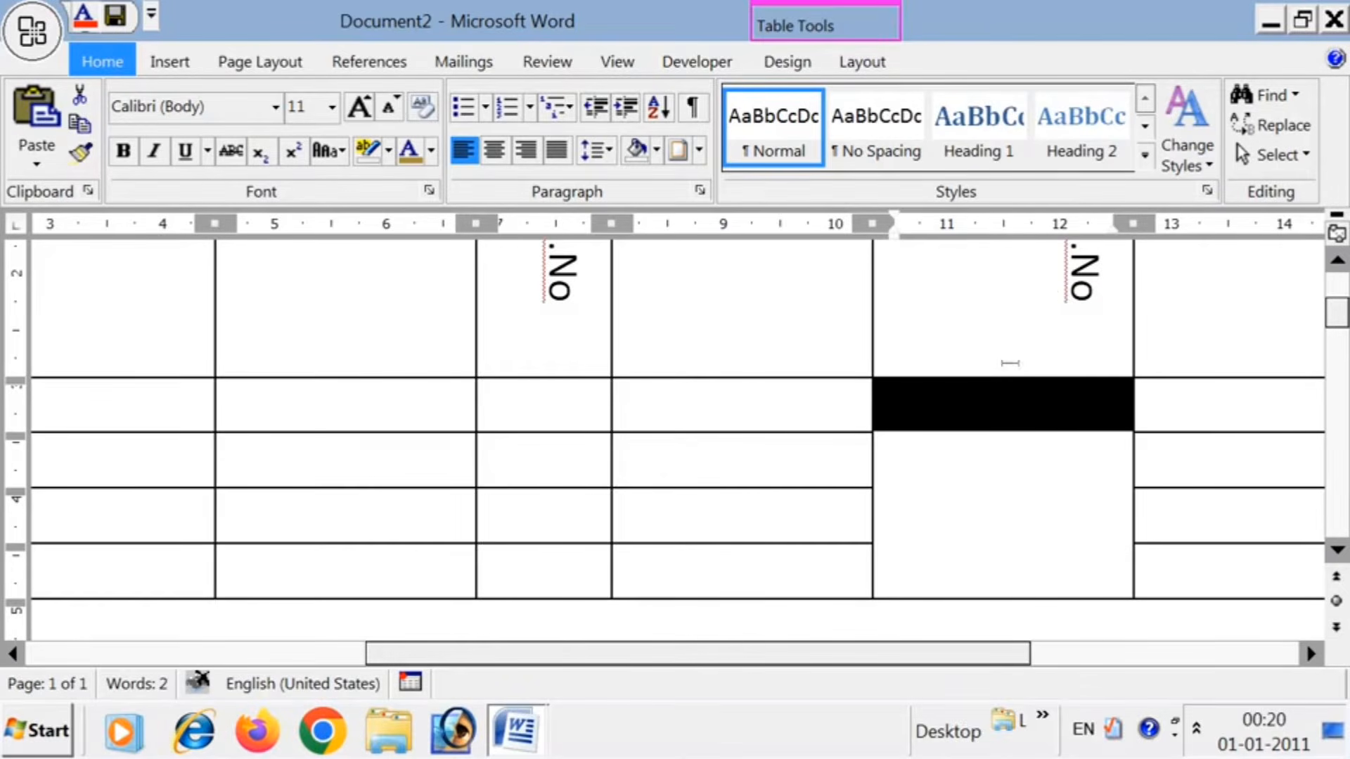
# - Enter "TAMIL NADU" in the merged cell below the sixth column's Reg.No heading
pyautogui.click(1009, 333)
pyautogui.scroll(3, 1010, 333)
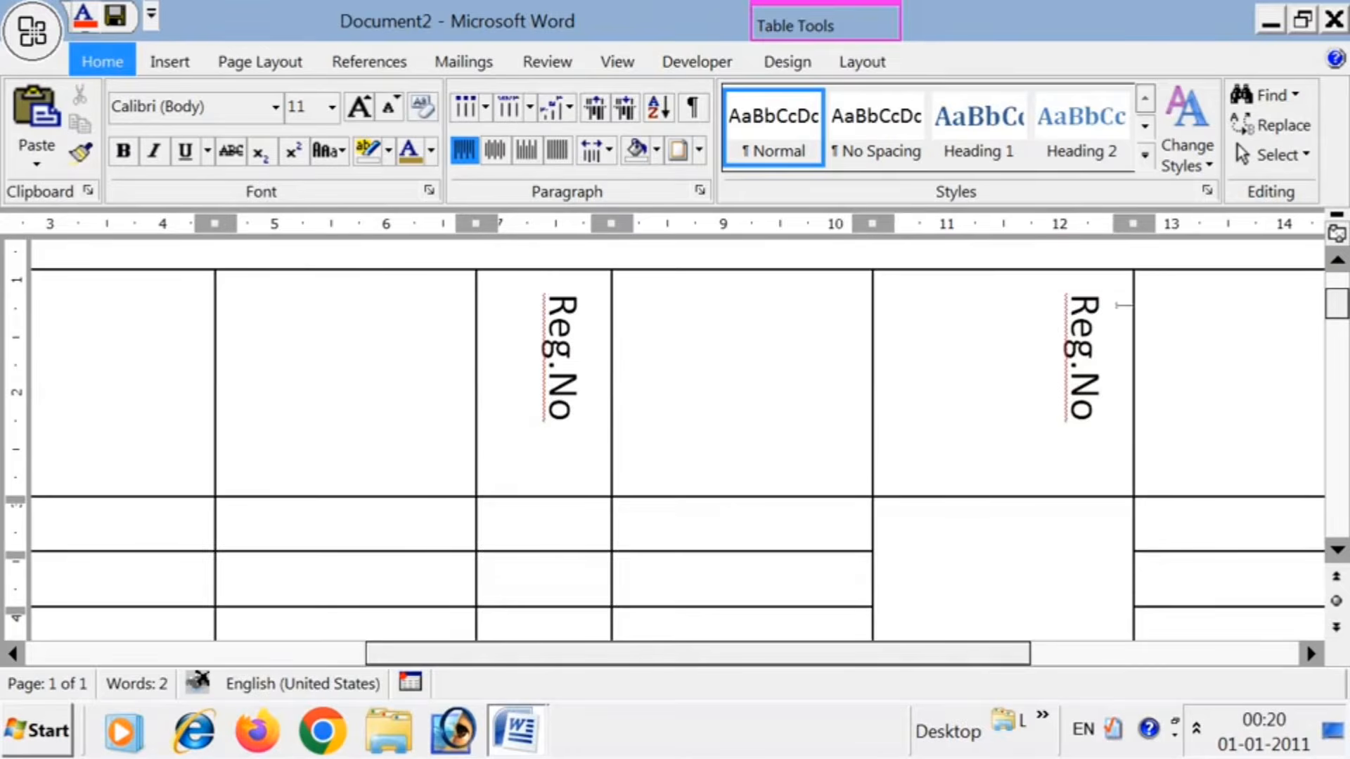
pyautogui.click(1008, 522)
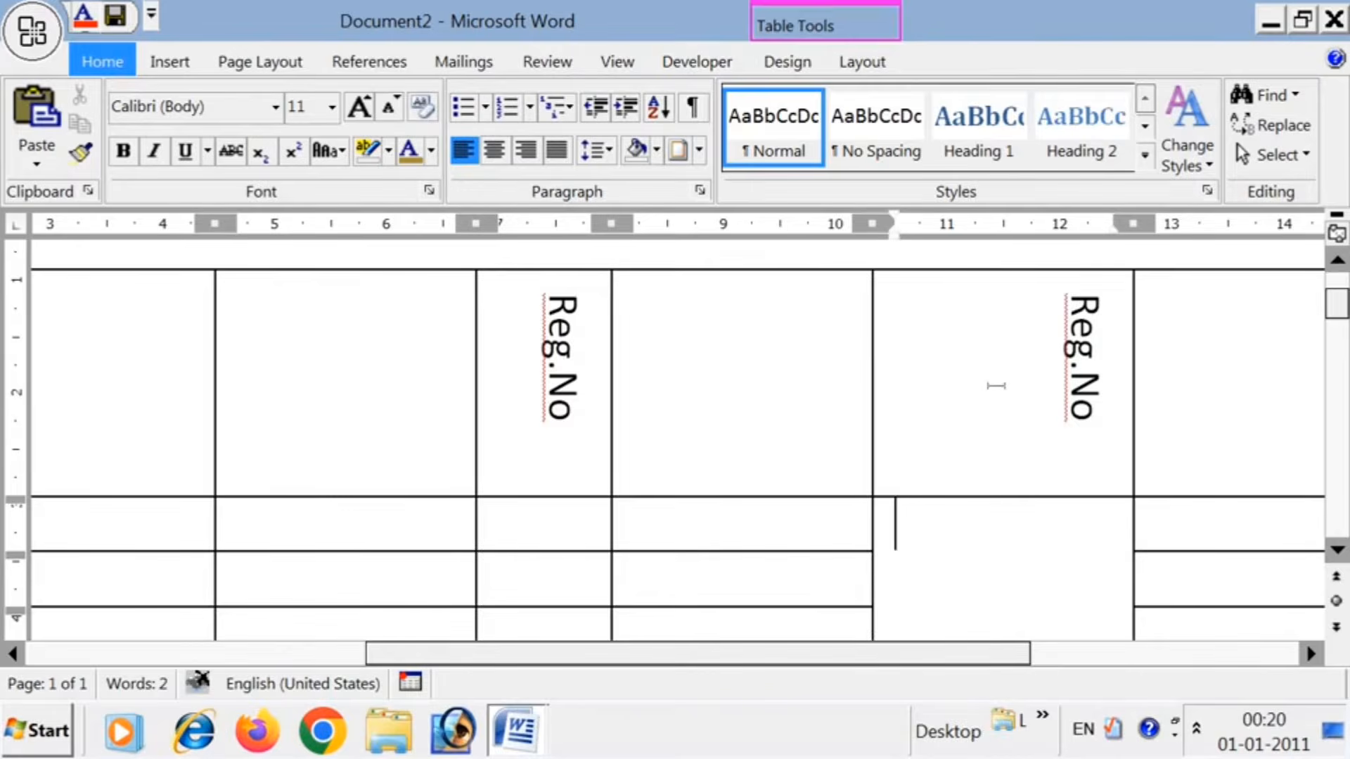
pyautogui.click(959, 383)
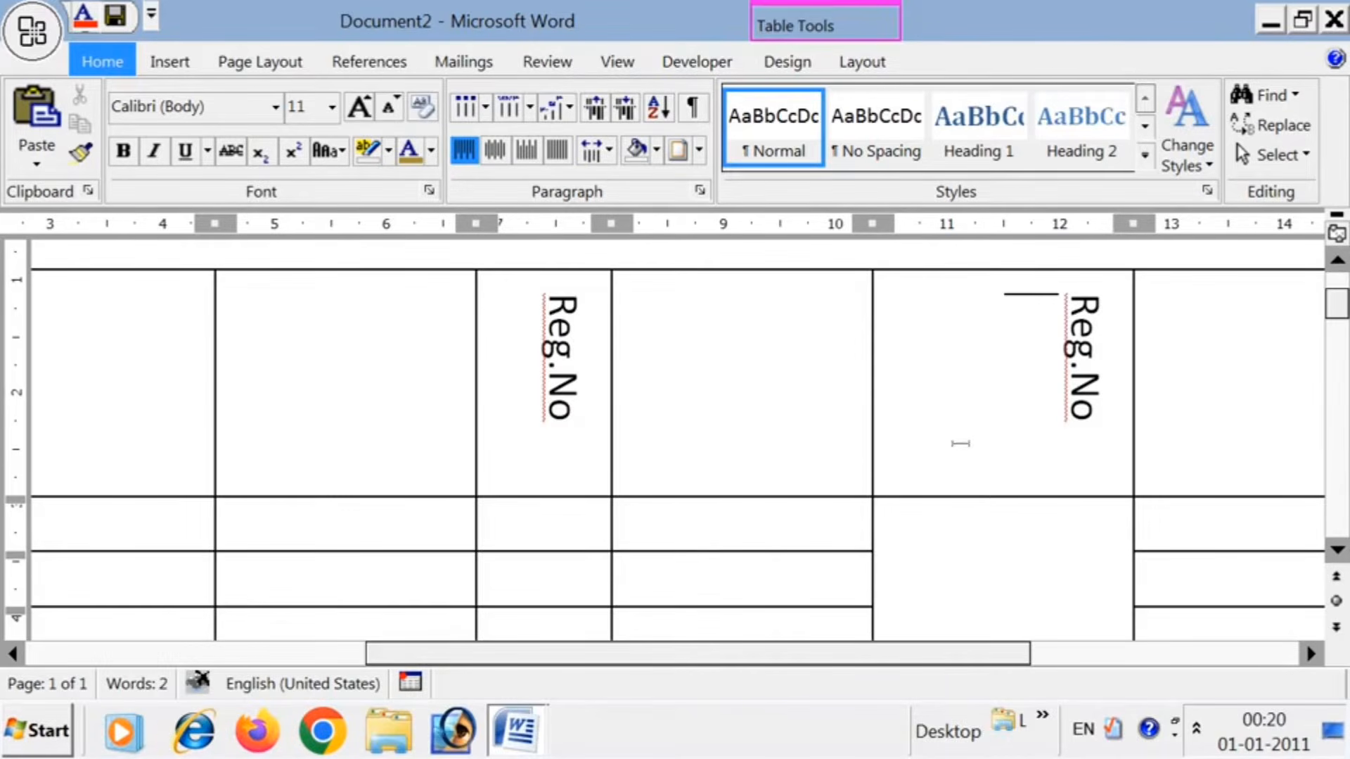
pyautogui.scroll(-3, 963, 454)
pyautogui.click(976, 455)
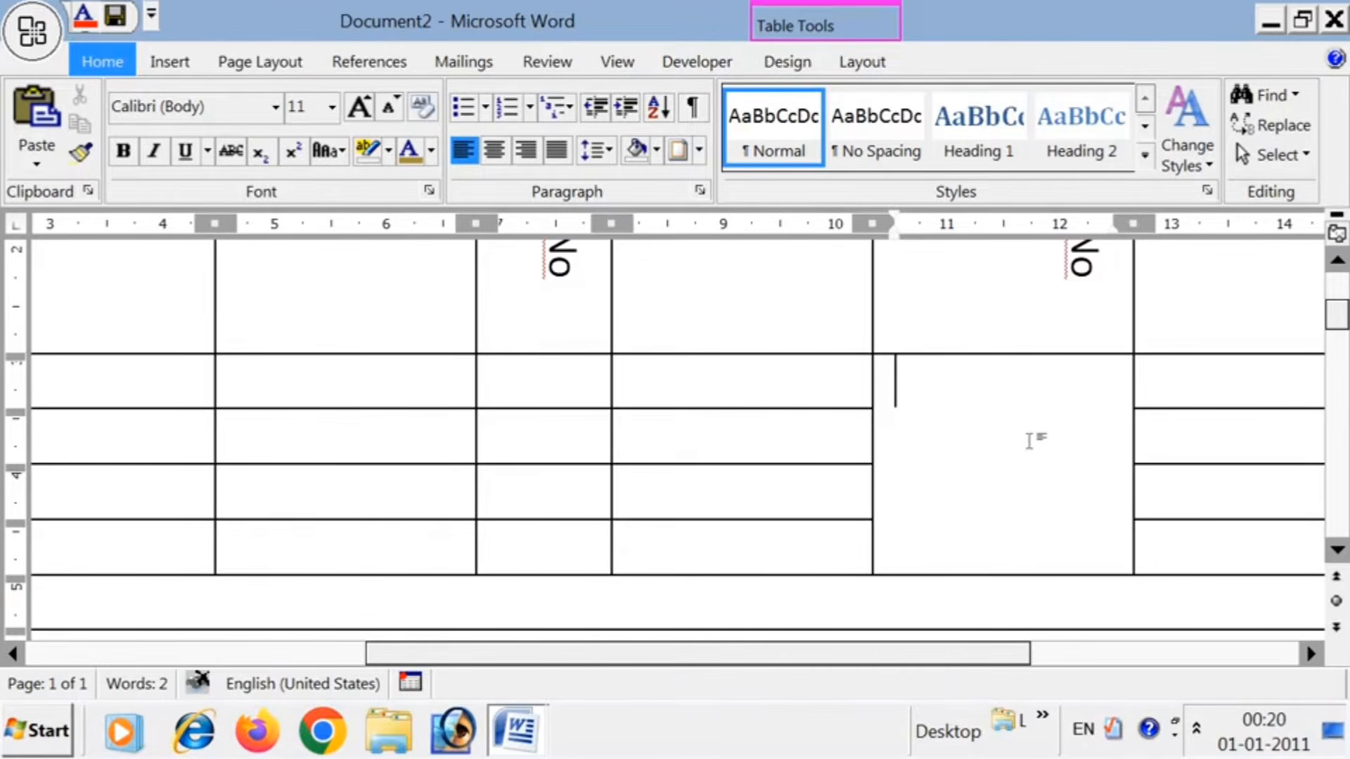
pyautogui.write('TAMILN')
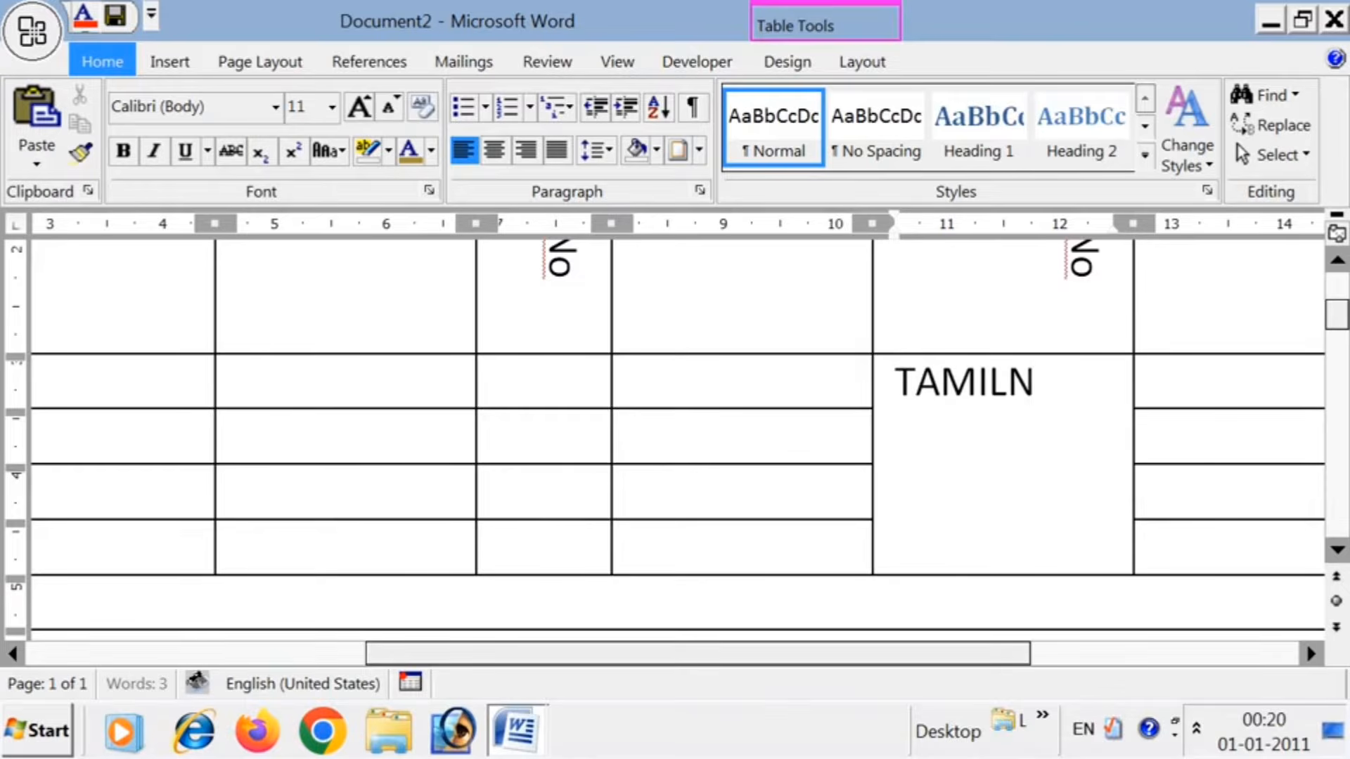
pyautogui.press('BackSpace')
pyautogui.write('NADU')
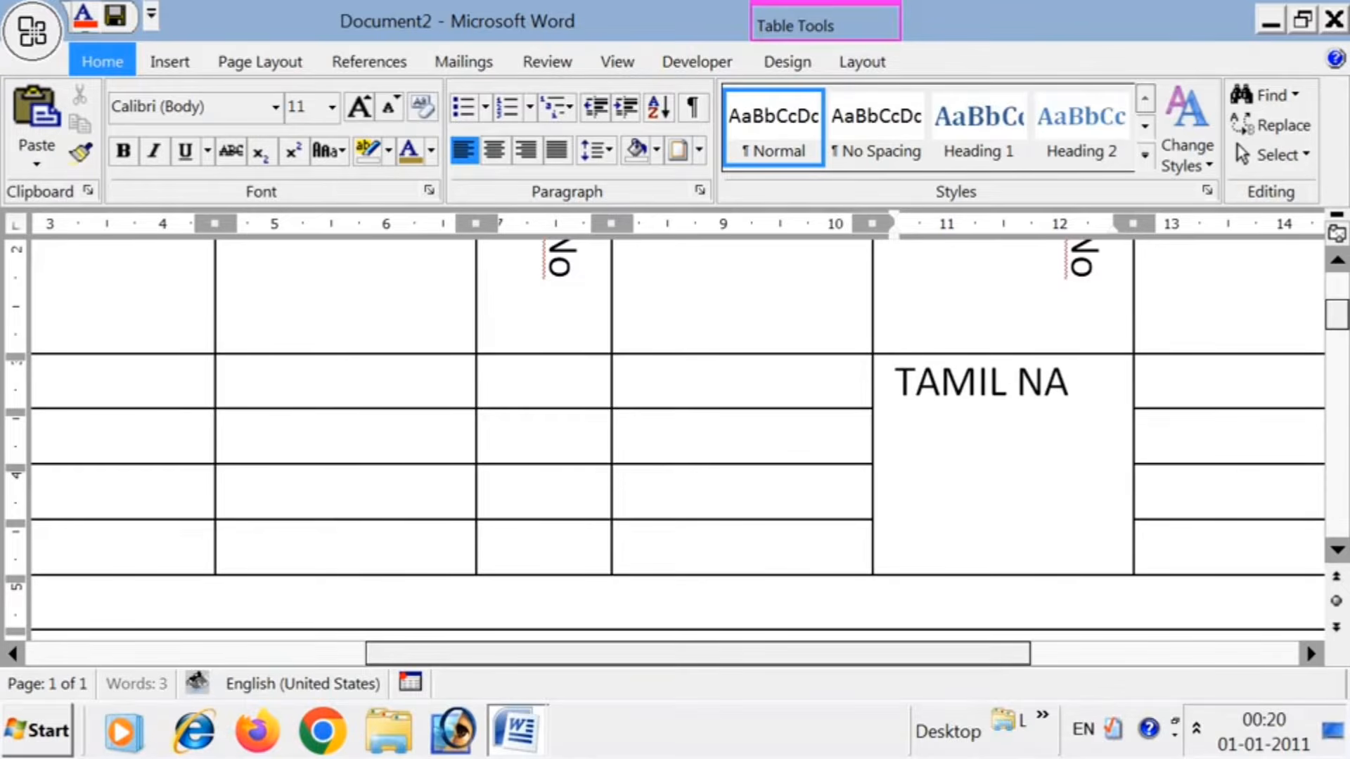
# - Turn the TAMIL NADU cell's text to vertical, reading downward, and narrow the sixth column to about three quarters of its width
pyautogui.click(917, 372)
pyautogui.rightClick(918, 379)
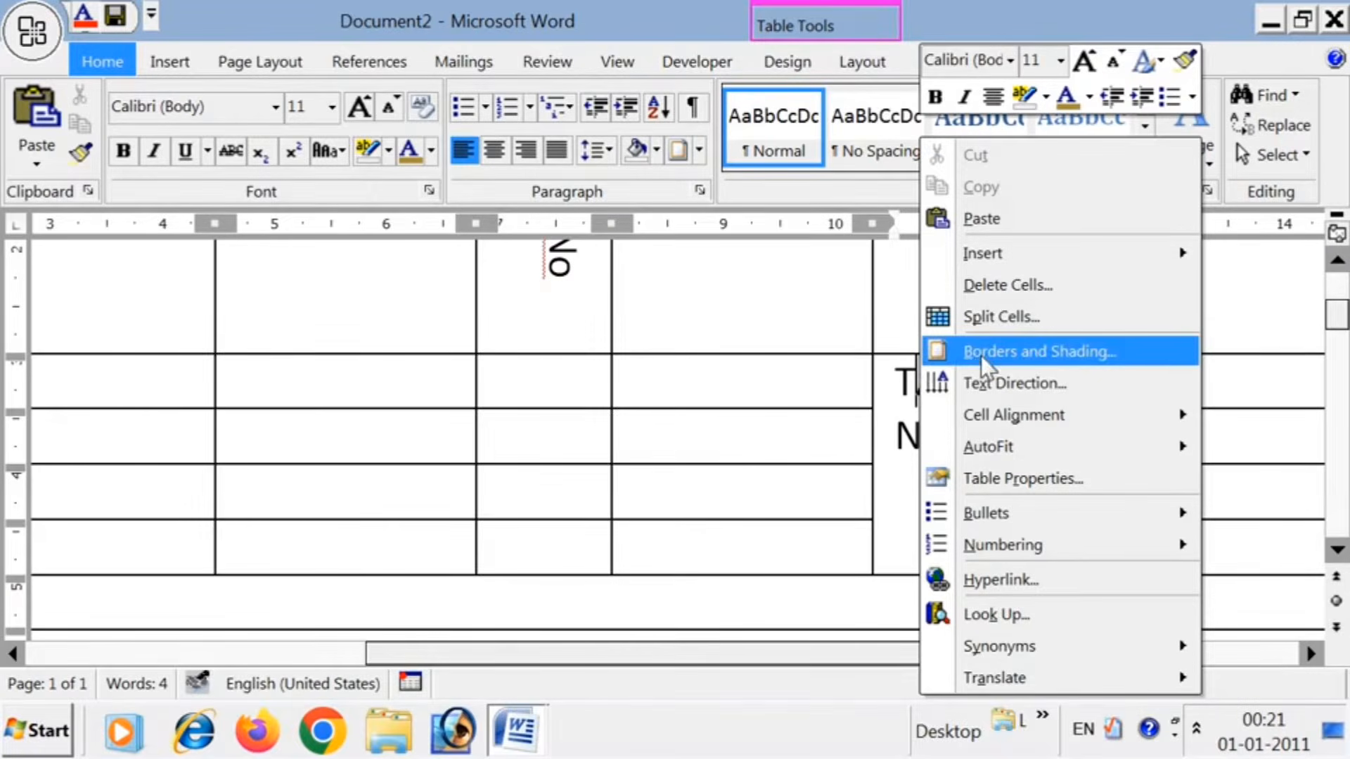
pyautogui.click(970, 383)
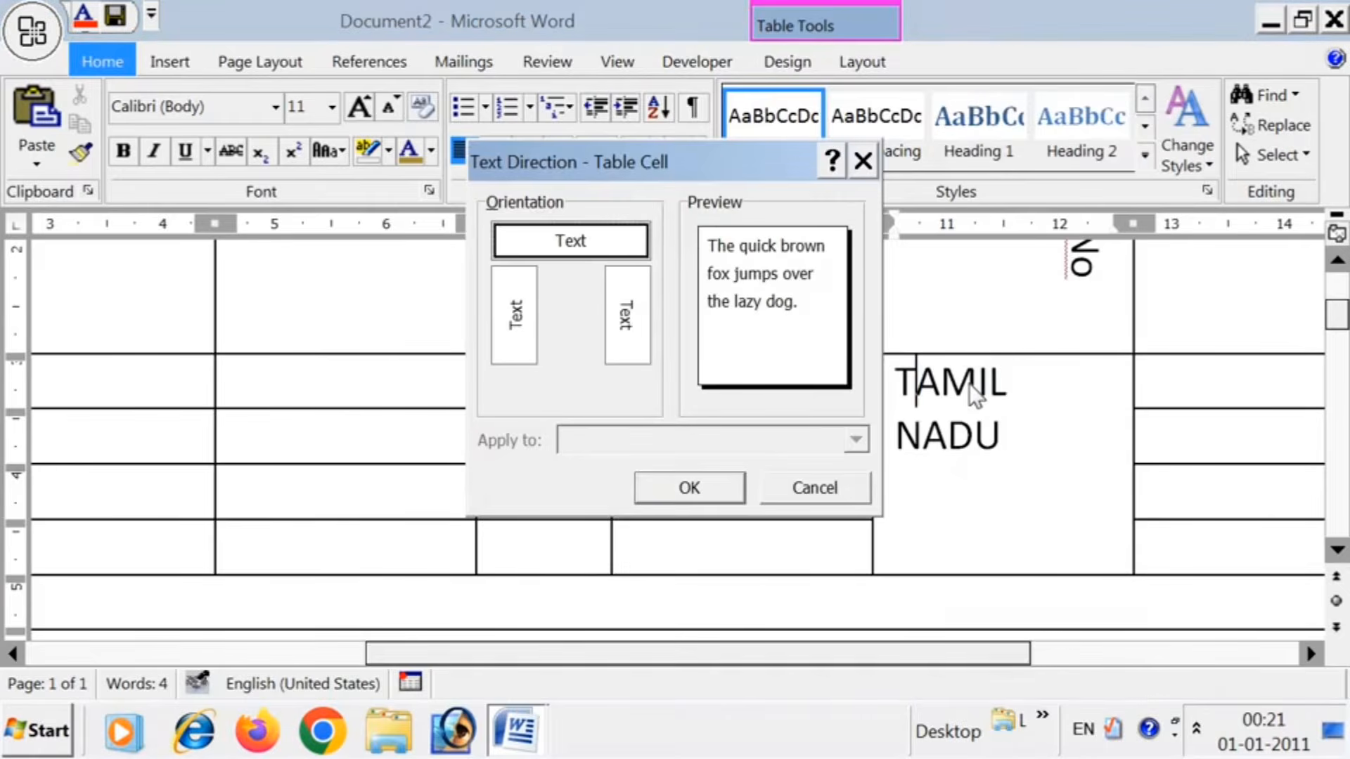
pyautogui.click(647, 332)
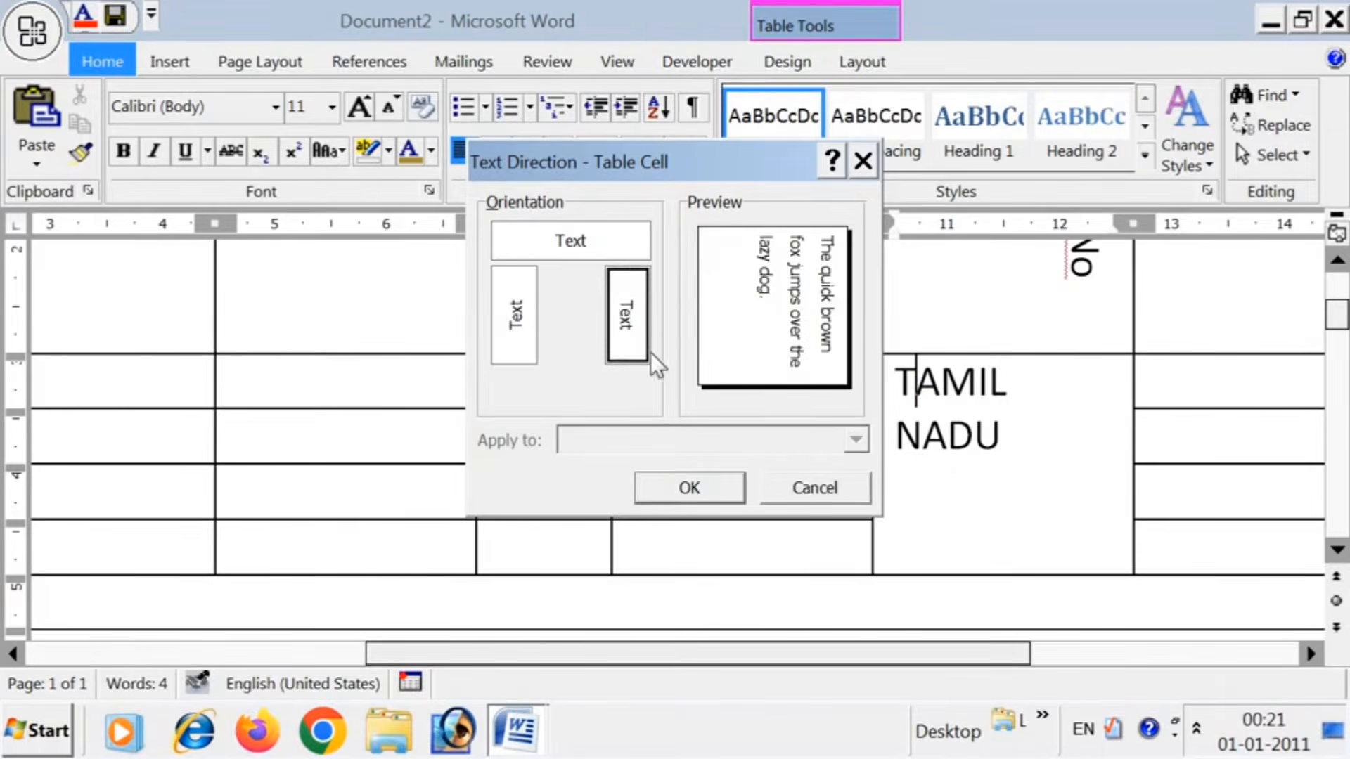
pyautogui.click(689, 487)
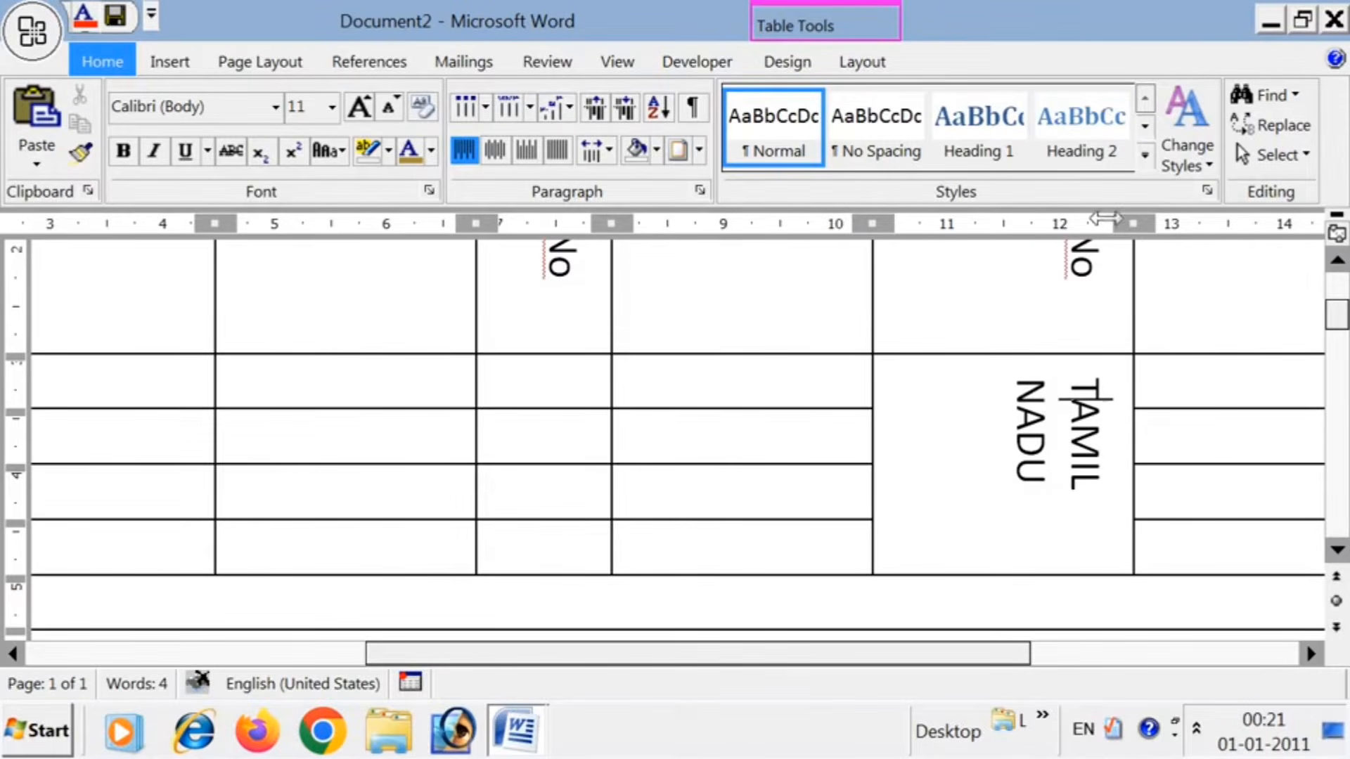
pyautogui.moveTo(1133, 224); pyautogui.dragTo(1053, 221)
pyautogui.scroll(2, 1013, 399)
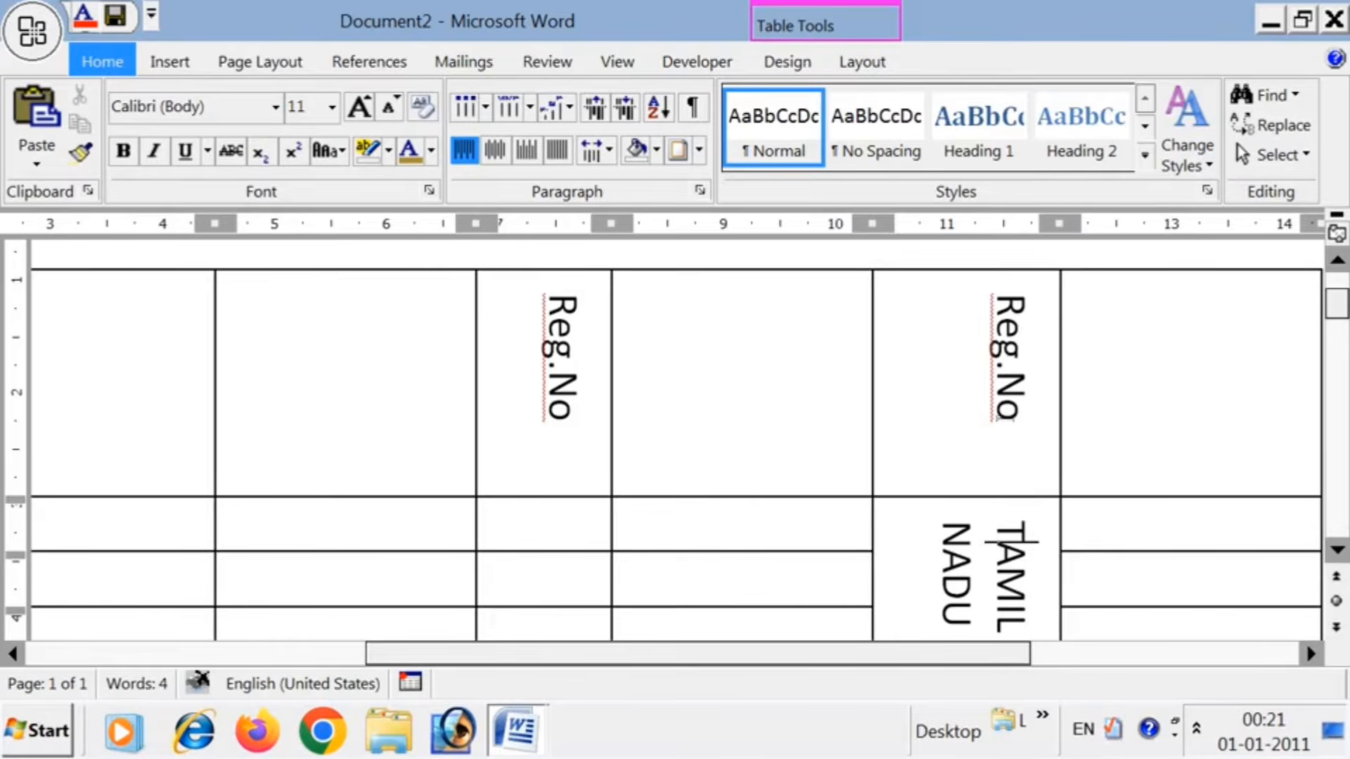
# - Examine the table's layout, from the vertical headings to the merged first column and the merged bottom rows
pyautogui.scroll(-5, 1030, 439)
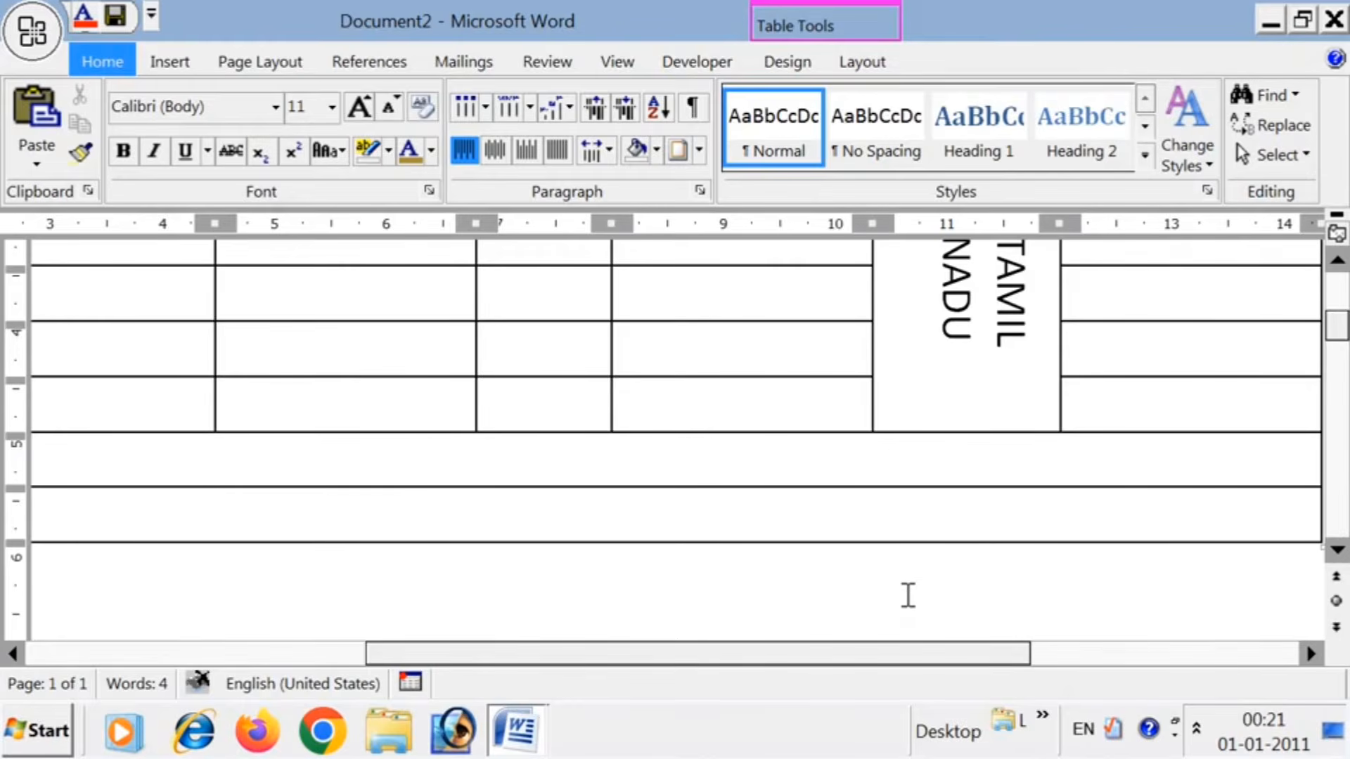
pyautogui.scroll(5, 787, 548)
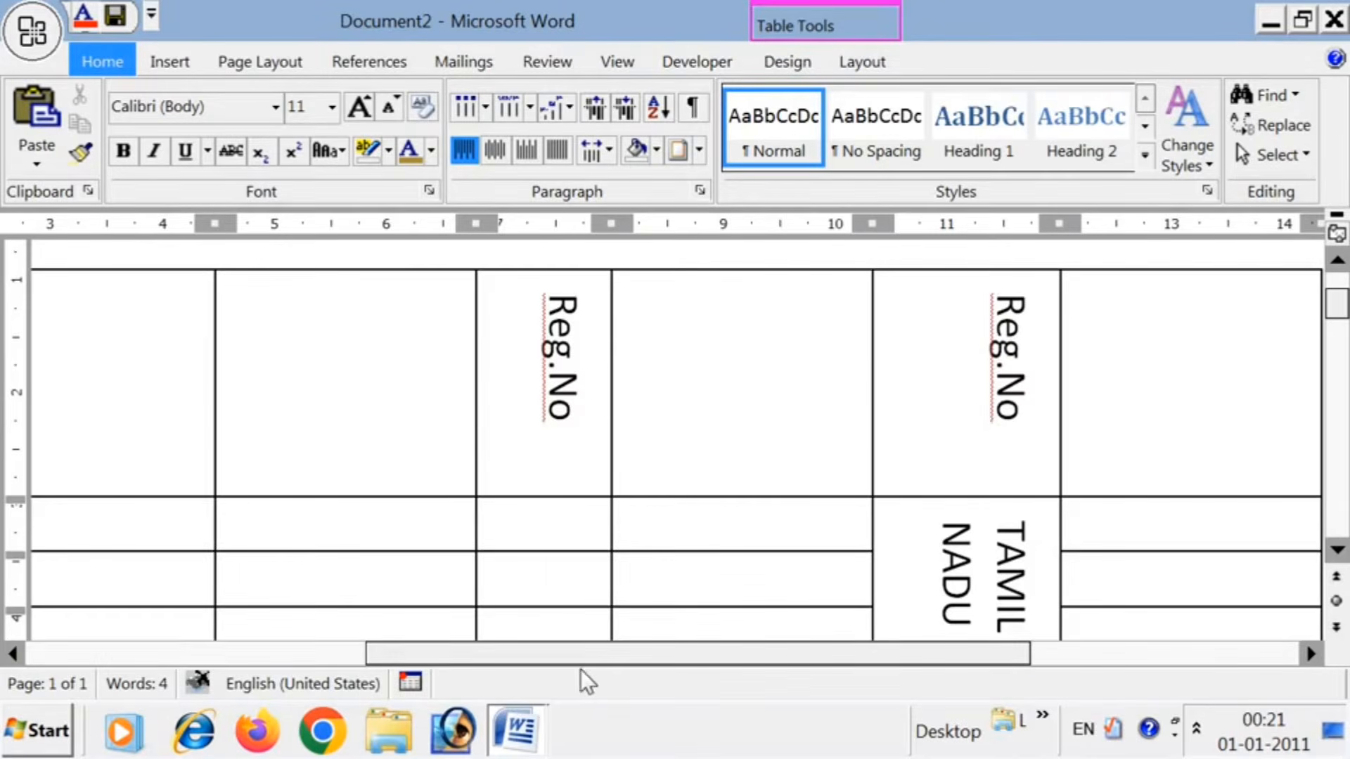
pyautogui.moveTo(580, 644); pyautogui.dragTo(348, 651)
pyautogui.scroll(-3, 263, 426)
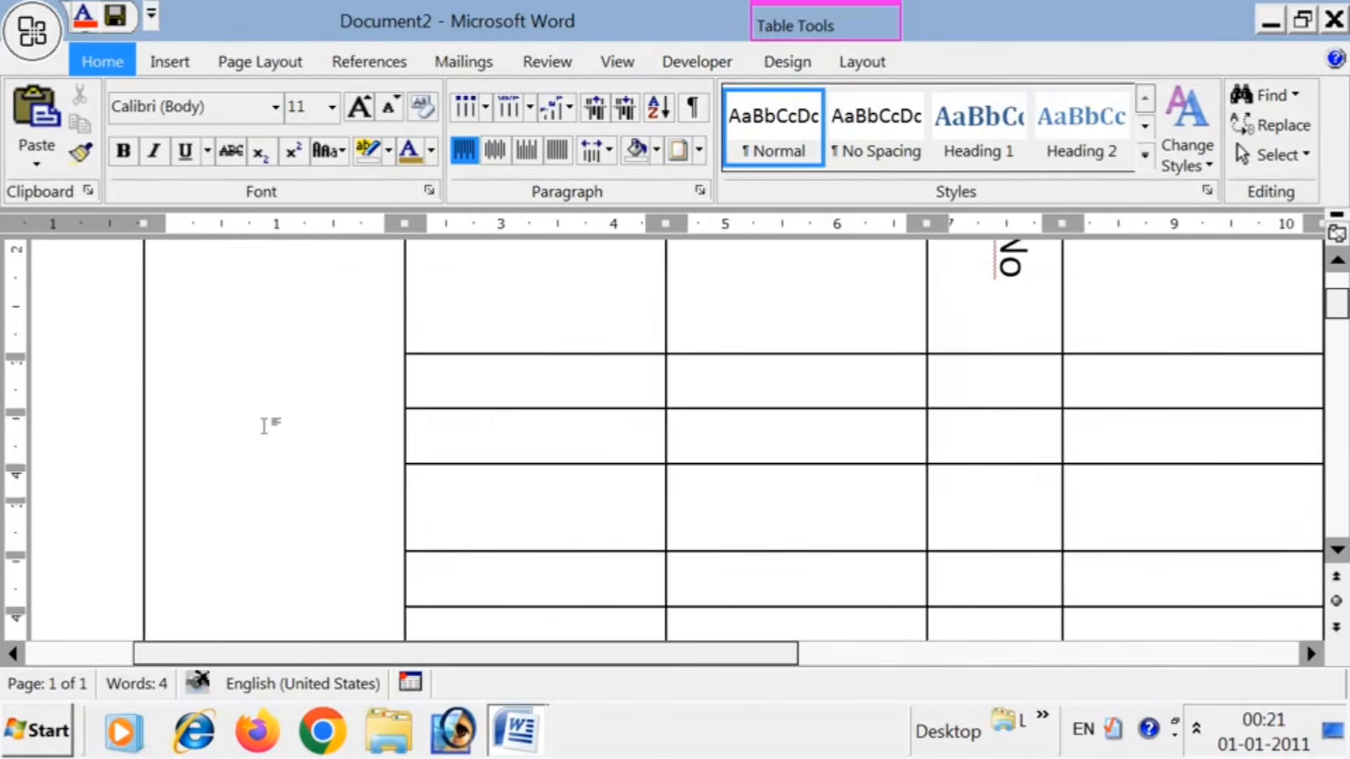
pyautogui.scroll(3, 542, 341)
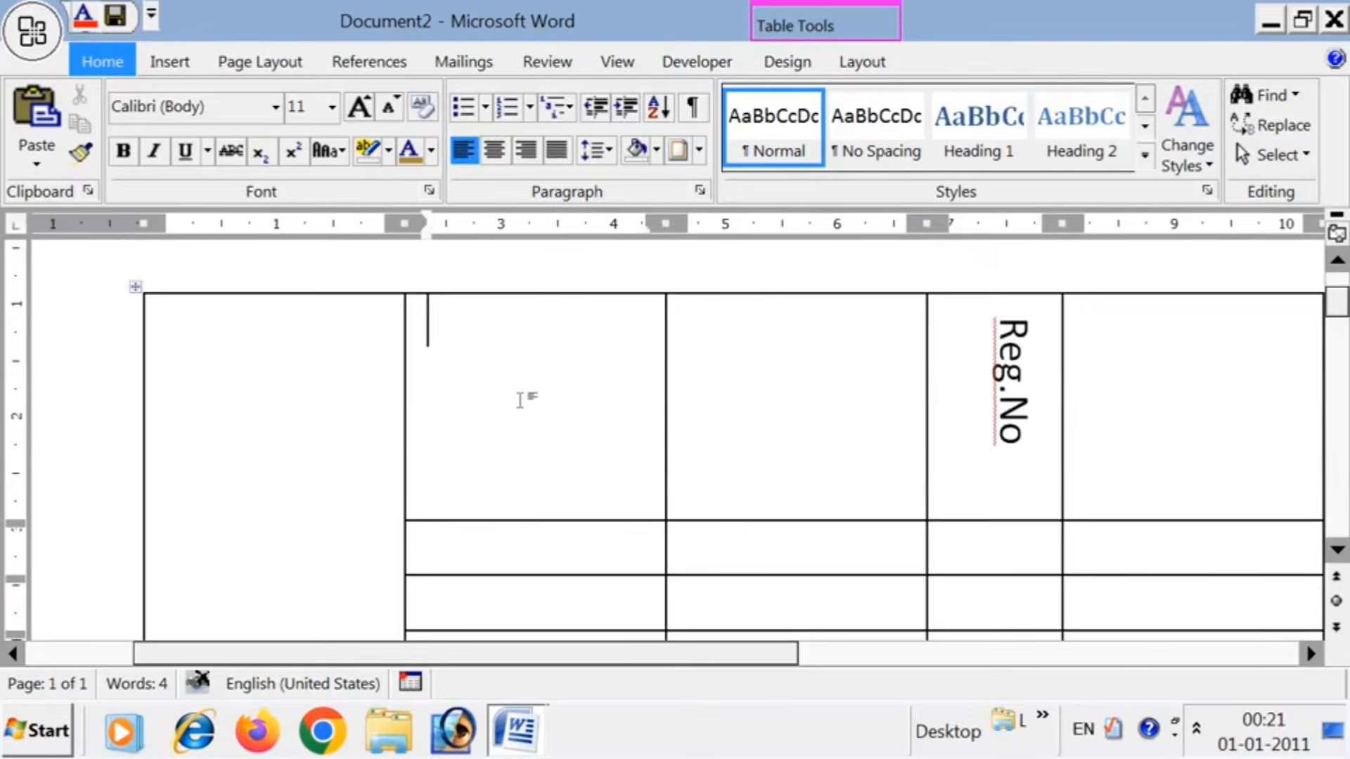
pyautogui.click(497, 529)
pyautogui.click(521, 415)
pyautogui.scroll(-3, 552, 488)
pyautogui.click(520, 401)
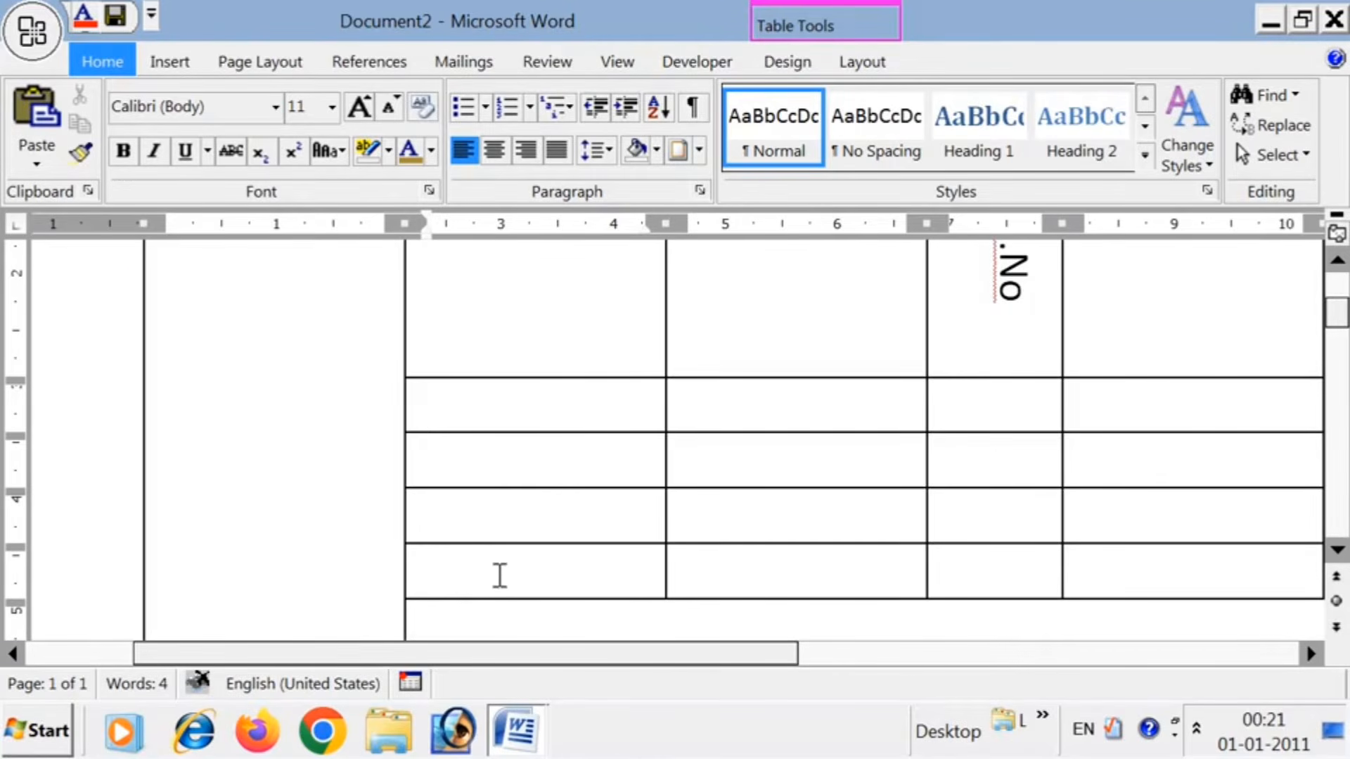
pyautogui.scroll(-6, 504, 582)
pyautogui.click(485, 344)
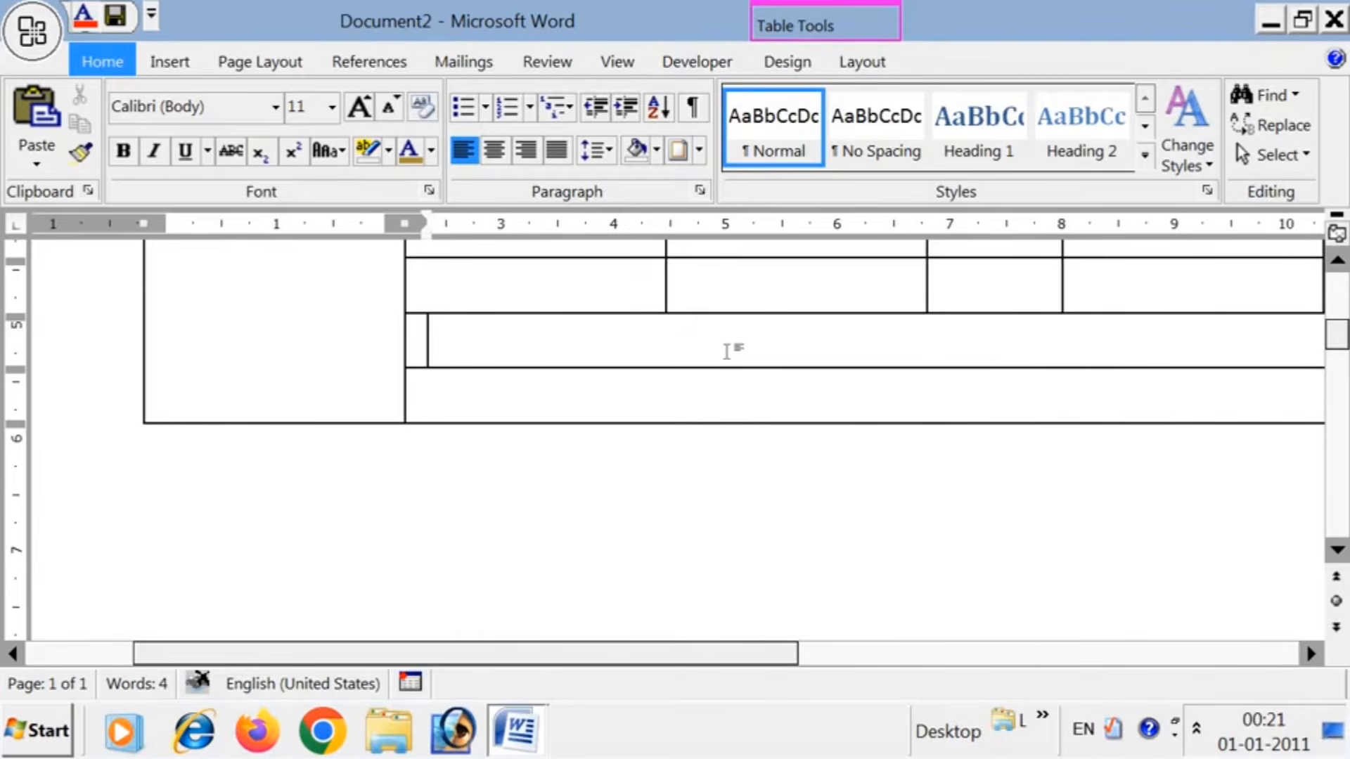
# - Add two blank lines in the empty area below the table
pyautogui.scroll(6, 808, 562)
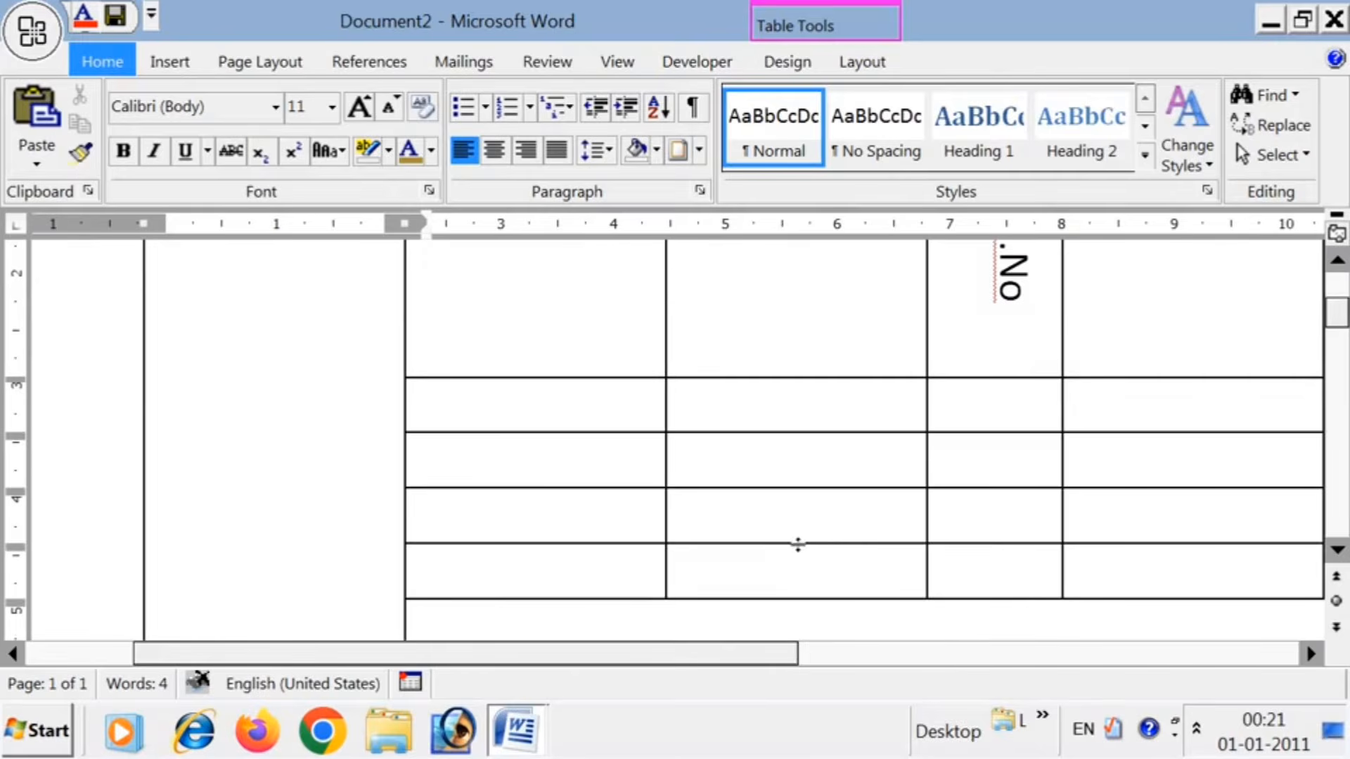
pyautogui.scroll(-6, 687, 575)
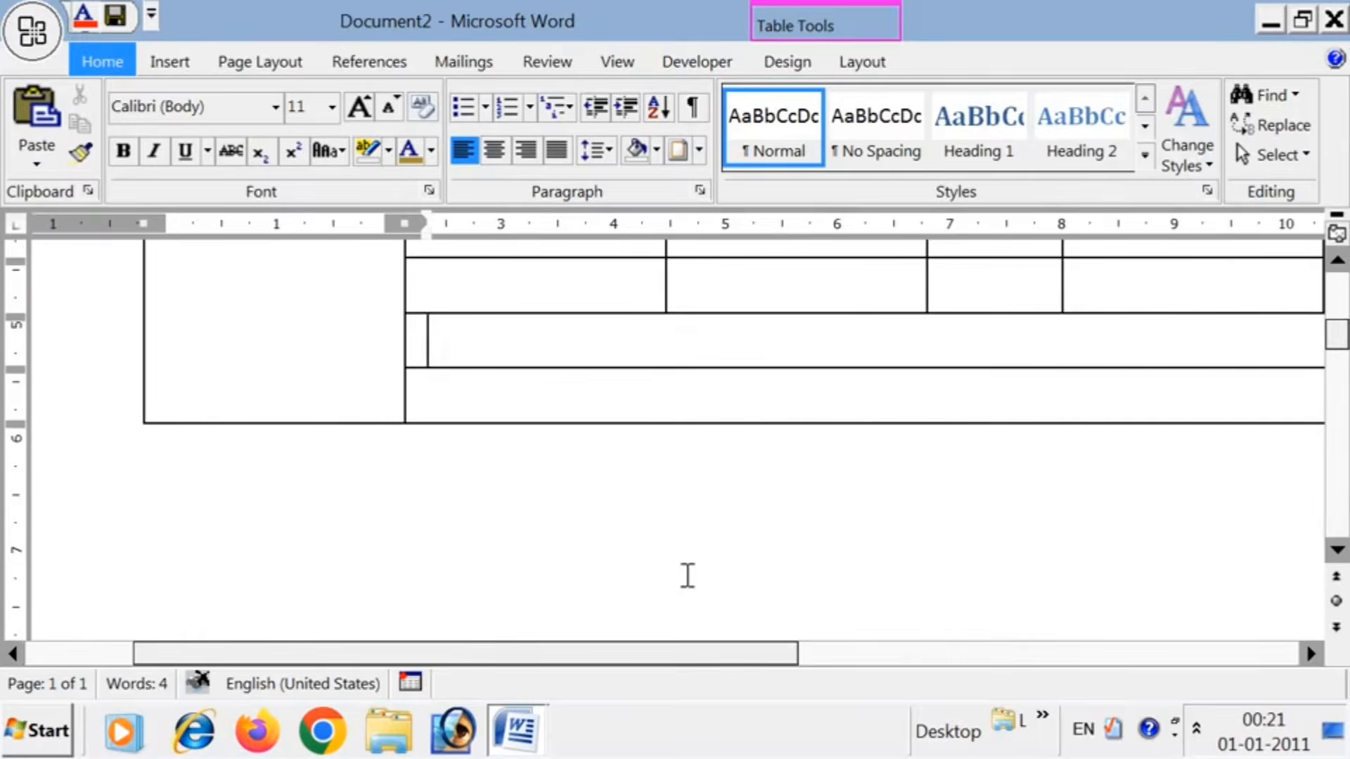
pyautogui.click(687, 575)
pyautogui.press('Return')
pyautogui.press('Return')
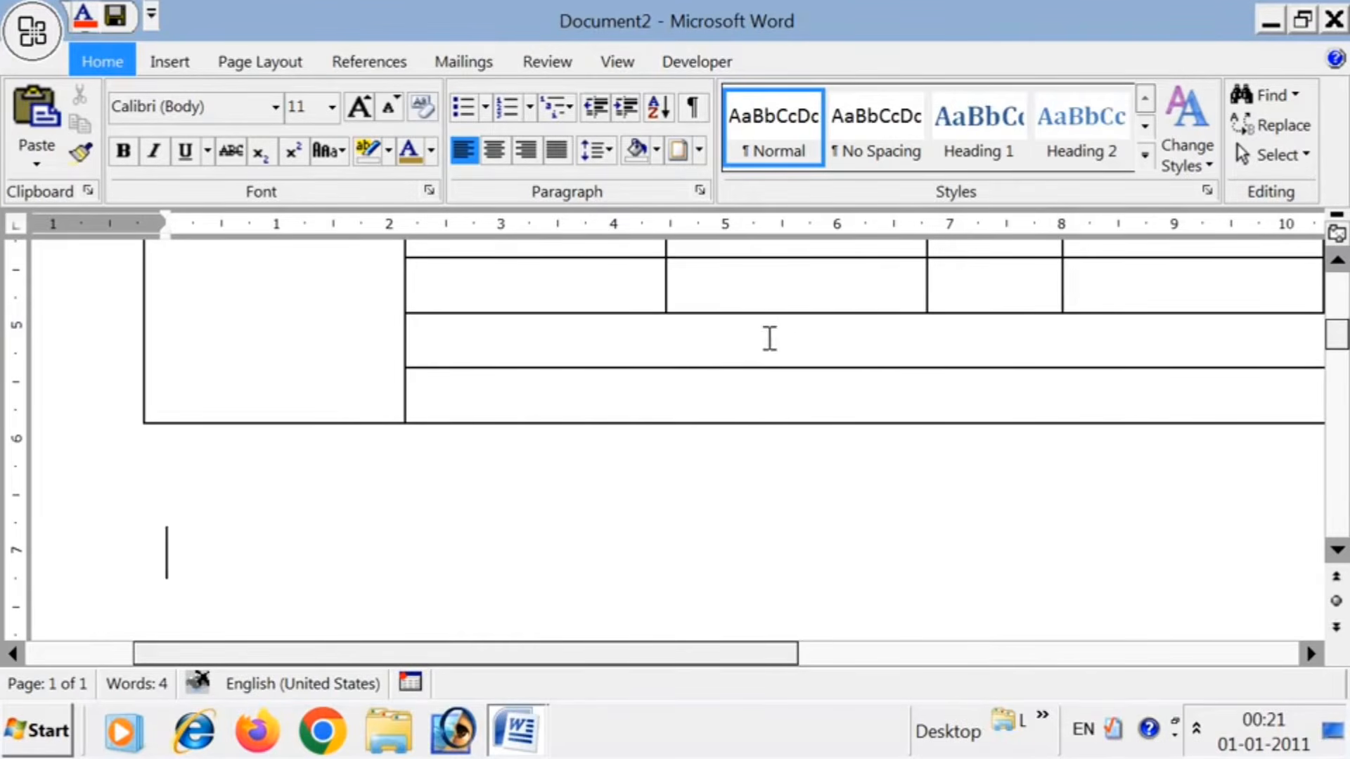
# - Centre the cells from the fourth column's Reg.No heading to the sixth column's Reg.No heading both horizontally and vertically
pyautogui.scroll(7, 768, 338)
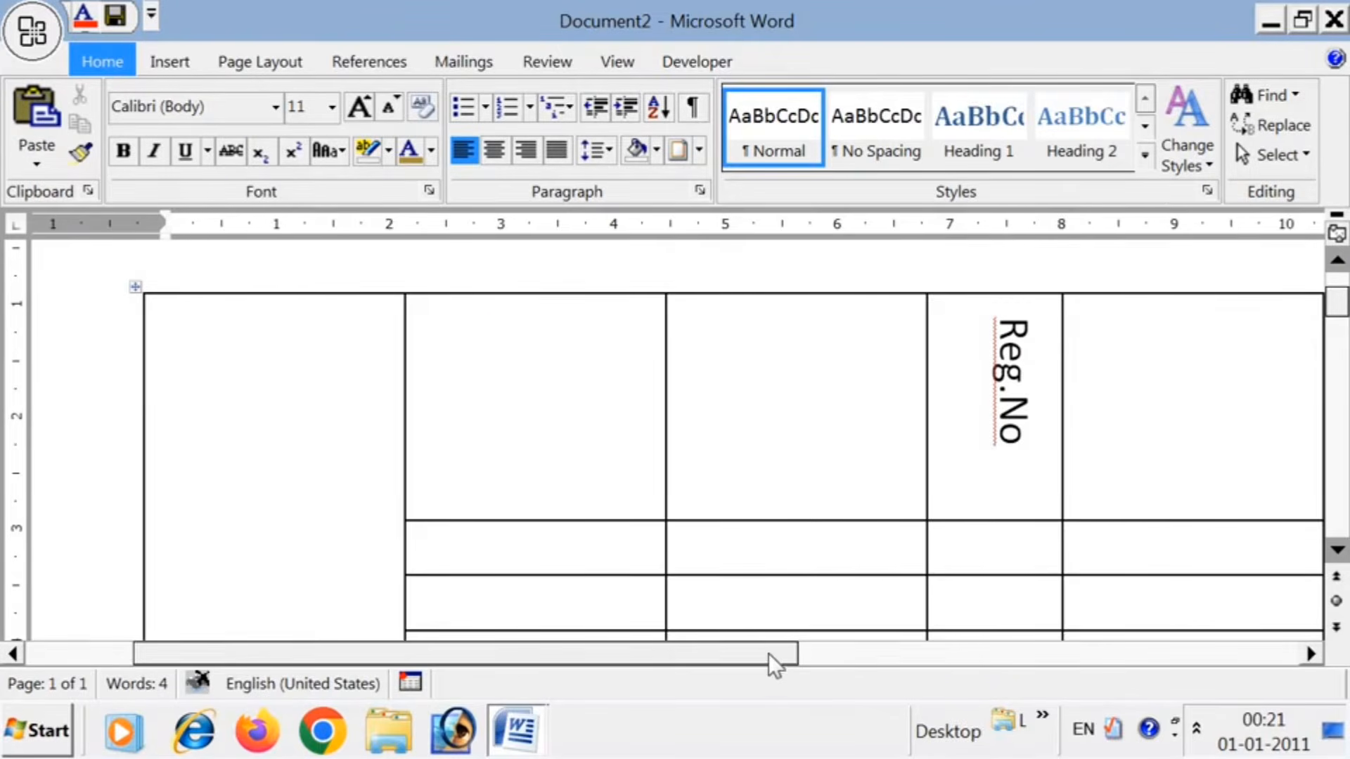
pyautogui.moveTo(768, 652); pyautogui.dragTo(1005, 668)
pyautogui.scroll(-2, 803, 501)
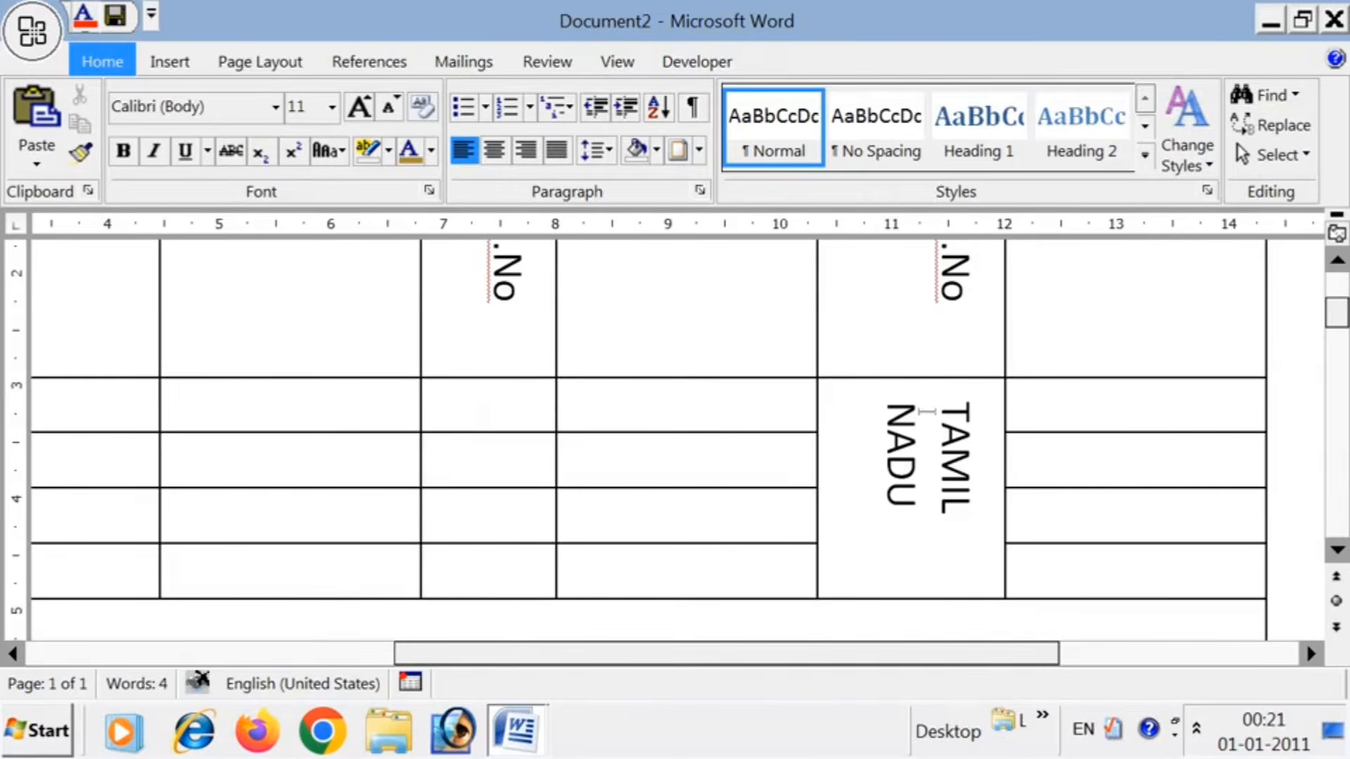
pyautogui.scroll(4, 939, 397)
pyautogui.click(908, 515)
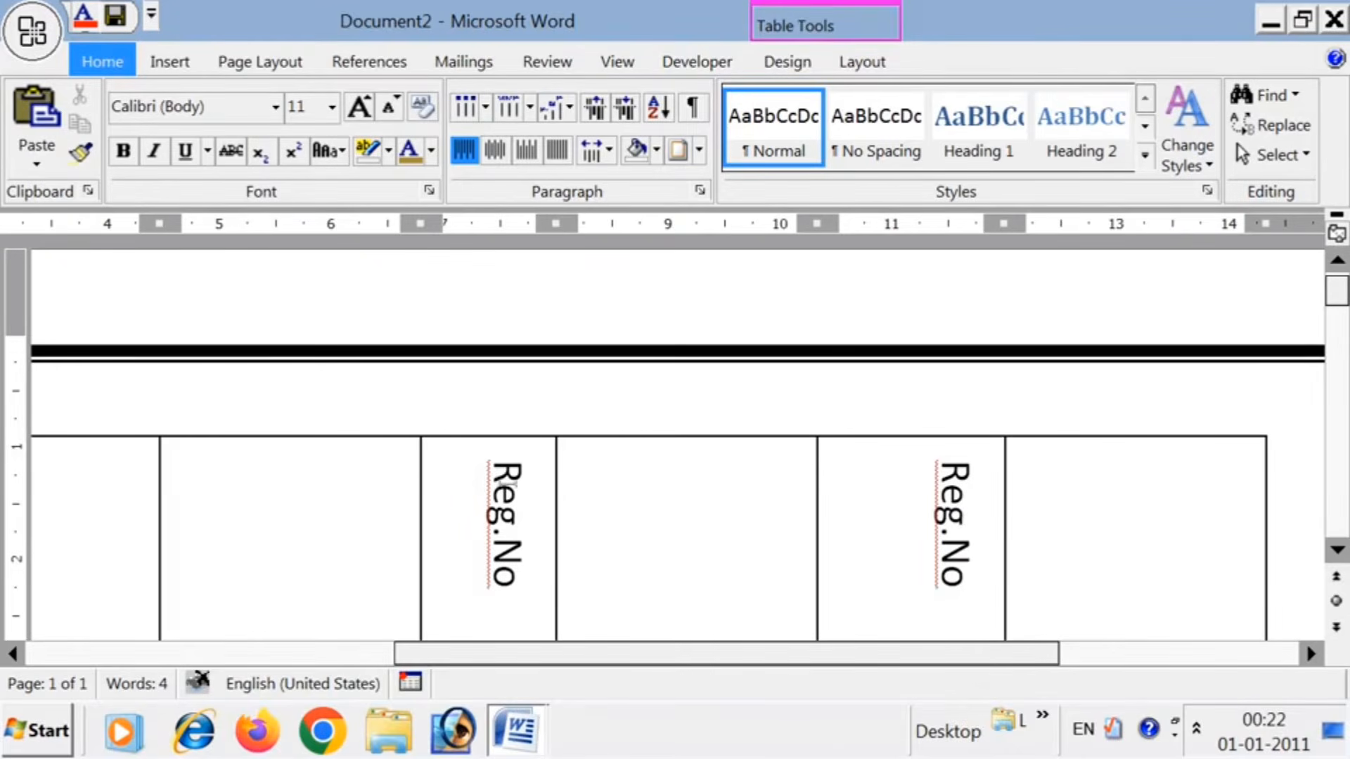
pyautogui.moveTo(511, 482); pyautogui.dragTo(931, 520)
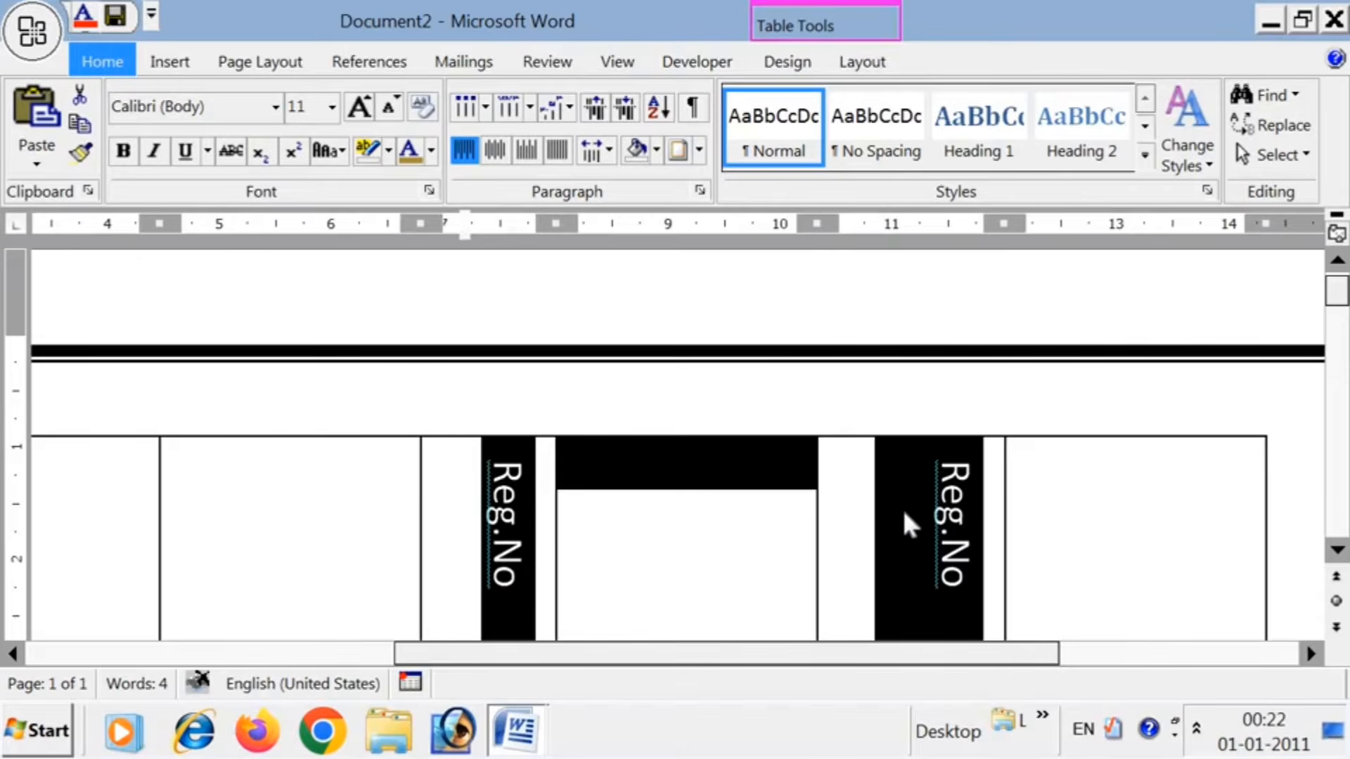
pyautogui.rightClick(903, 518)
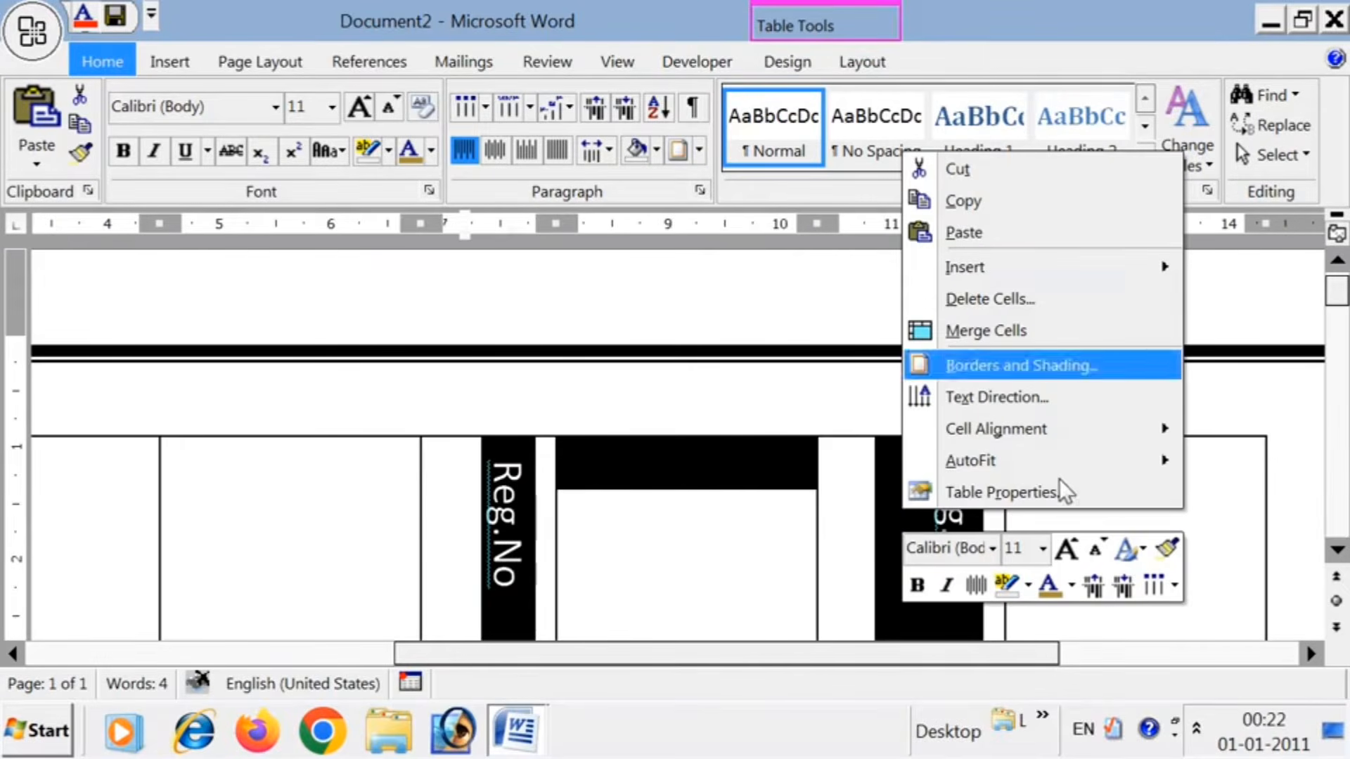
pyautogui.moveTo(1036, 454)
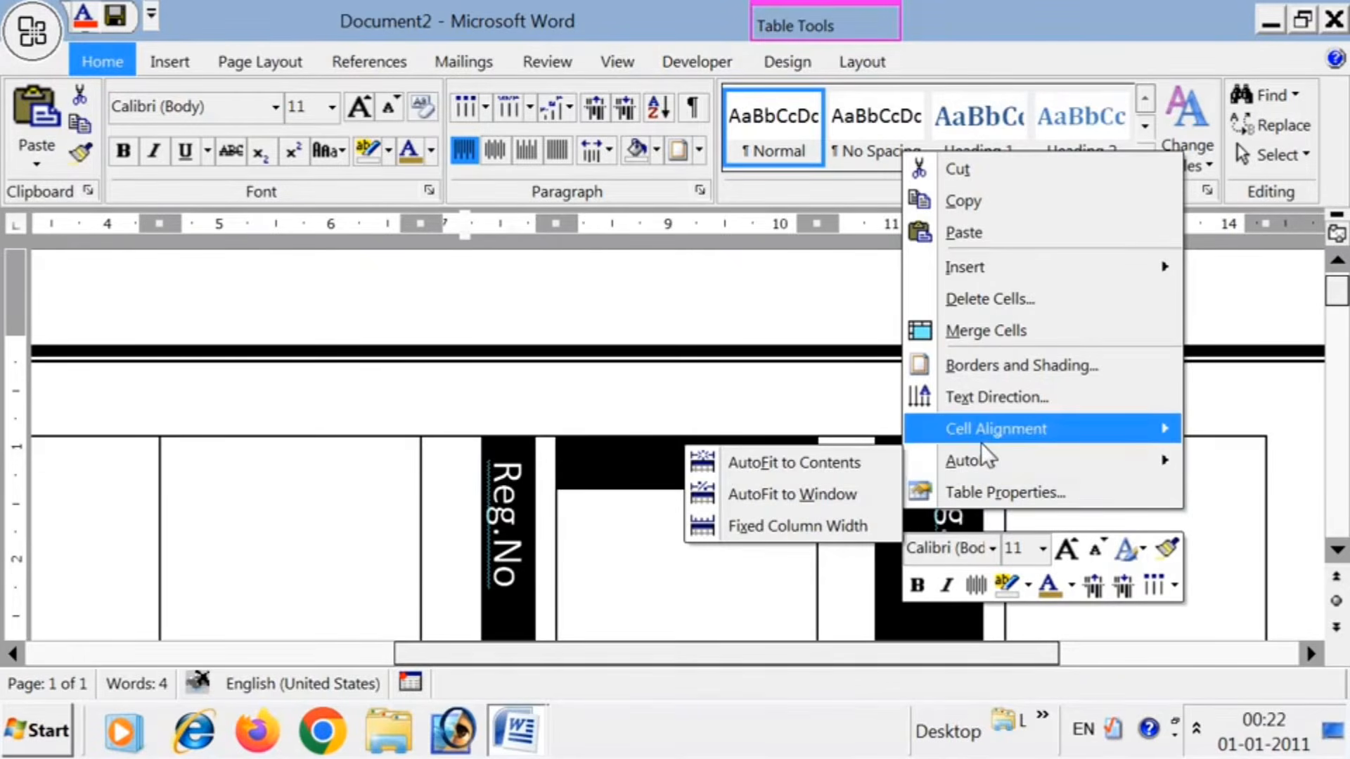
pyautogui.moveTo(982, 434)
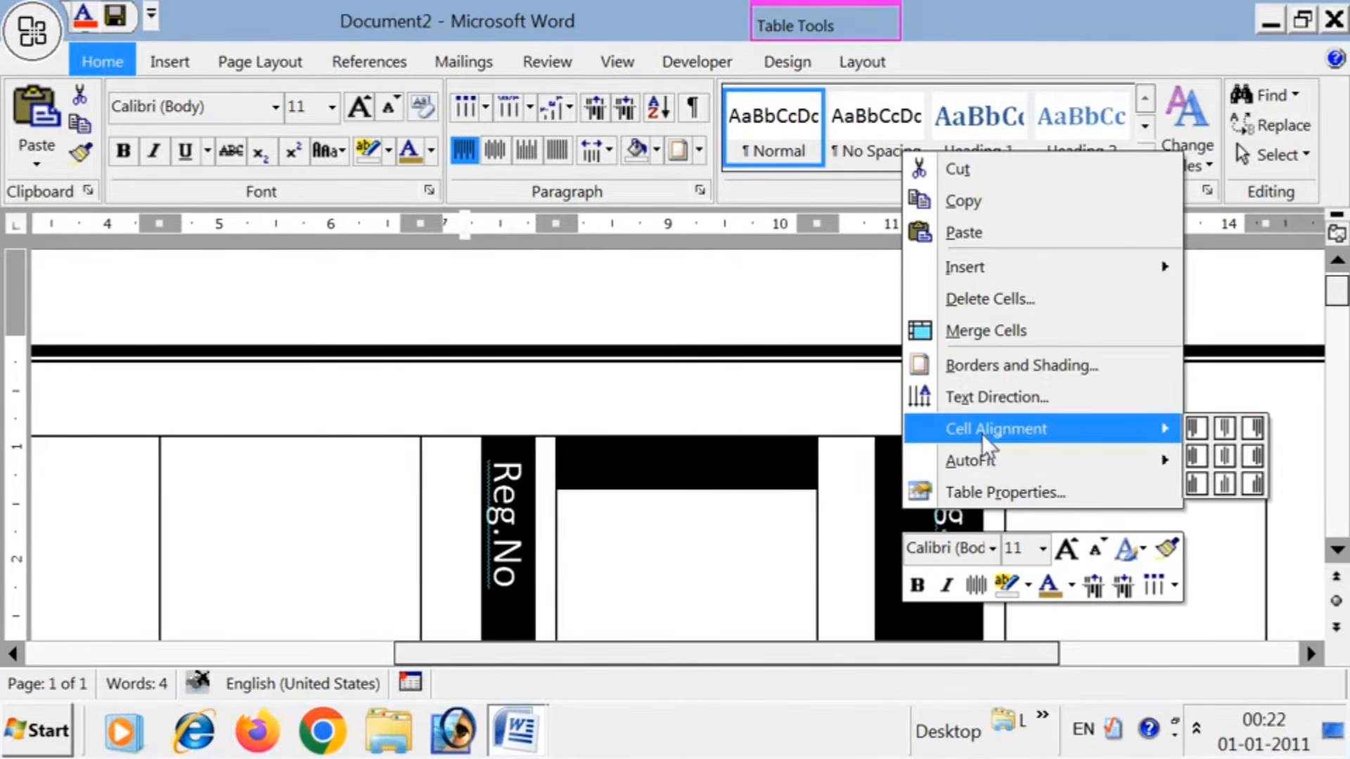
pyautogui.click(1225, 457)
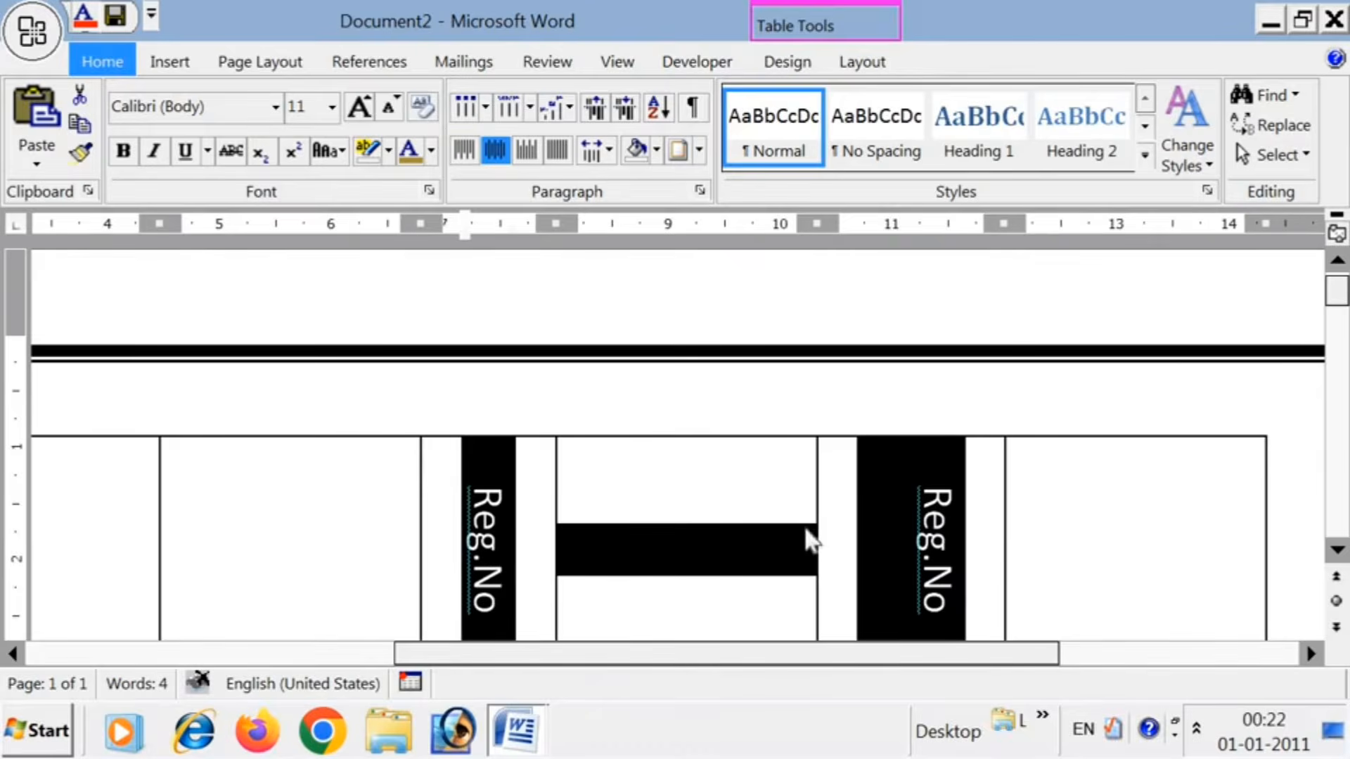
pyautogui.click(884, 523)
# - Narrow the table's sixth column to about the width of the fourth column
pyautogui.scroll(-2, 886, 523)
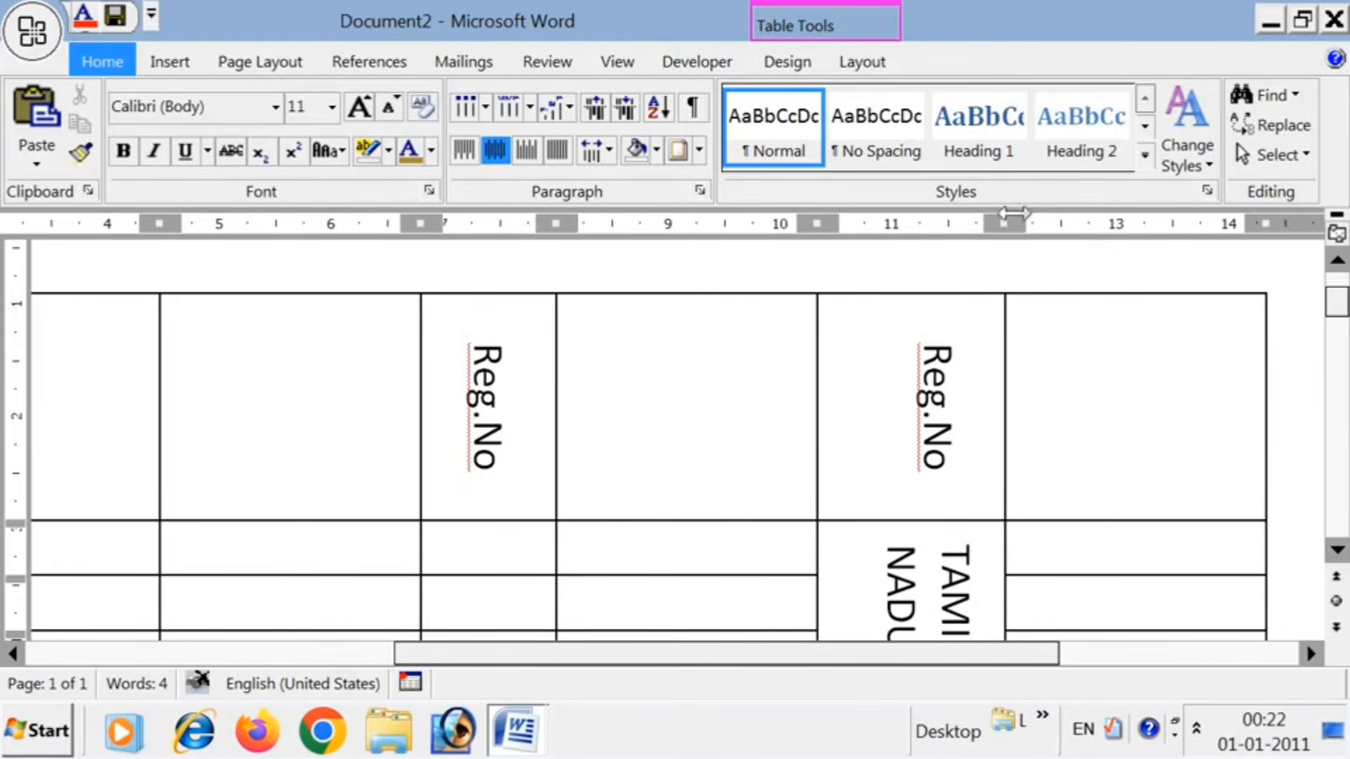
pyautogui.moveTo(1014, 223); pyautogui.dragTo(960, 239)
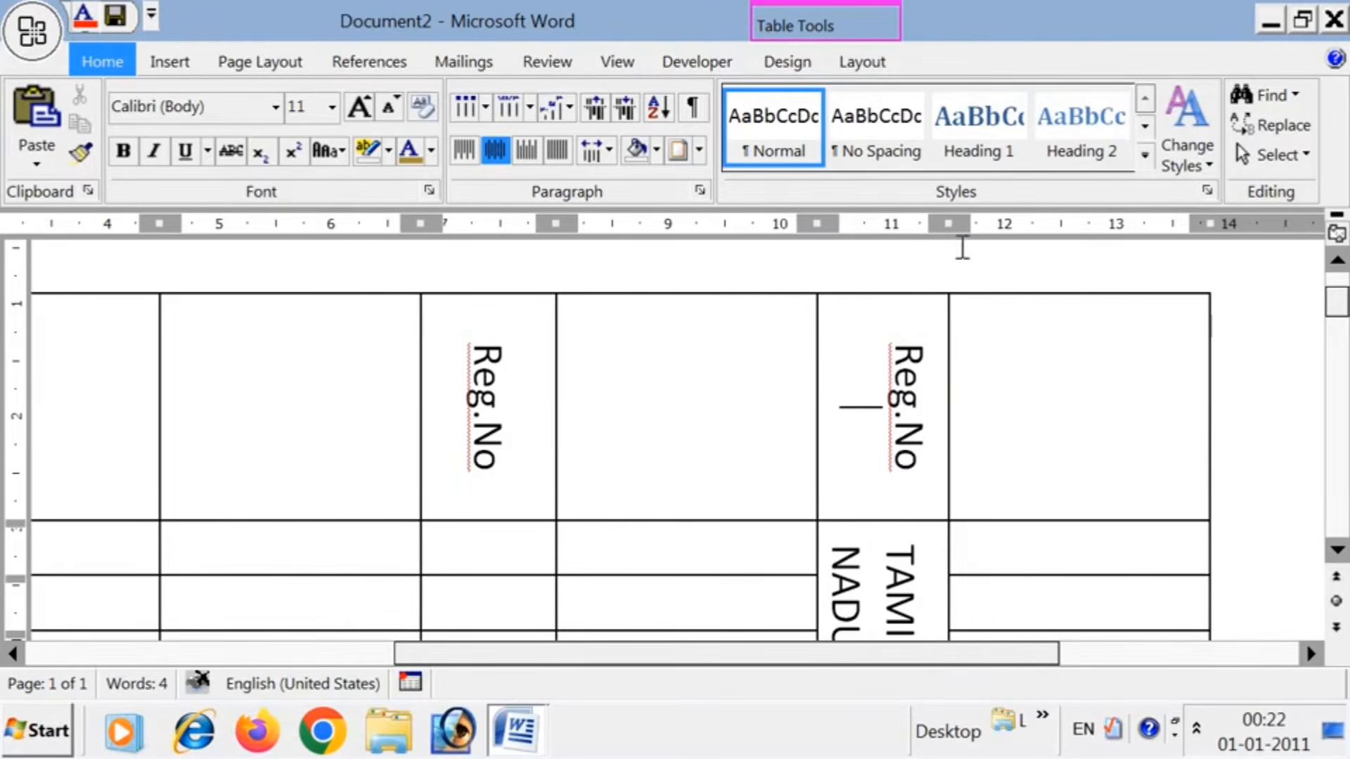
pyautogui.click(855, 373)
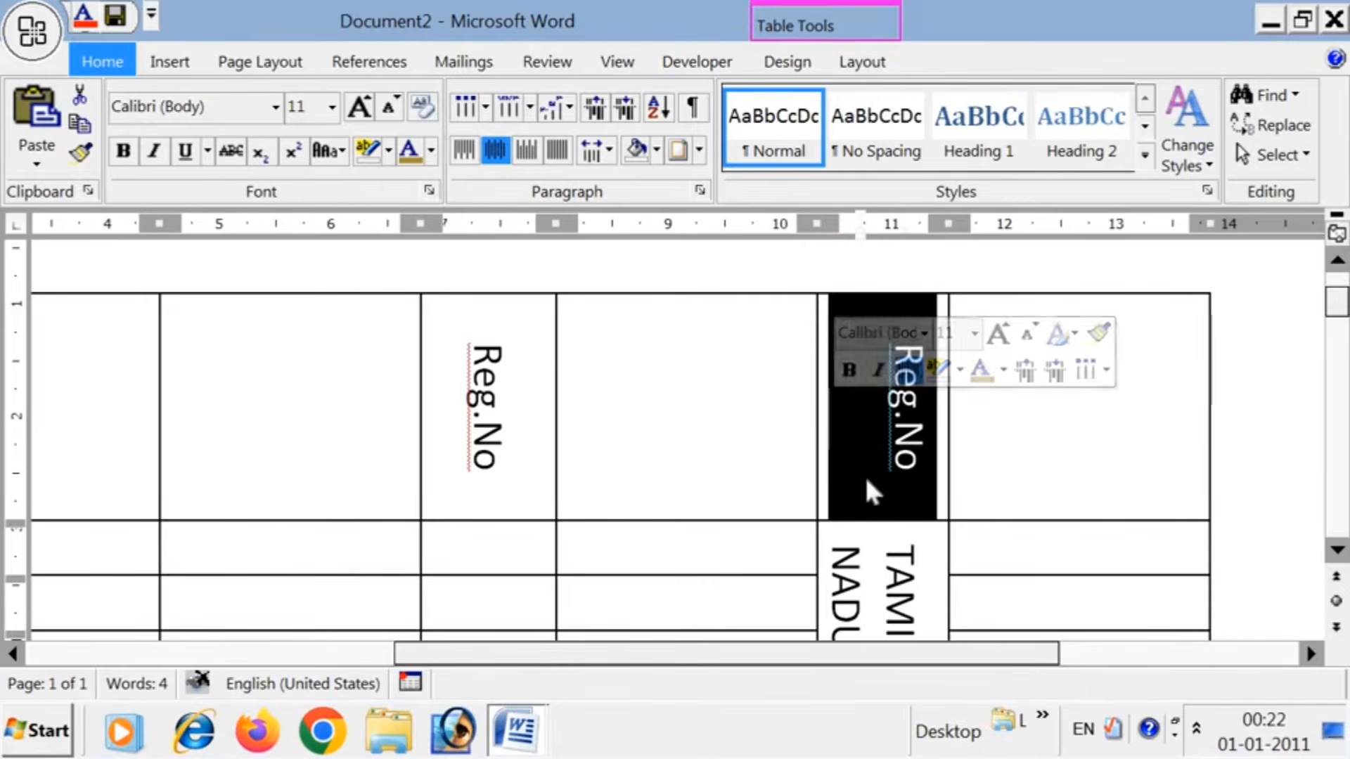
pyautogui.click(865, 411)
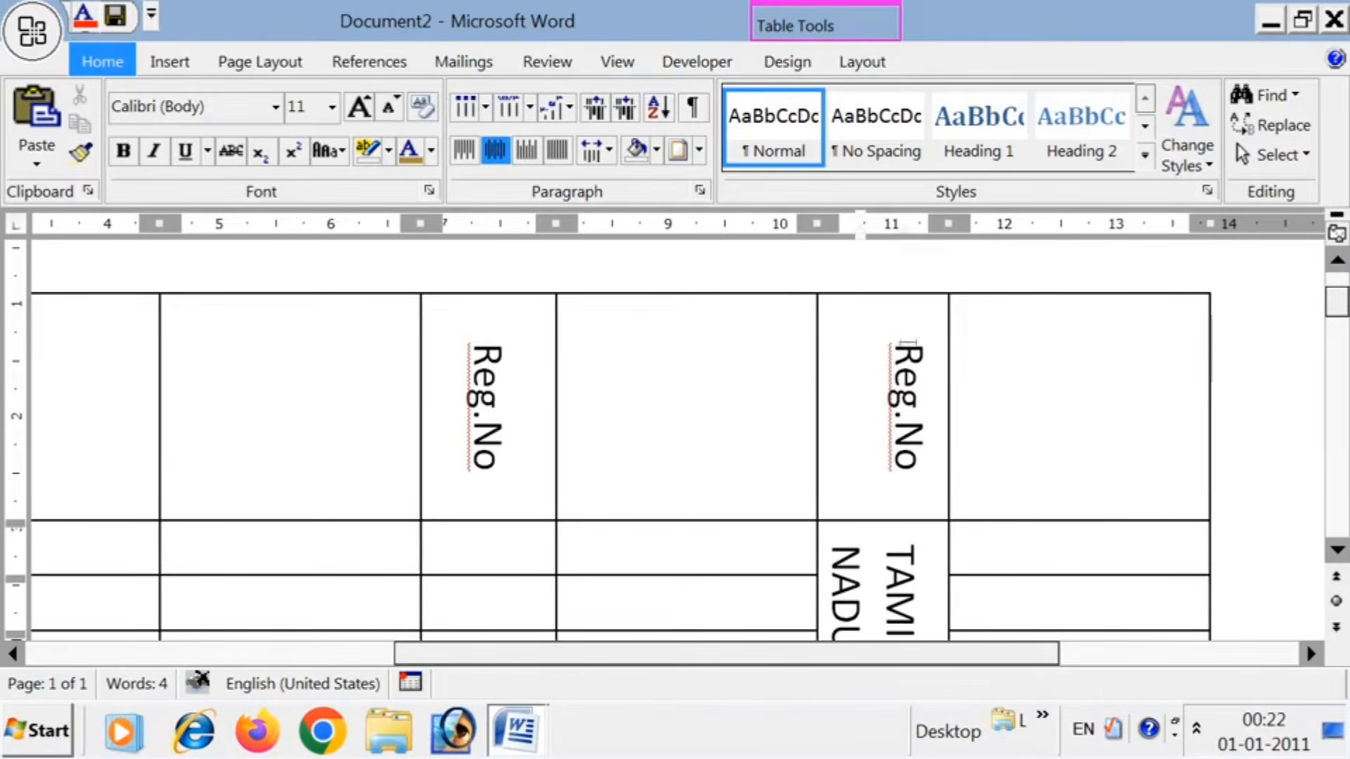
# - Apply centred cell alignment to the sixth column's Reg.No heading
pyautogui.rightClick(902, 389)
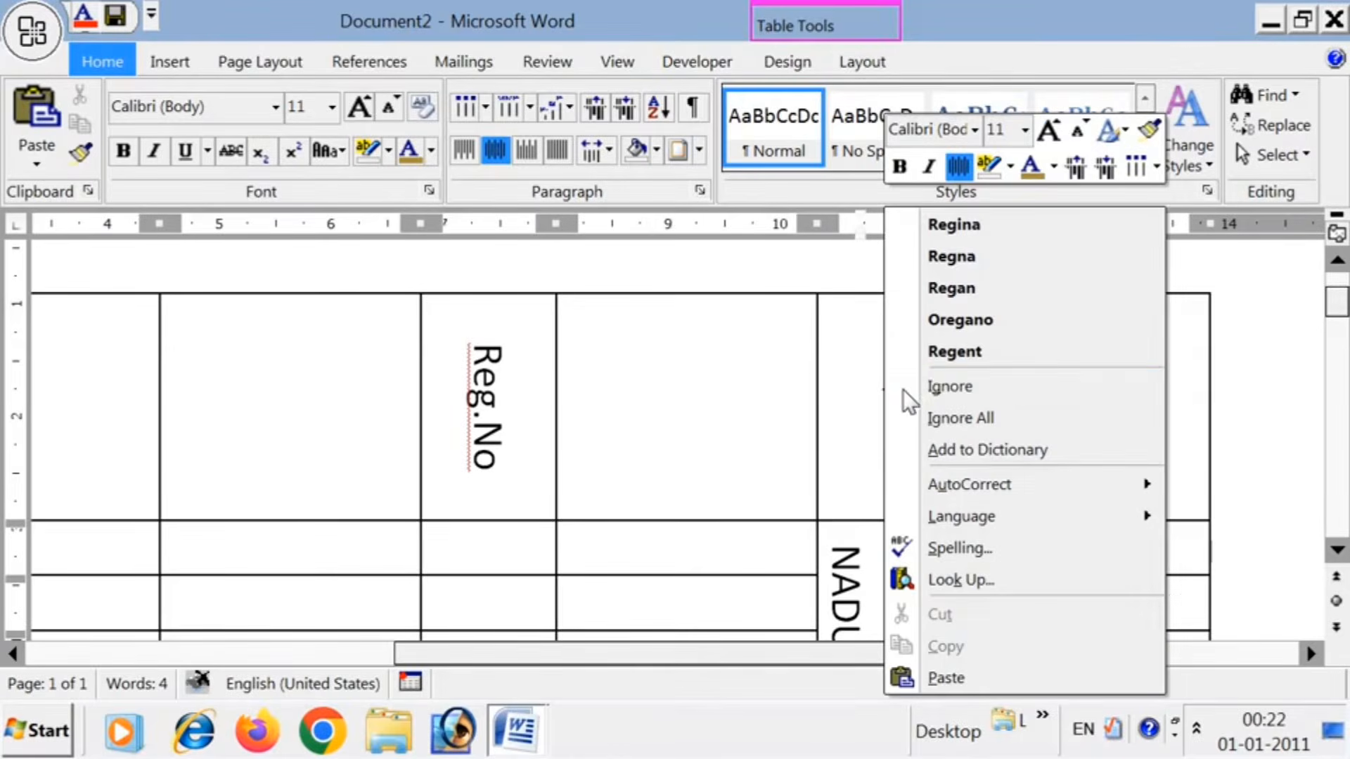
pyautogui.press('Escape')
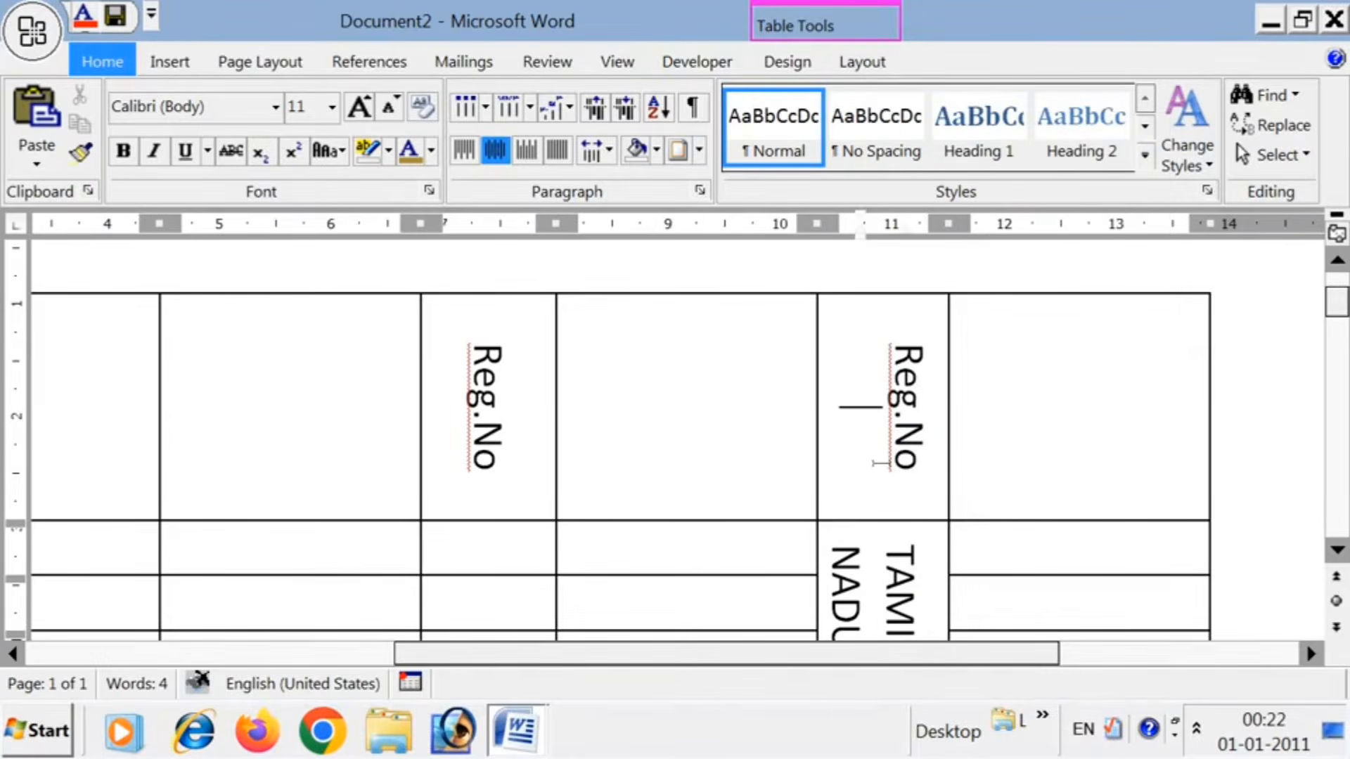
pyautogui.rightClick(879, 472)
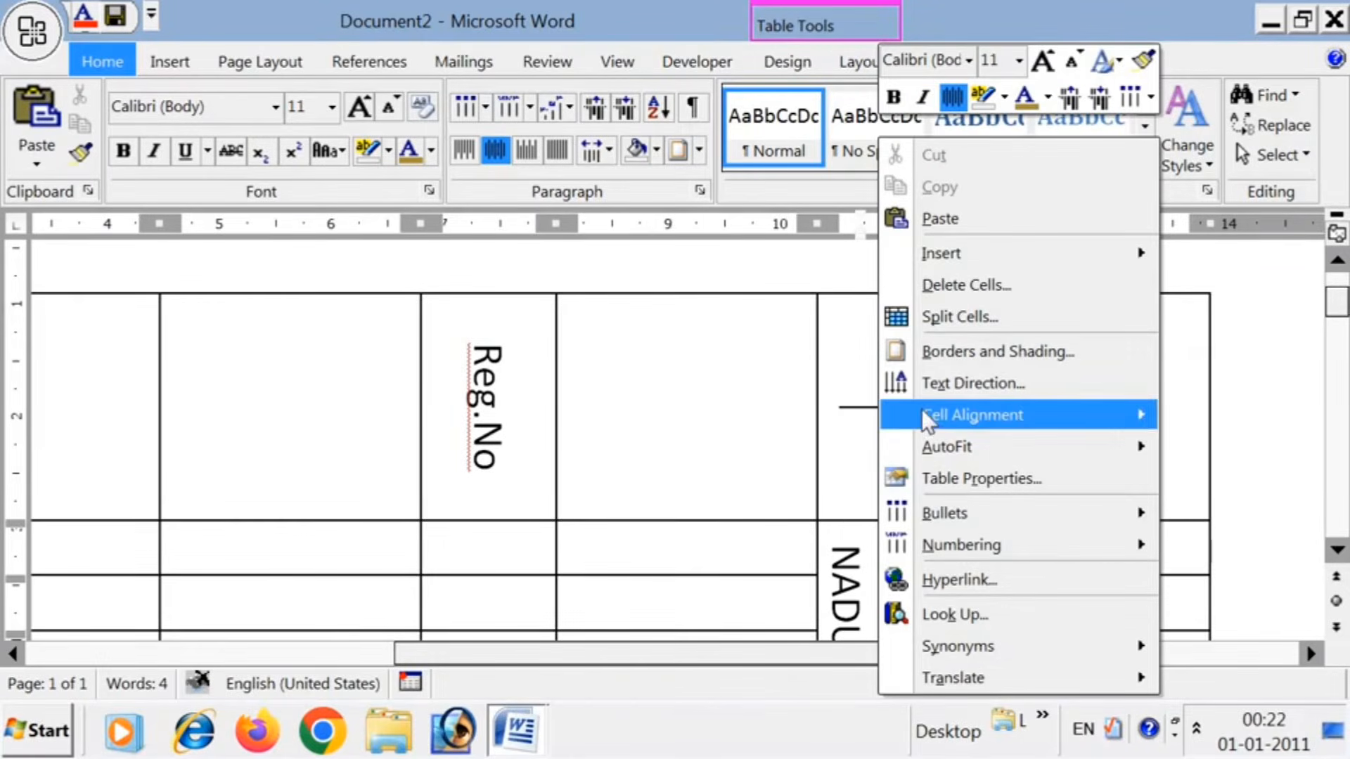
pyautogui.moveTo(923, 408)
pyautogui.click(1201, 443)
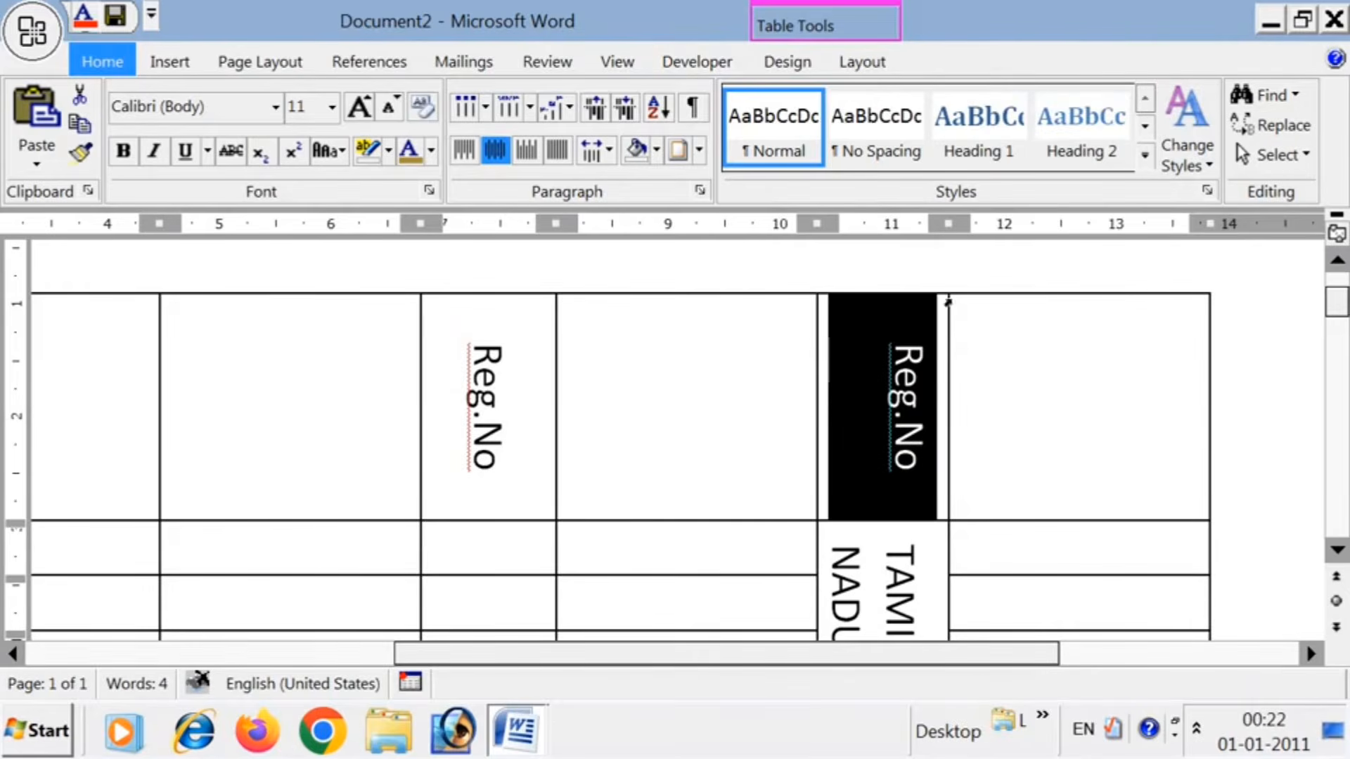
pyautogui.click(596, 421)
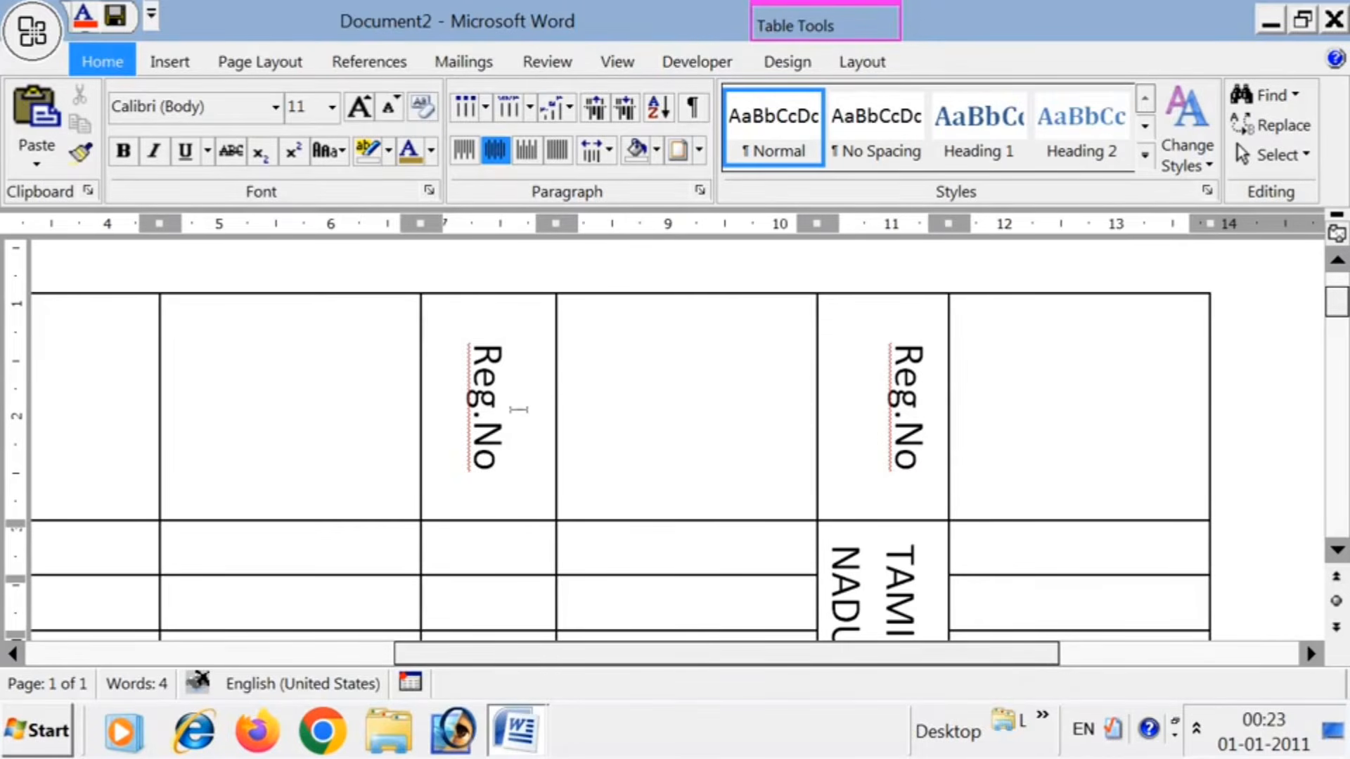
# - Try right paragraph alignment on the fourth column's Reg.No heading and return it to centred
pyautogui.click(522, 404)
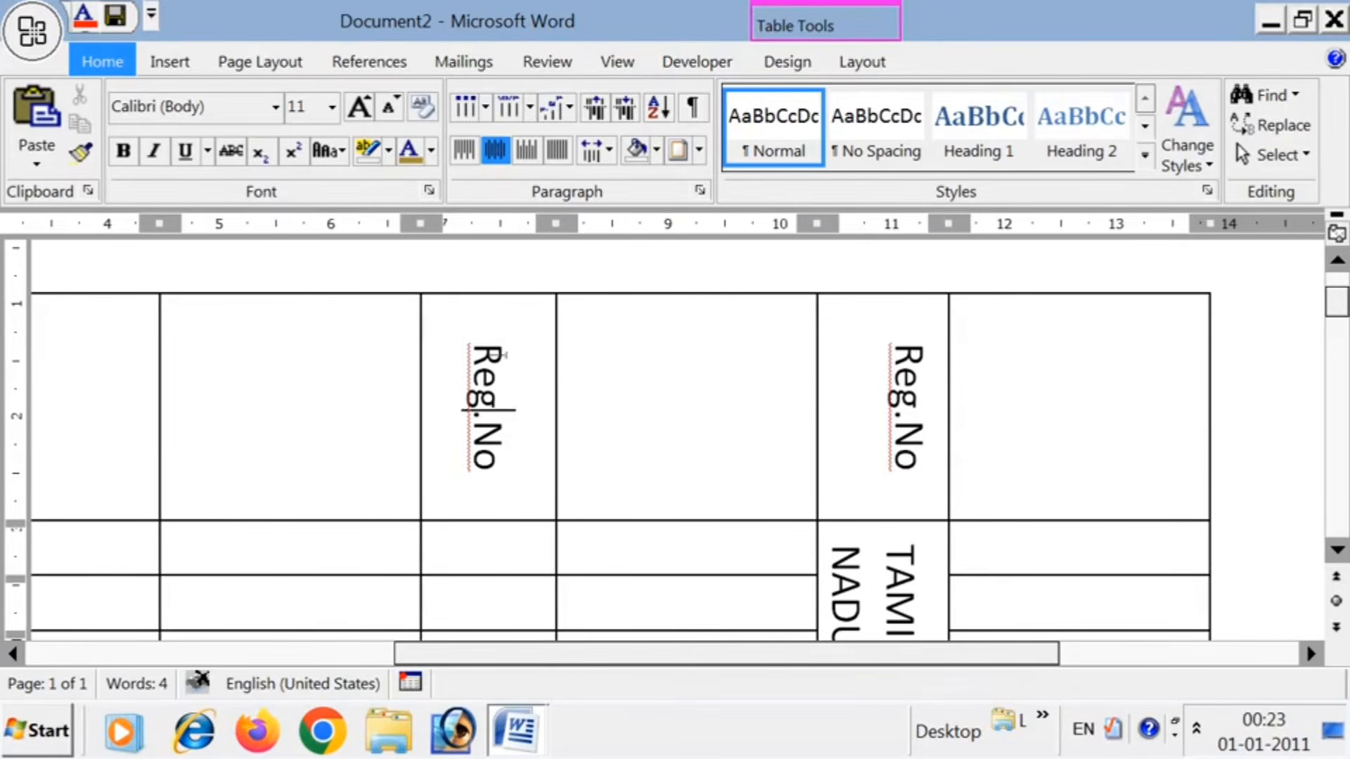
pyautogui.click(501, 151)
pyautogui.click(504, 150)
pyautogui.click(516, 158)
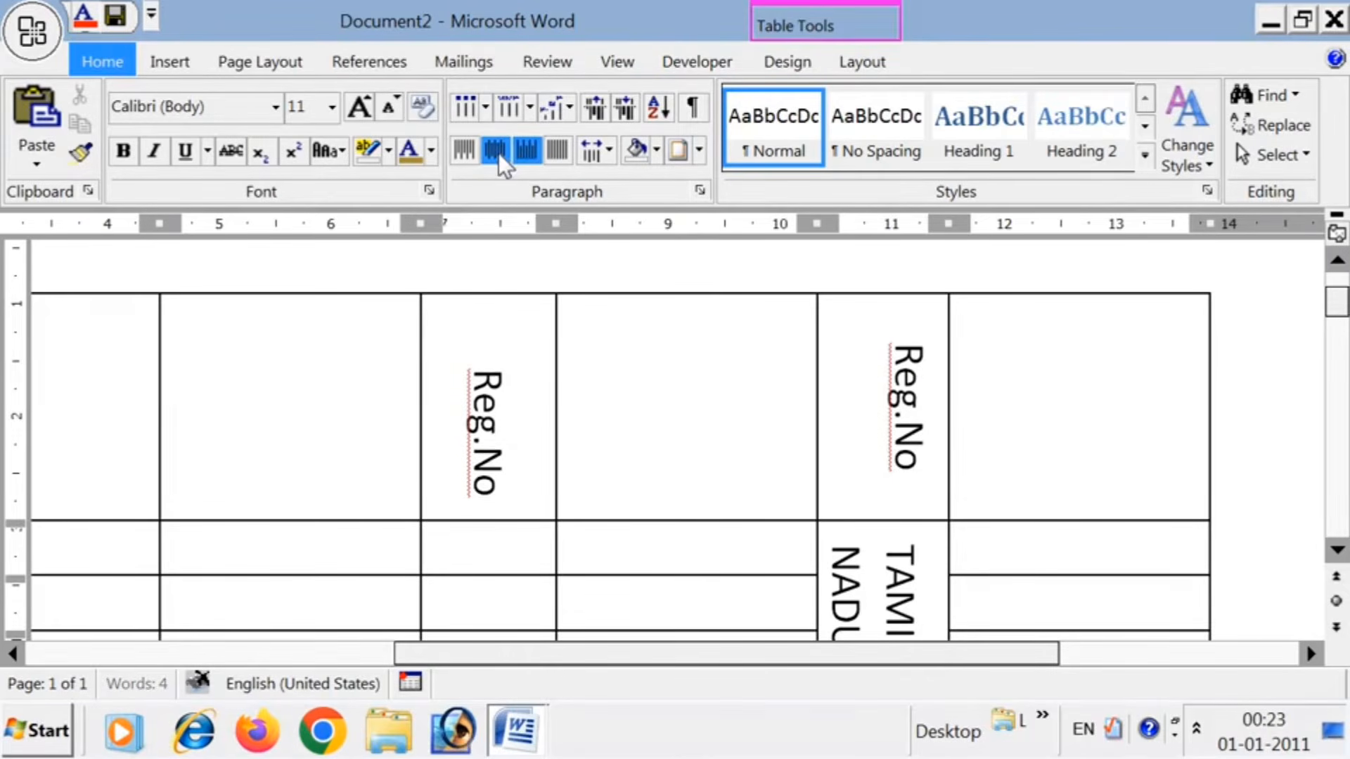
pyautogui.click(499, 153)
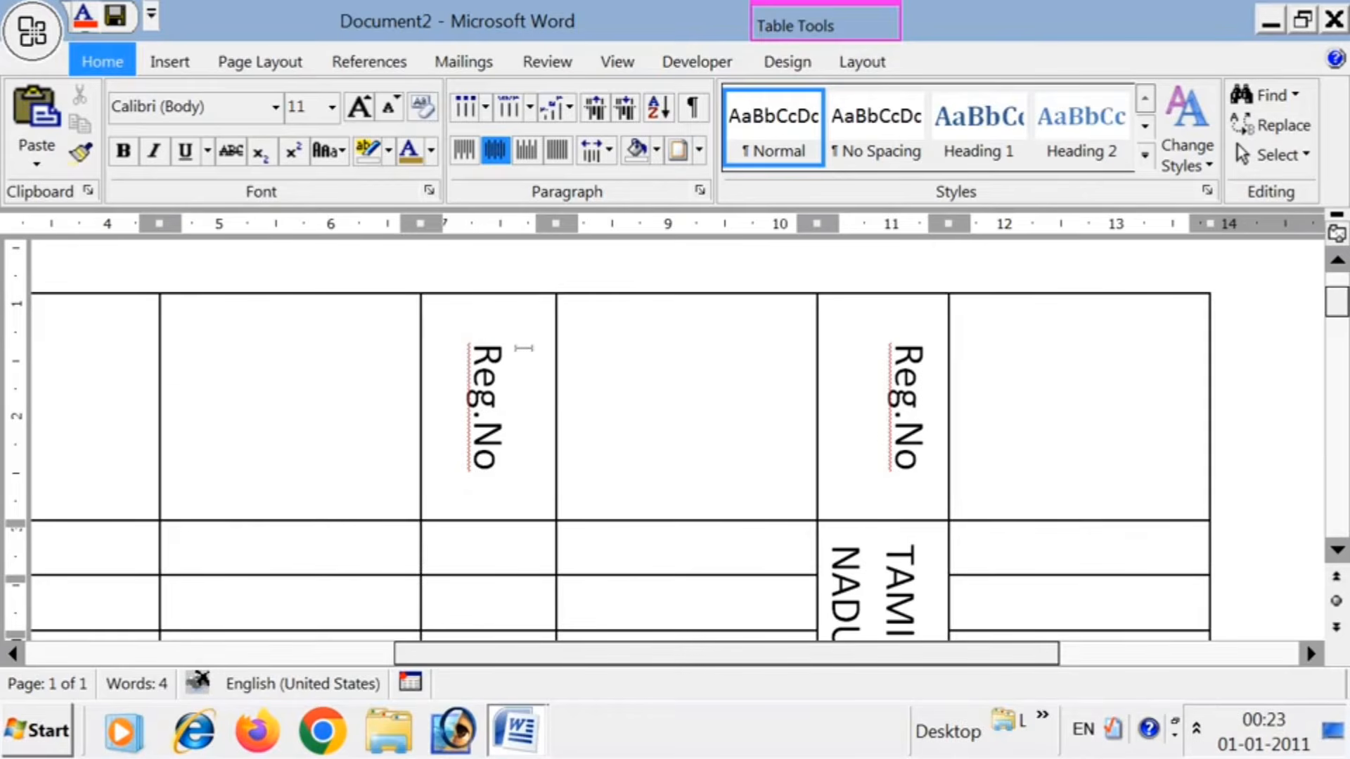
# - Align the header cells from the fourth to the seventh column so the Reg.No text sits towards its cells' right side, centred vertically
pyautogui.moveTo(520, 334); pyautogui.dragTo(1023, 378)
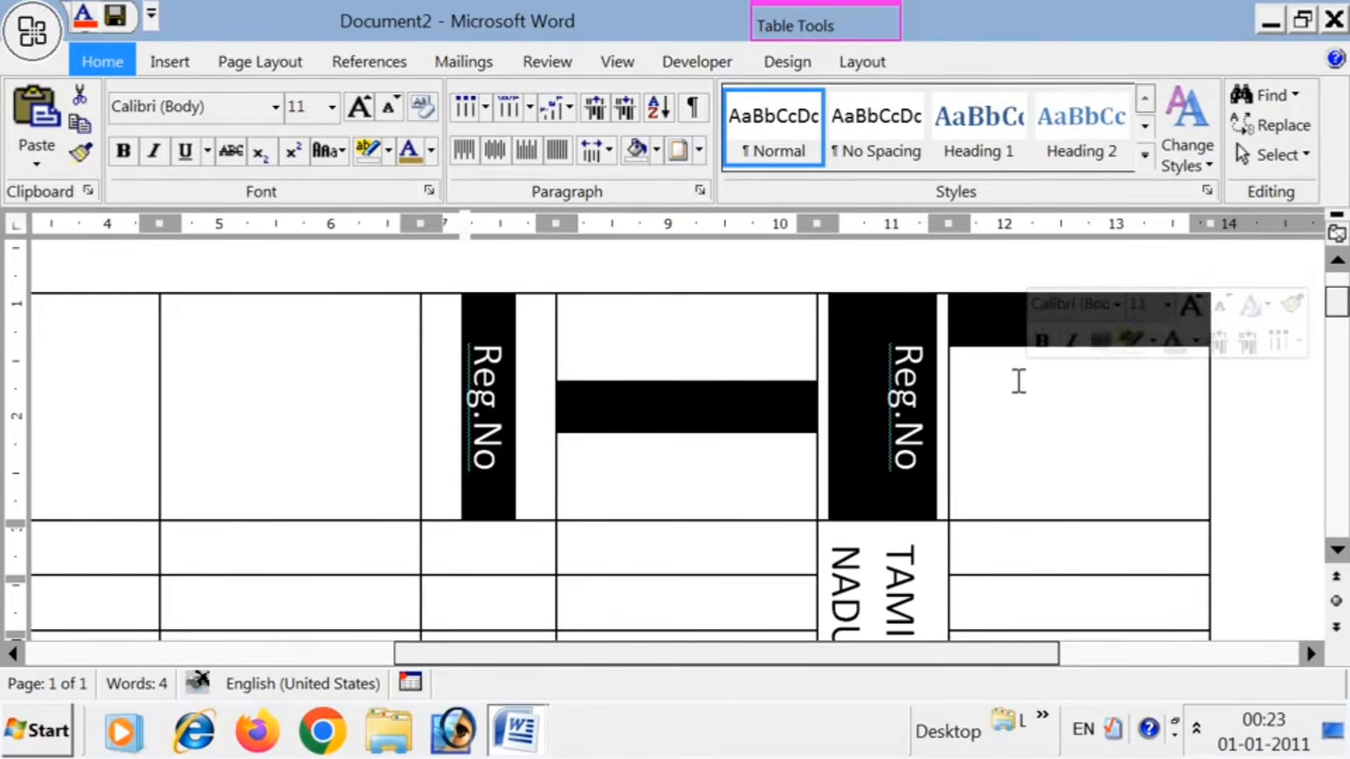
pyautogui.rightClick(905, 387)
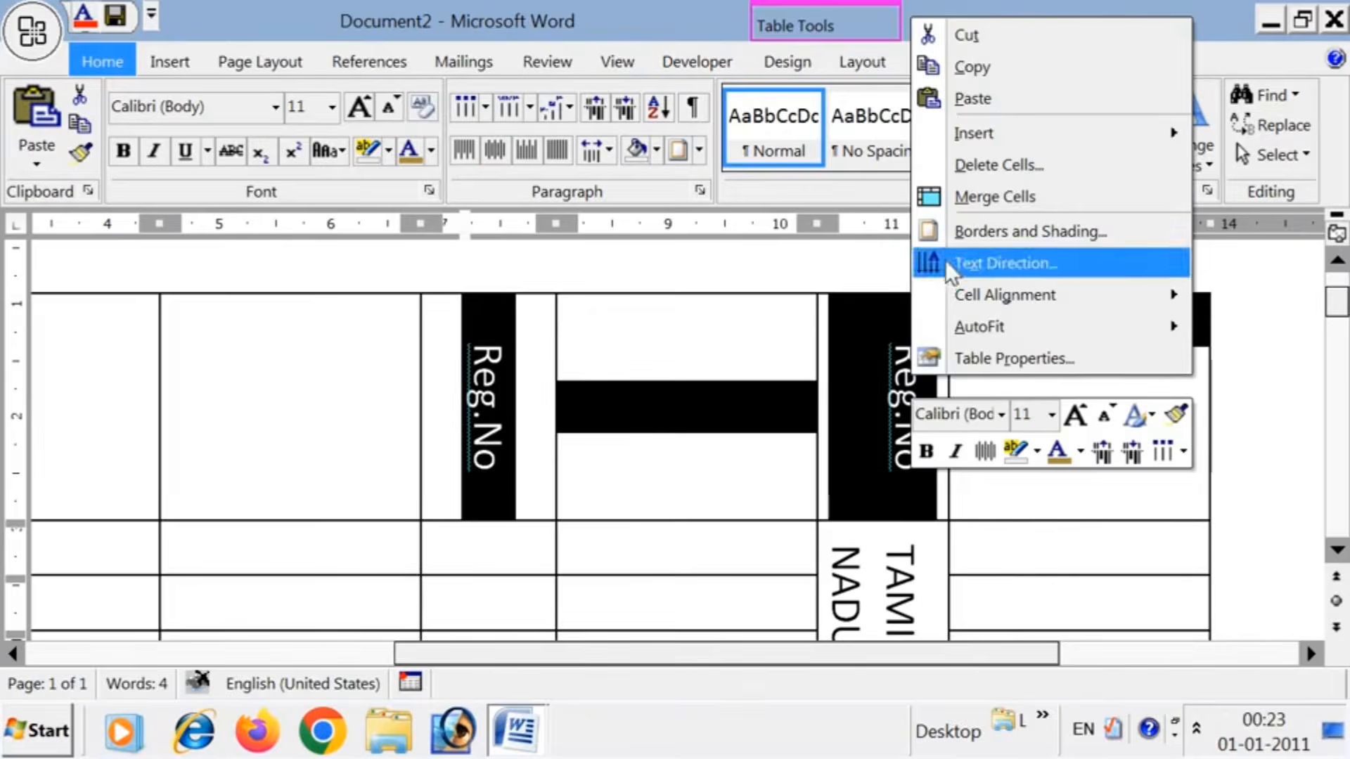
pyautogui.moveTo(1001, 294)
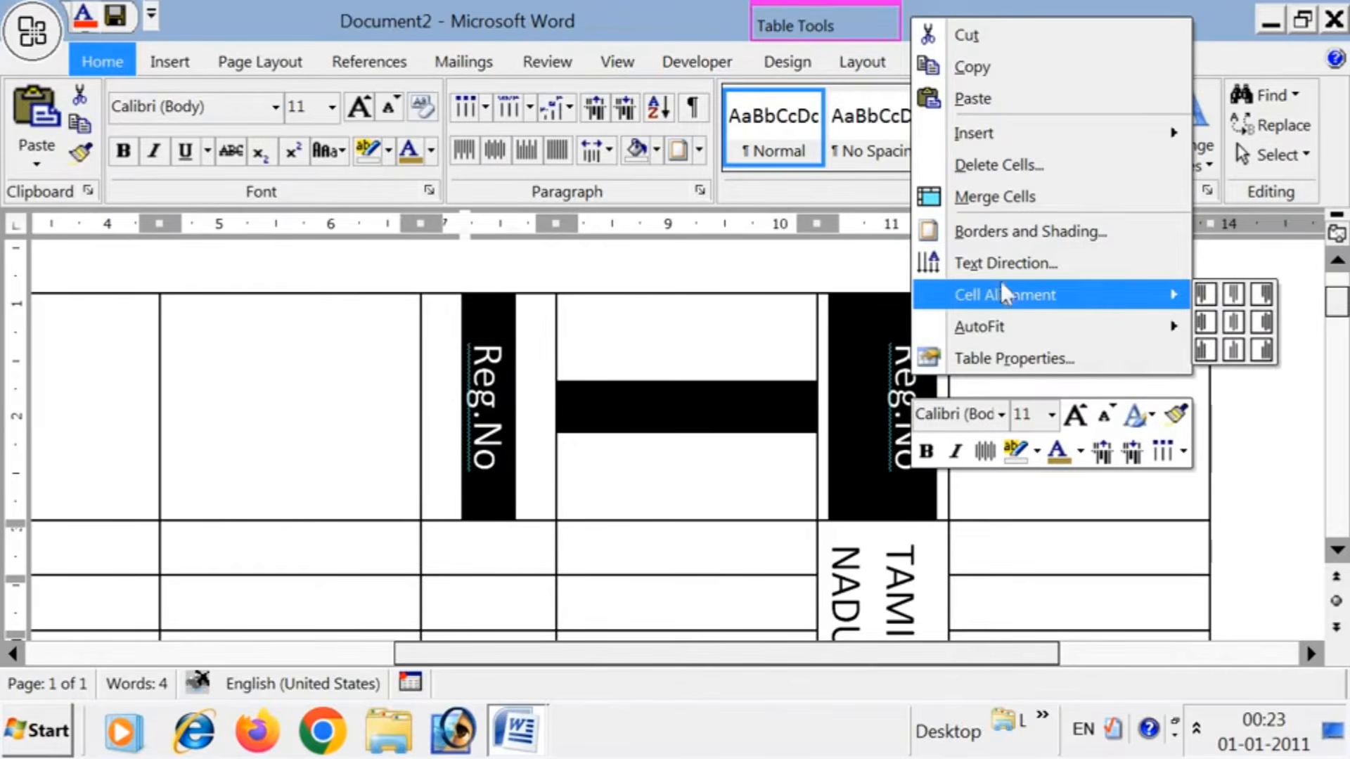
pyautogui.click(1232, 322)
pyautogui.rightClick(866, 369)
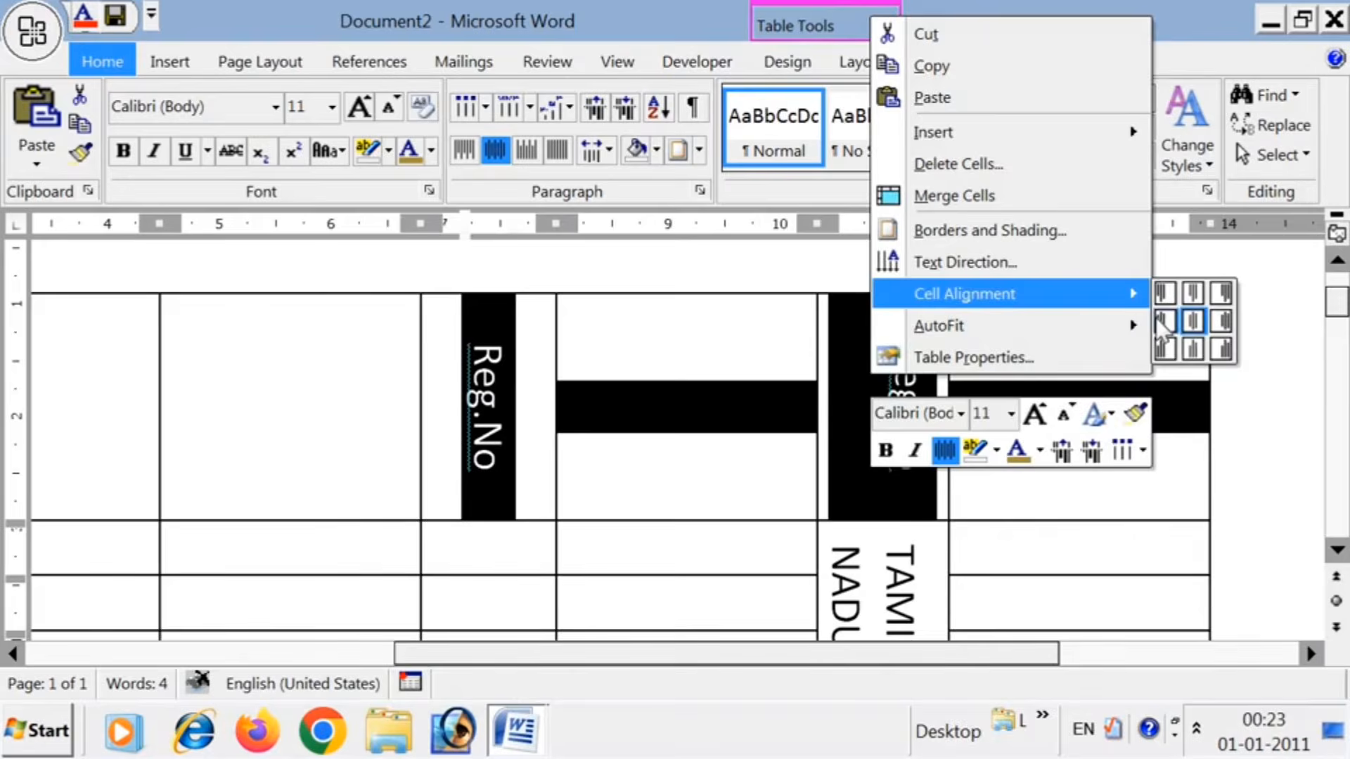
pyautogui.click(1161, 322)
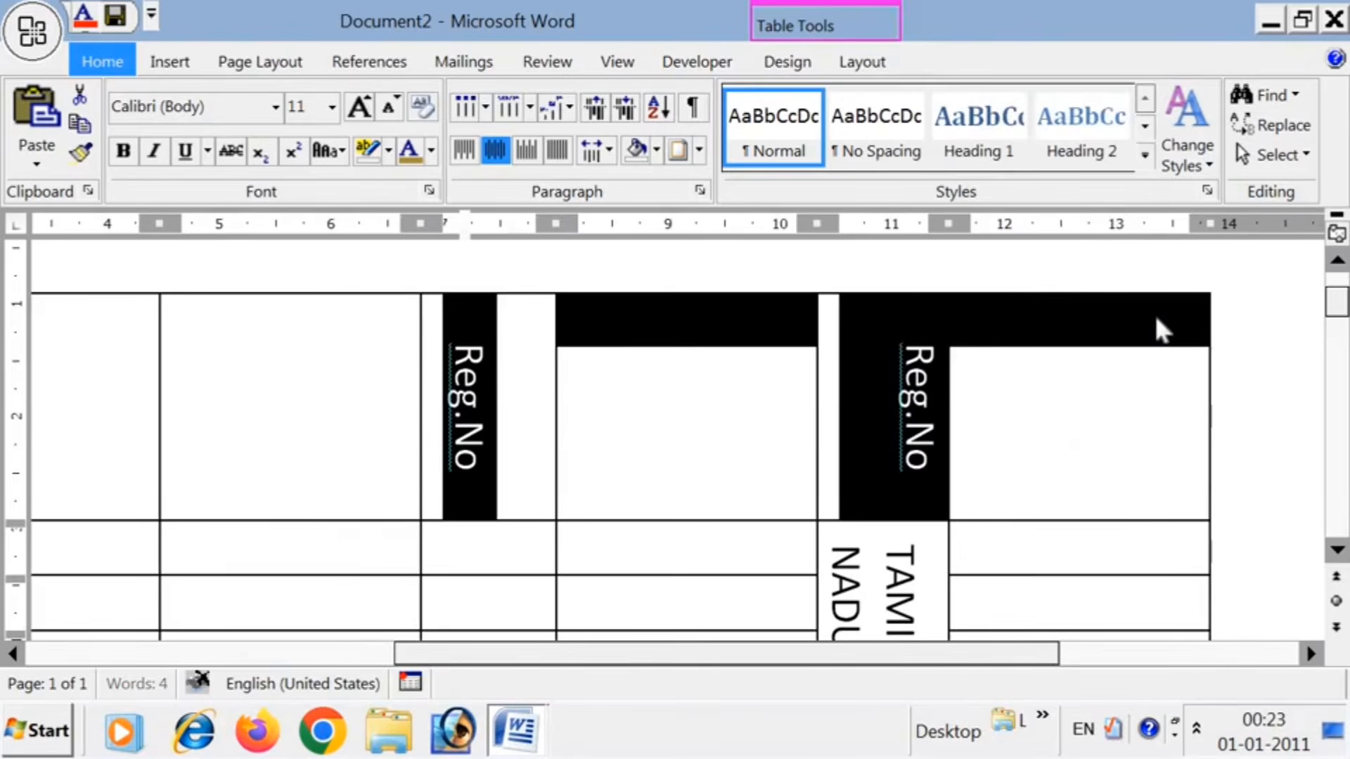
pyautogui.rightClick(923, 366)
pyautogui.moveTo(1007, 306)
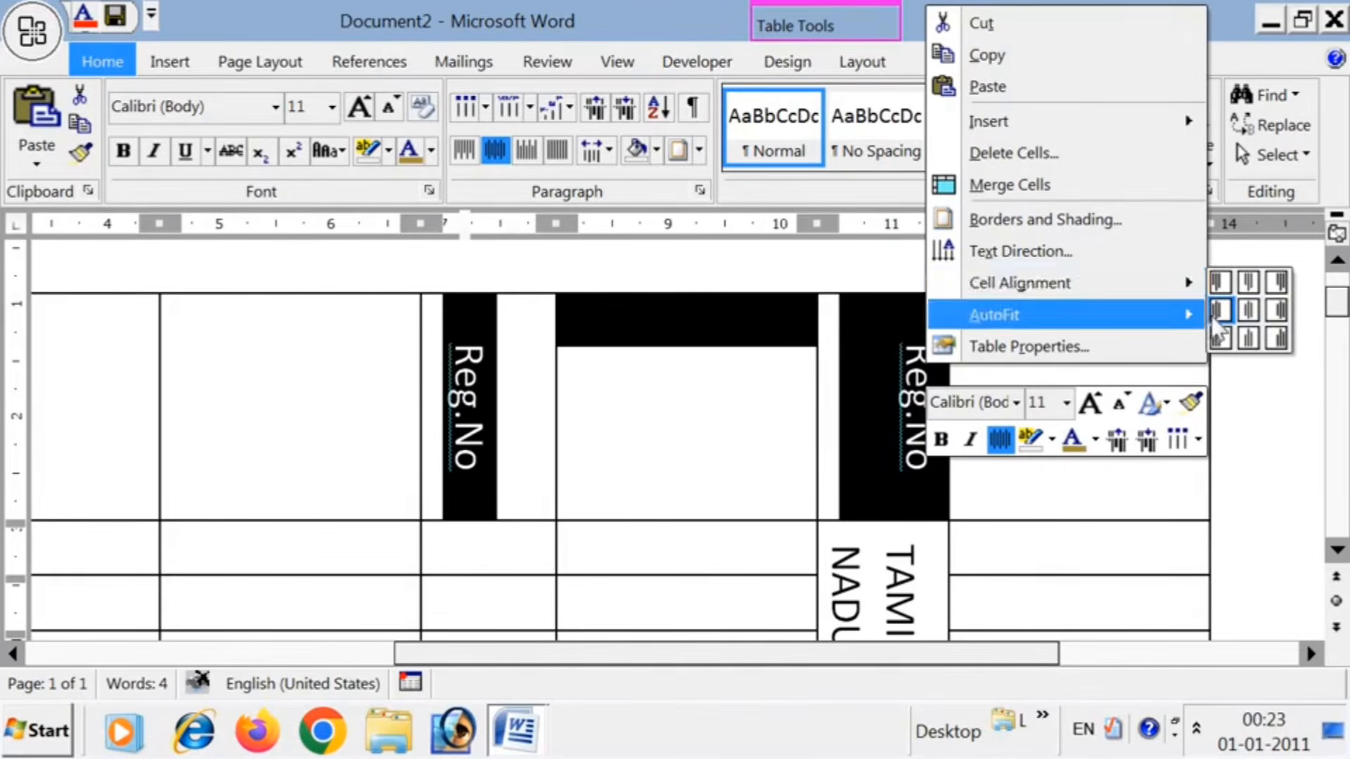
pyautogui.click(1246, 320)
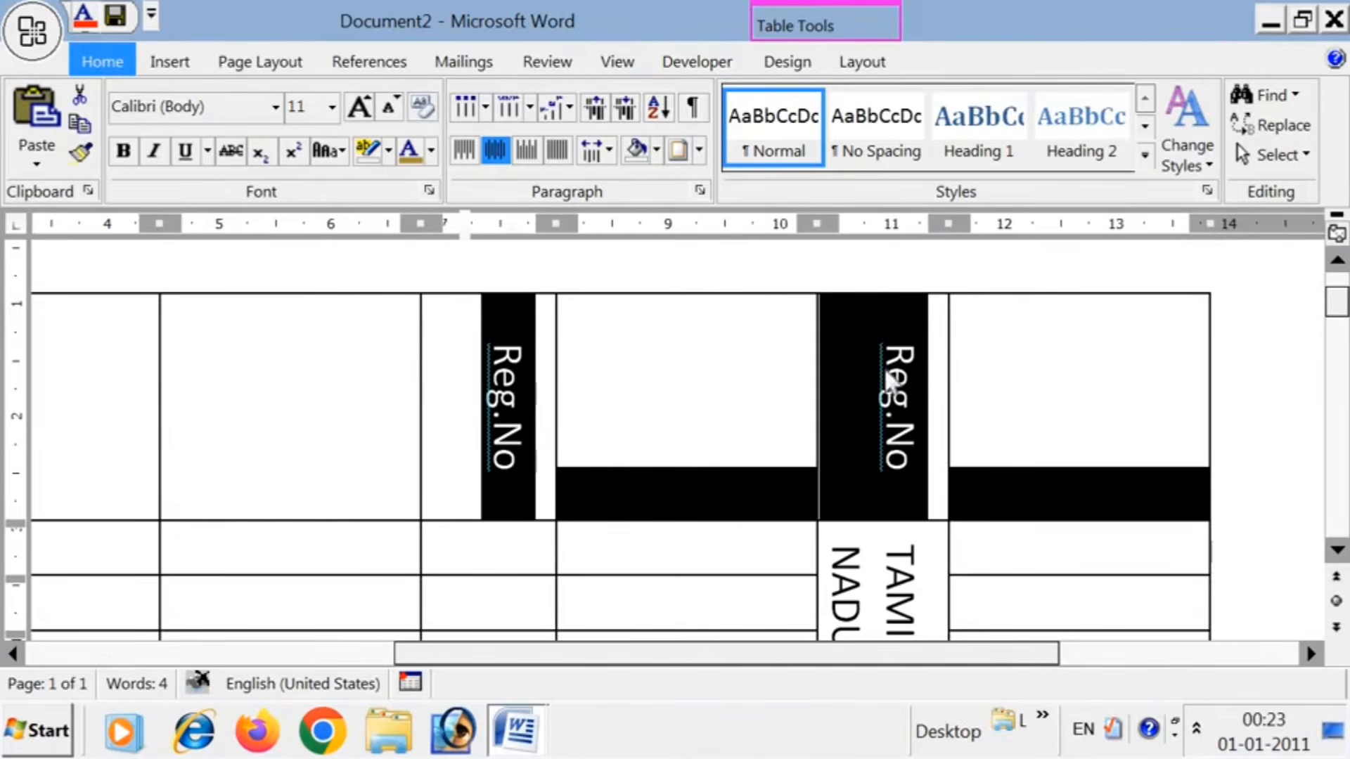
pyautogui.click(870, 402)
# - Centre the TAMIL NADU text both horizontally and vertically in its merged cell
pyautogui.scroll(-5, 687, 412)
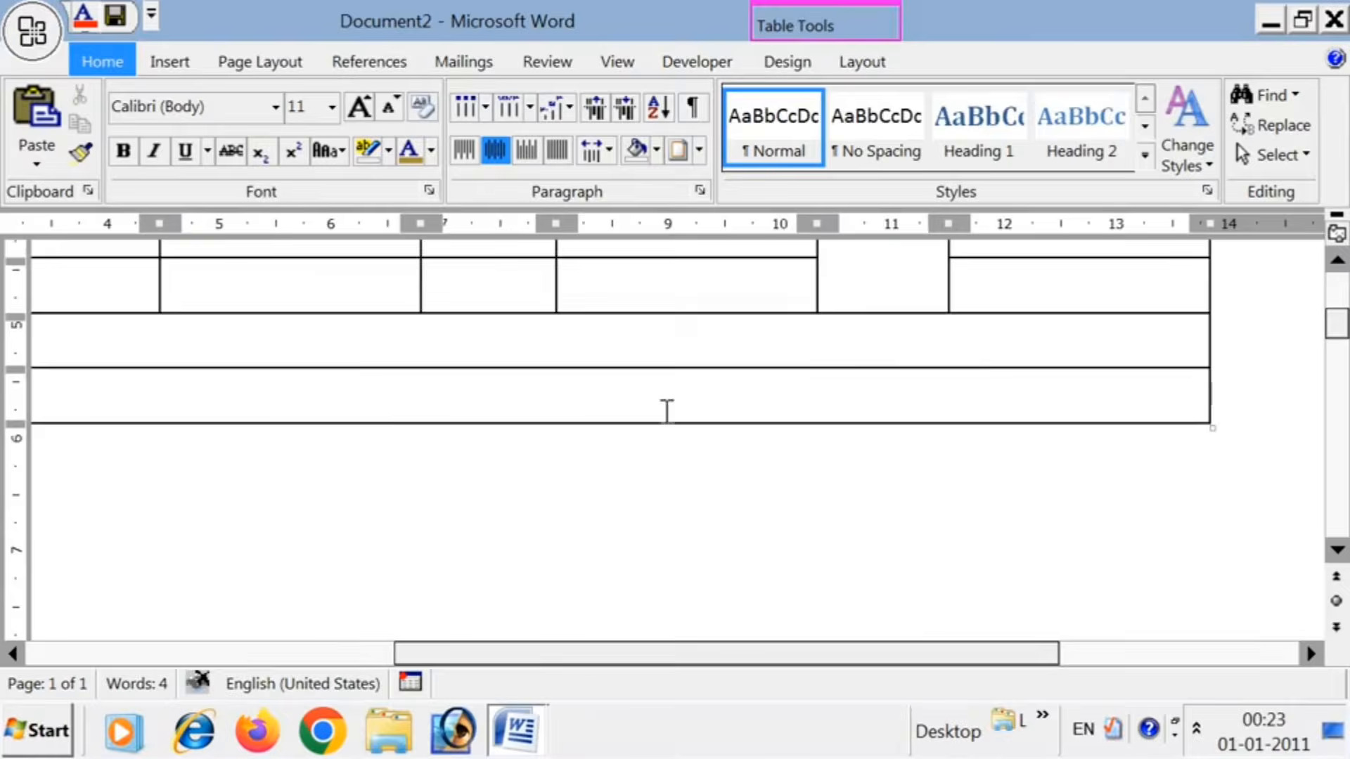
pyautogui.scroll(3, 702, 382)
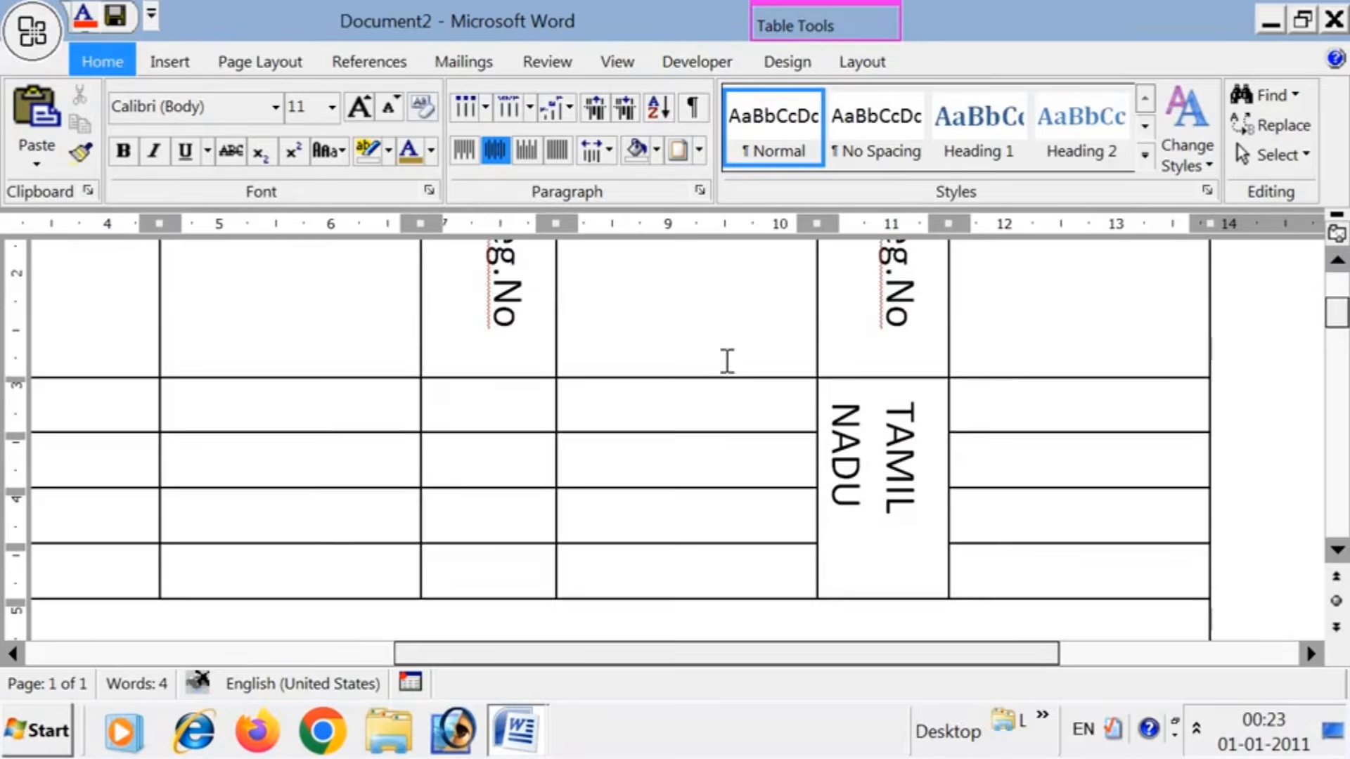
pyautogui.moveTo(872, 402); pyautogui.dragTo(868, 552)
pyautogui.rightClick(859, 506)
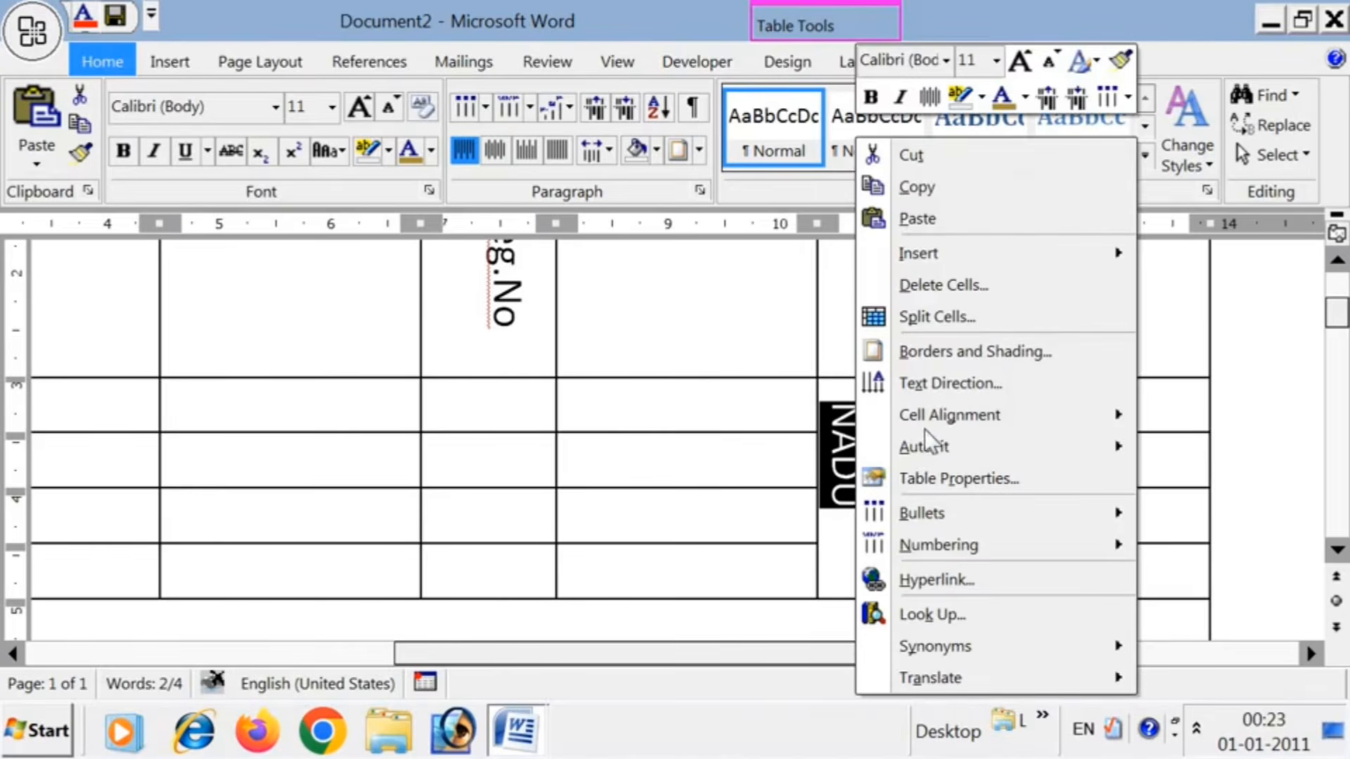
pyautogui.moveTo(944, 419)
pyautogui.click(1178, 442)
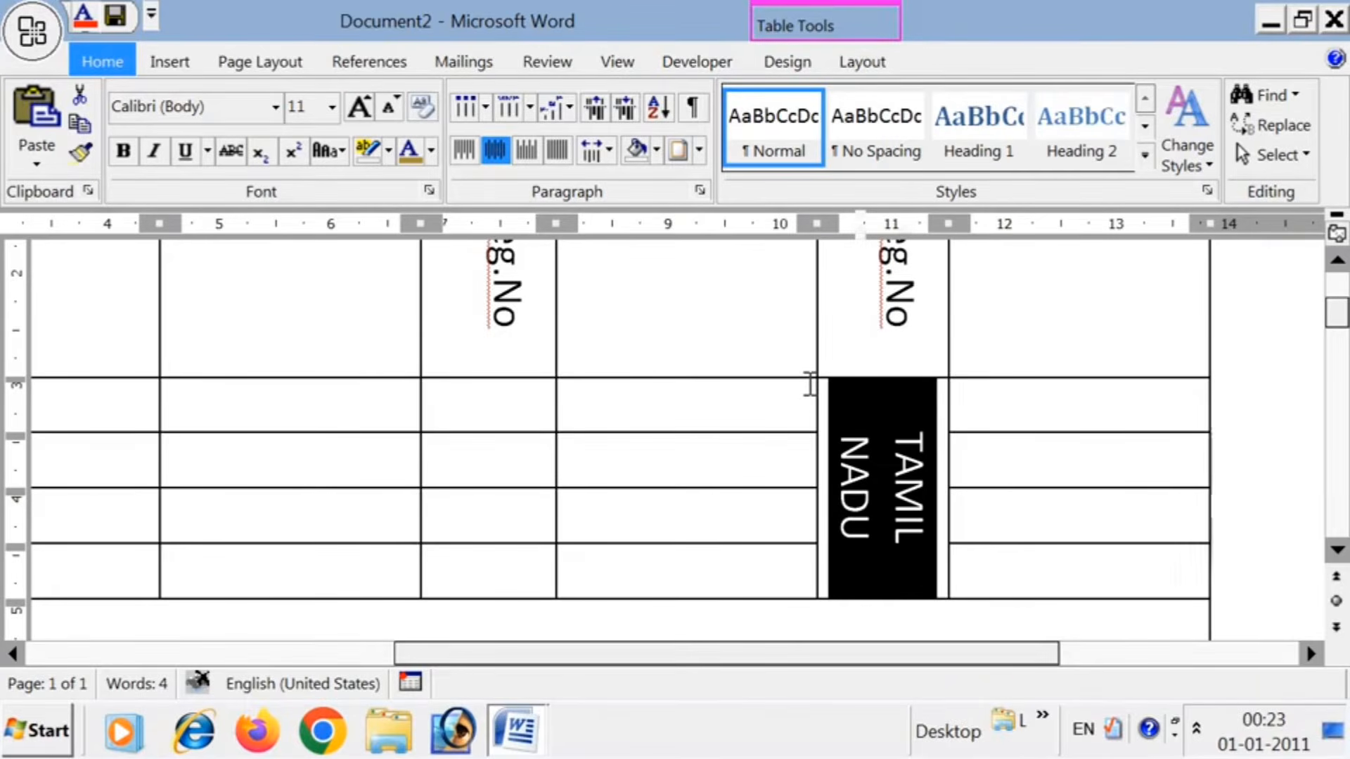
pyautogui.scroll(-1, 808, 383)
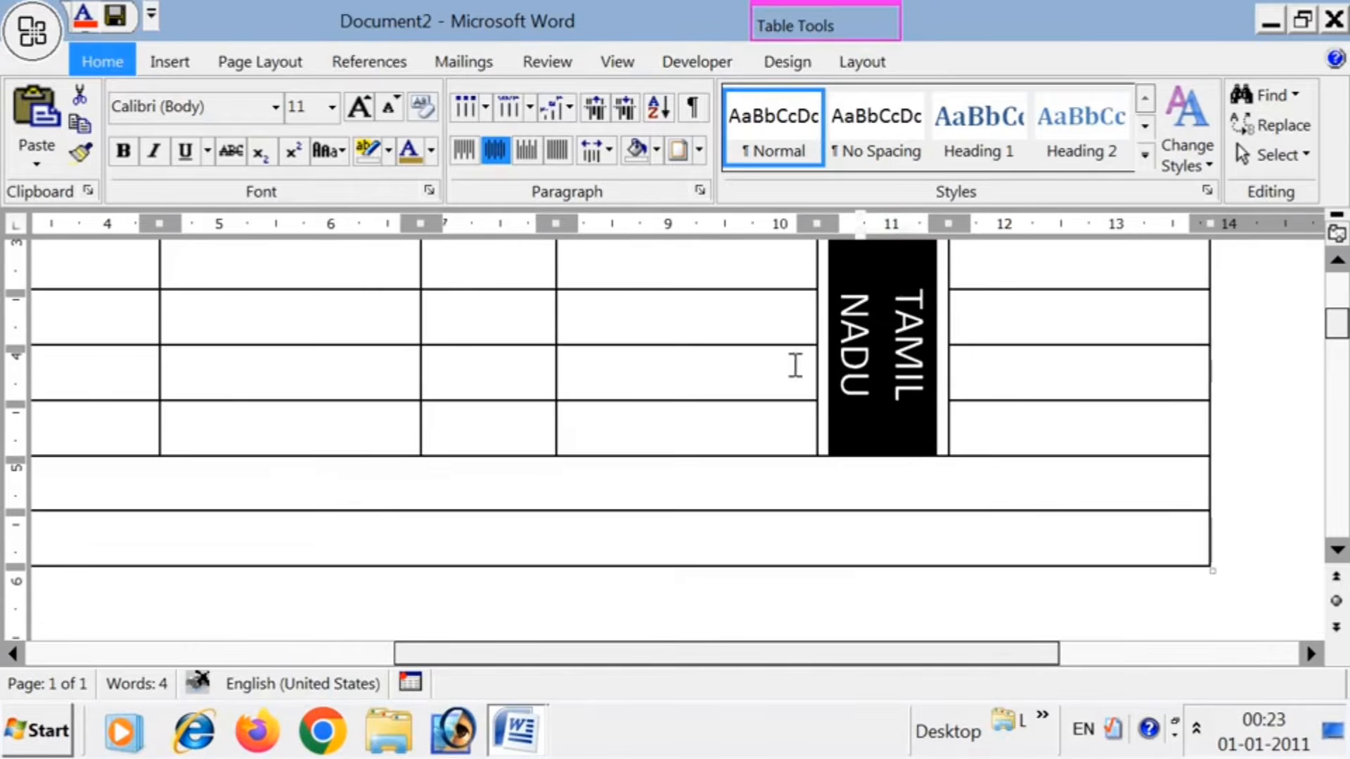
# - Insert WordArt reading TRANSFORMING below the table, using the first outlined WordArt style
pyautogui.scroll(-1, 780, 369)
pyautogui.click(585, 403)
pyautogui.click(358, 461)
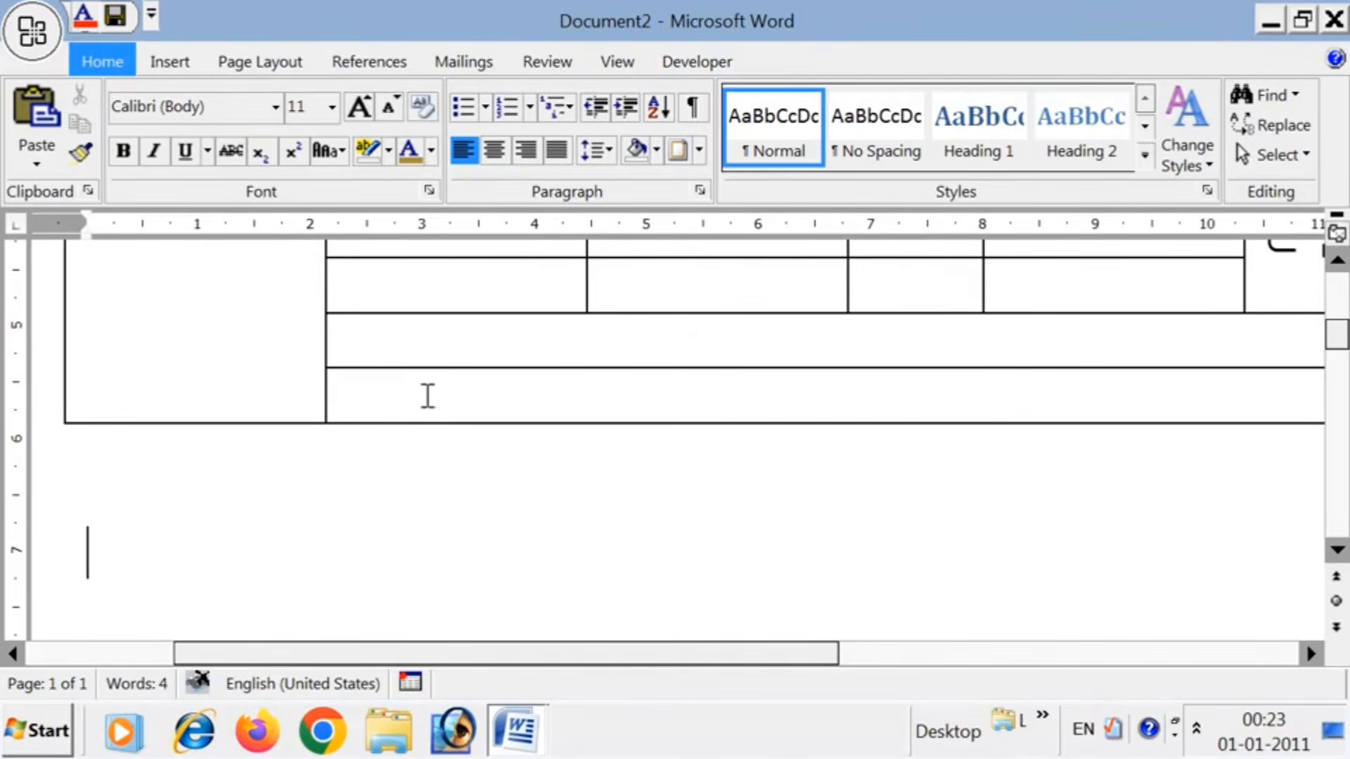
pyautogui.press('BackSpace')
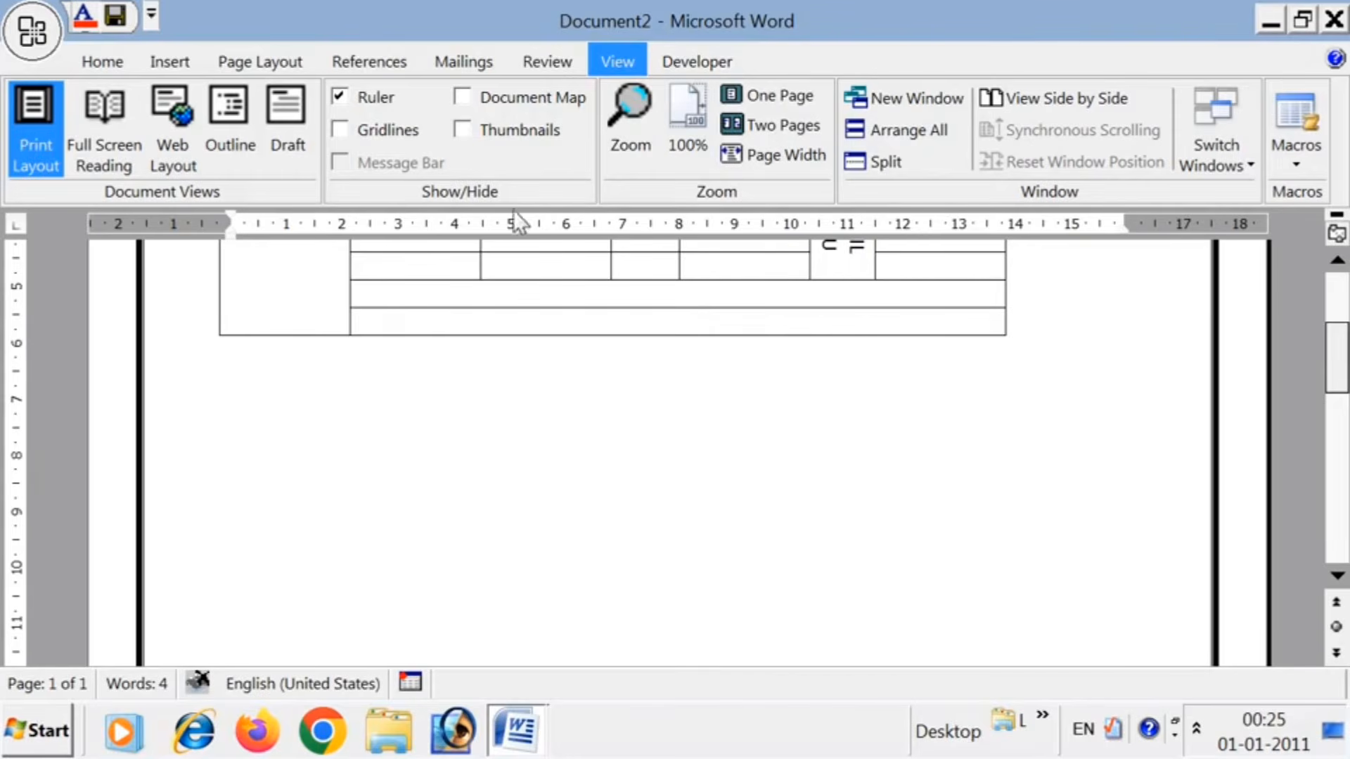
pyautogui.click(175, 56)
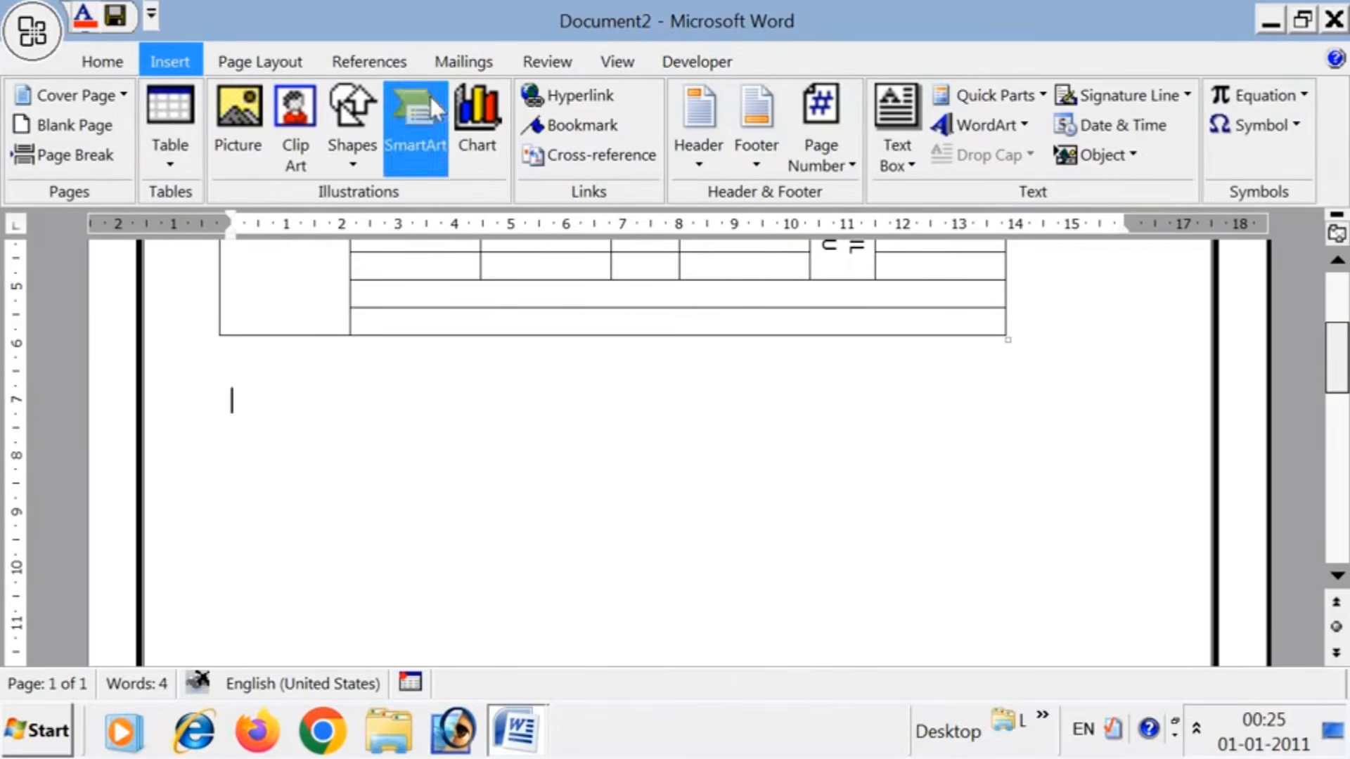
pyautogui.click(985, 120)
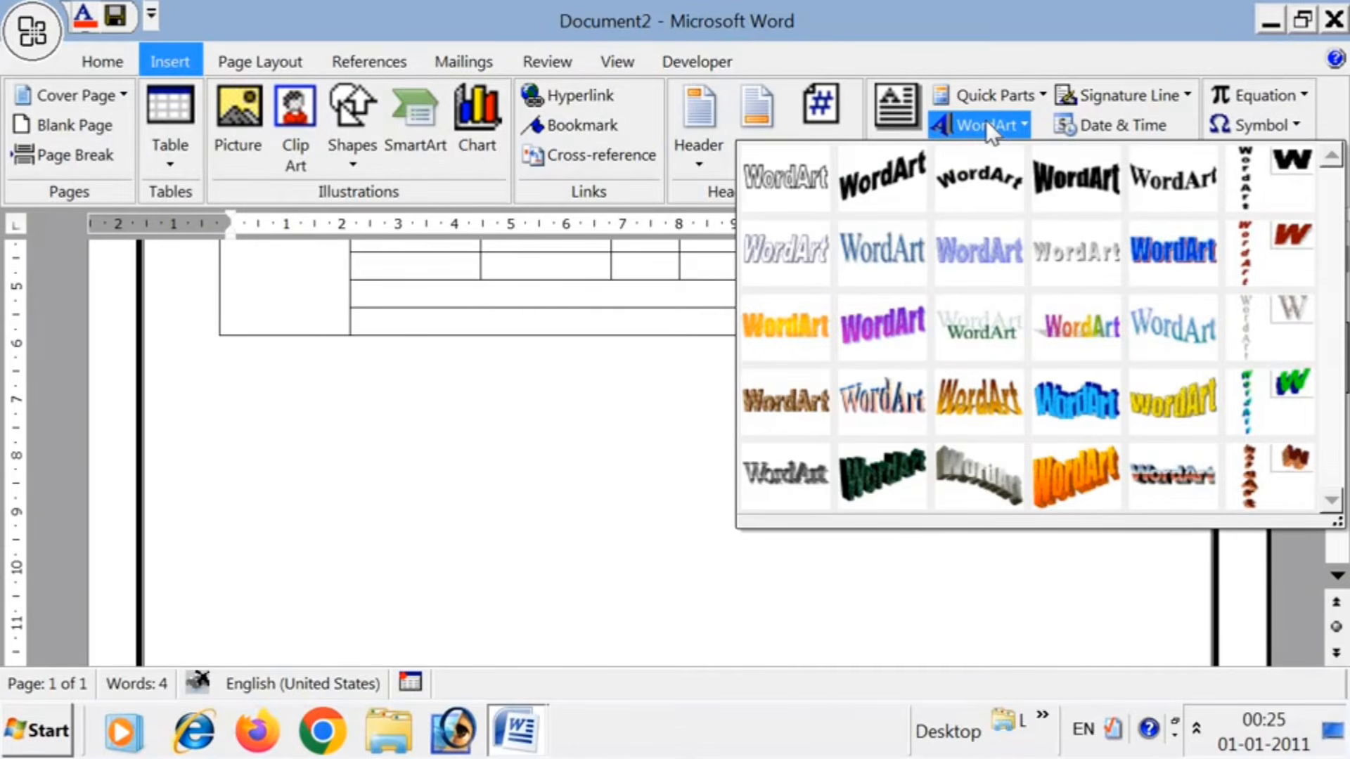
pyautogui.click(801, 185)
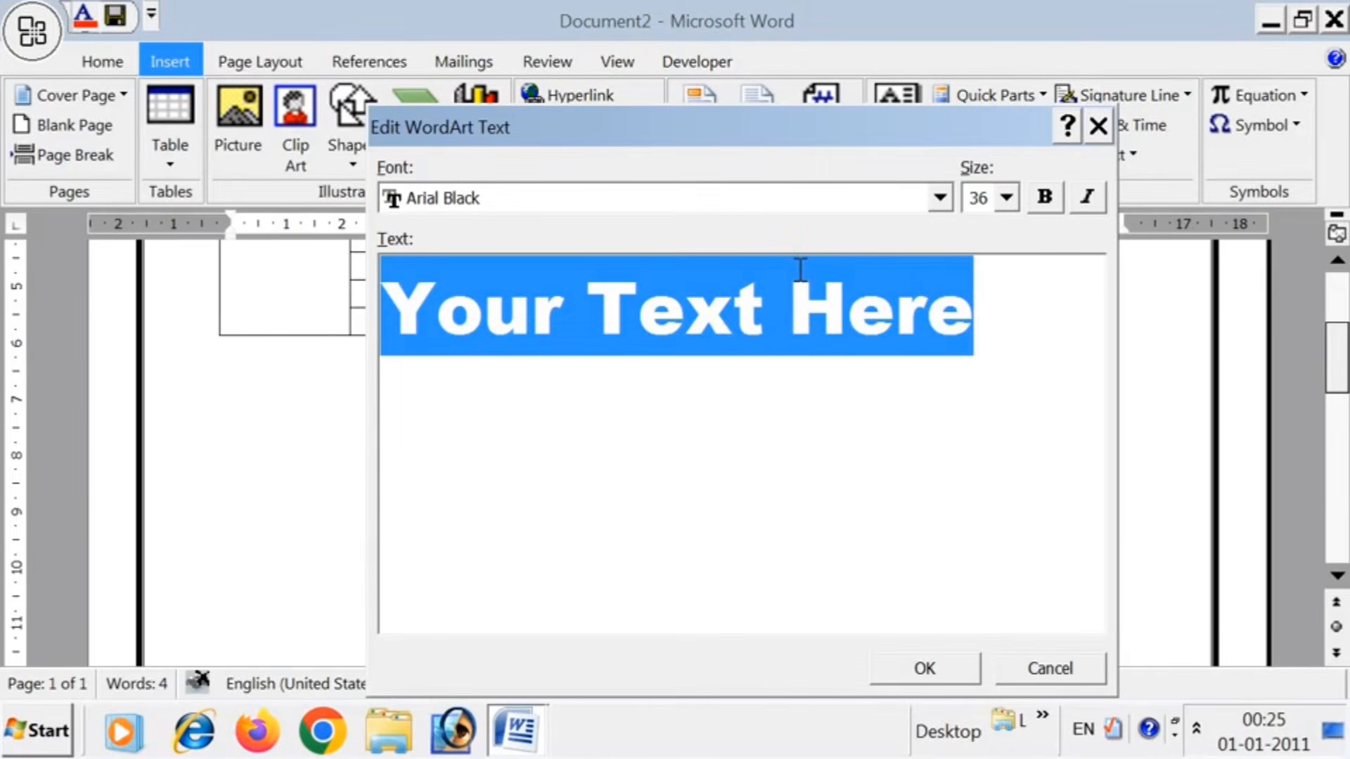
pyautogui.write('TRA')
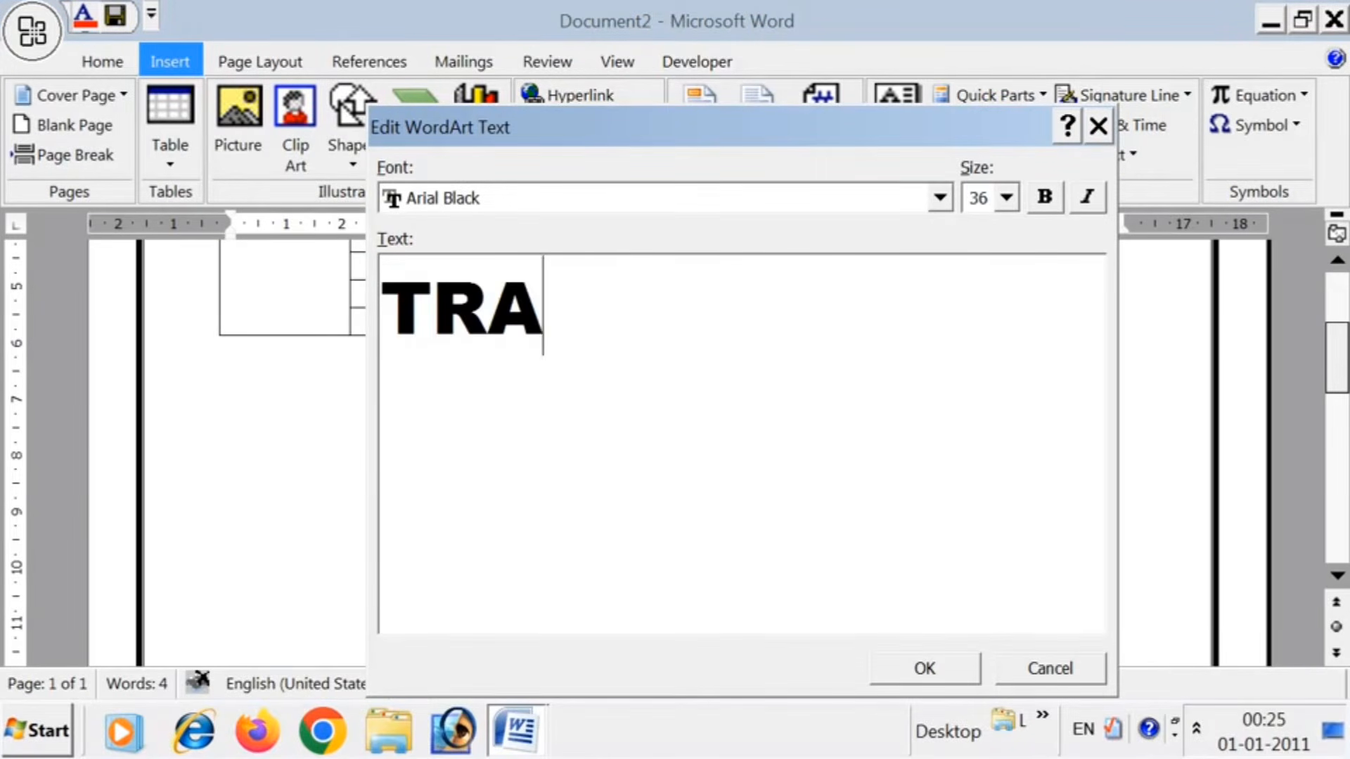
pyautogui.write('NSFORMING')
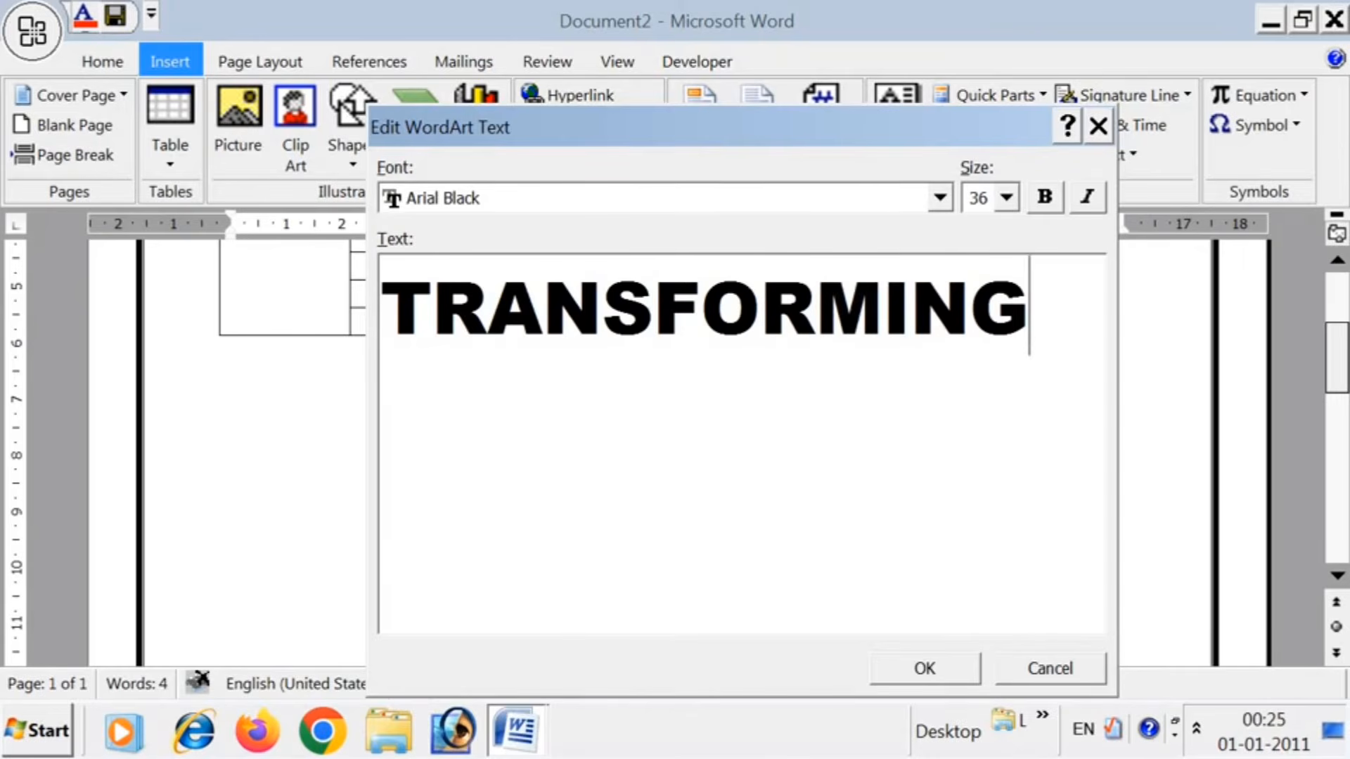
pyautogui.click(926, 668)
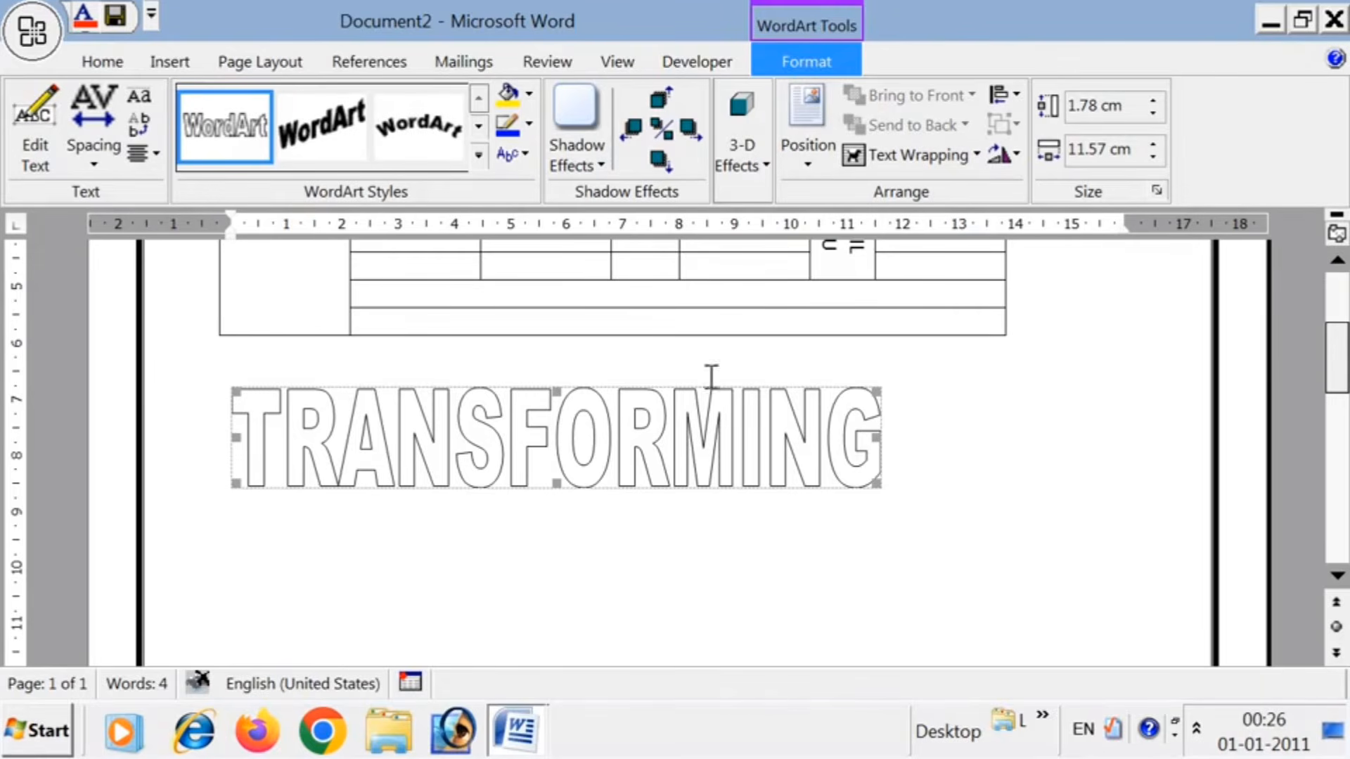
# - Set the TRANSFORMING WordArt's text wrapping to Tight and move it slightly closer to the table
pyautogui.click(904, 159)
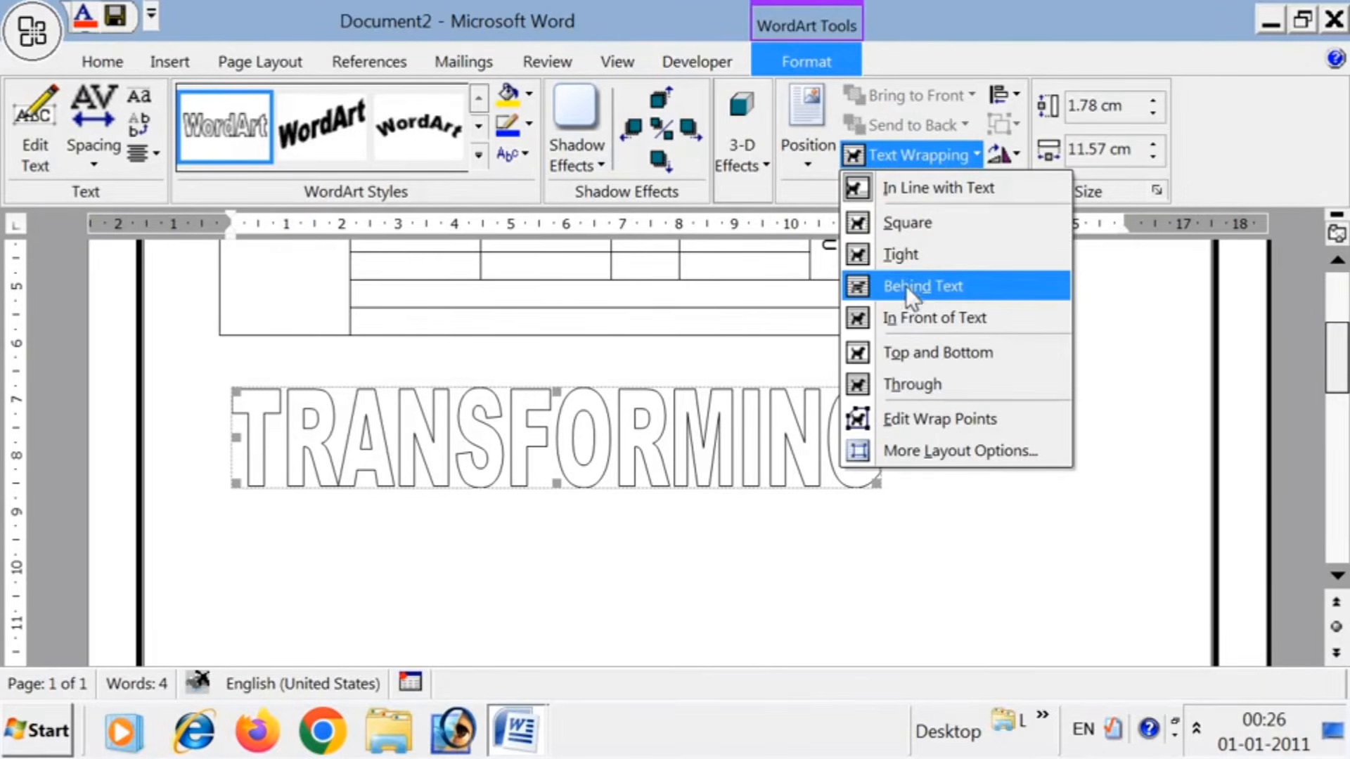
pyautogui.click(895, 255)
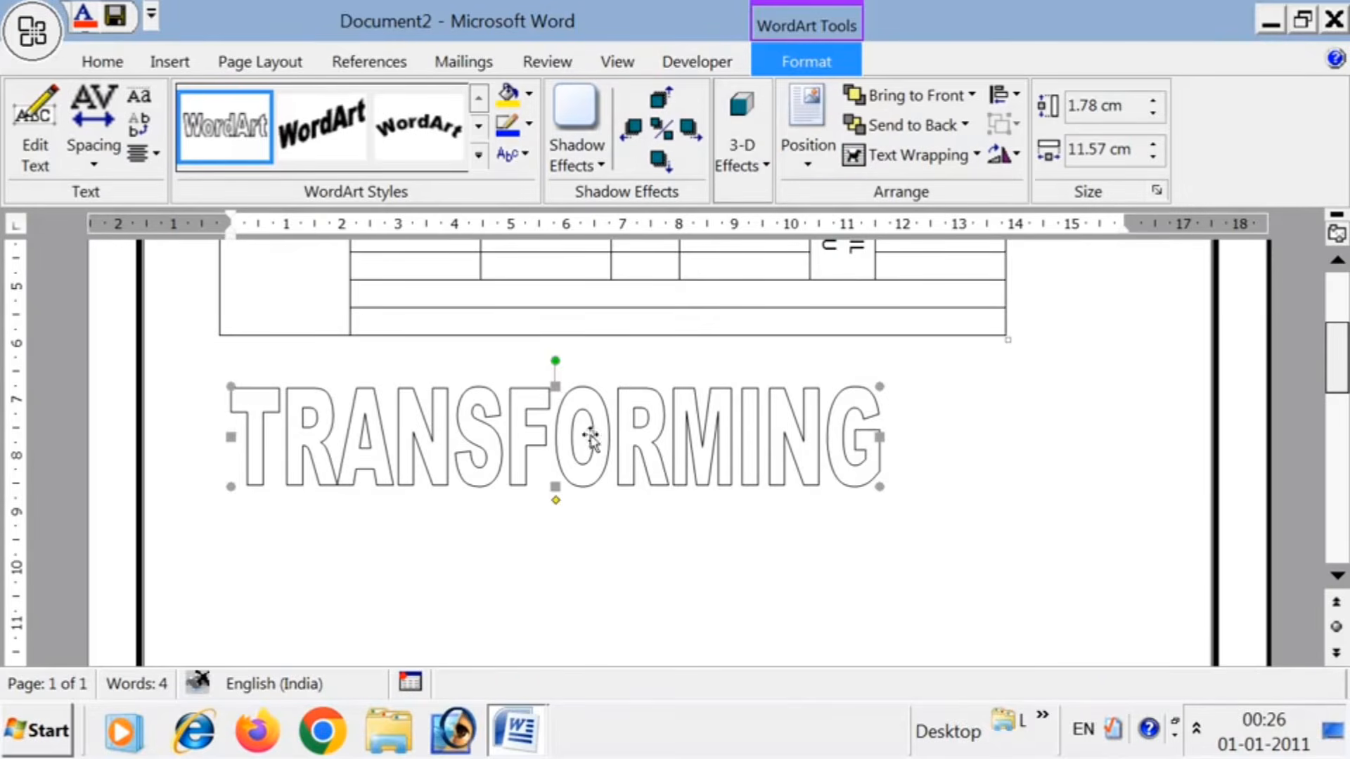
pyautogui.click(769, 448)
pyautogui.click(671, 458)
pyautogui.moveTo(454, 471); pyautogui.dragTo(639, 437)
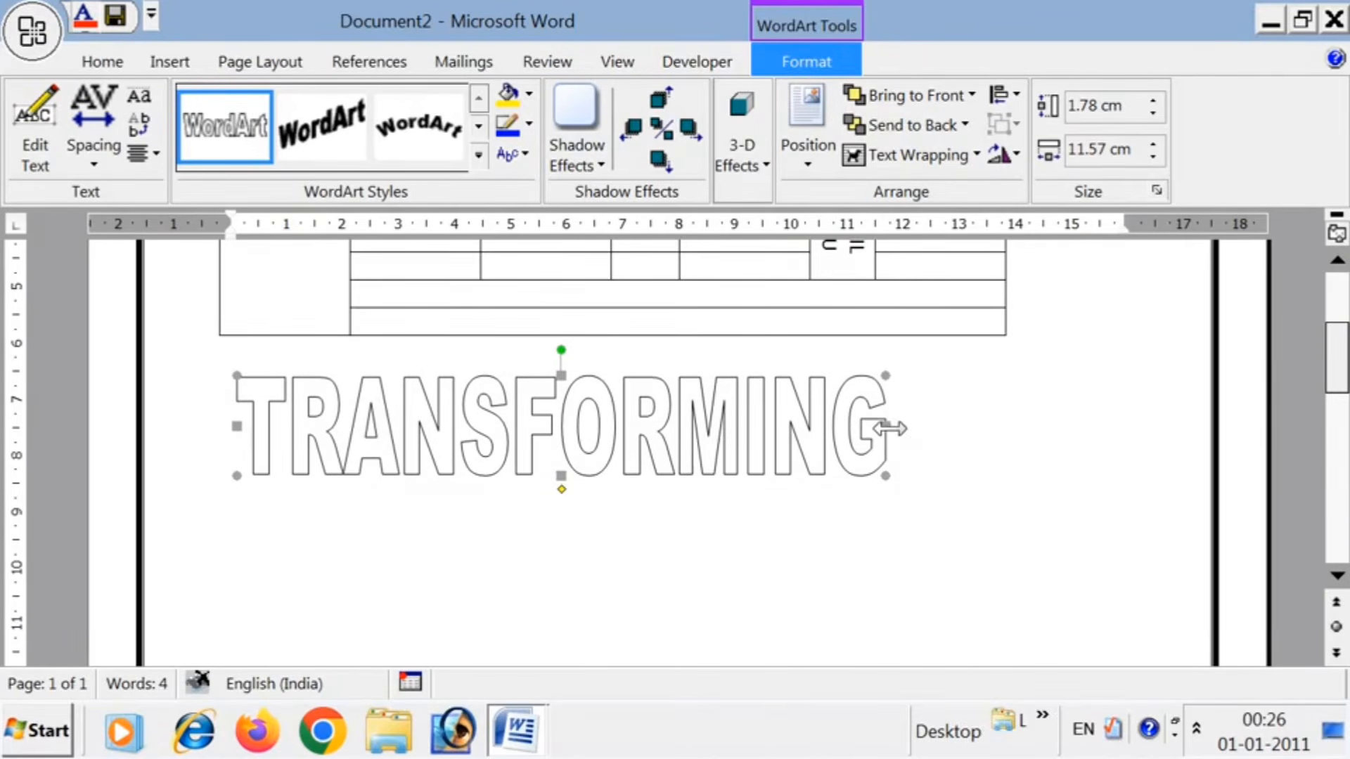
# - Resize the TRANSFORMING WordArt to about 15.08 cm wide and 1.31 cm high, and place it just beneath the table
pyautogui.moveTo(888, 426); pyautogui.dragTo(1123, 425)
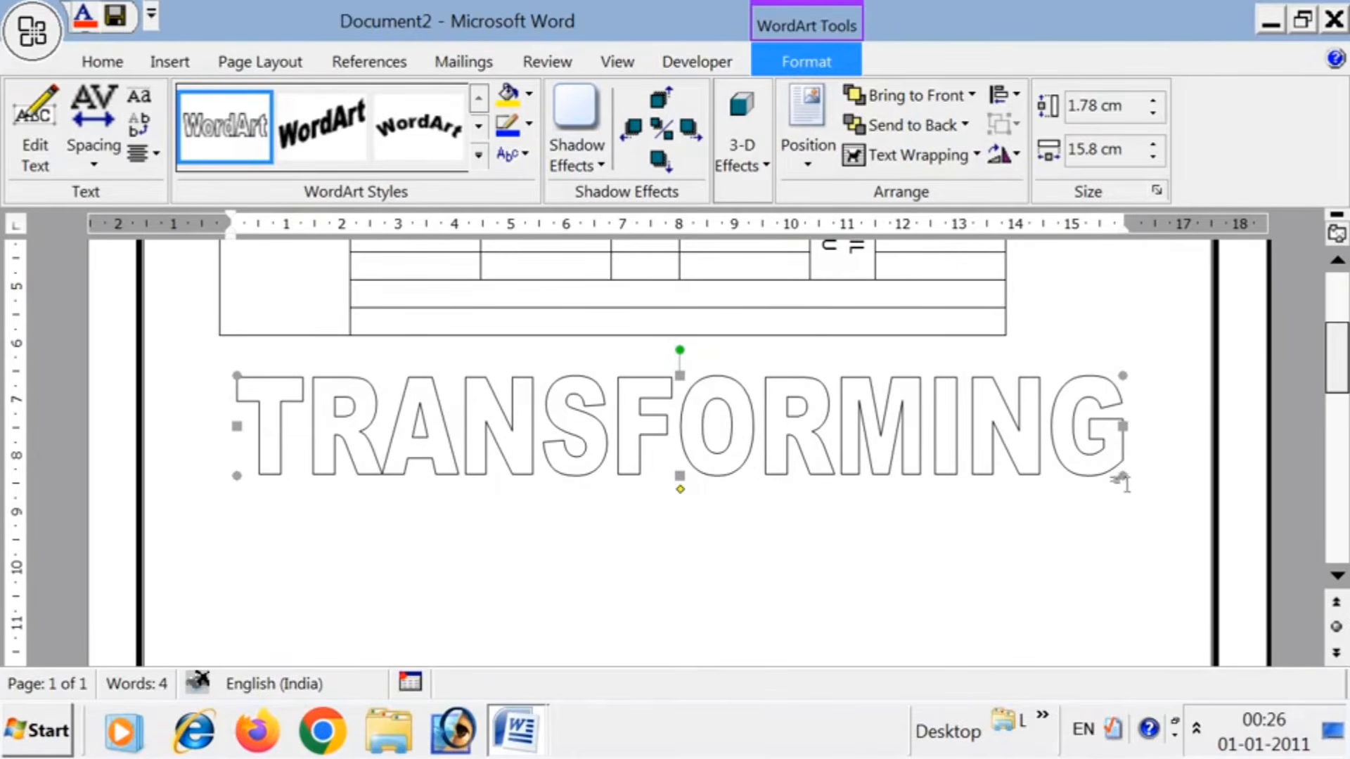
pyautogui.moveTo(1125, 478); pyautogui.dragTo(1084, 450)
pyautogui.click(646, 402)
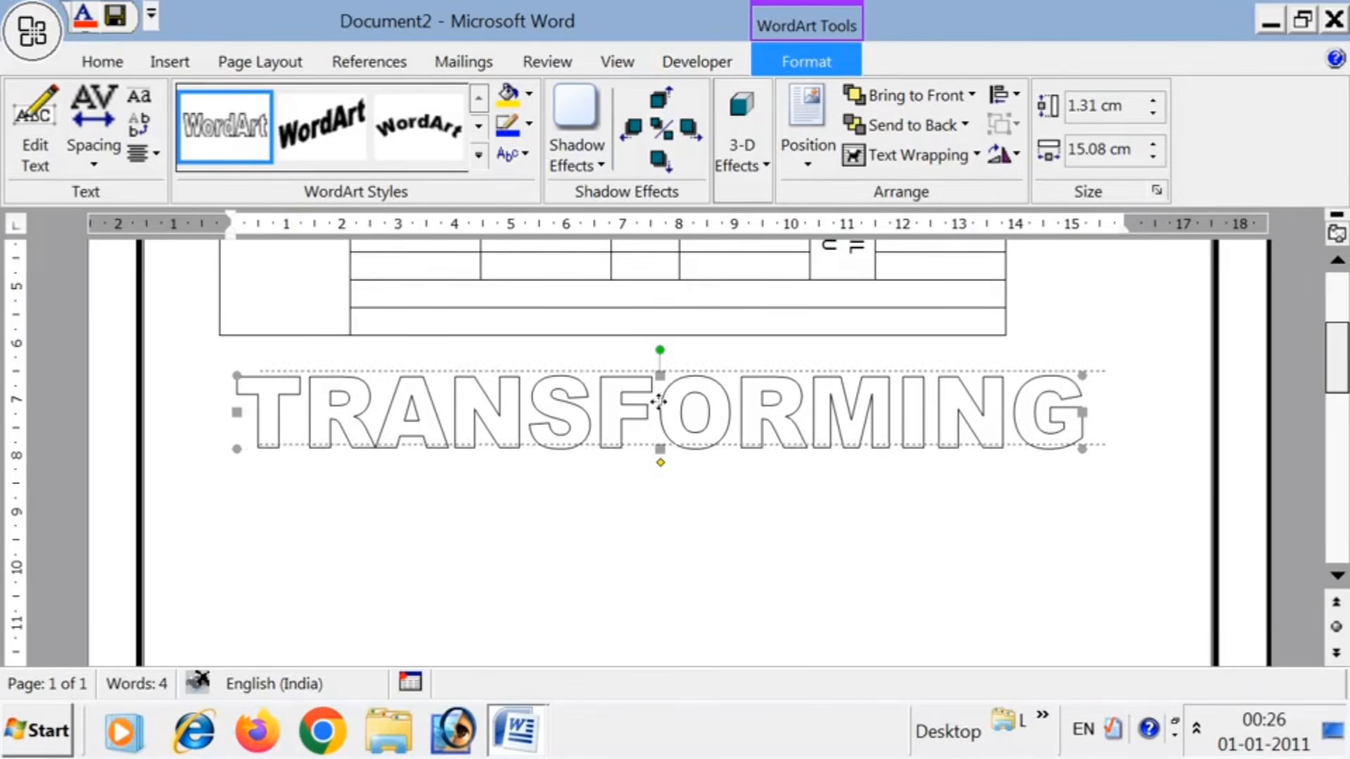
pyautogui.moveTo(647, 403); pyautogui.dragTo(642, 383)
pyautogui.click(683, 496)
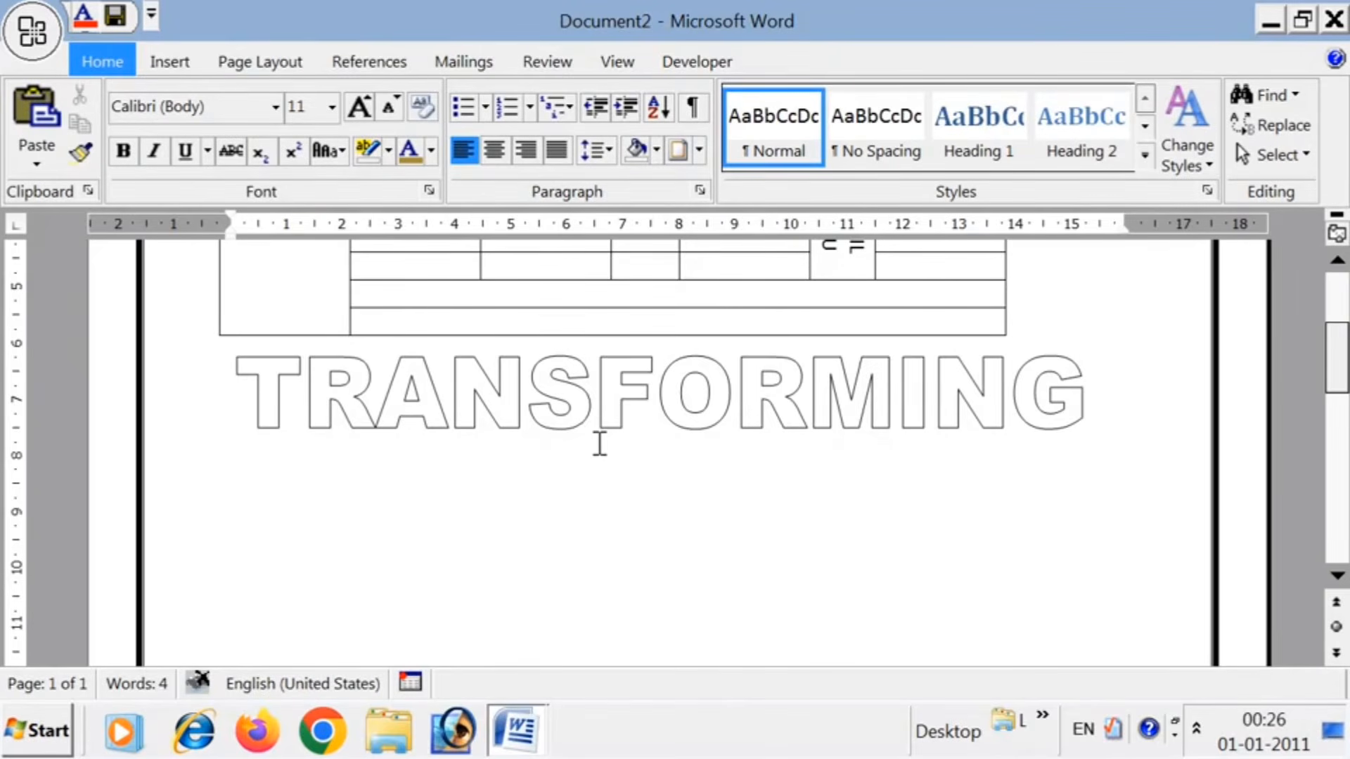
# - Begin a paragraph below the WordArt with the text "NITI Ayayog is mandated to monitor"
pyautogui.click(523, 402)
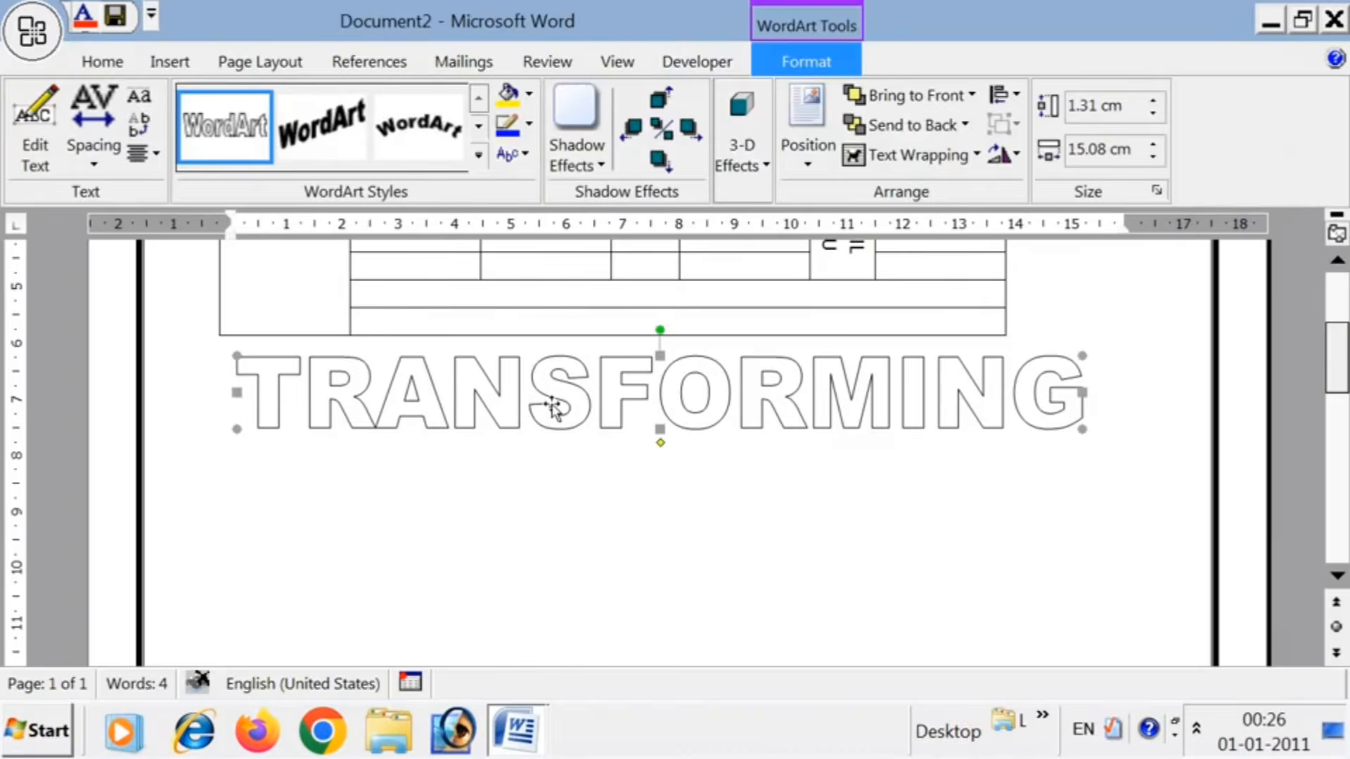
pyautogui.scroll(-1, 644, 497)
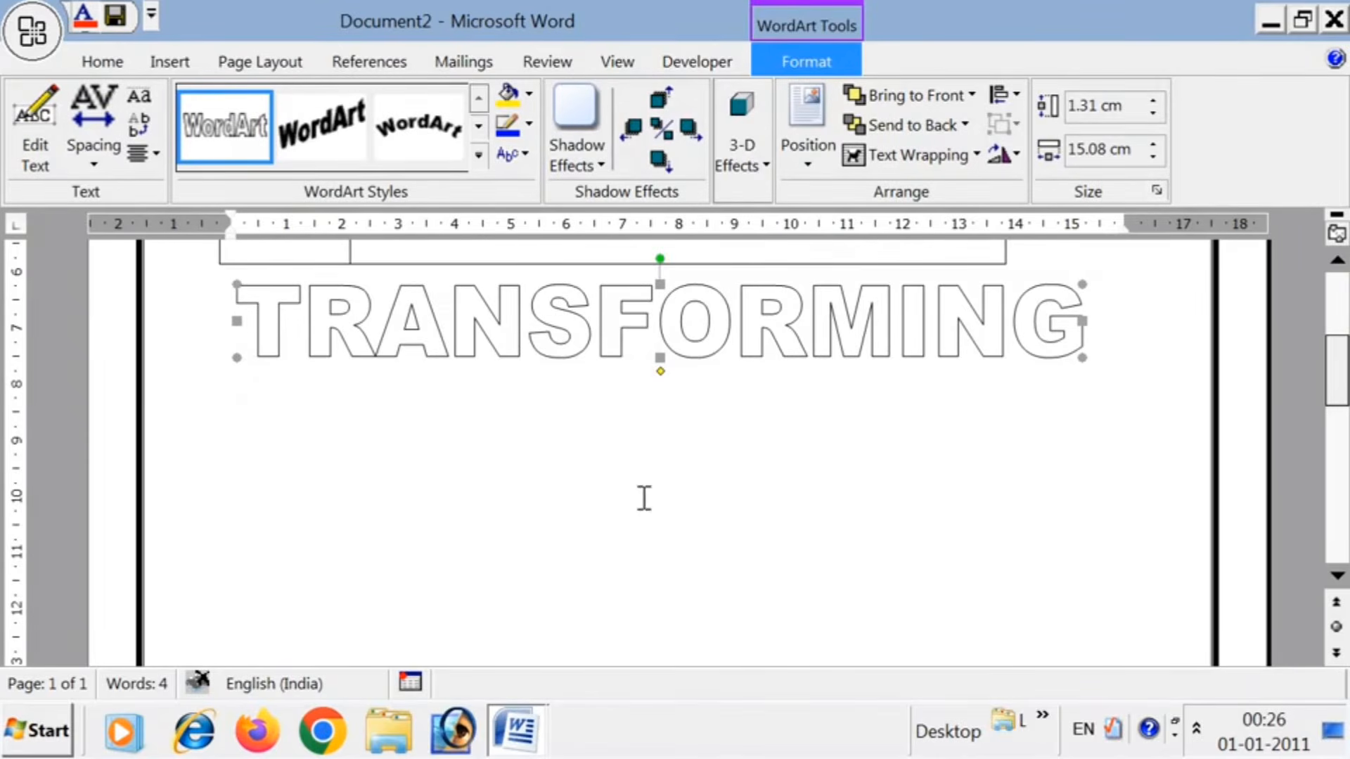
pyautogui.click(637, 481)
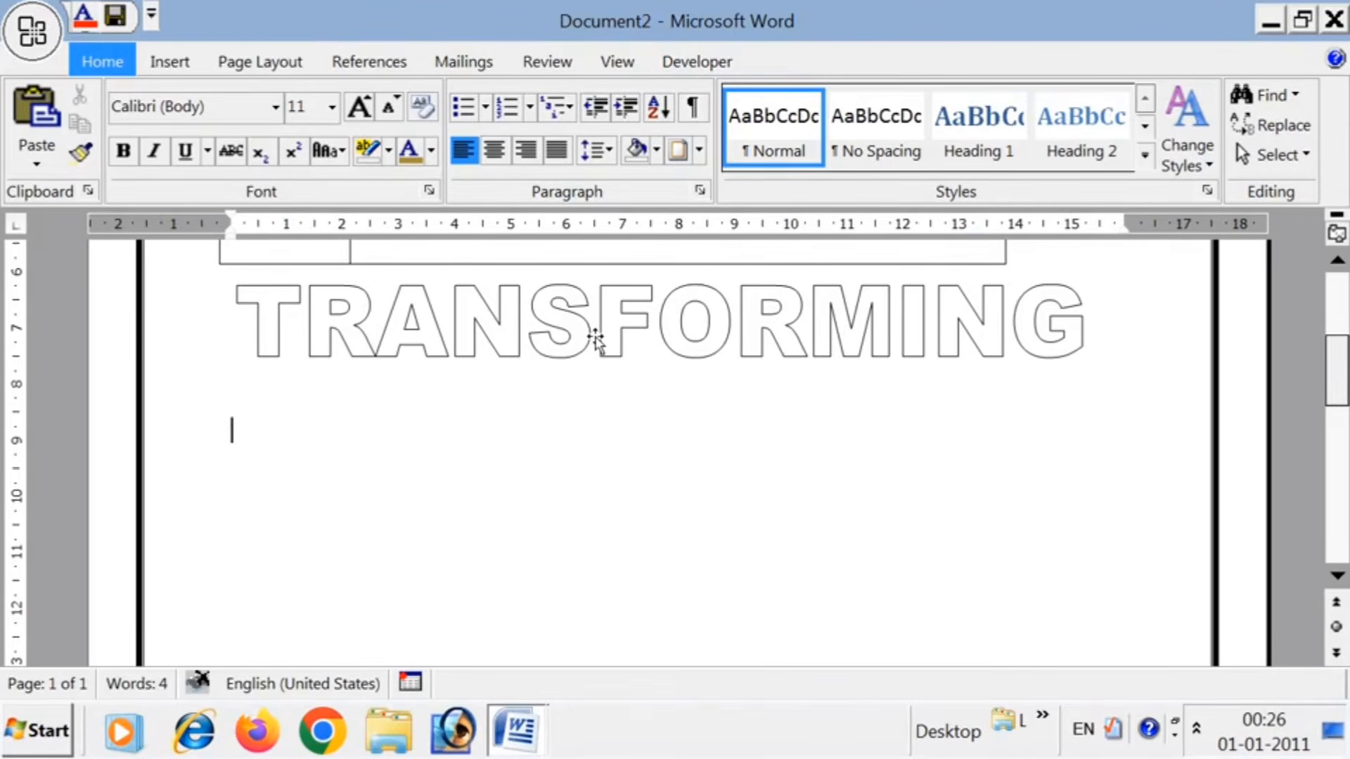
pyautogui.write('NITI ')
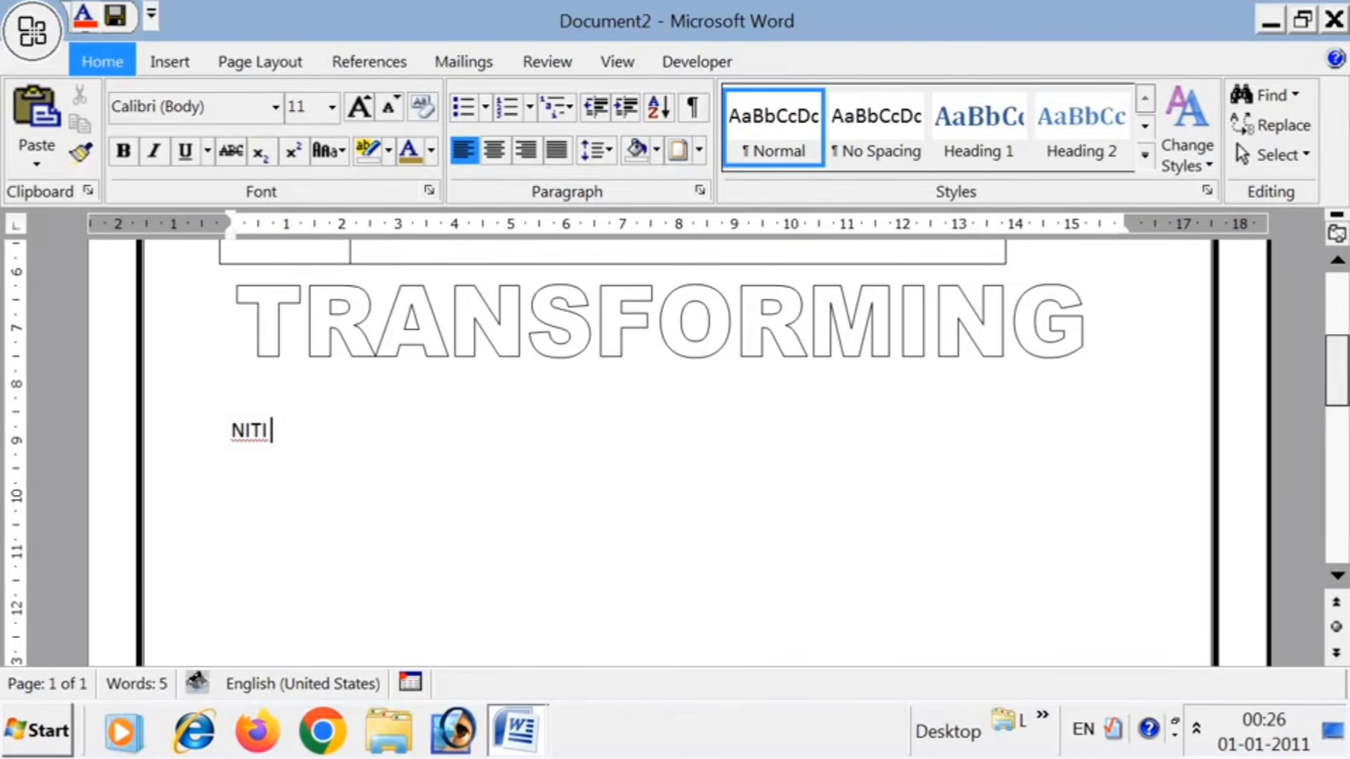
pyautogui.write('Ayo')
pyautogui.press('BackSpace')
pyautogui.write('ay')
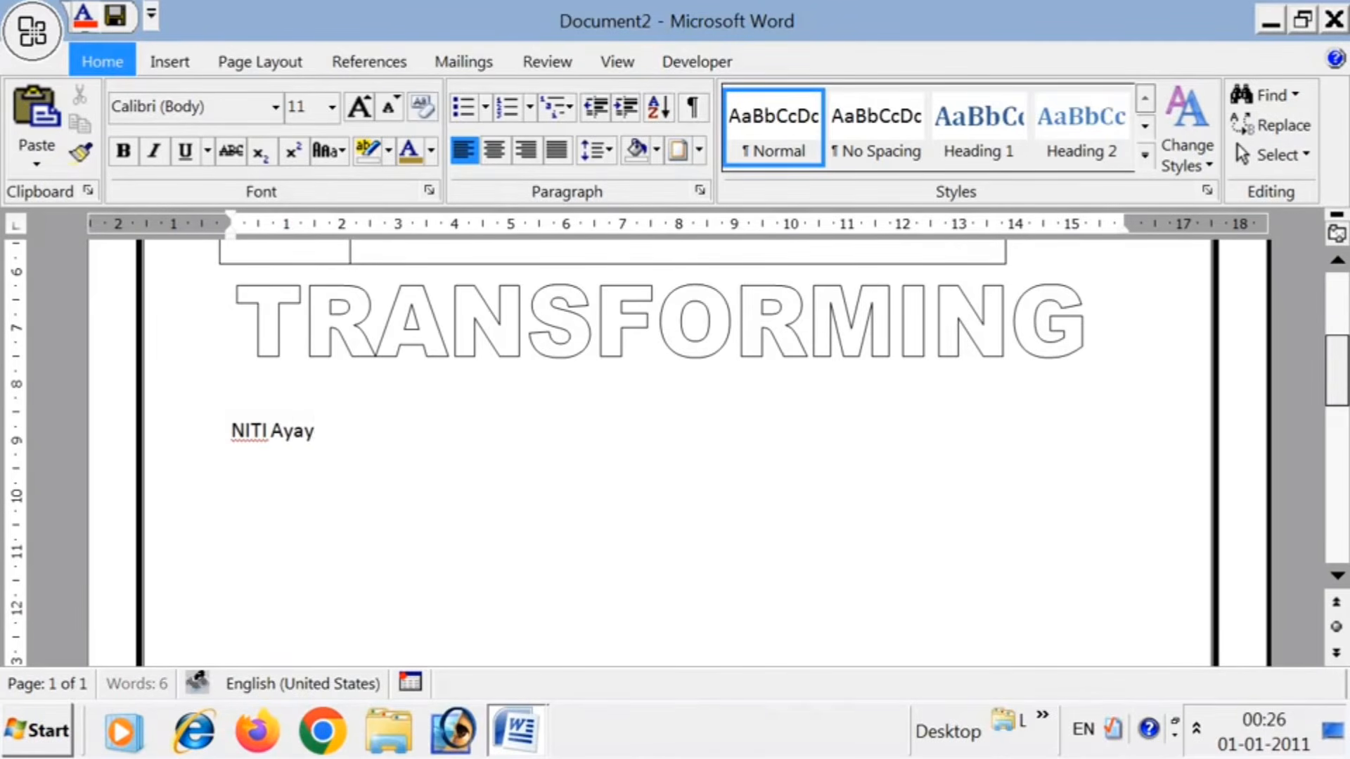
pyautogui.write('og is ma')
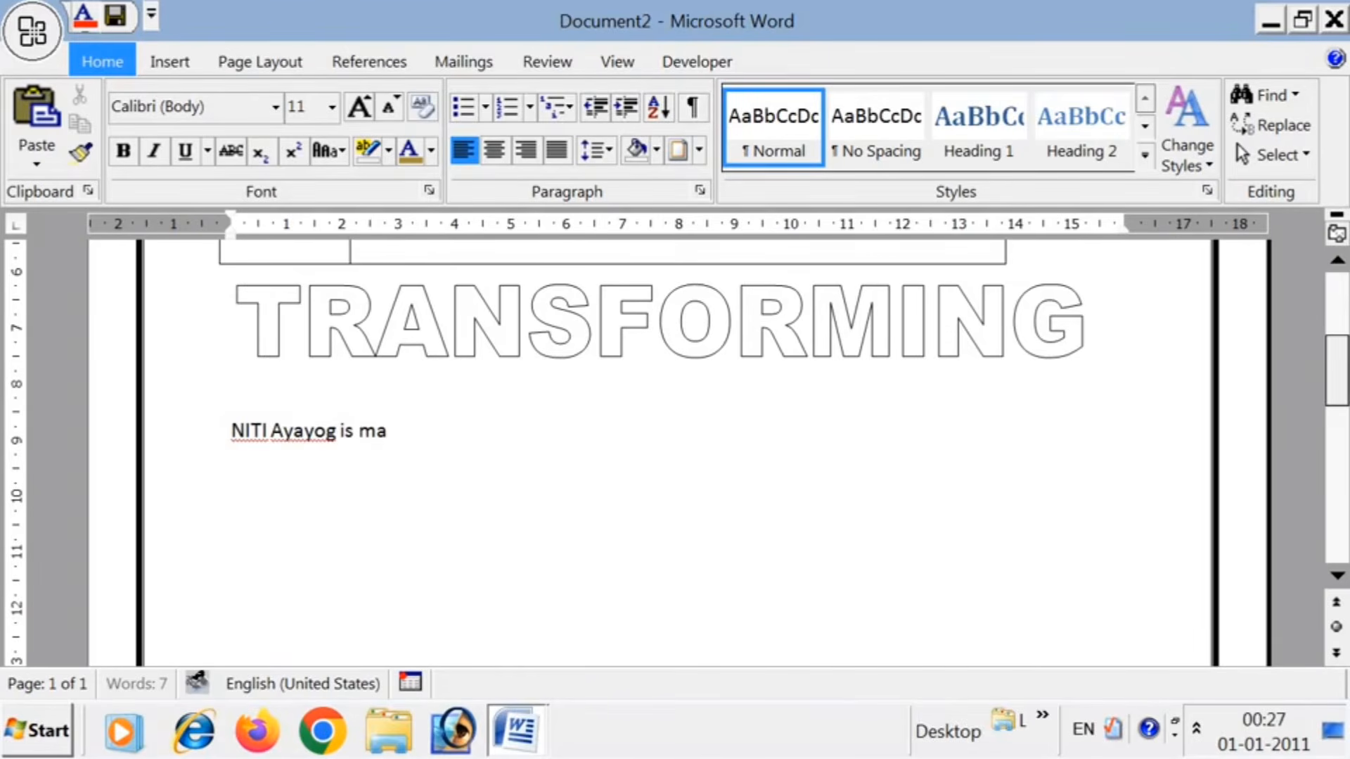
pyautogui.write('ndated to a')
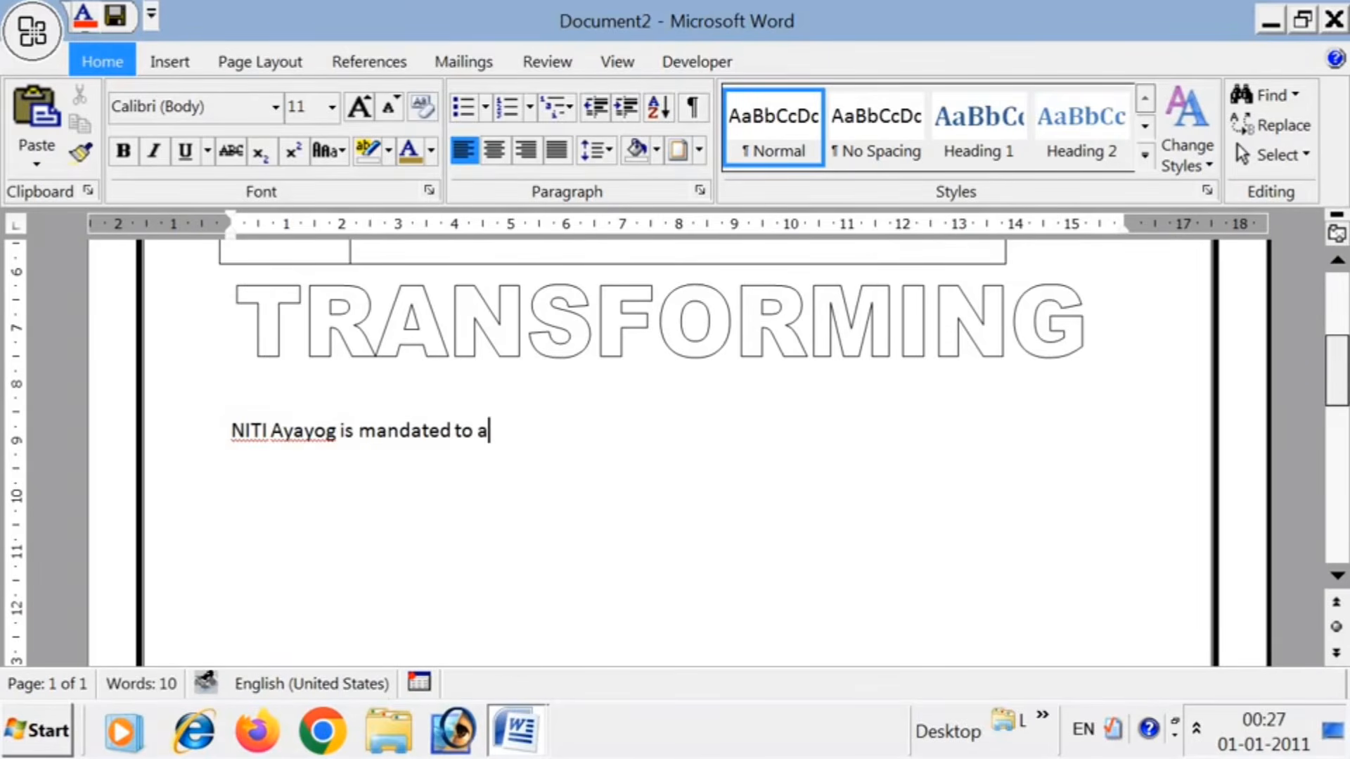
pyautogui.press('BackSpace')
pyautogui.write('o o')
pyautogui.press('BackSpace')
pyautogui.write('monitor')
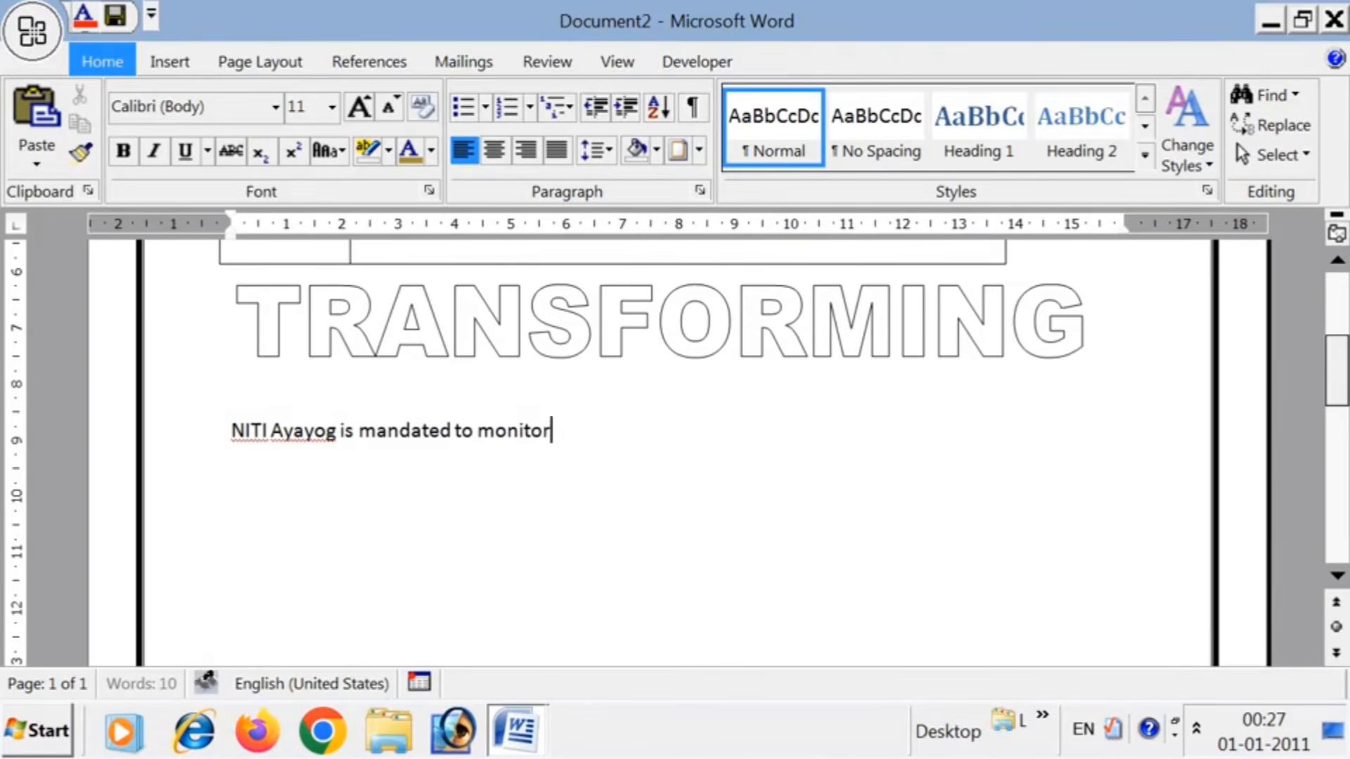
# - Continue the sentence with ", corordinate and ensure implementation of the Sustainable"
pyautogui.write(' , coror')
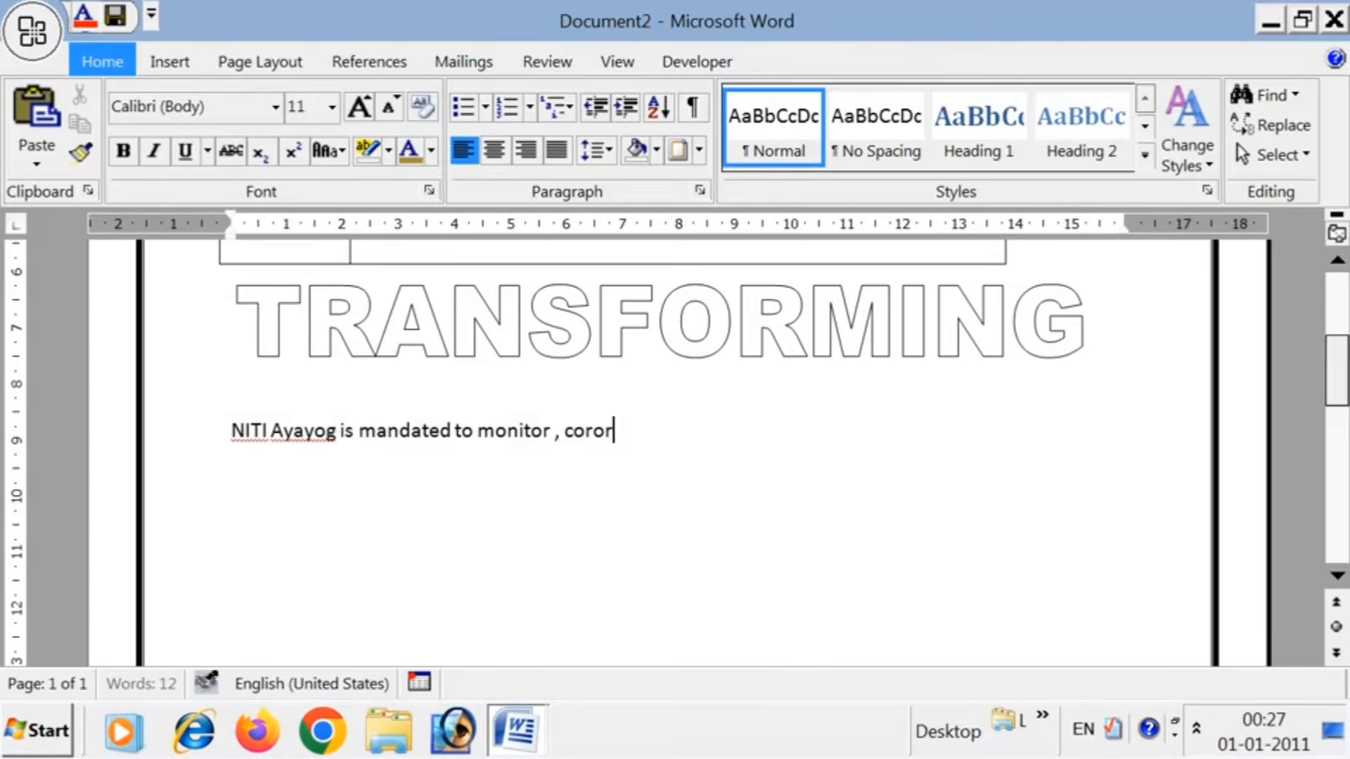
pyautogui.write('dinate ')
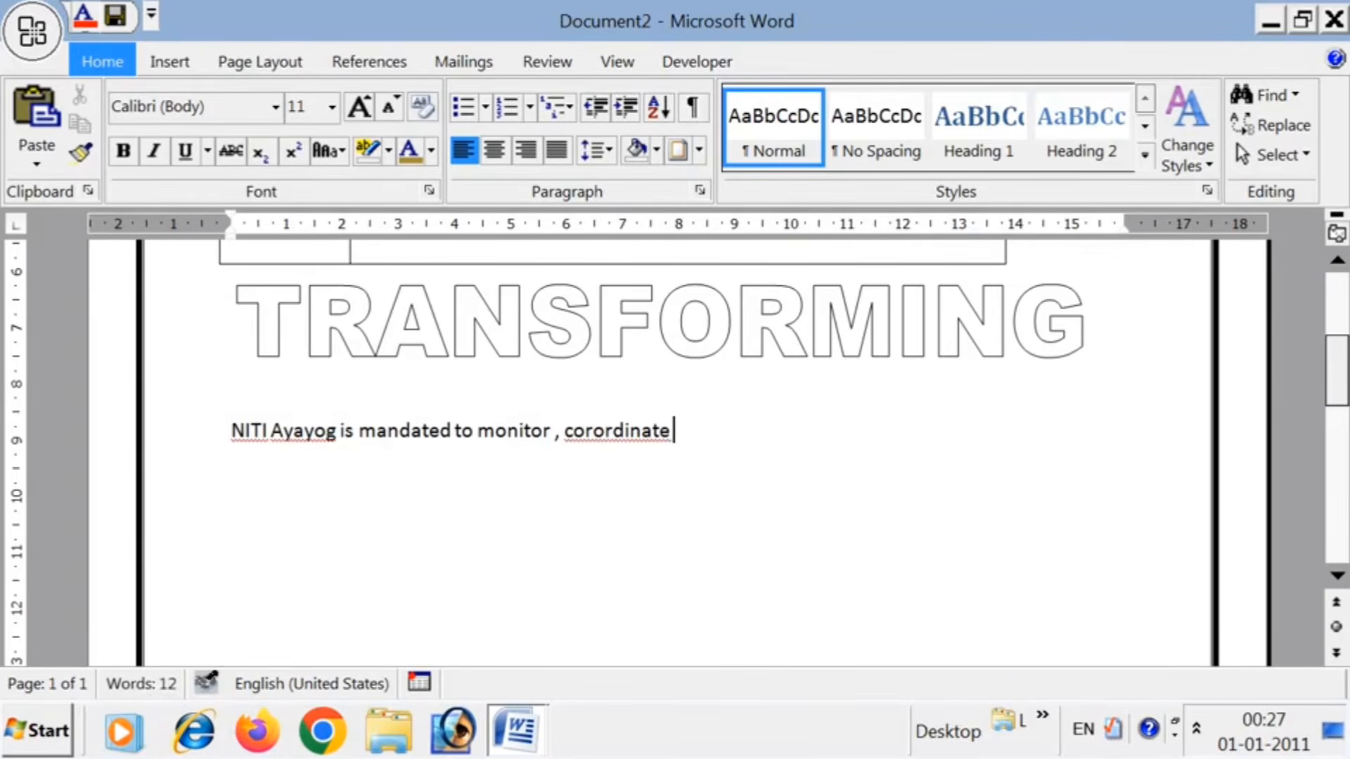
pyautogui.write('and ensure')
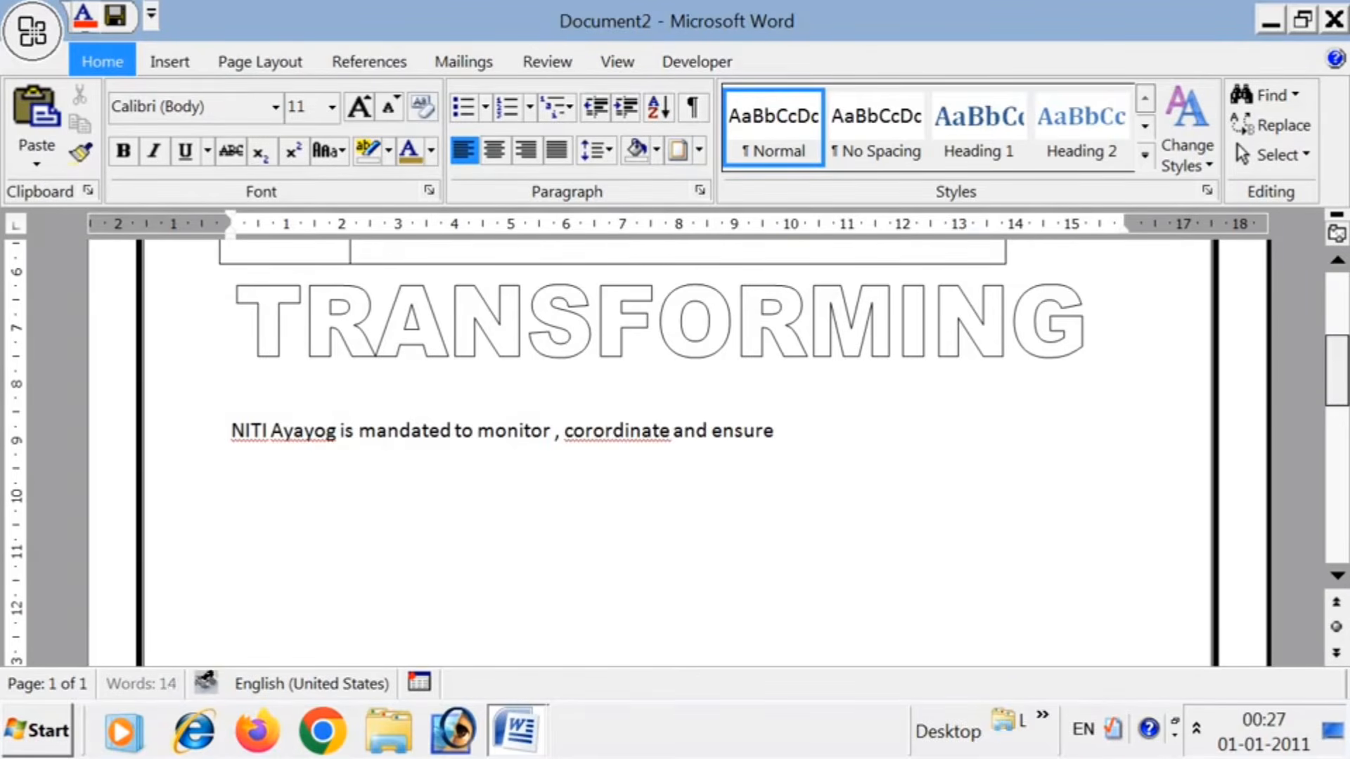
pyautogui.write(' imlep')
pyautogui.press('BackSpace')
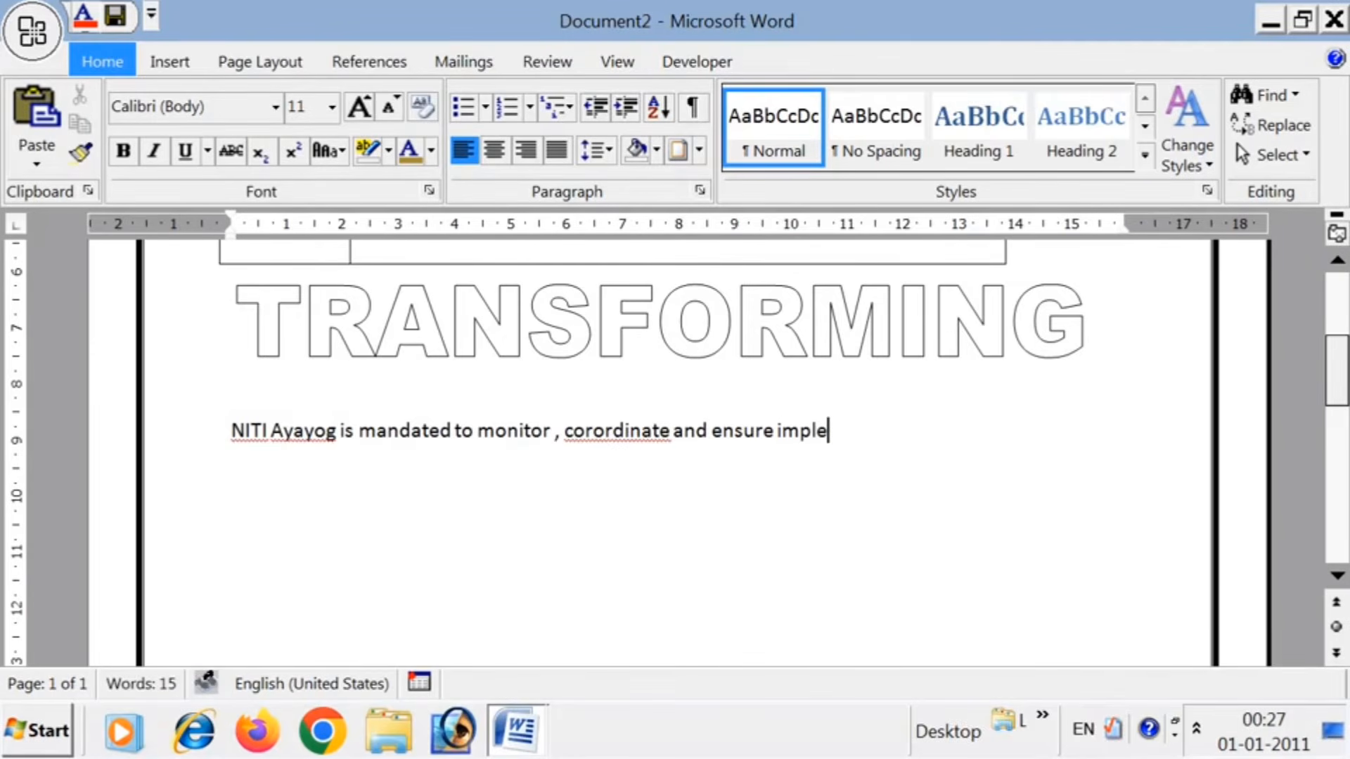
pyautogui.write('mentation o')
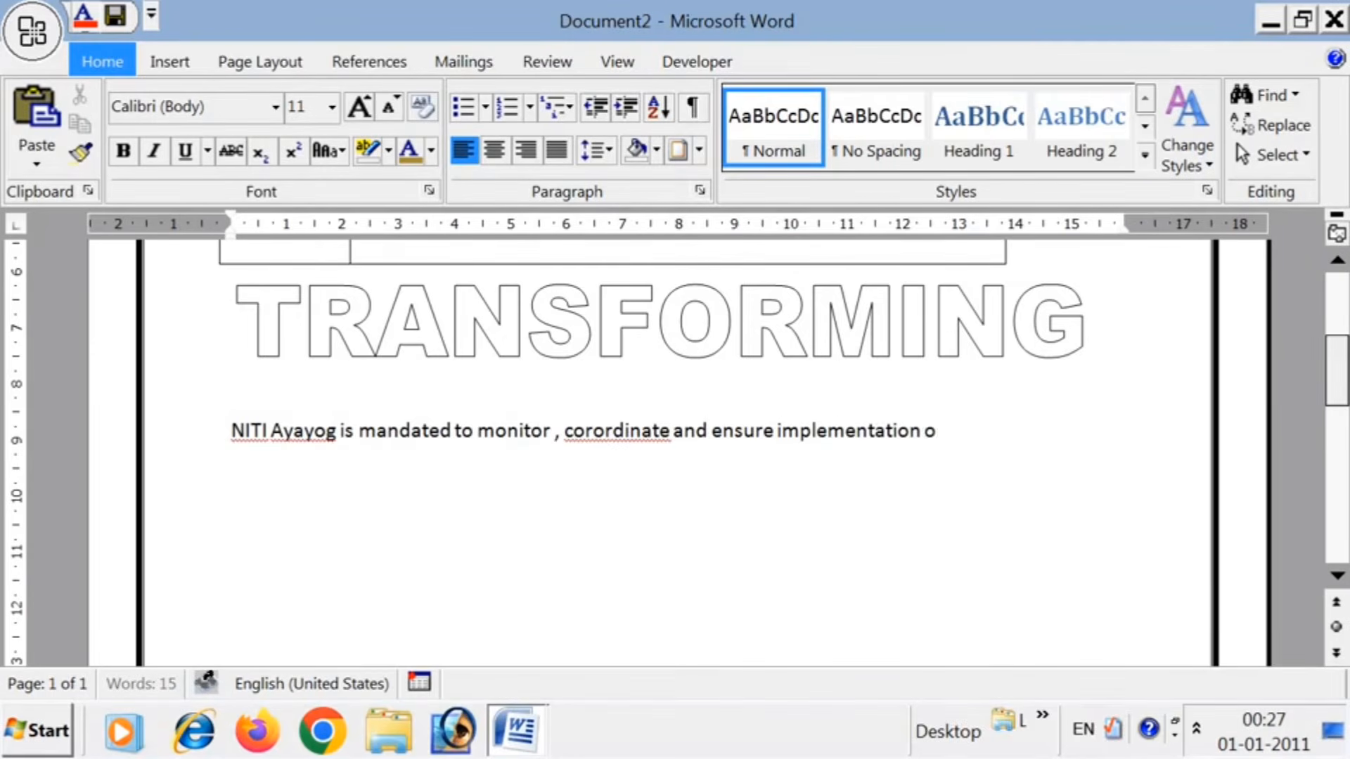
pyautogui.write('f the S')
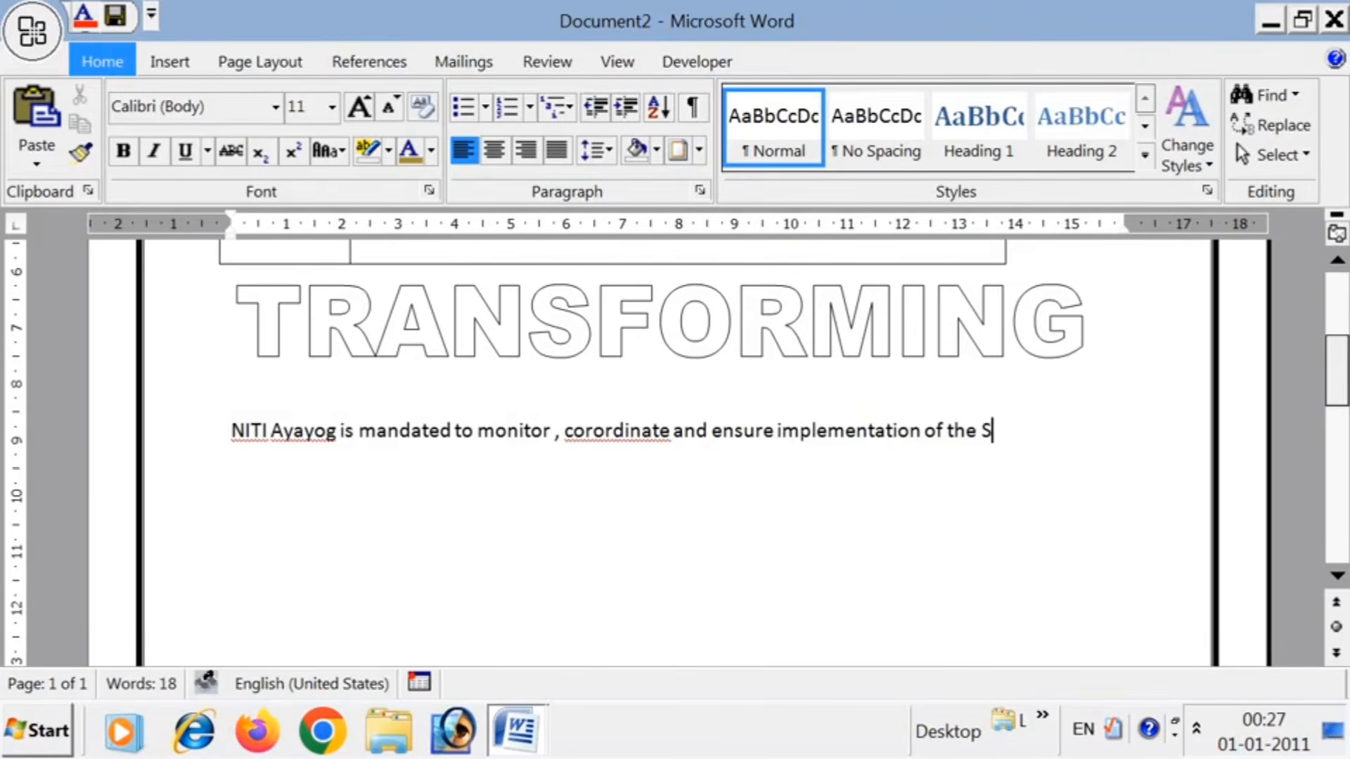
pyautogui.write('y')
pyautogui.write('ustan')
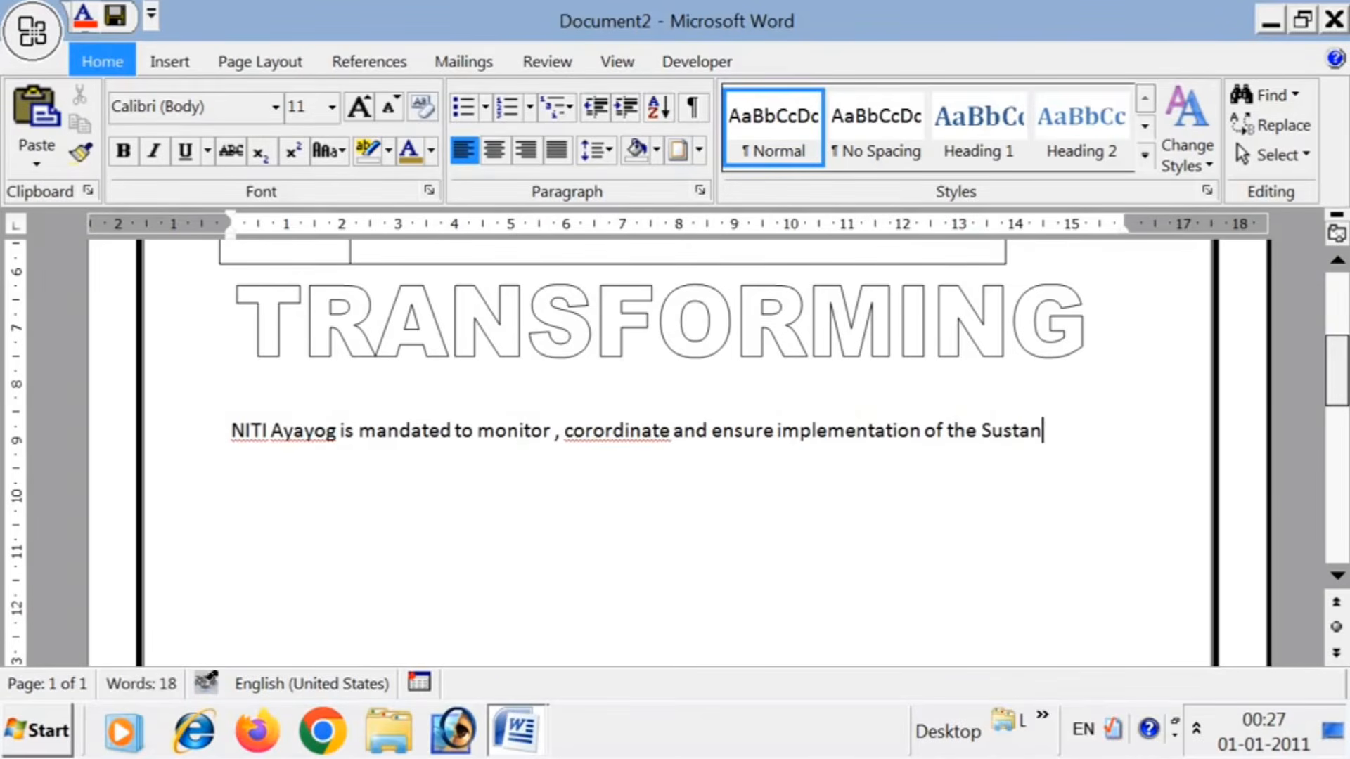
pyautogui.press('BackSpace')
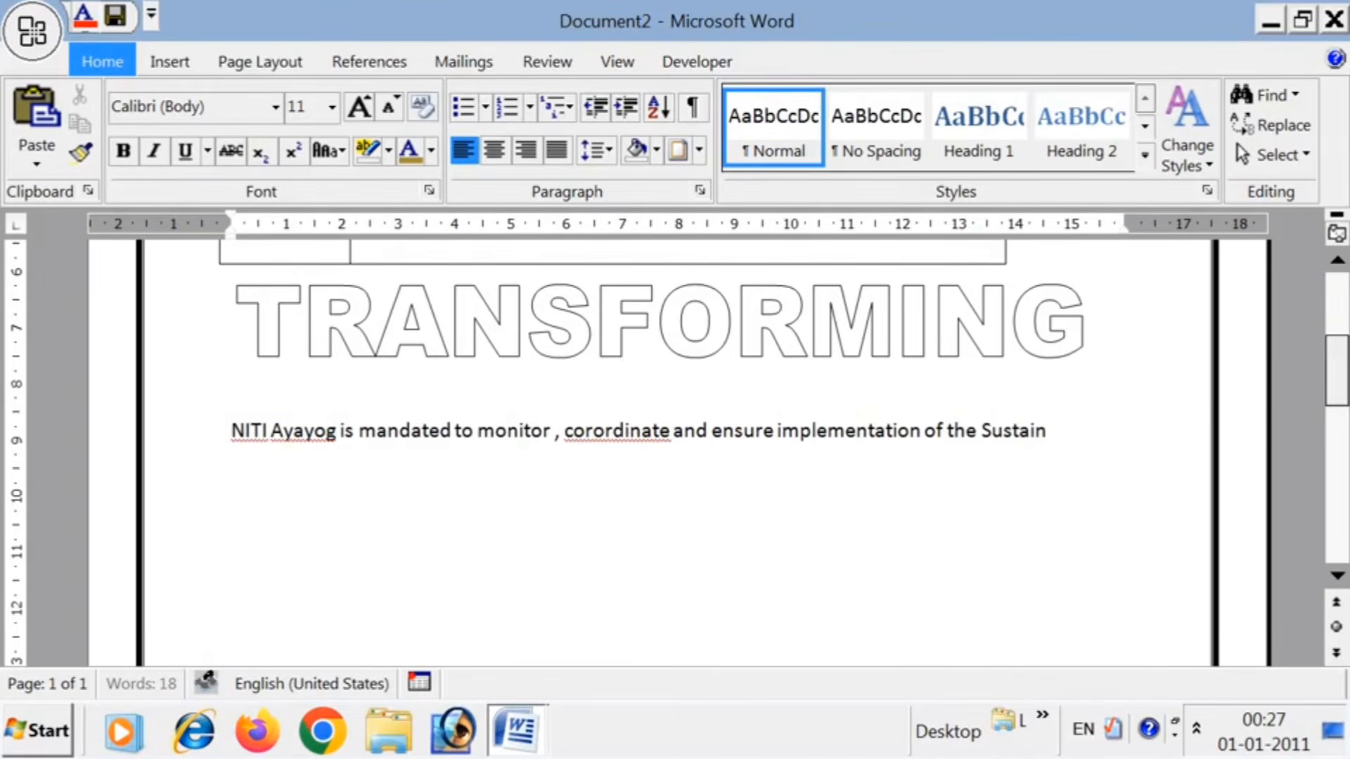
pyautogui.write('inable')
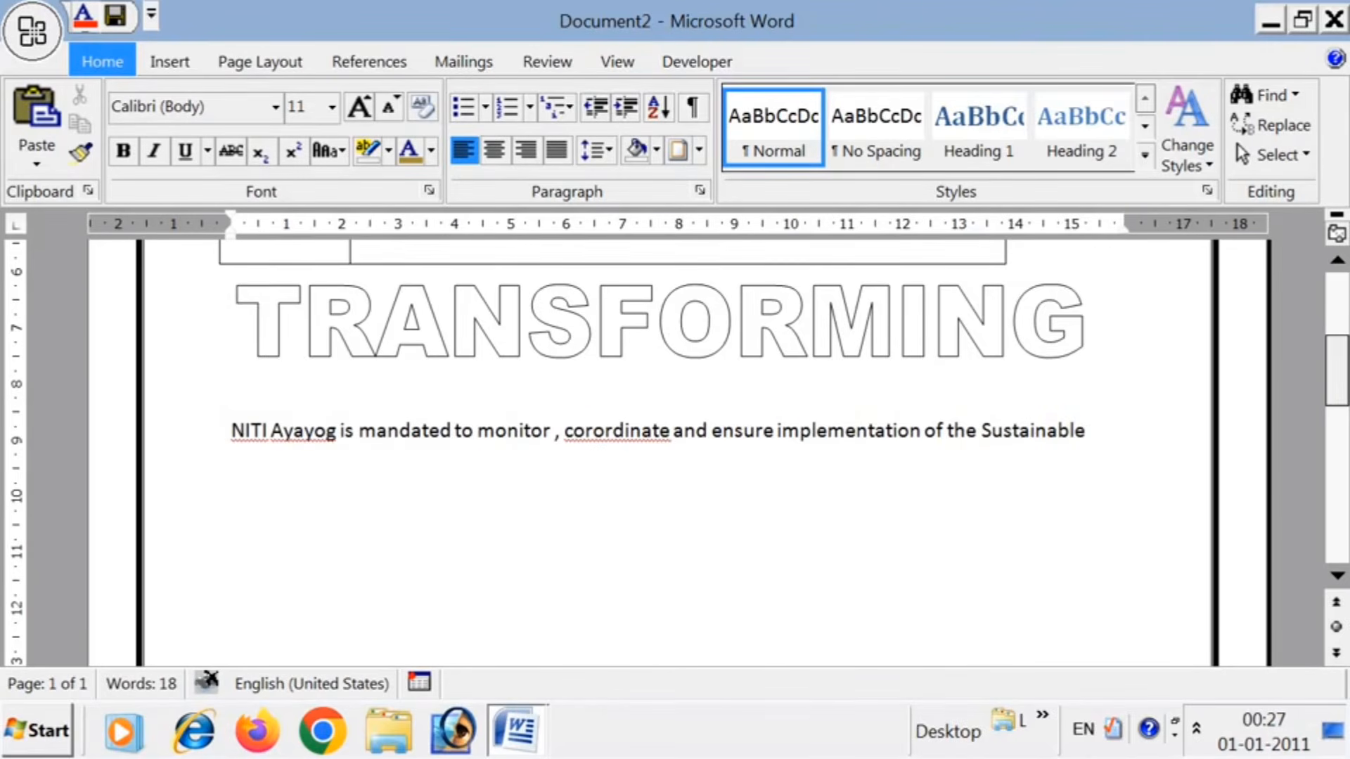
# - Start a new empty paragraph after the word Sustainable
pyautogui.press('Return')
pyautogui.press('BackSpace')
pyautogui.moveTo(1105, 425); pyautogui.dragTo(1096, 530)
pyautogui.click(1087, 520)
pyautogui.click(518, 441)
pyautogui.click(568, 417)
pyautogui.click(1090, 428)
pyautogui.press('Return')
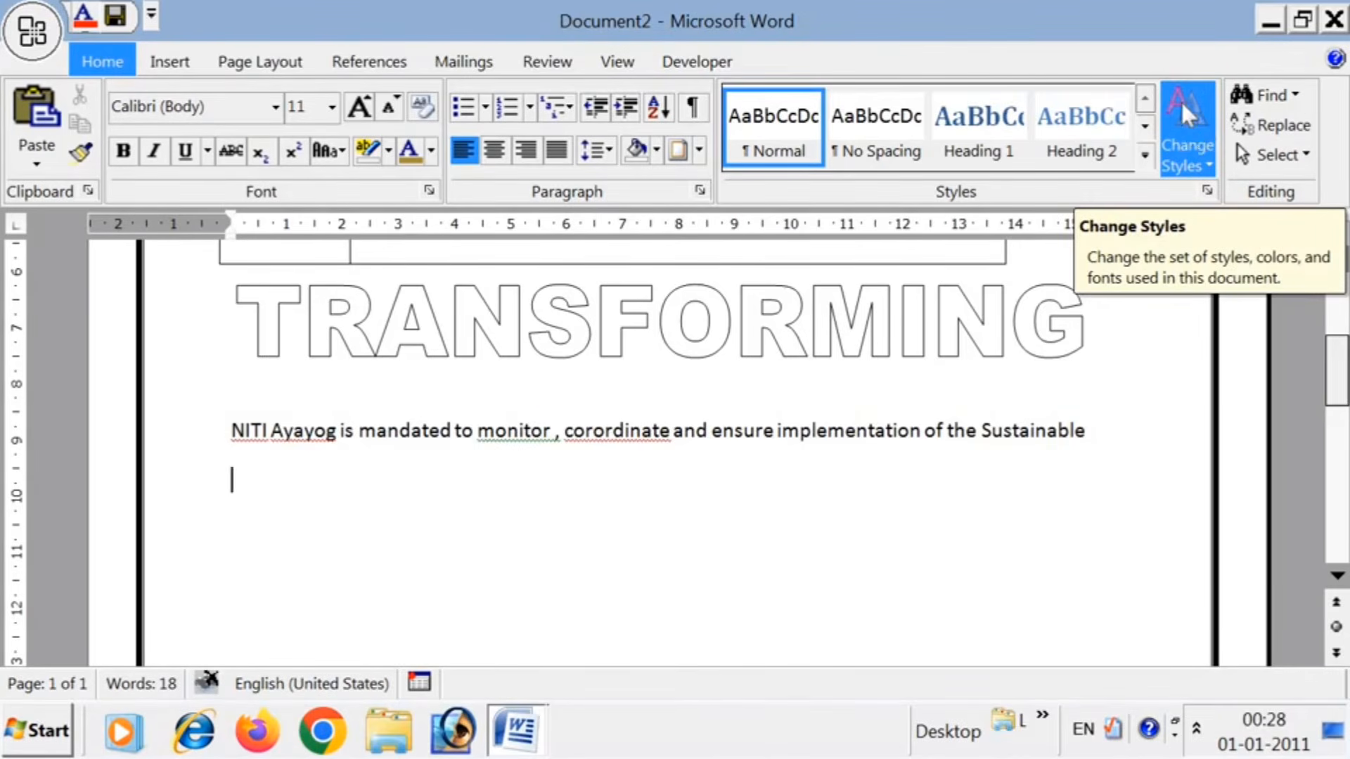
# - Minimize Document2 and switch to the Document1 window in Microsoft Word
pyautogui.click(1274, 22)
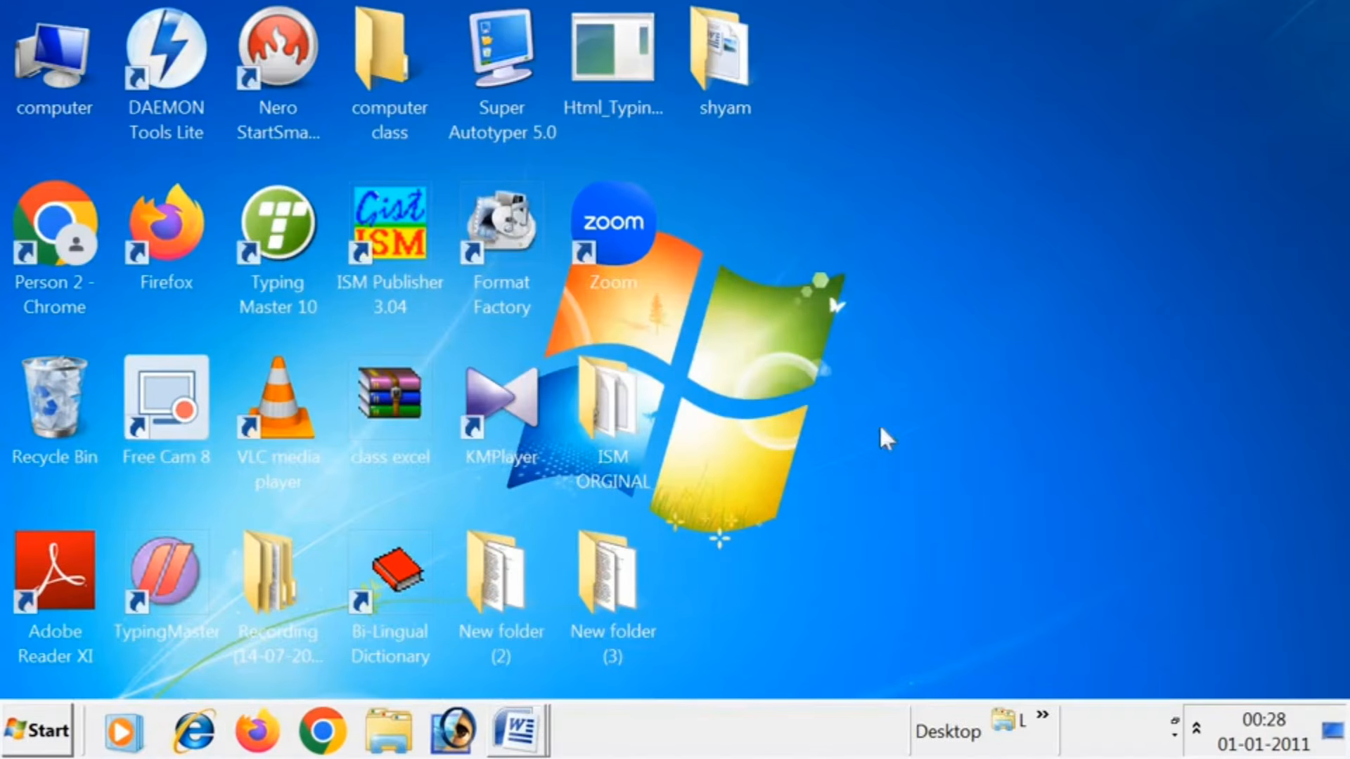
pyautogui.click(538, 744)
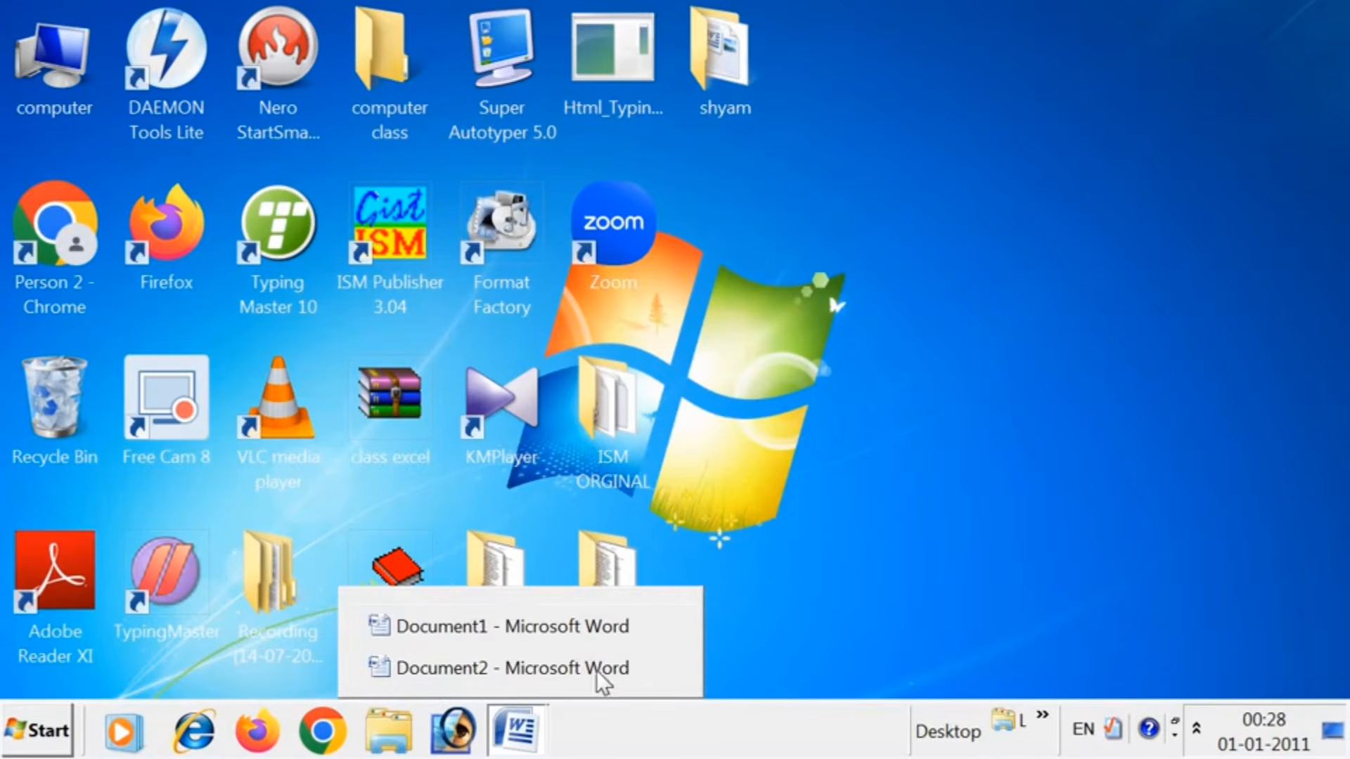
pyautogui.click(560, 636)
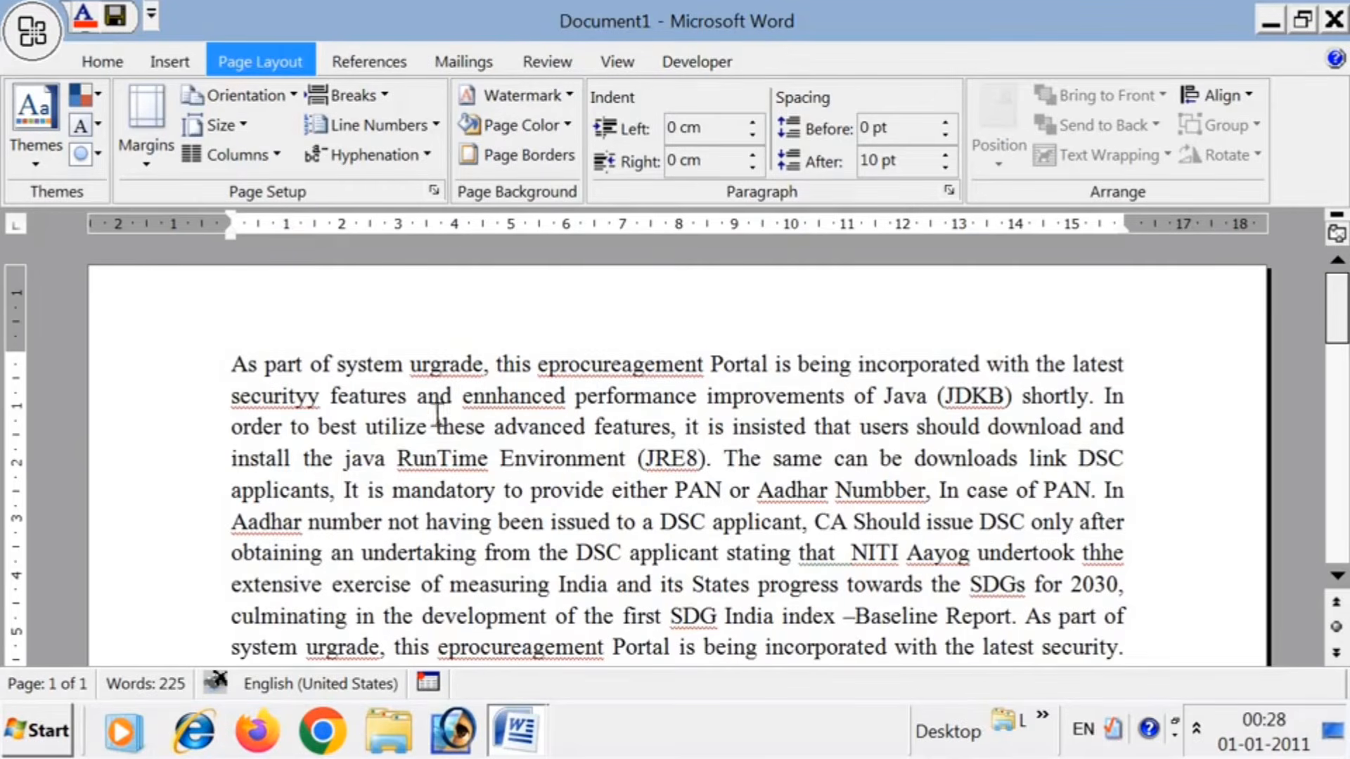
# - Add an empty paragraph after the final sentence of the text in Document1
pyautogui.click(248, 364)
pyautogui.scroll(-1, 1031, 450)
pyautogui.scroll(-2, 1031, 450)
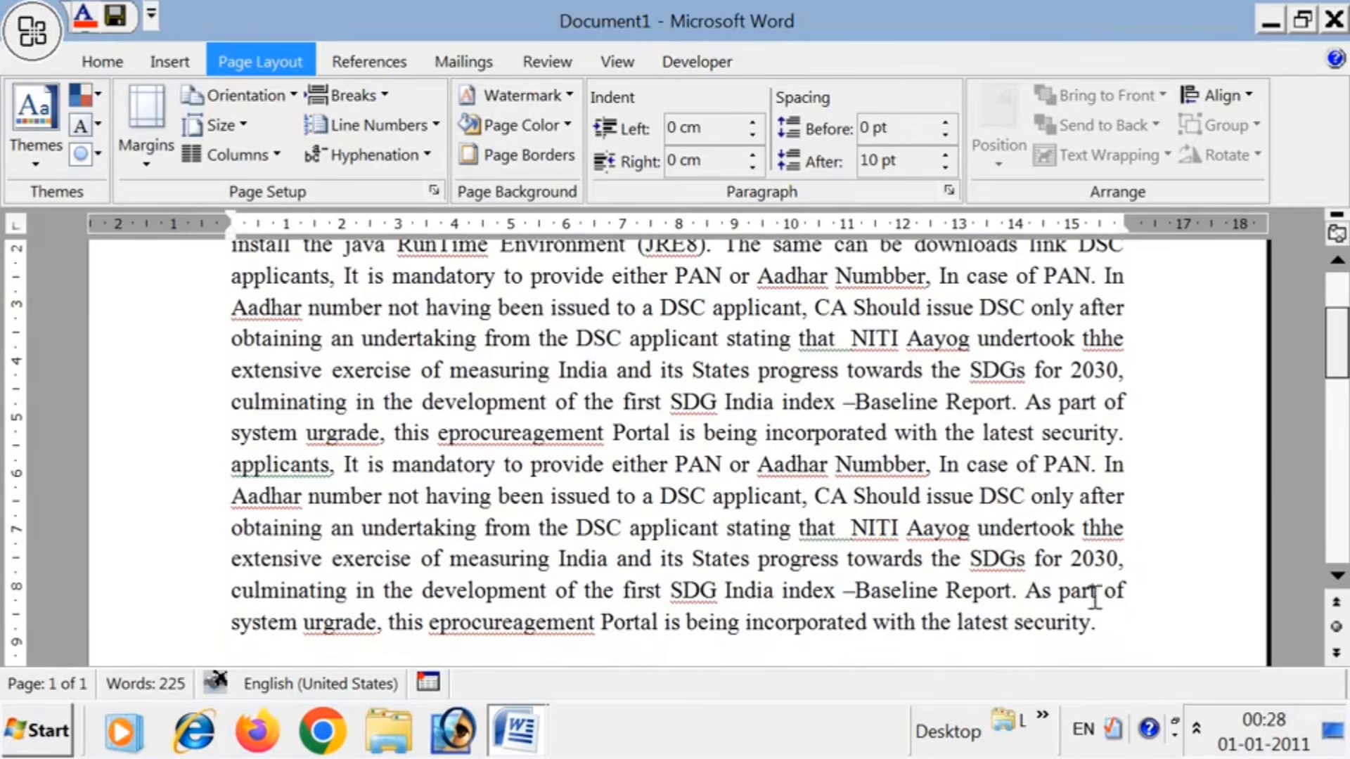
pyautogui.click(1100, 622)
pyautogui.scroll(-1, 1136, 621)
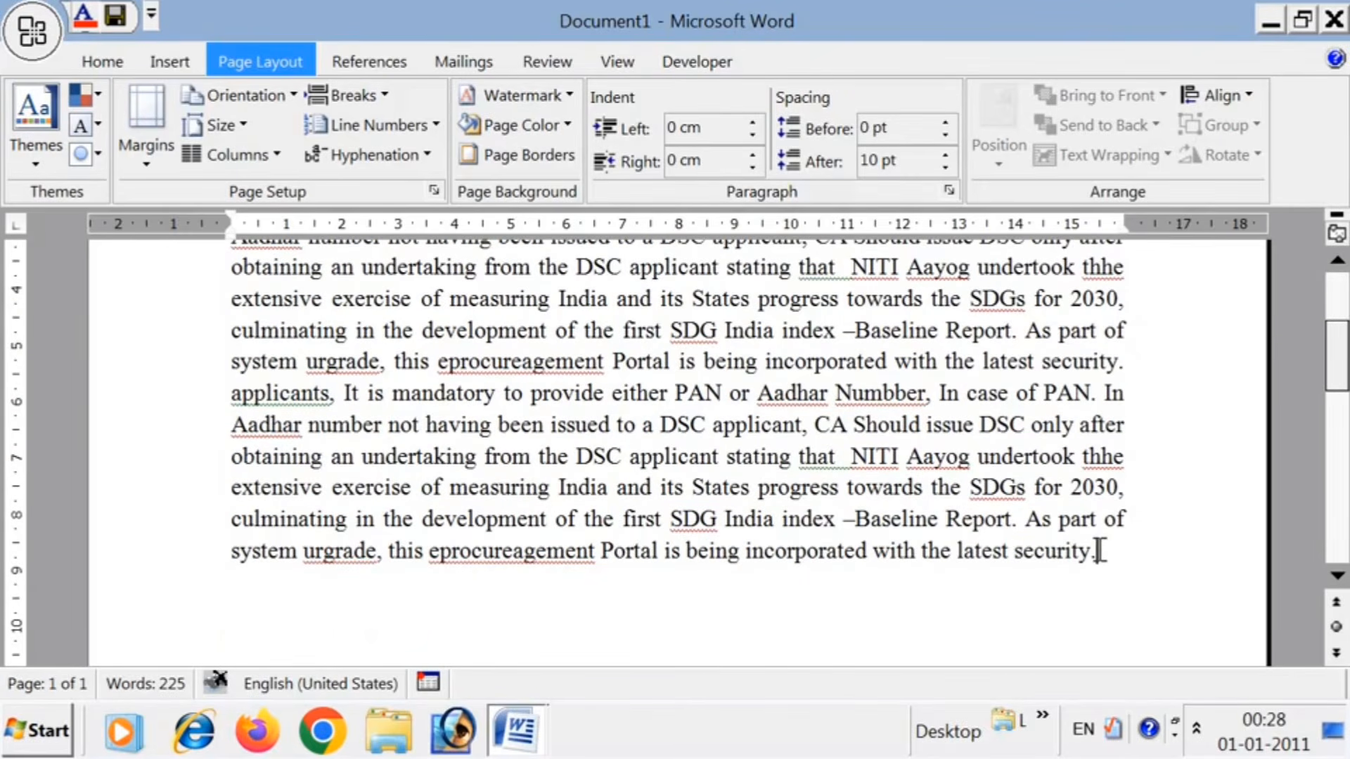
pyautogui.press('Return')
pyautogui.scroll(2, 1047, 612)
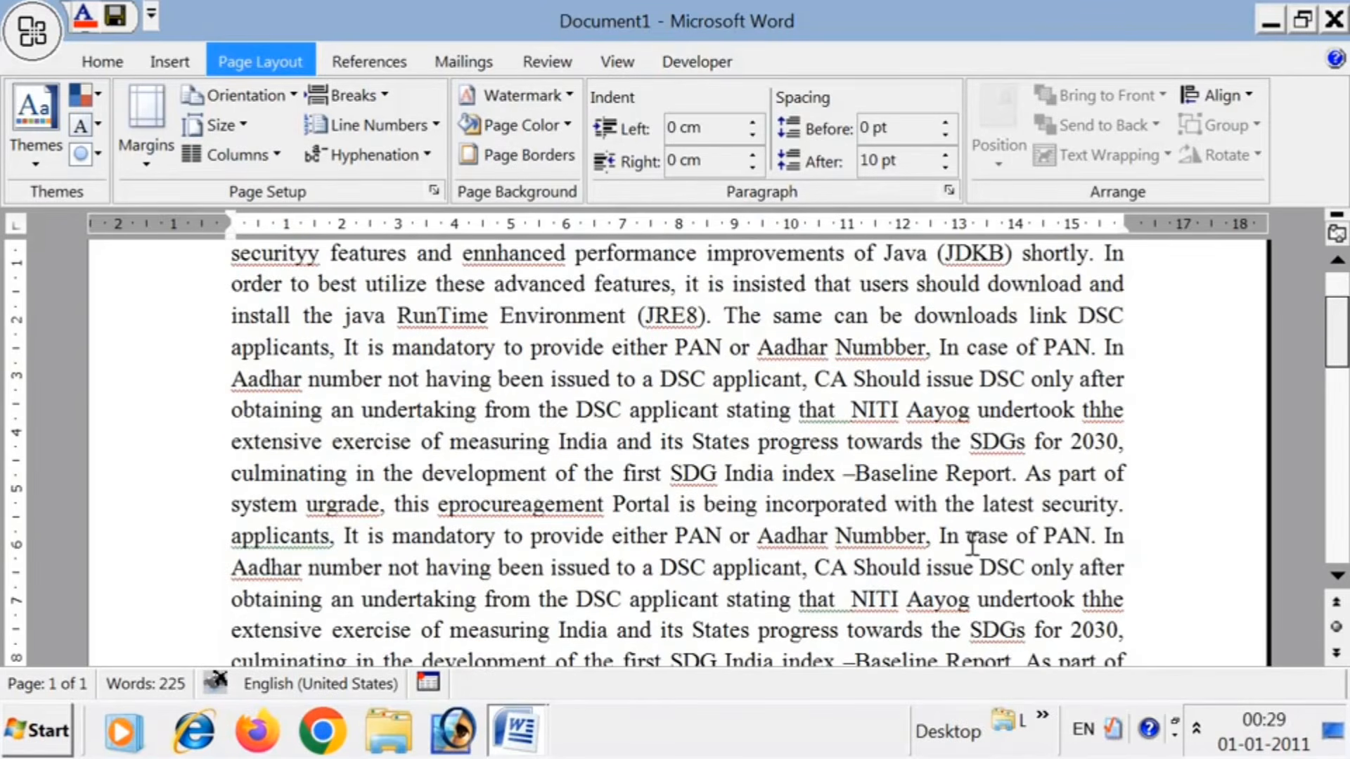
pyautogui.scroll(2, 970, 542)
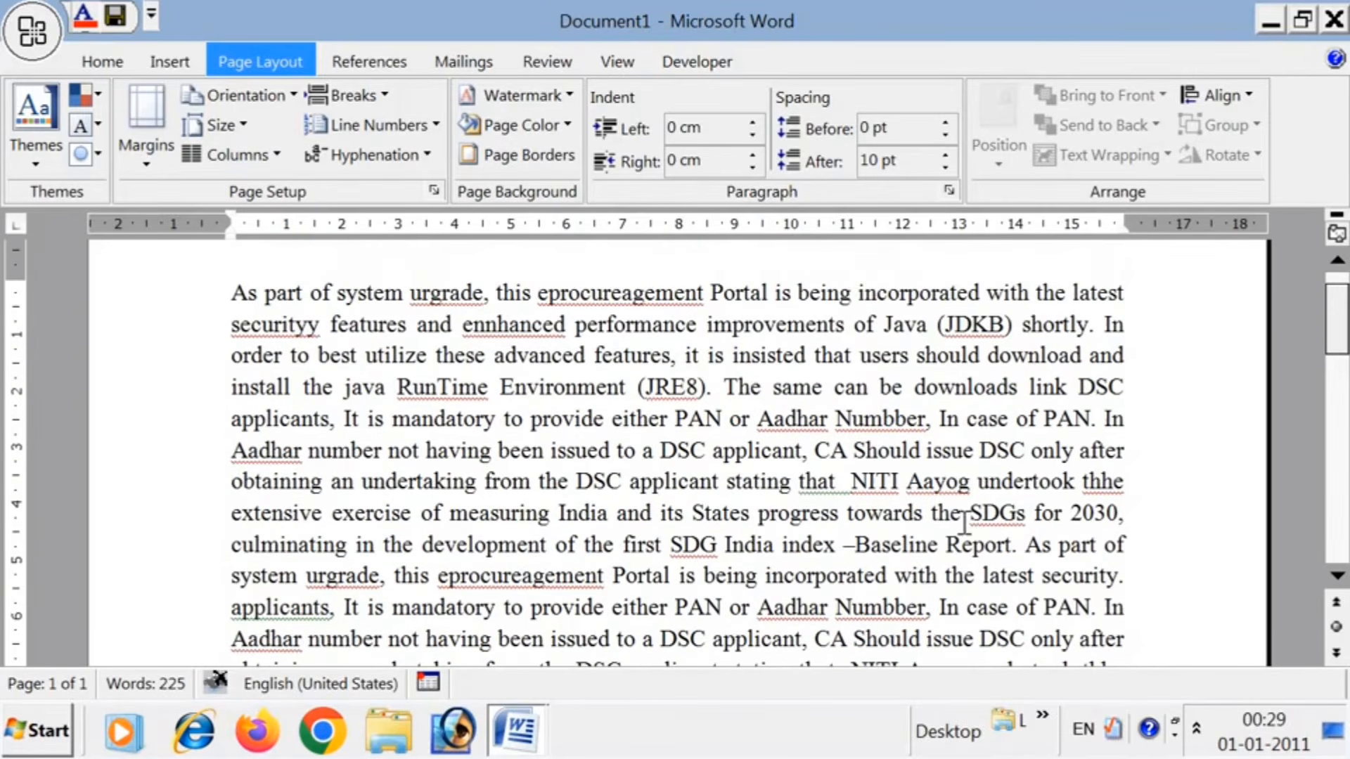
# - Try a three-column layout on the document without selecting any text, and undo it
pyautogui.click(386, 386)
pyautogui.click(255, 156)
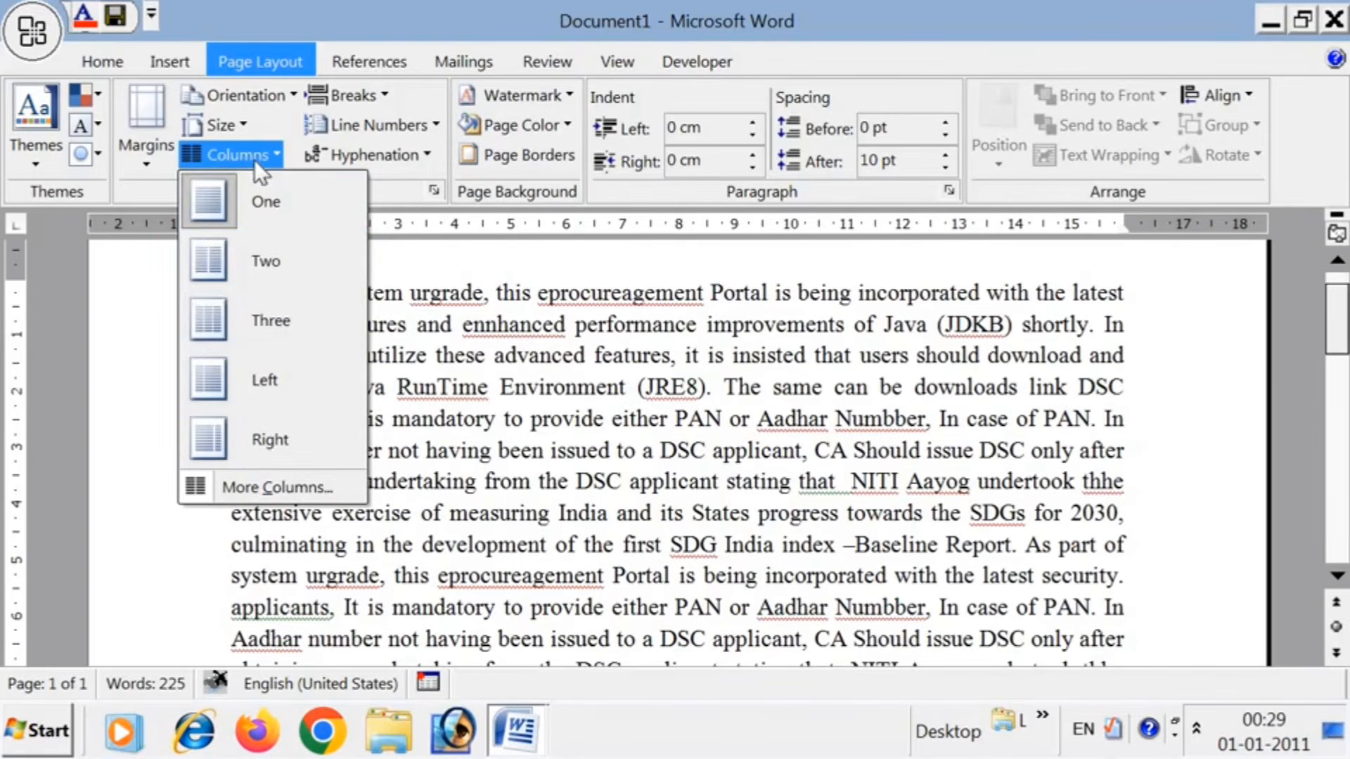
pyautogui.click(269, 321)
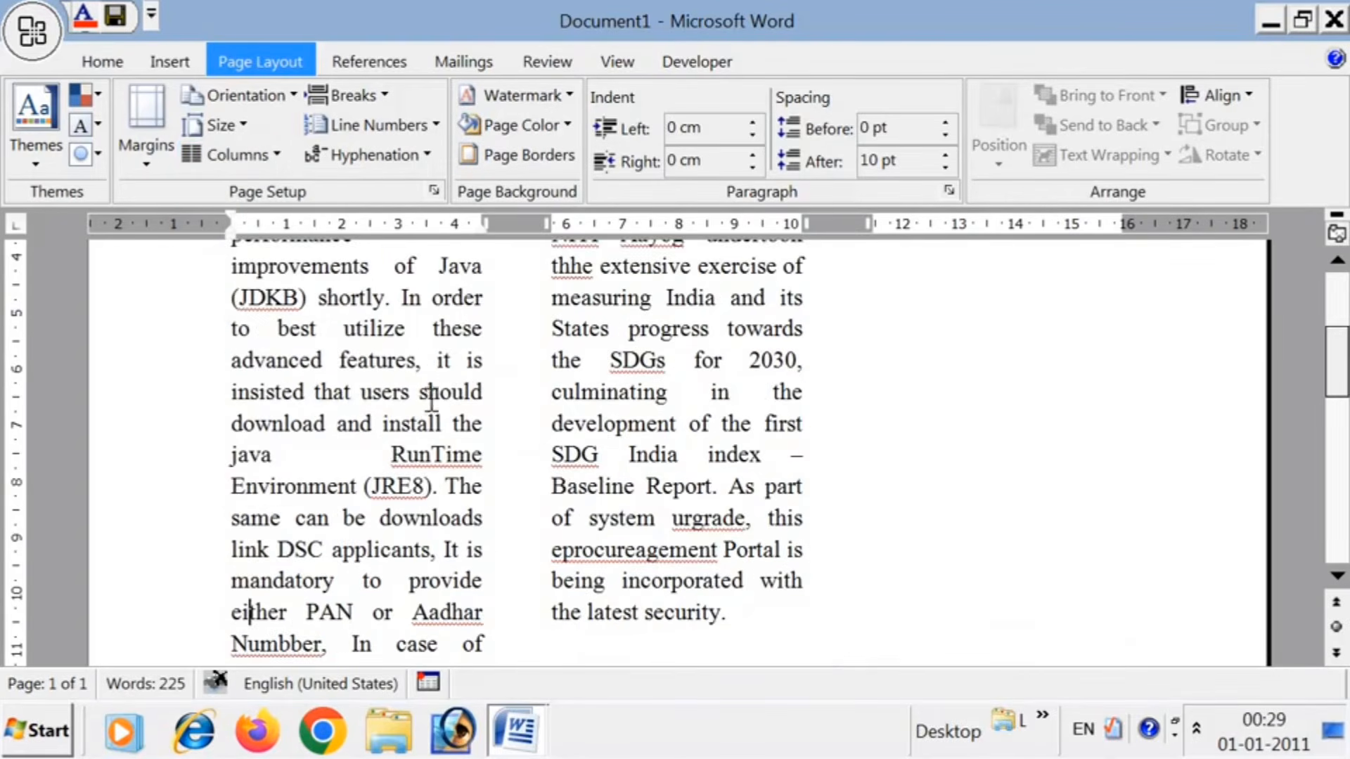
pyautogui.scroll(4, 429, 393)
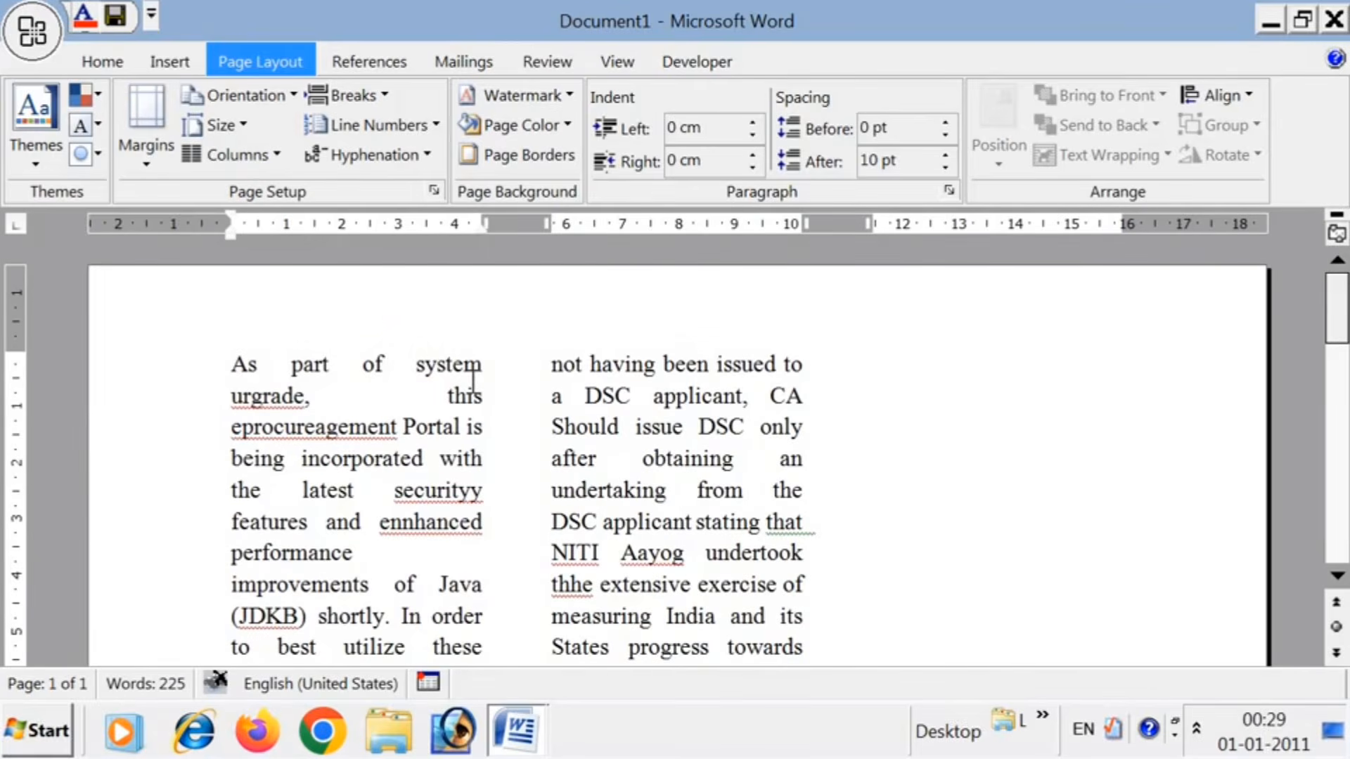
pyautogui.hotkey('ctrl', 'z')
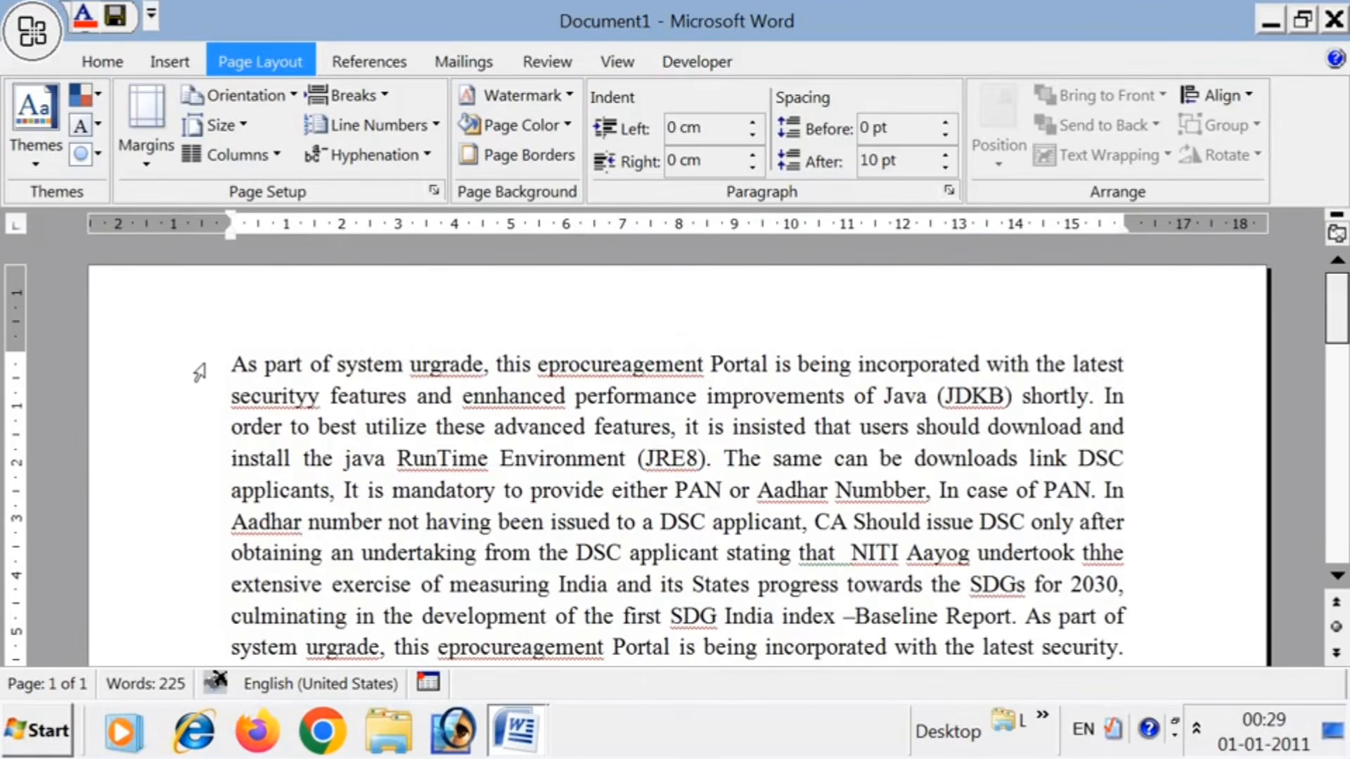
# - Select the text from the first word to the final sentence and lay it out in two columns
pyautogui.moveTo(224, 360); pyautogui.dragTo(1110, 557)
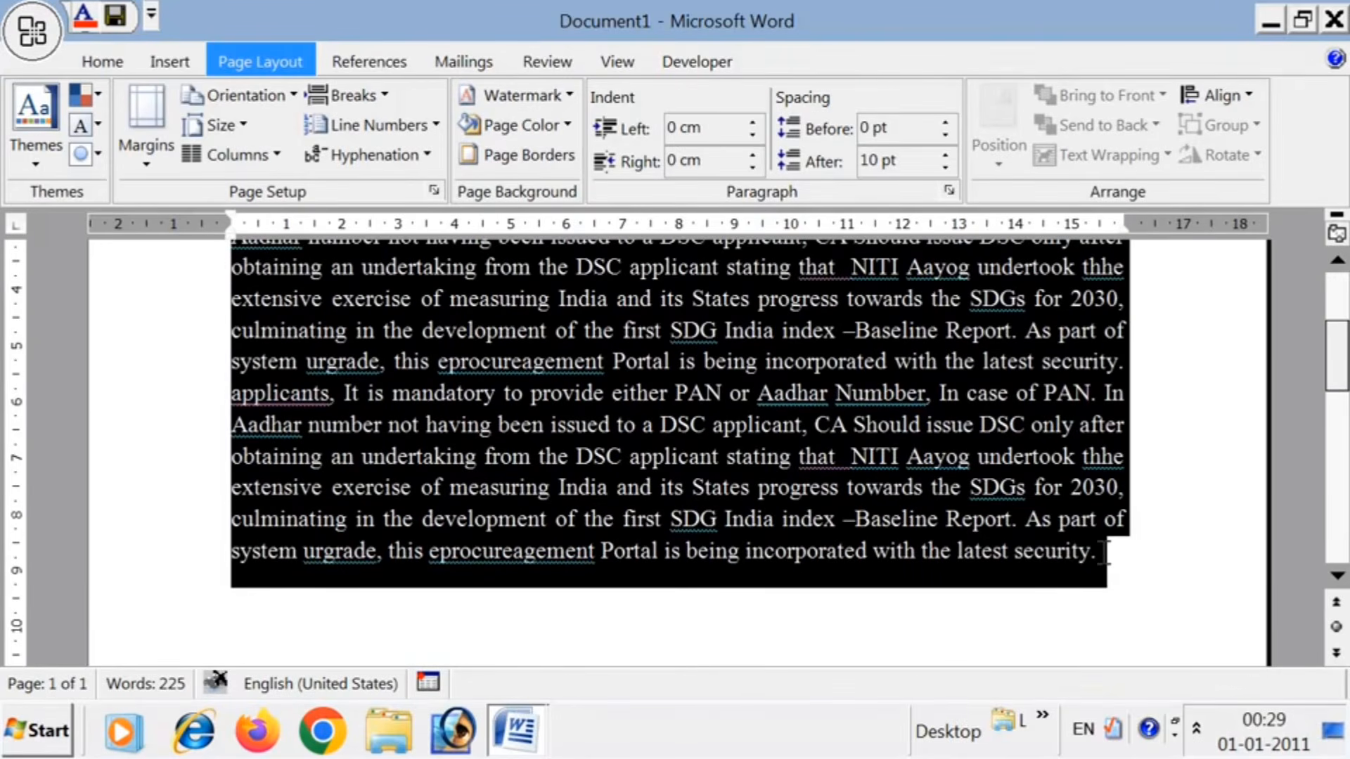
pyautogui.click(236, 151)
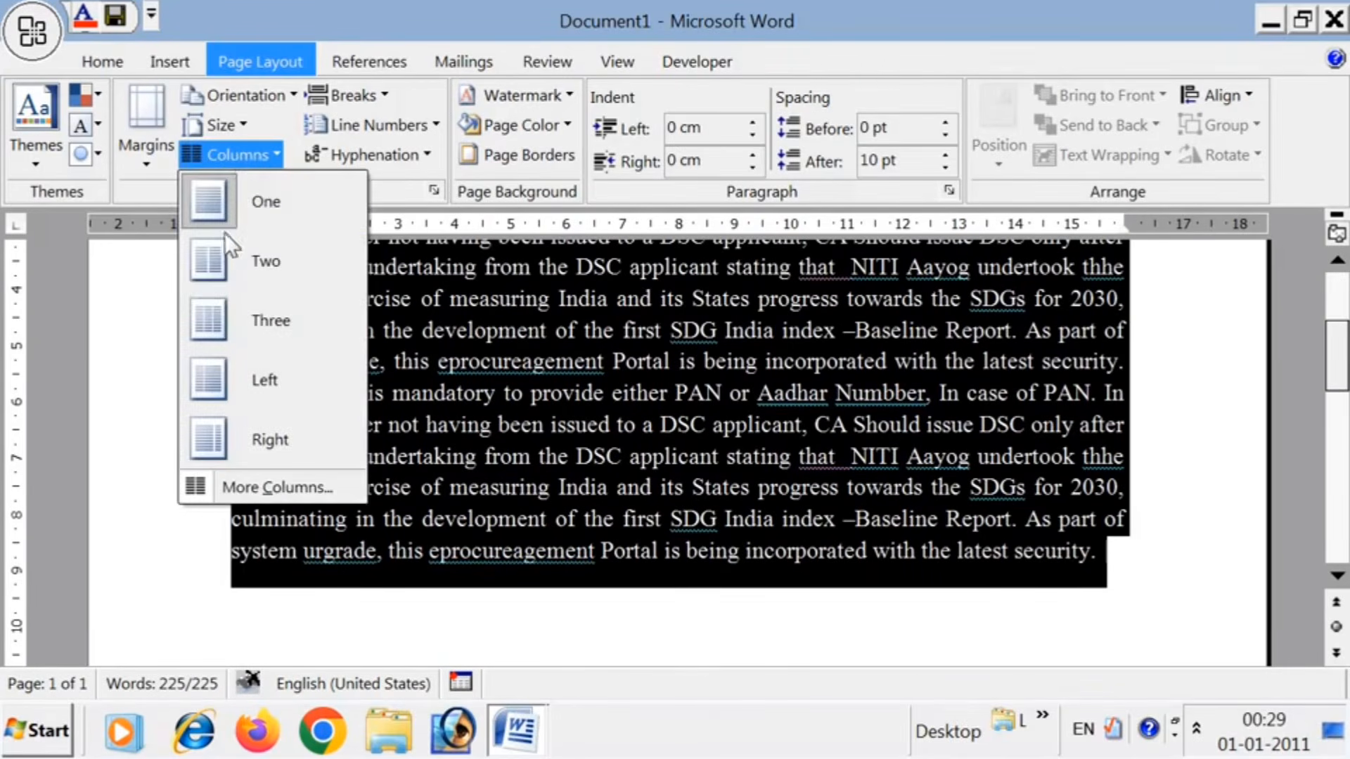
pyautogui.click(205, 275)
pyautogui.scroll(2, 755, 538)
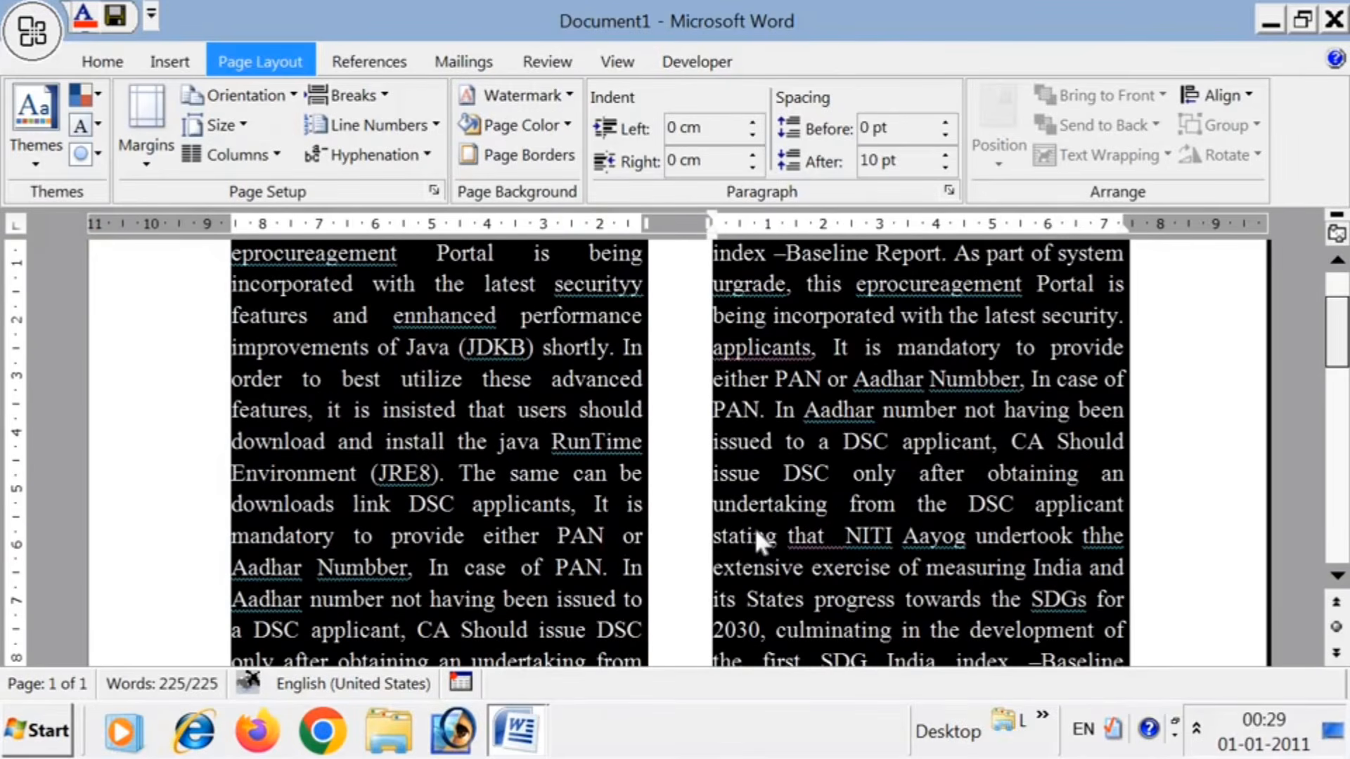
pyautogui.scroll(2, 754, 533)
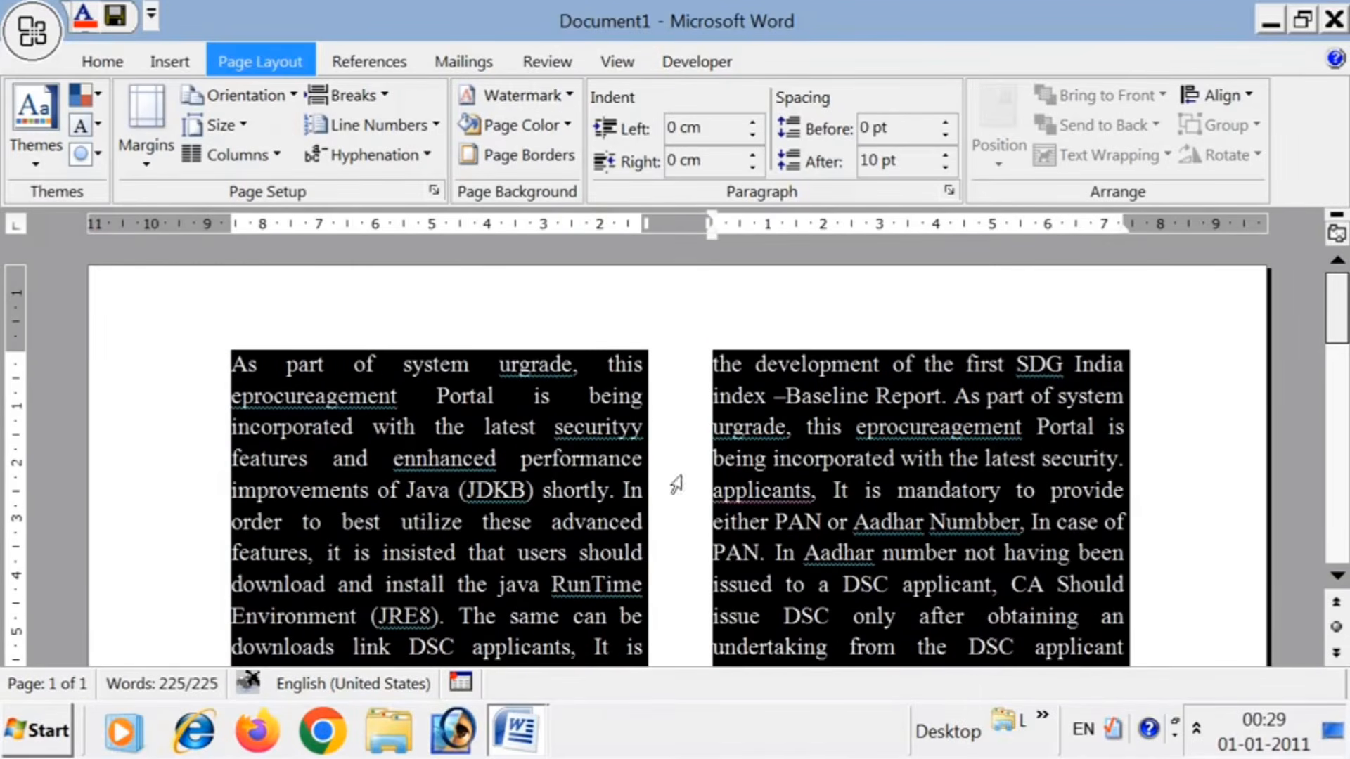
# - Try the Left column preset on the selected text, and undo both column layouts
pyautogui.click(241, 157)
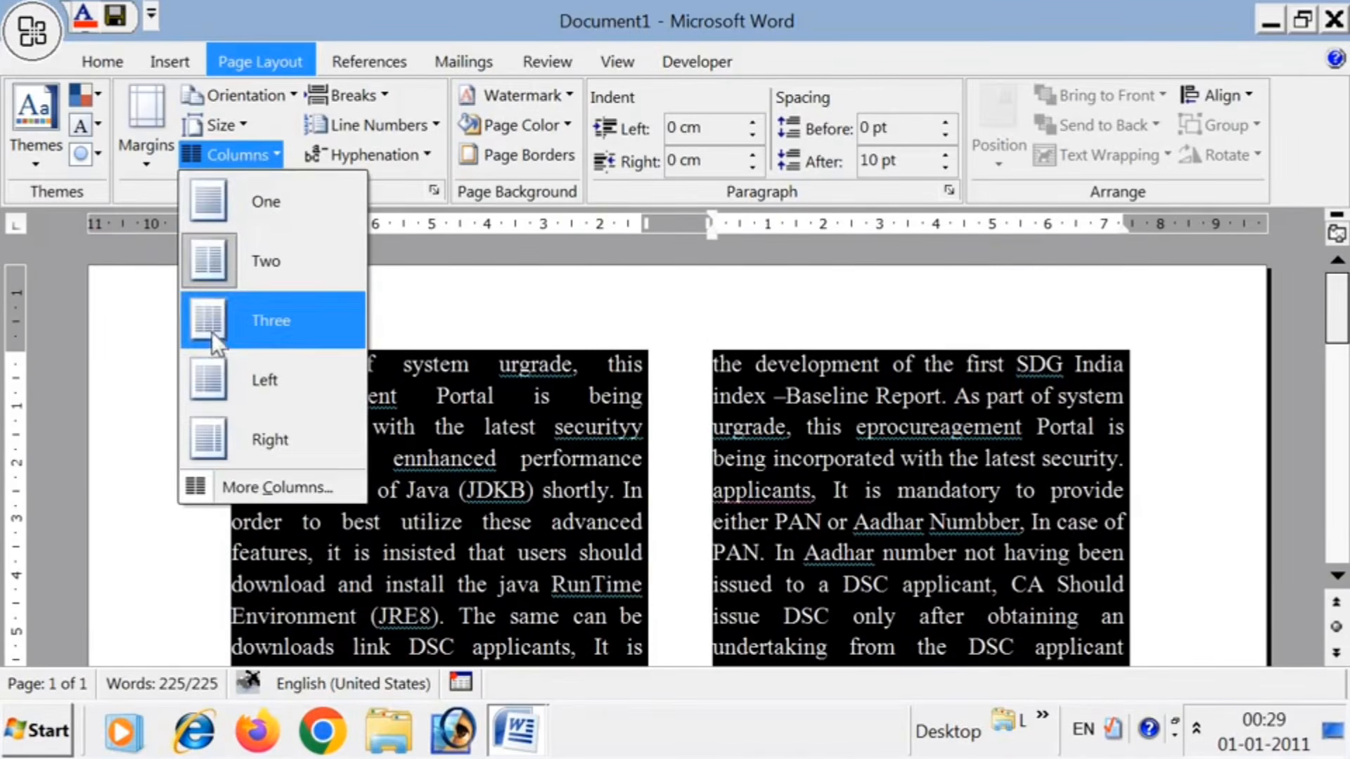
pyautogui.click(208, 374)
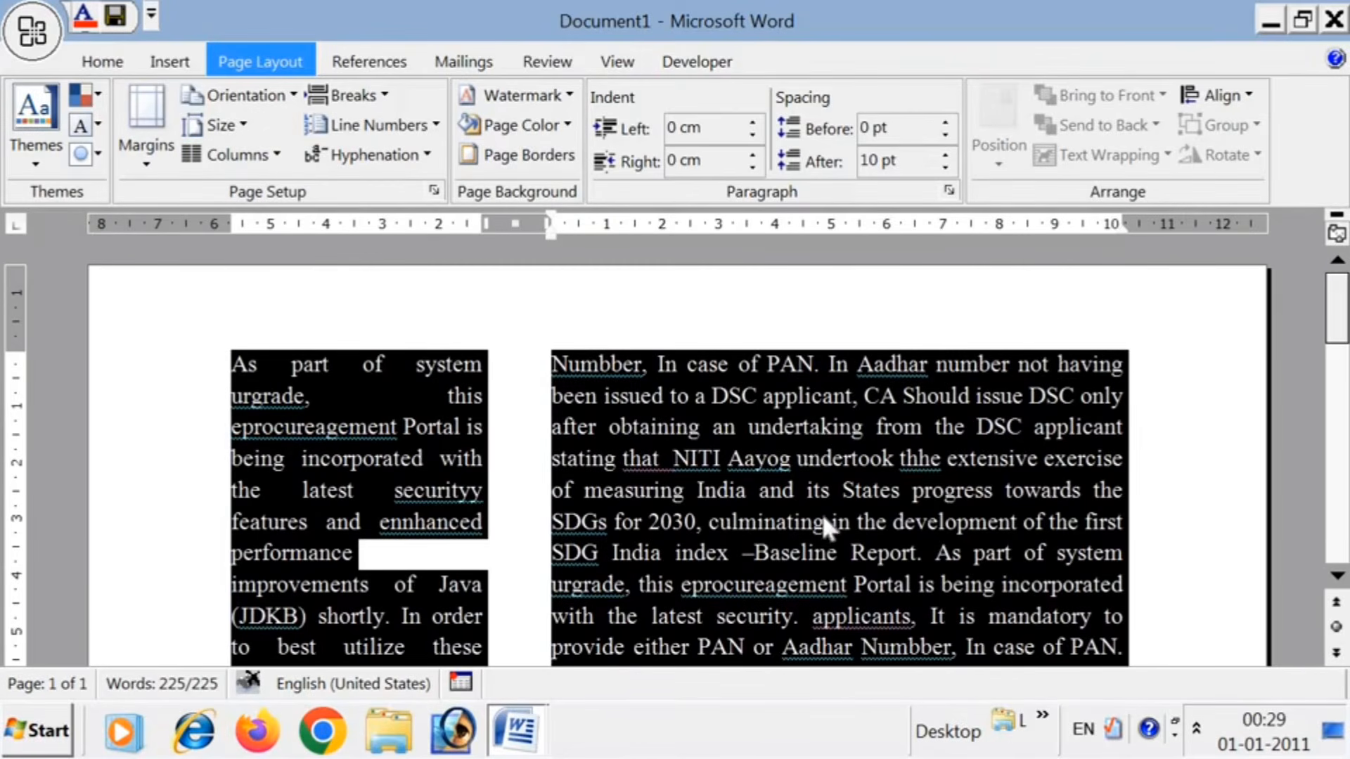
pyautogui.scroll(-1, 833, 530)
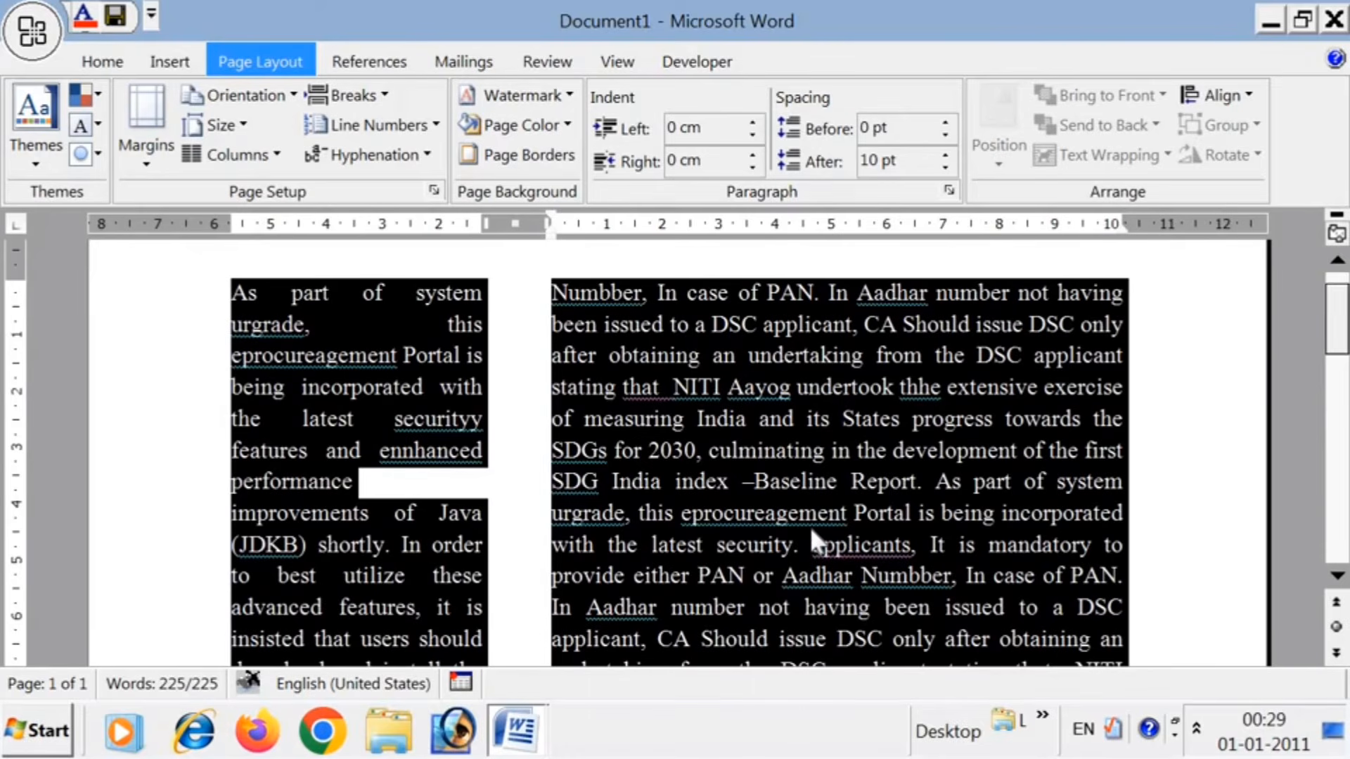
pyautogui.hotkey('ctrl', 'z')
pyautogui.hotkey('ctrl', 'z')
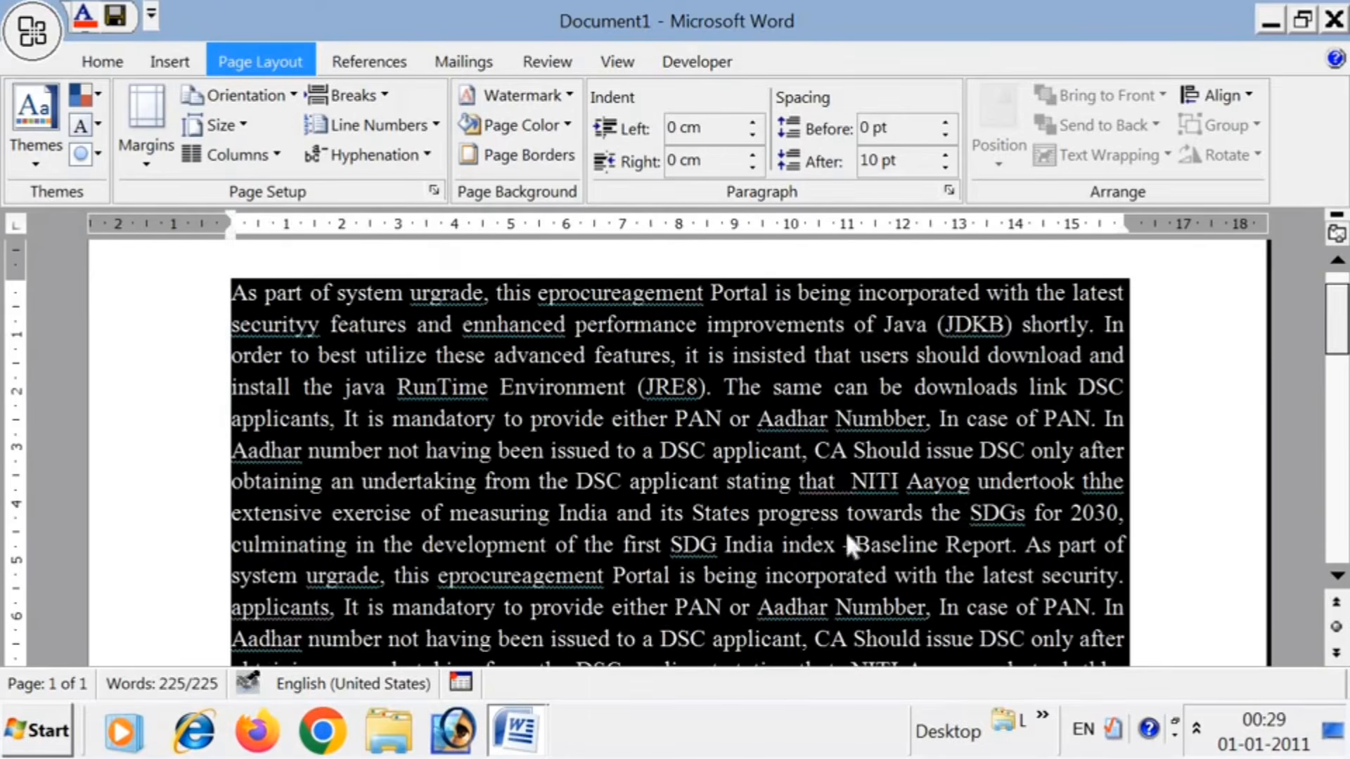
# - Reselect the whole text, try a three-column layout on that selection, and undo it
pyautogui.scroll(-2, 1140, 550)
pyautogui.click(1100, 550)
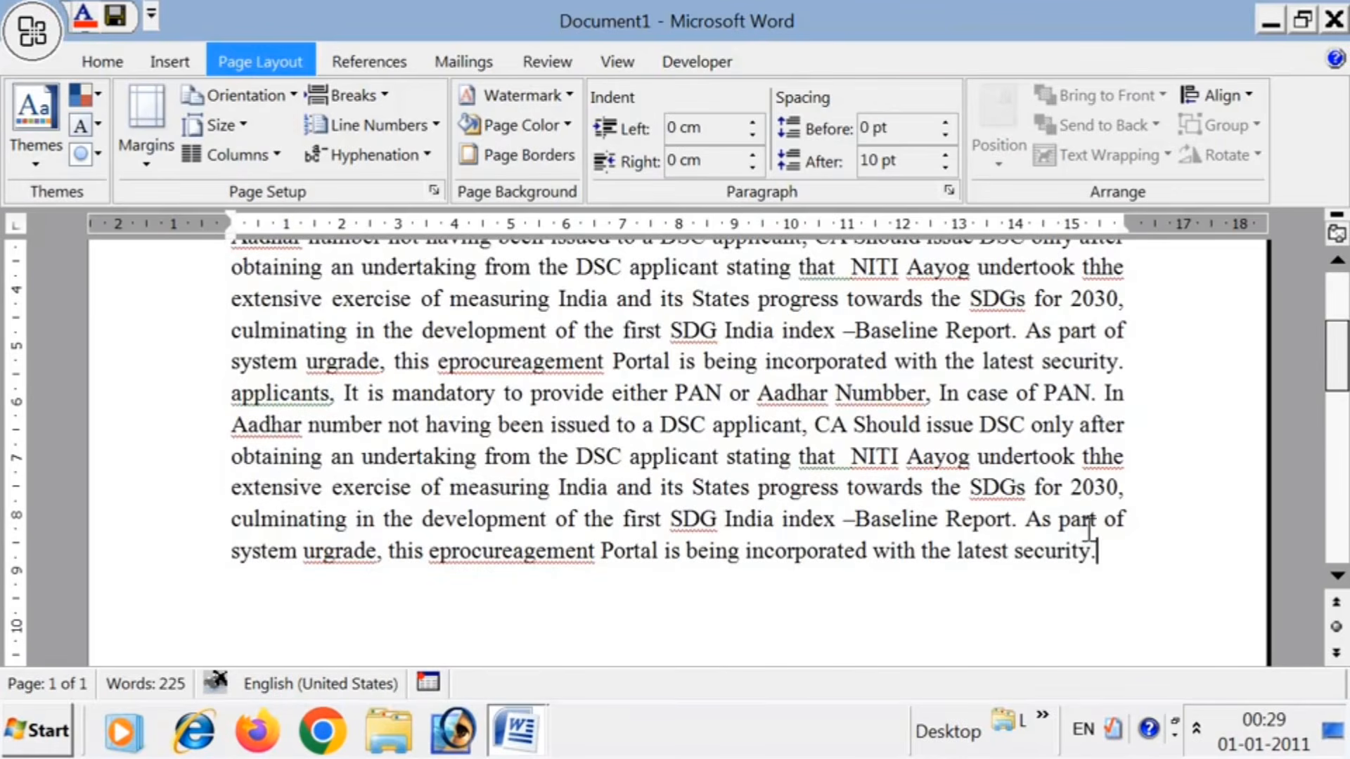
pyautogui.scroll(3, 1045, 618)
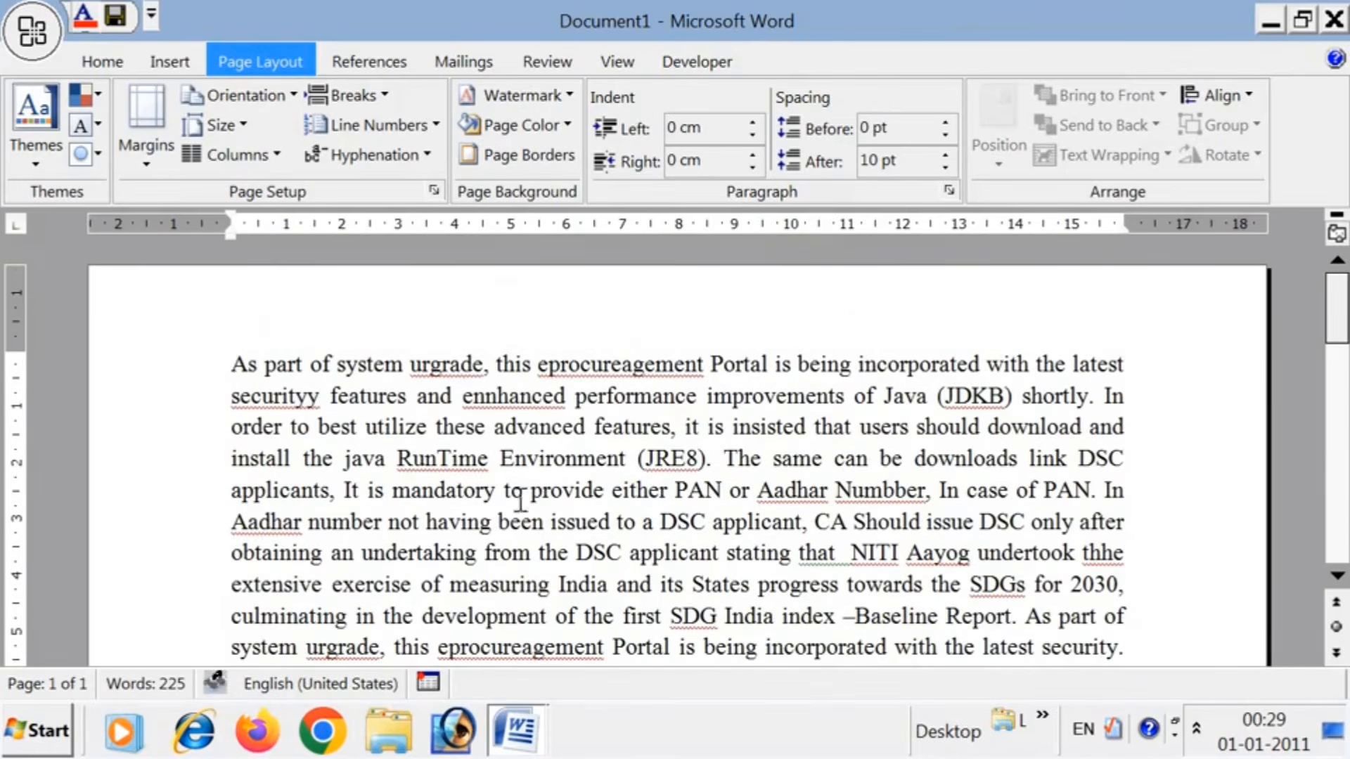
pyautogui.moveTo(226, 371); pyautogui.dragTo(1104, 650)
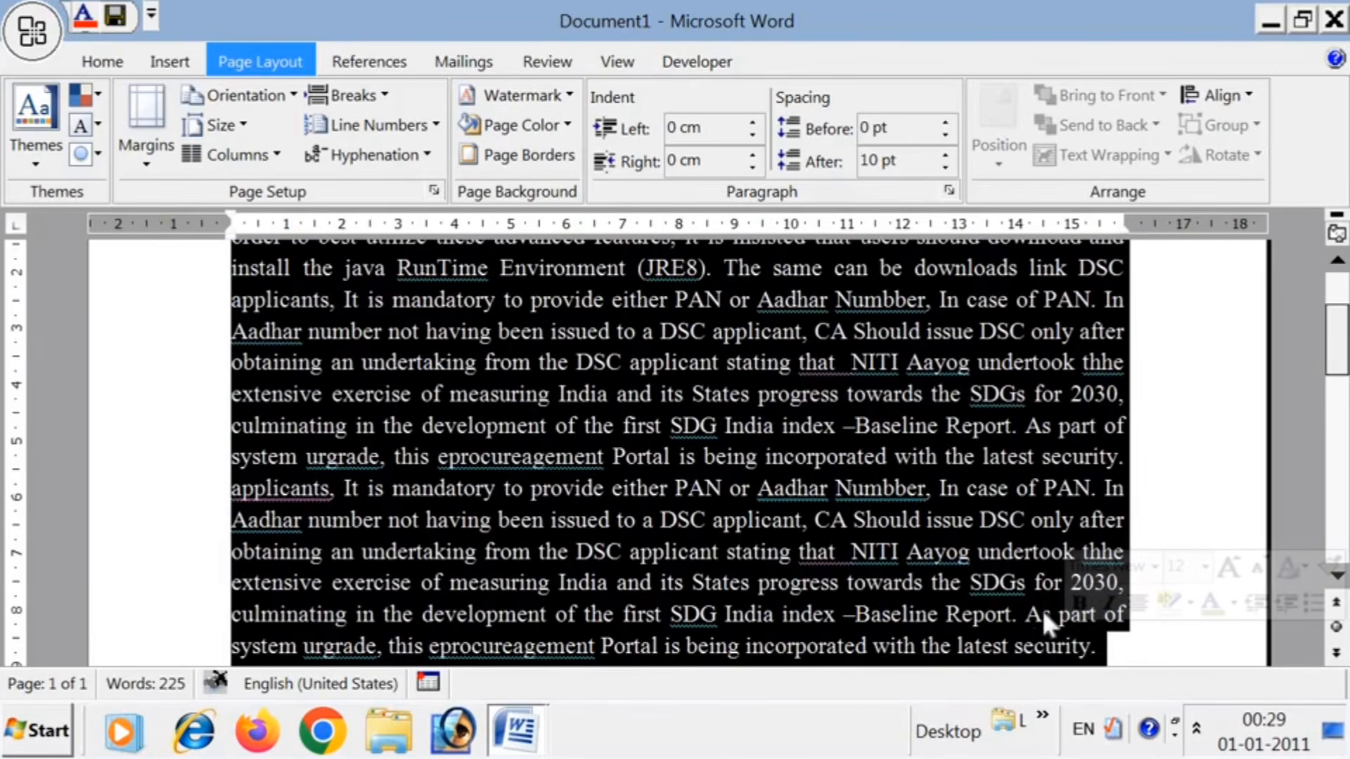
pyautogui.click(239, 153)
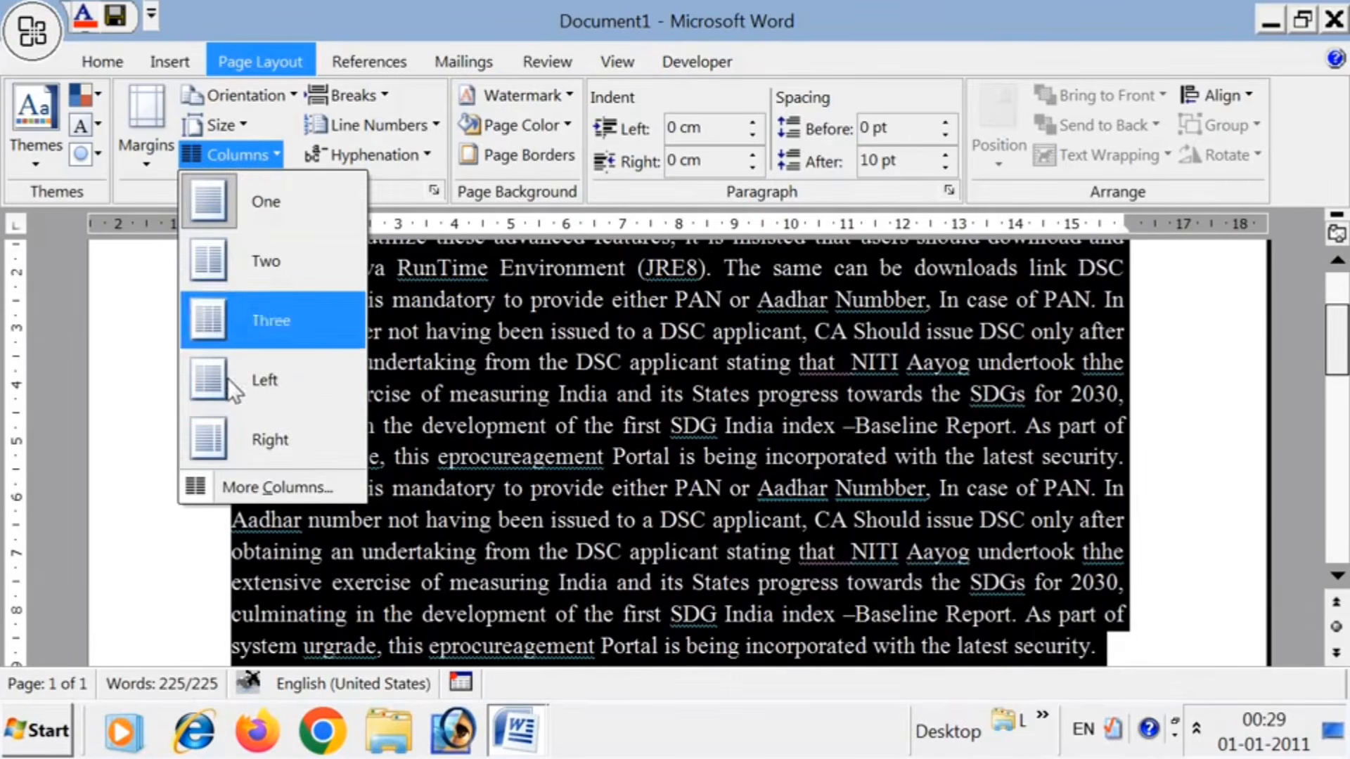
pyautogui.click(228, 305)
pyautogui.scroll(2, 609, 510)
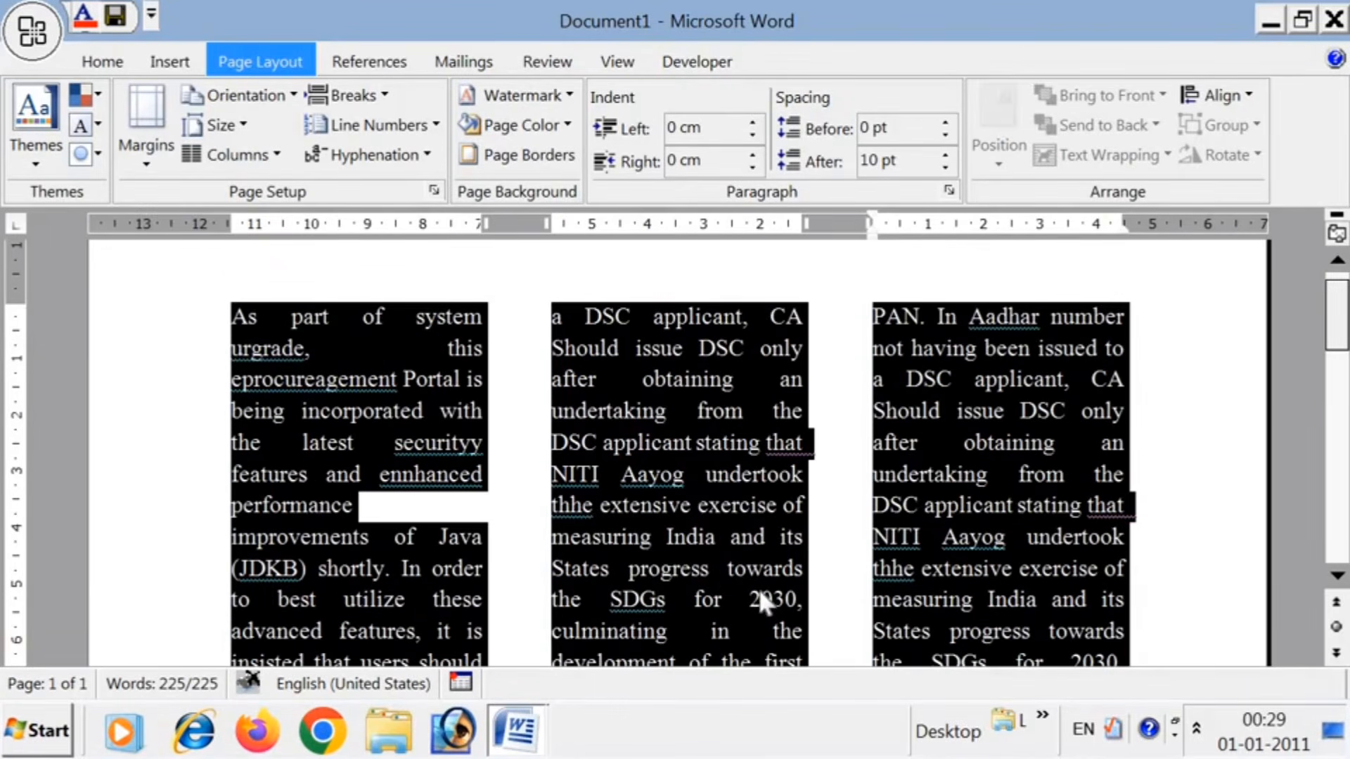
pyautogui.scroll(-5, 804, 566)
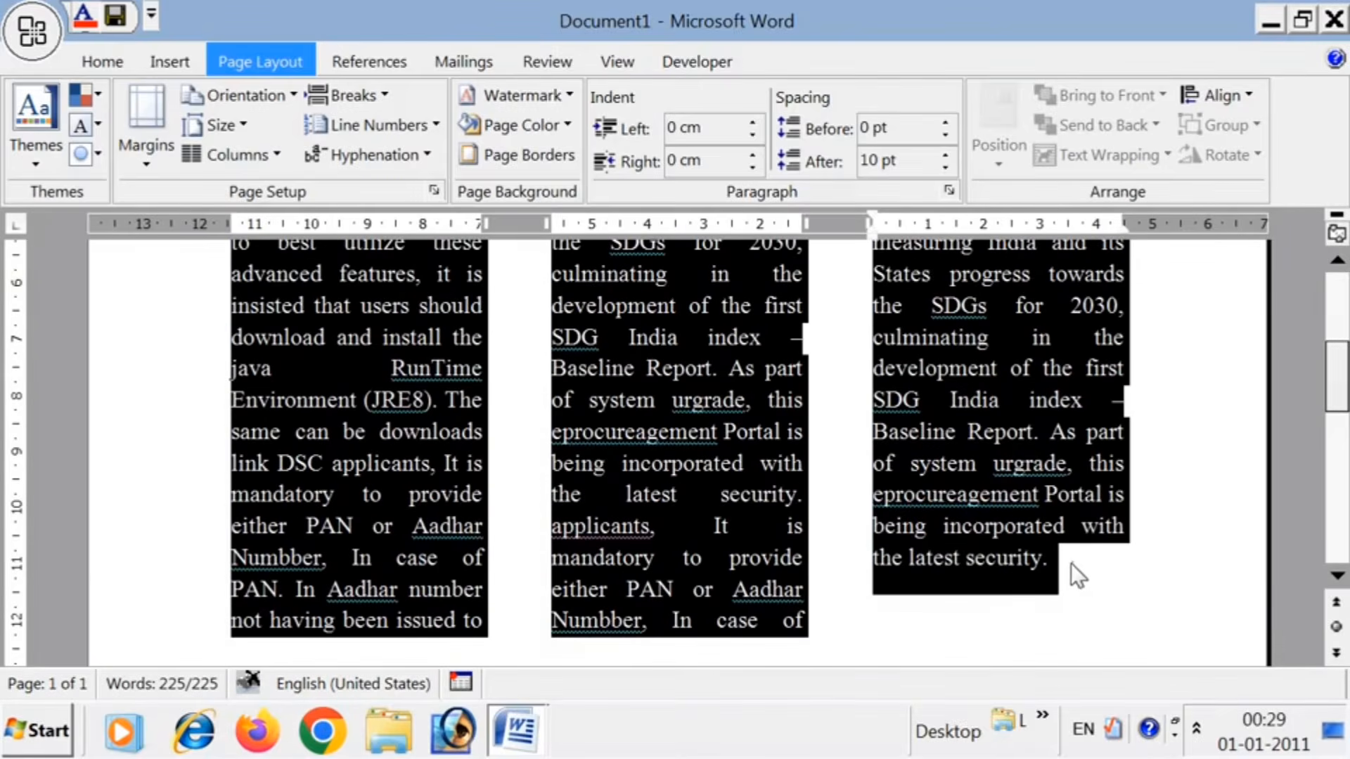
pyautogui.hotkey('ctrl', 'z')
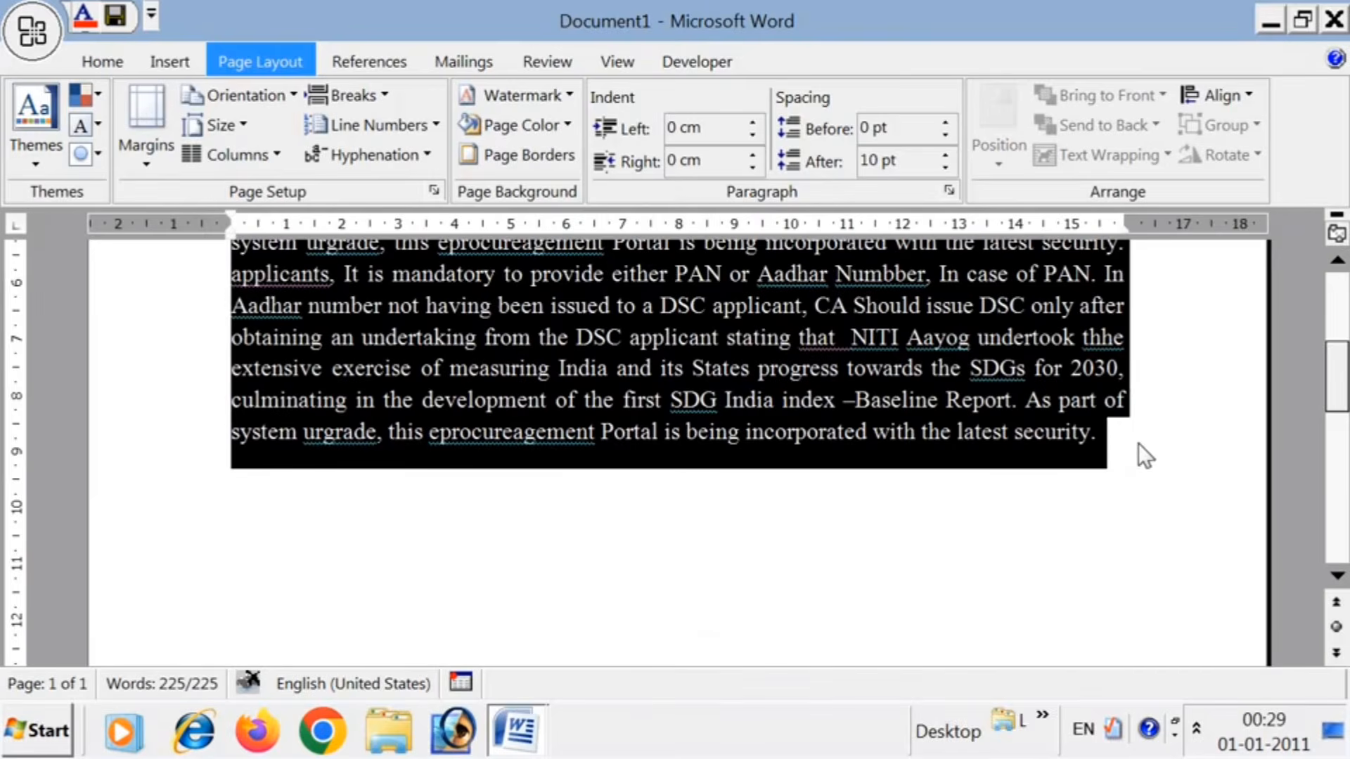
# - Insert another paragraph break directly after the last word, "security."
pyautogui.click(1100, 434)
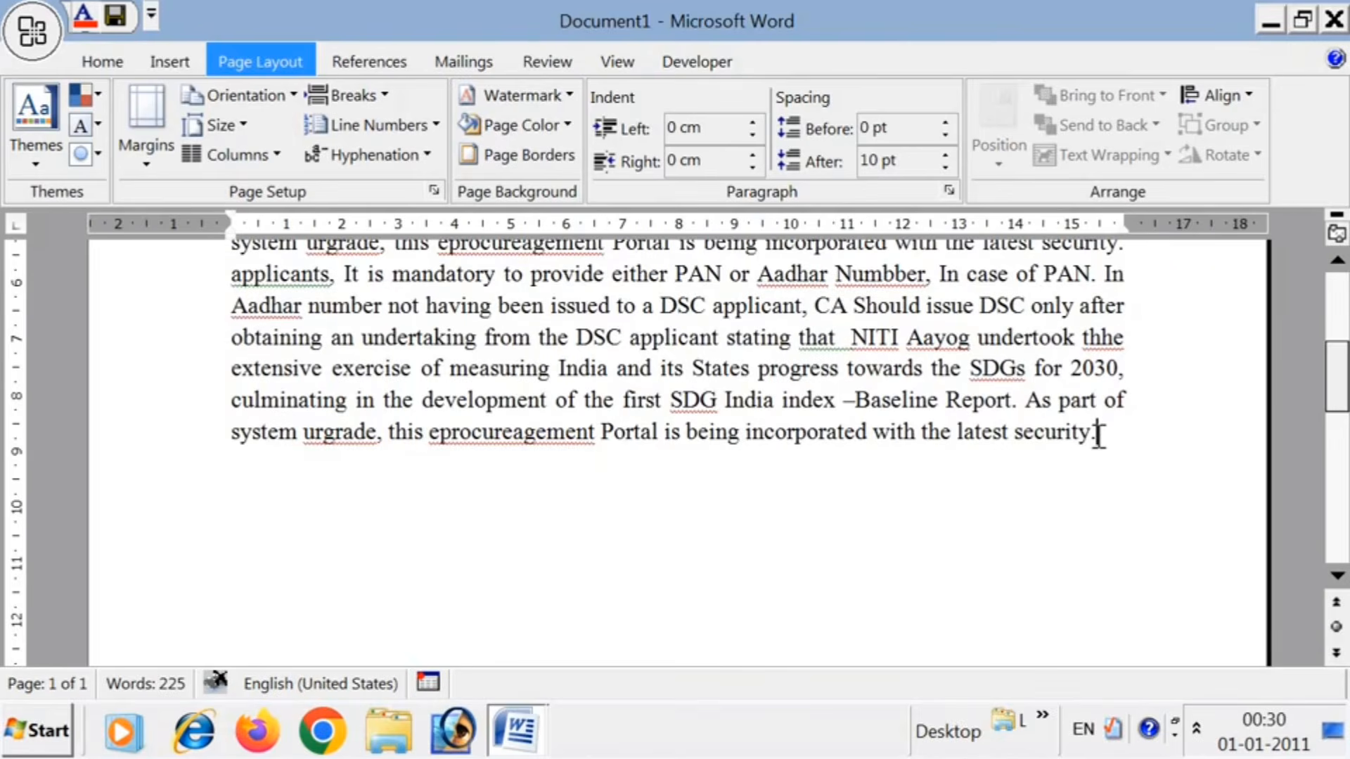
pyautogui.press('Return')
pyautogui.hotkey('ctrl', 'v')
pyautogui.scroll(2, 928, 468)
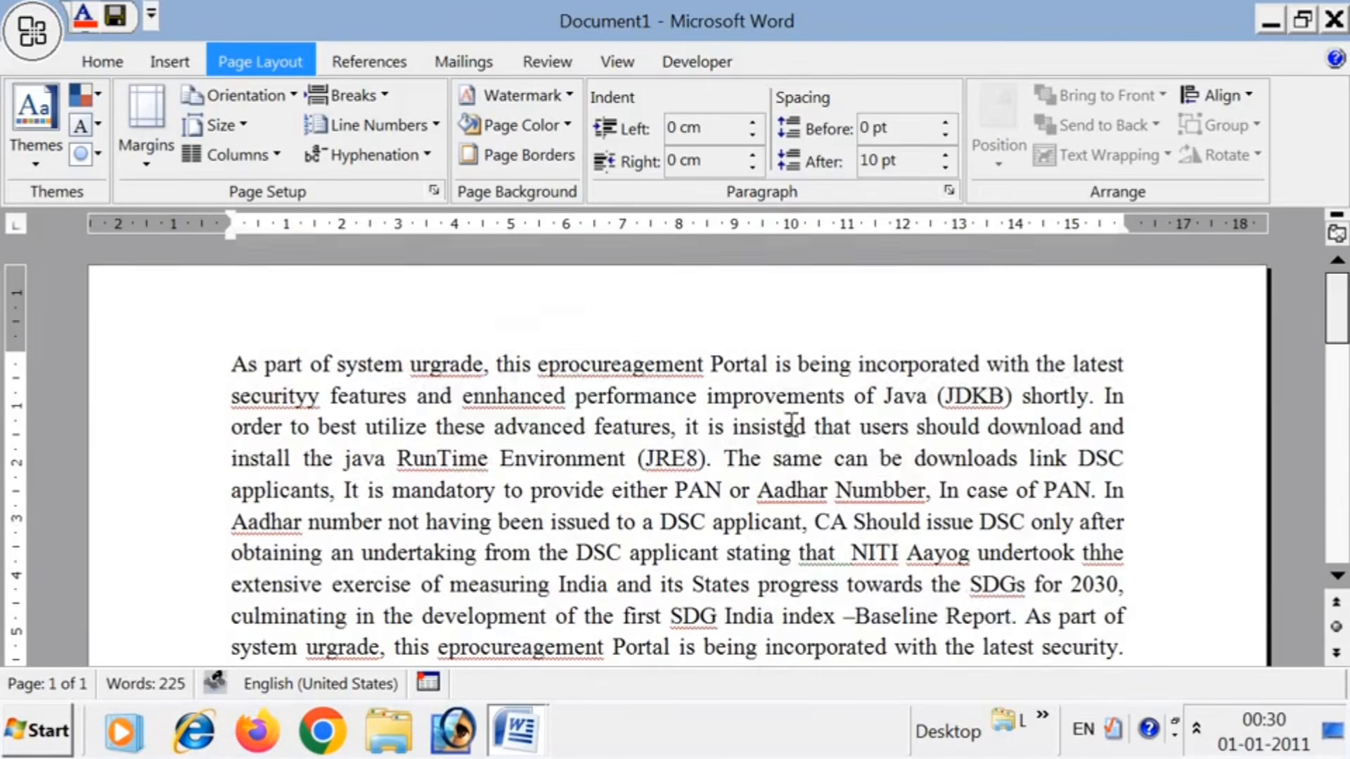
# - Select the text from "As part of system" through the final sentence and arrange it in three columns
pyautogui.click(235, 366)
pyautogui.moveTo(405, 443); pyautogui.dragTo(1107, 482)
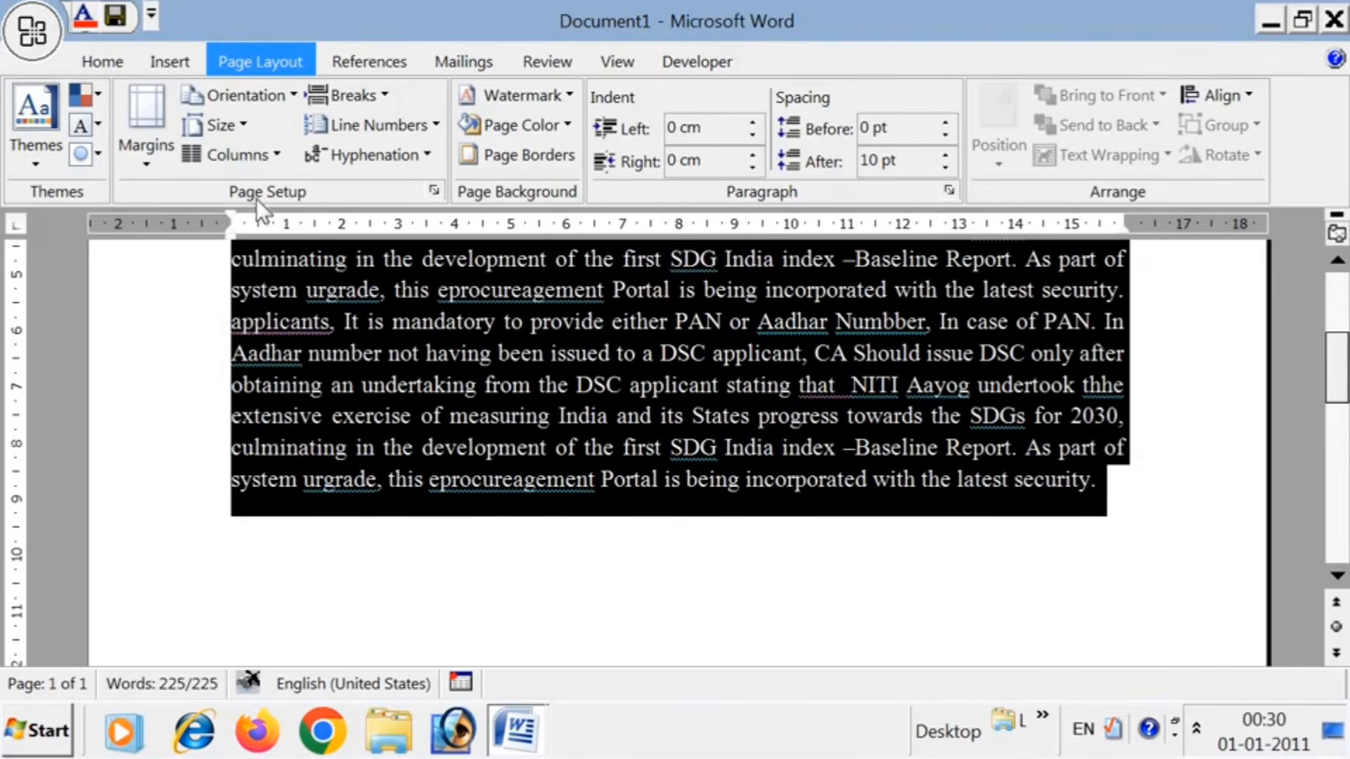
pyautogui.click(246, 165)
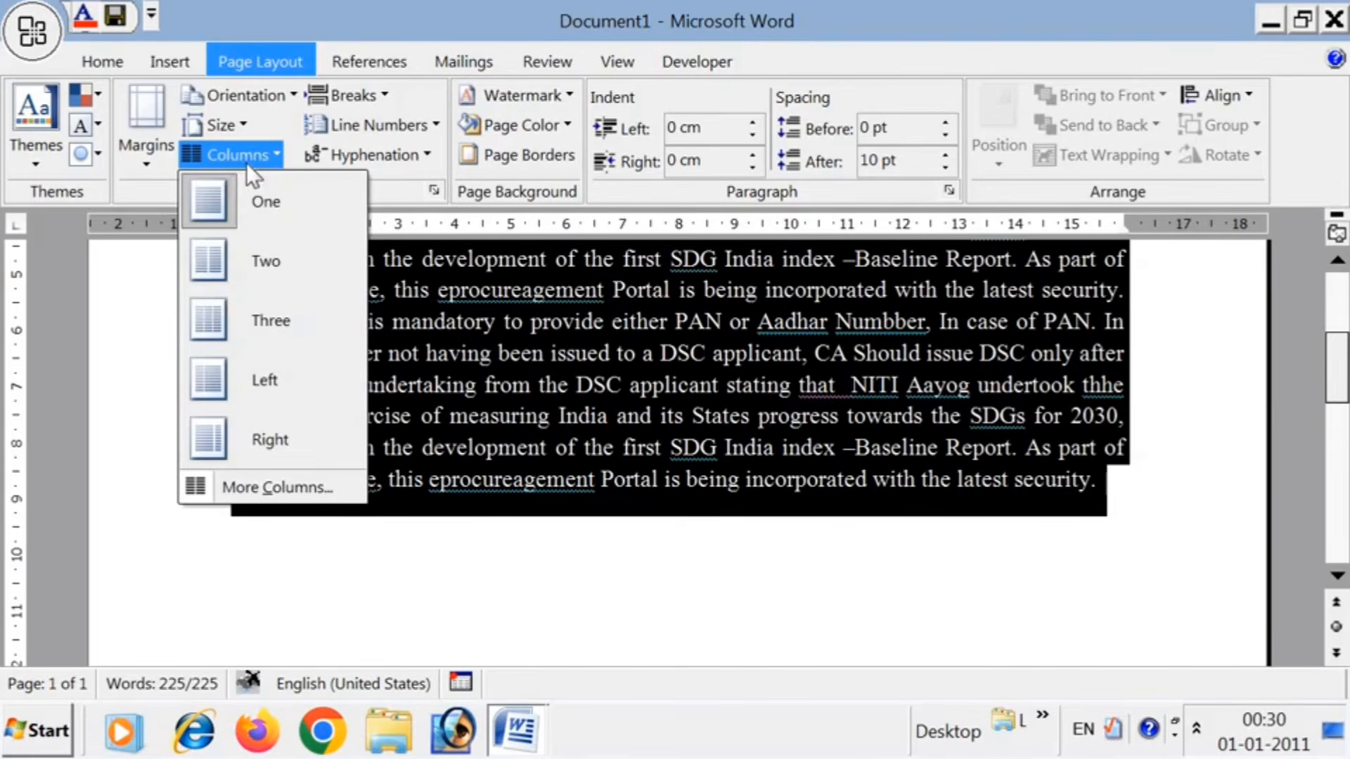
pyautogui.click(210, 317)
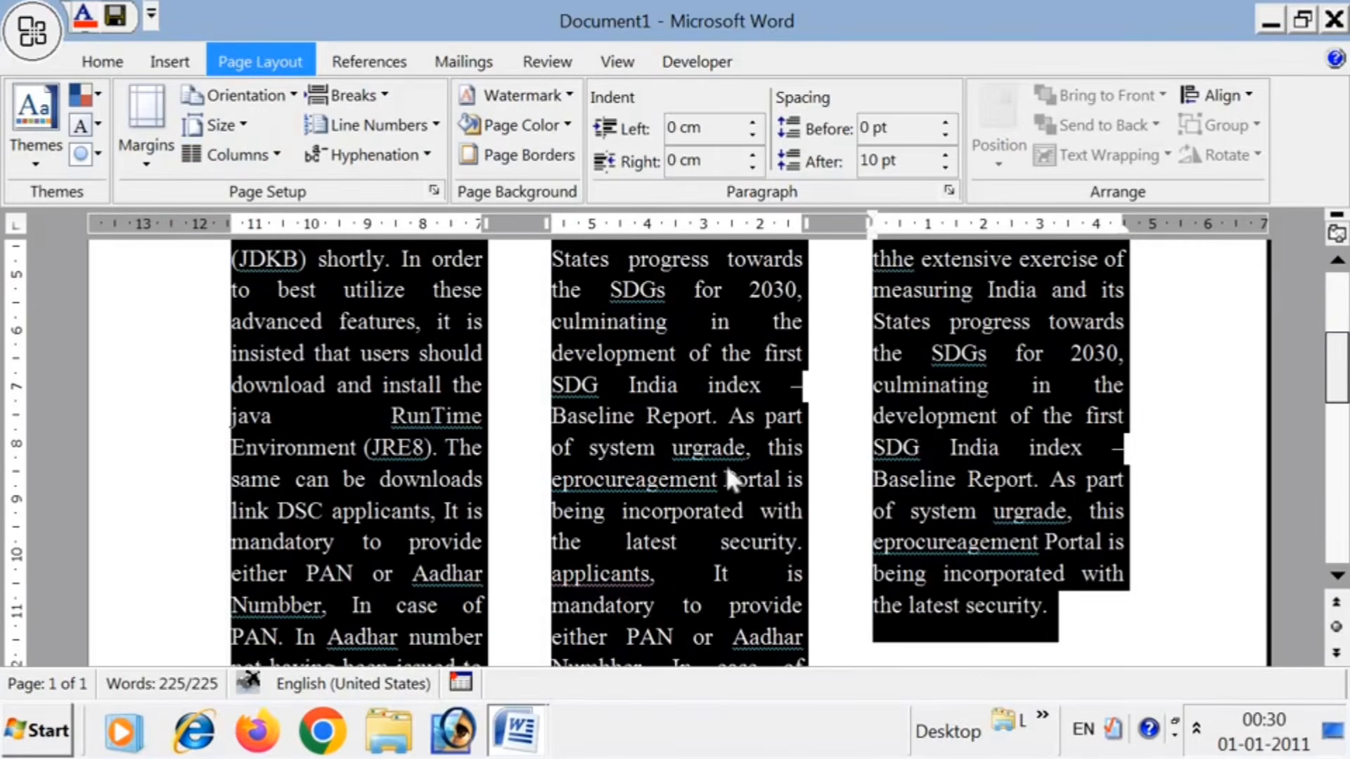
pyautogui.scroll(3, 724, 461)
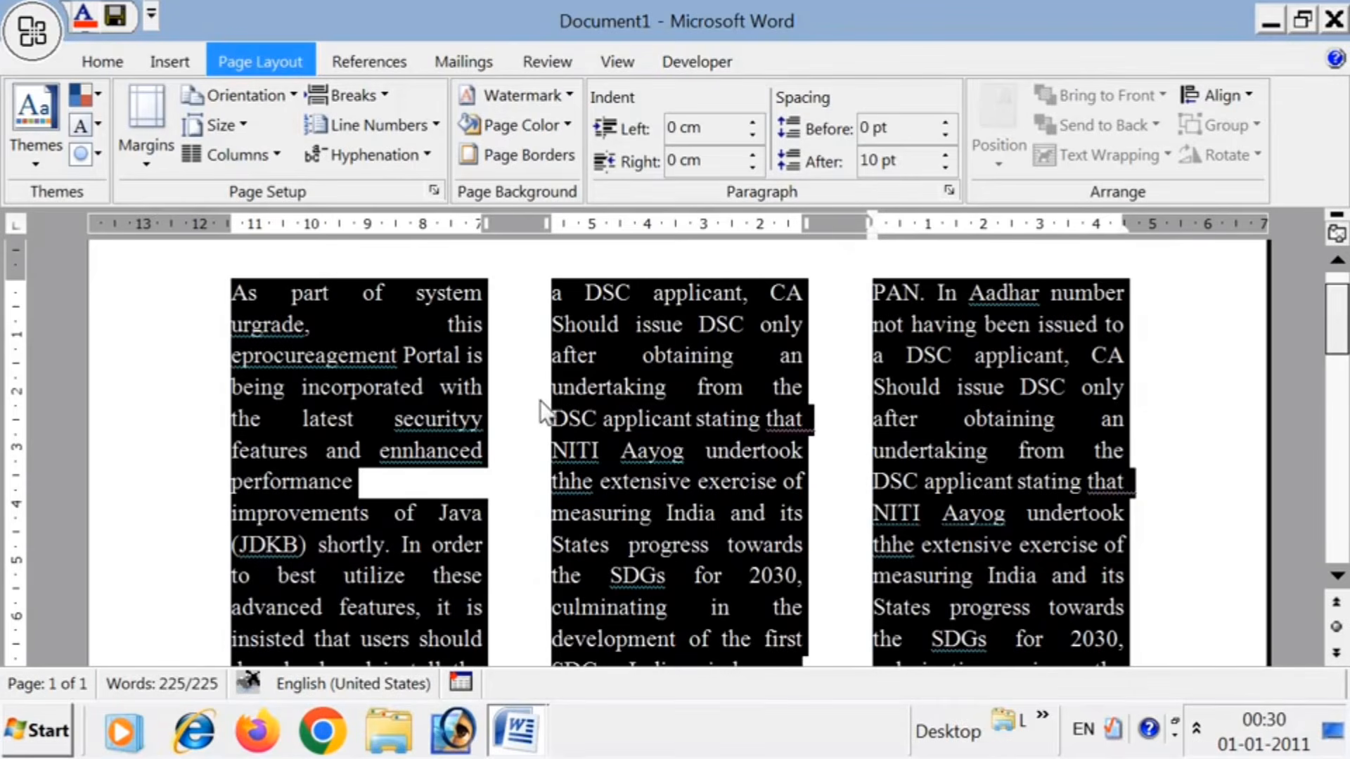
pyautogui.scroll(1, 589, 463)
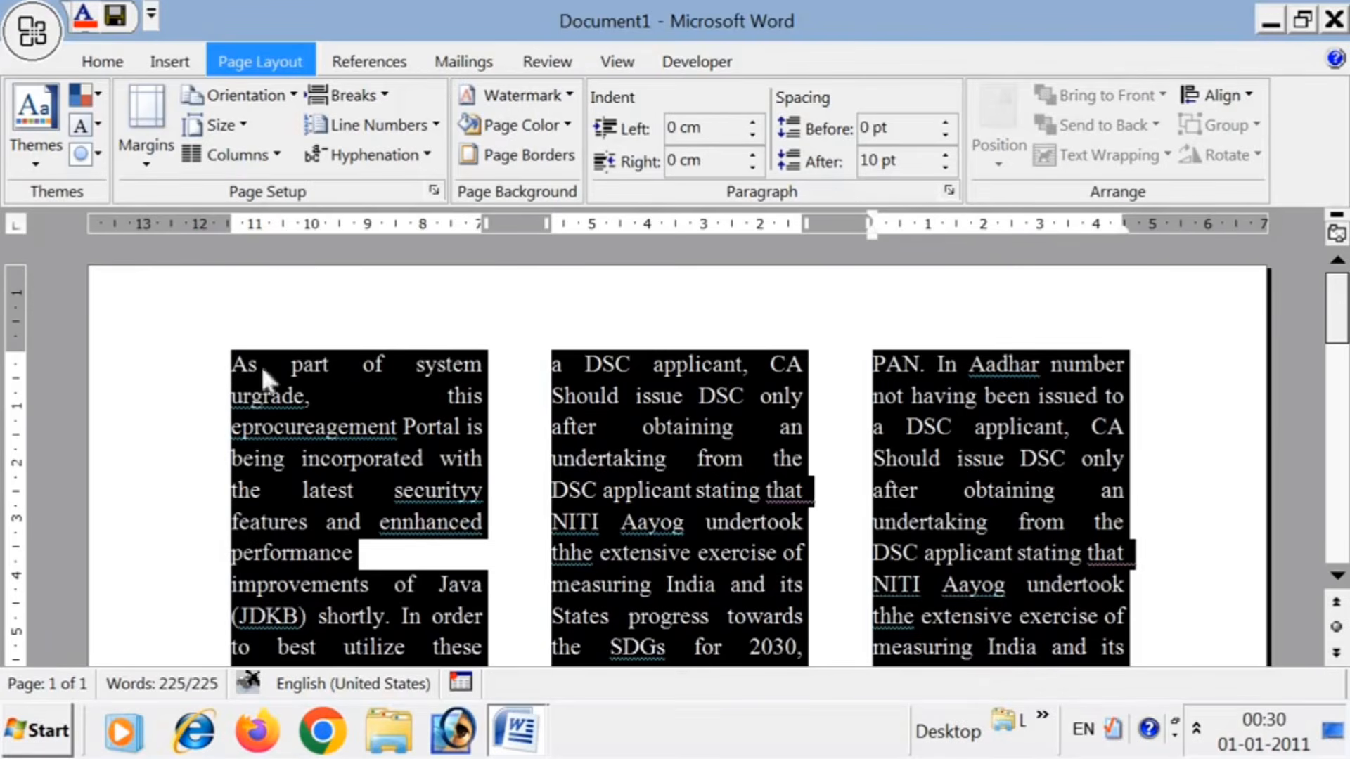
# - Apply a Dropped drop cap to the opening letter A of the three-column text
pyautogui.click(175, 62)
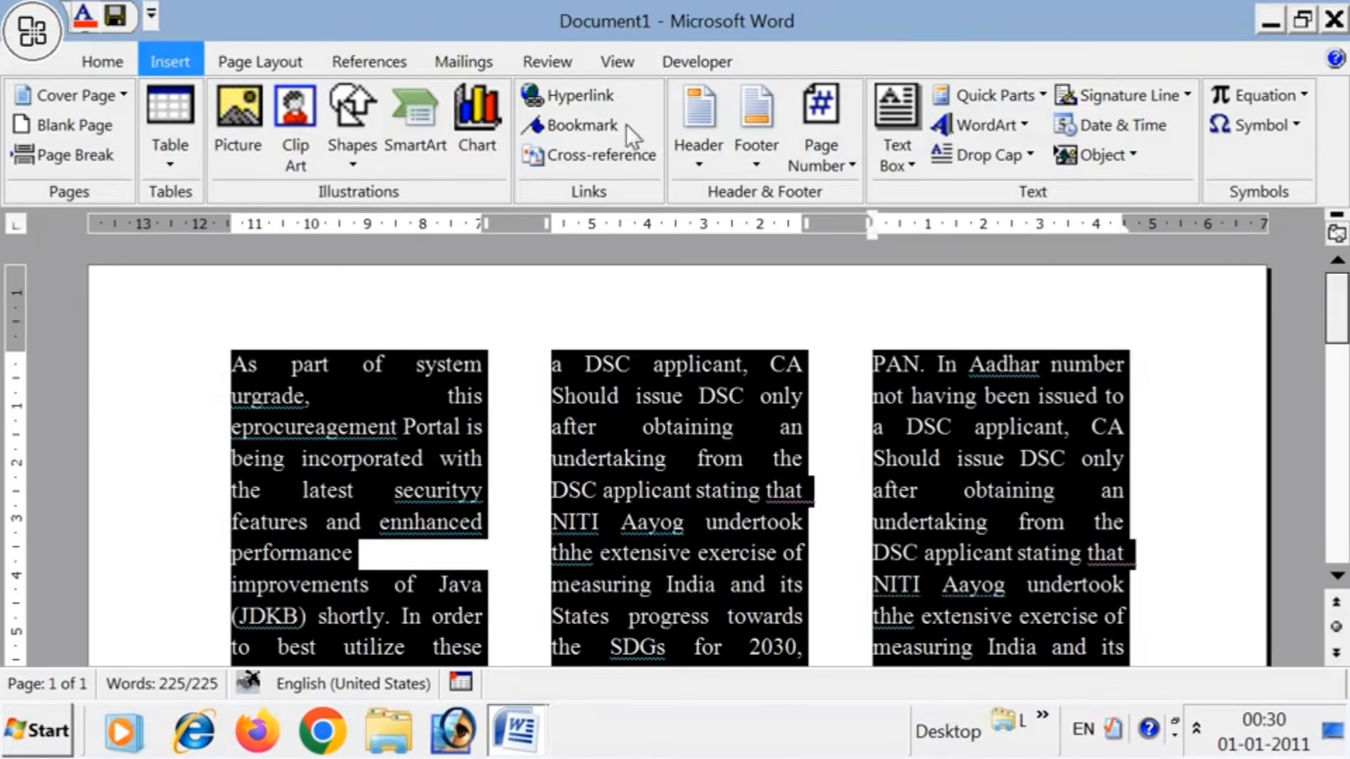
pyautogui.click(984, 153)
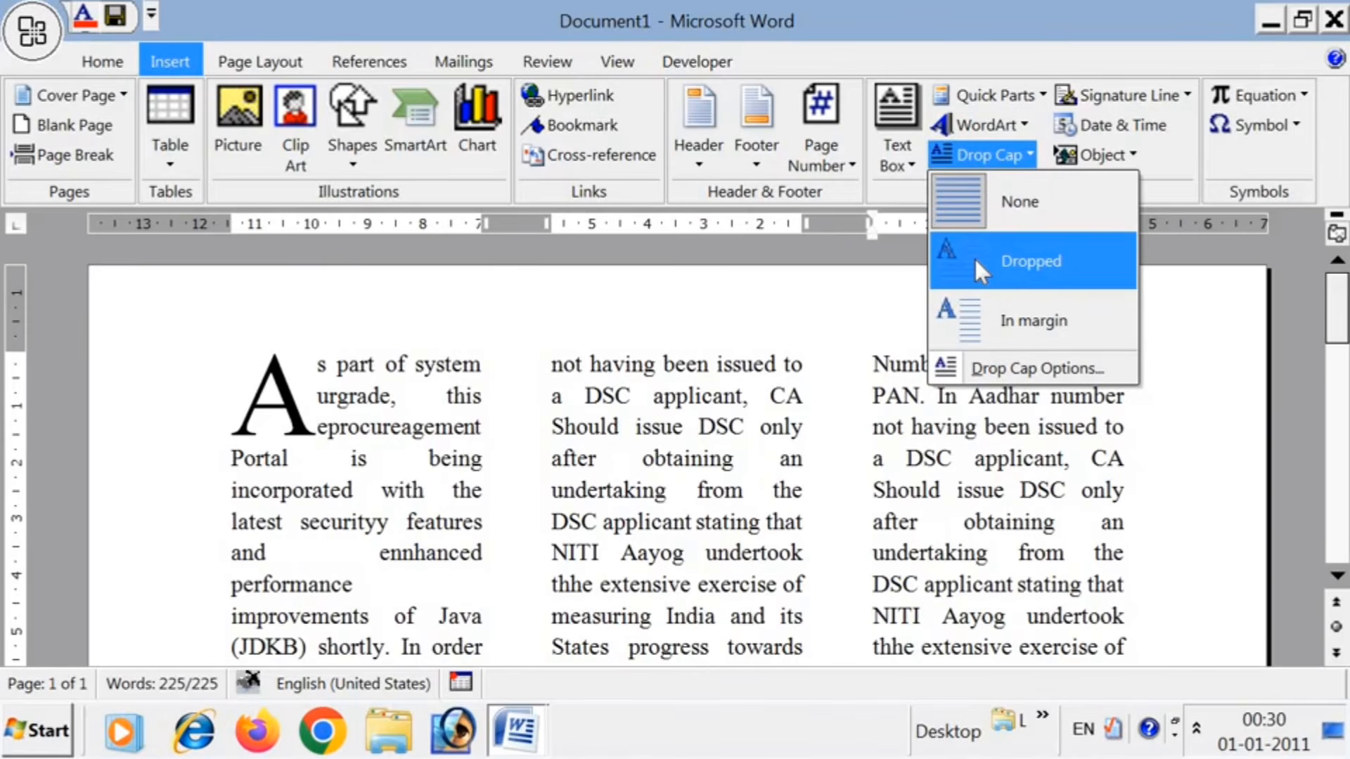
pyautogui.click(975, 258)
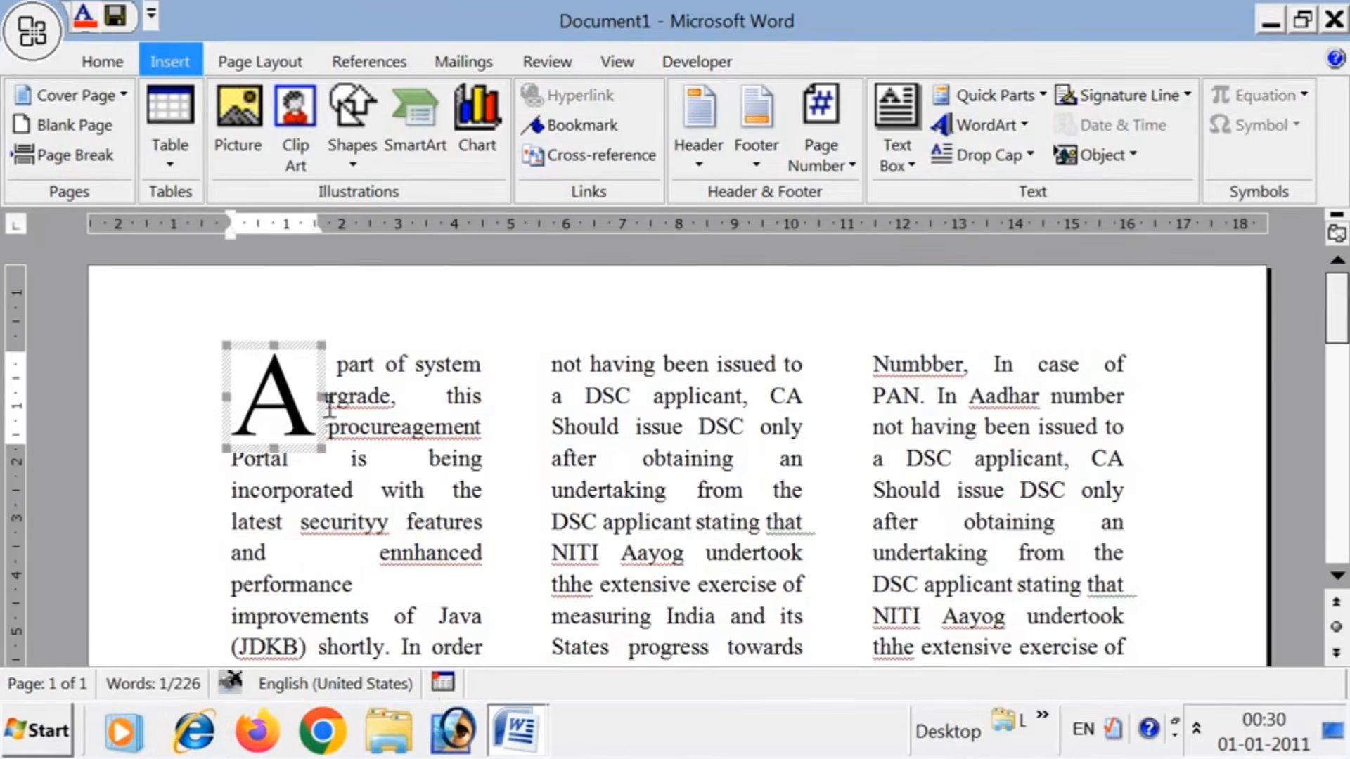
# - Set the zoom to 200% and examine the drop cap and the three text columns down to their last lines
pyautogui.click(632, 61)
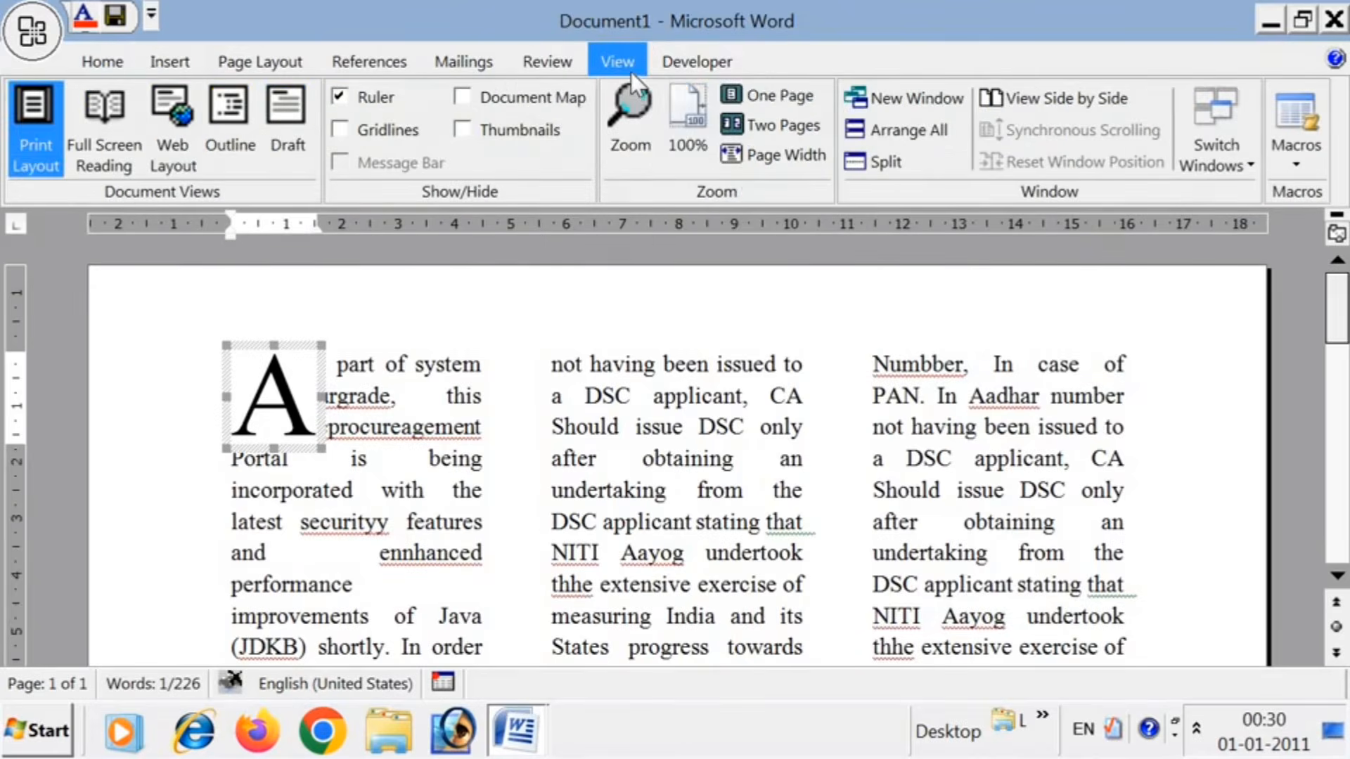
pyautogui.click(637, 108)
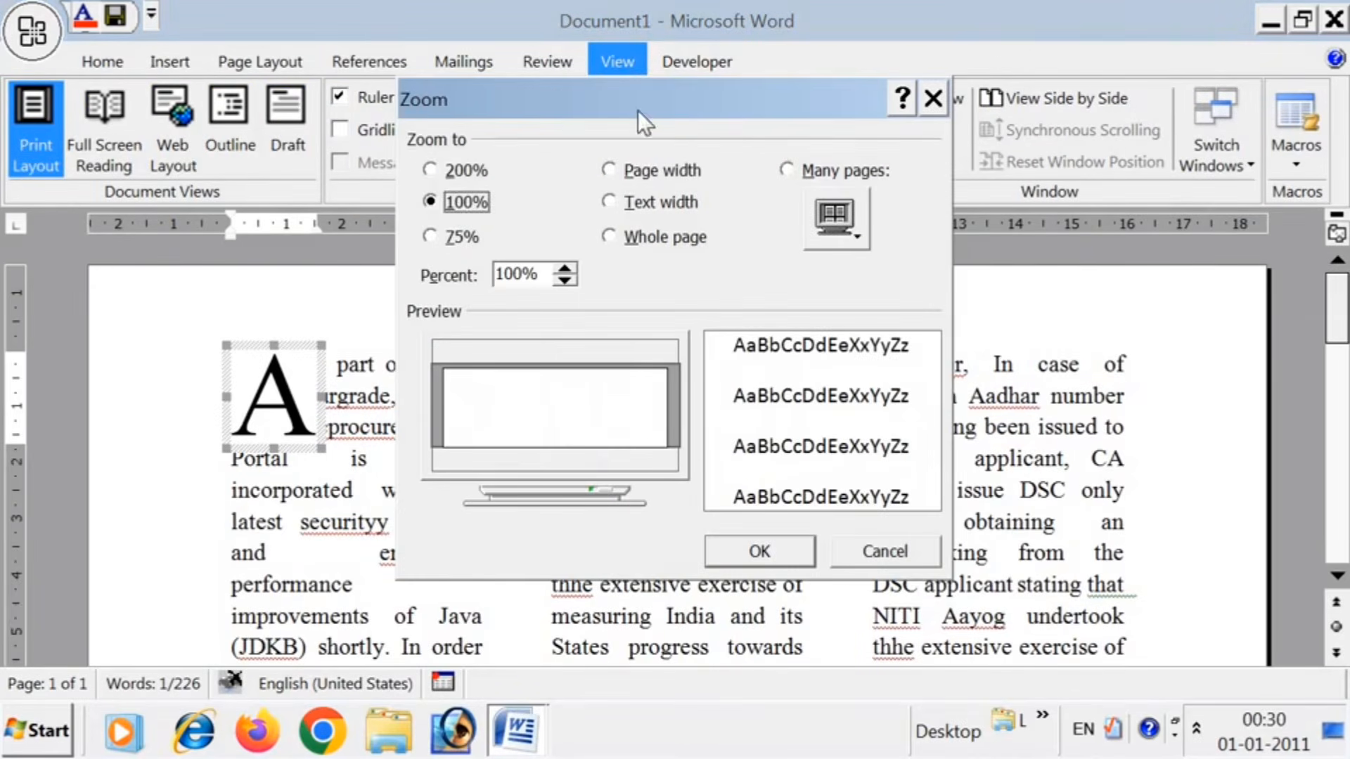
pyautogui.click(458, 172)
pyautogui.click(759, 551)
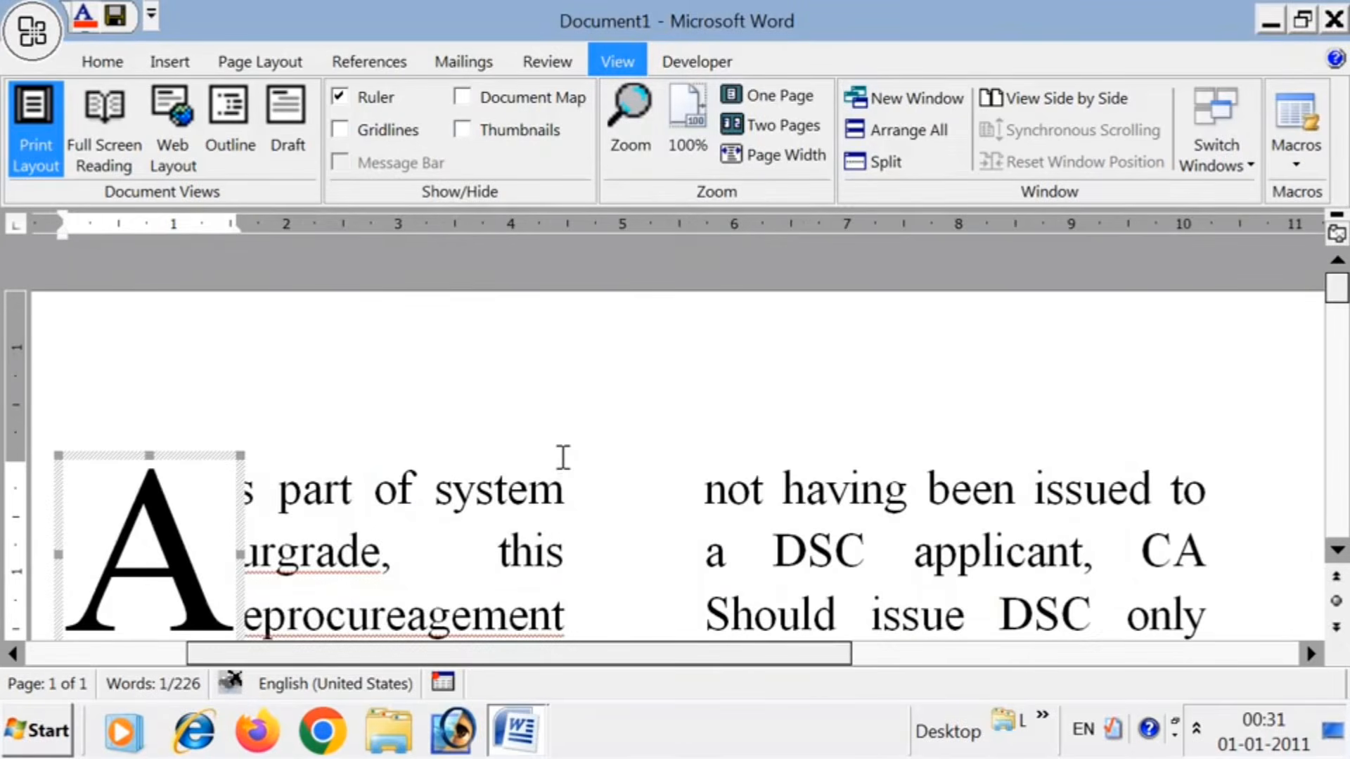
pyautogui.scroll(-2, 563, 456)
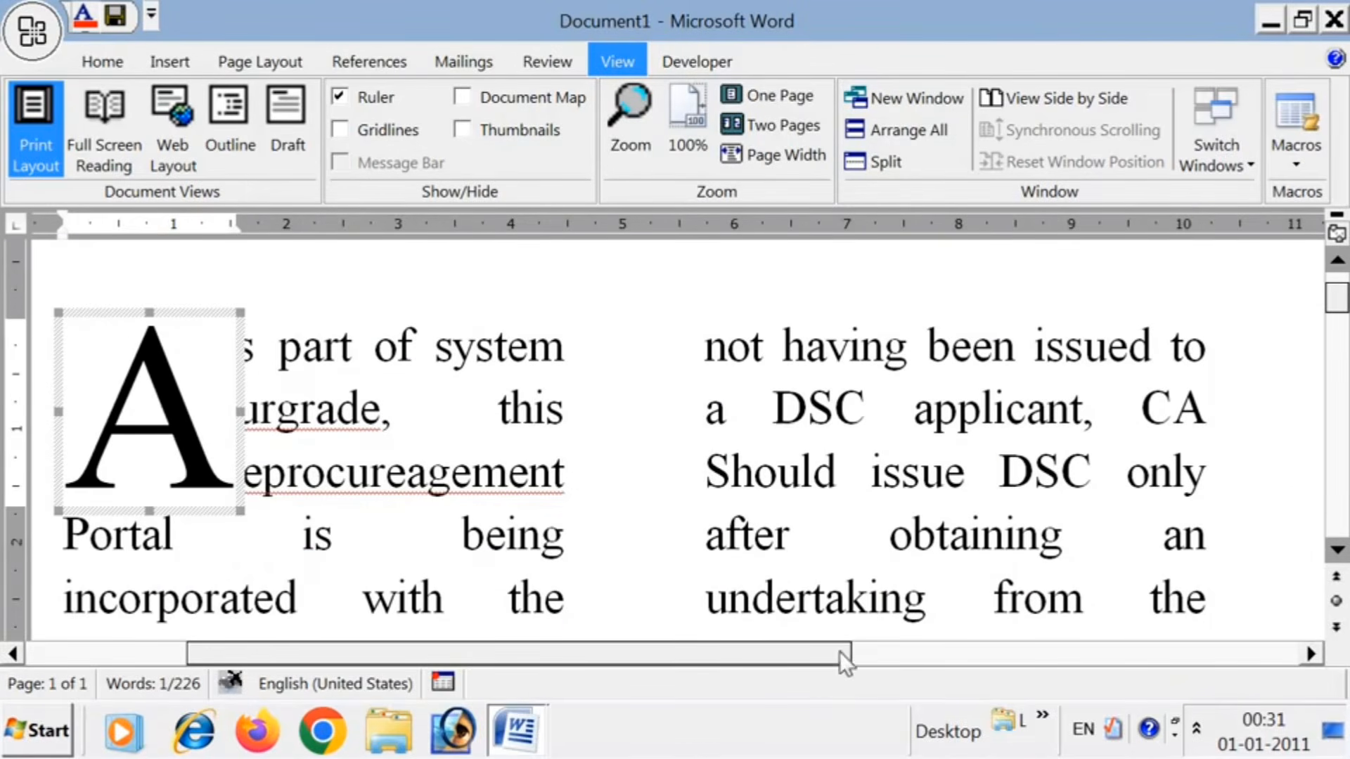
pyautogui.moveTo(840, 652); pyautogui.dragTo(771, 651)
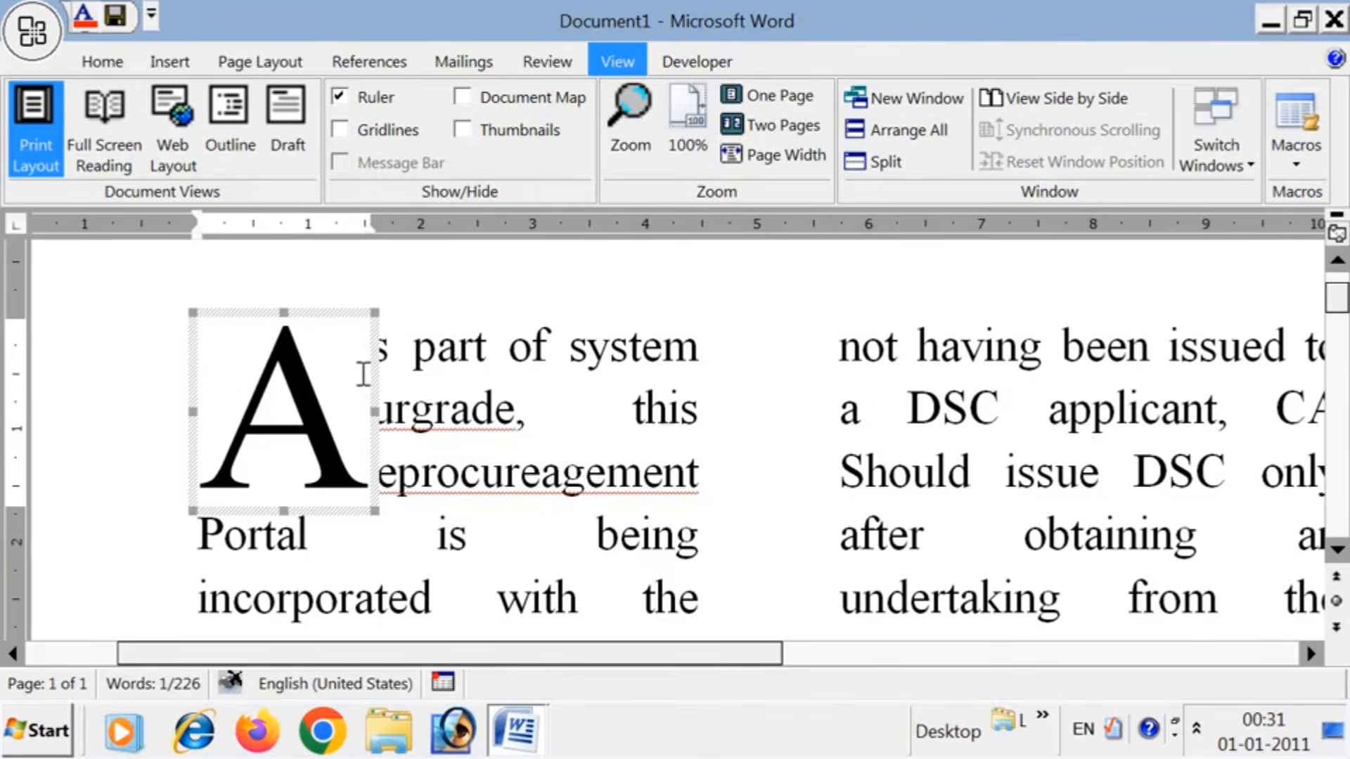
pyautogui.click(171, 54)
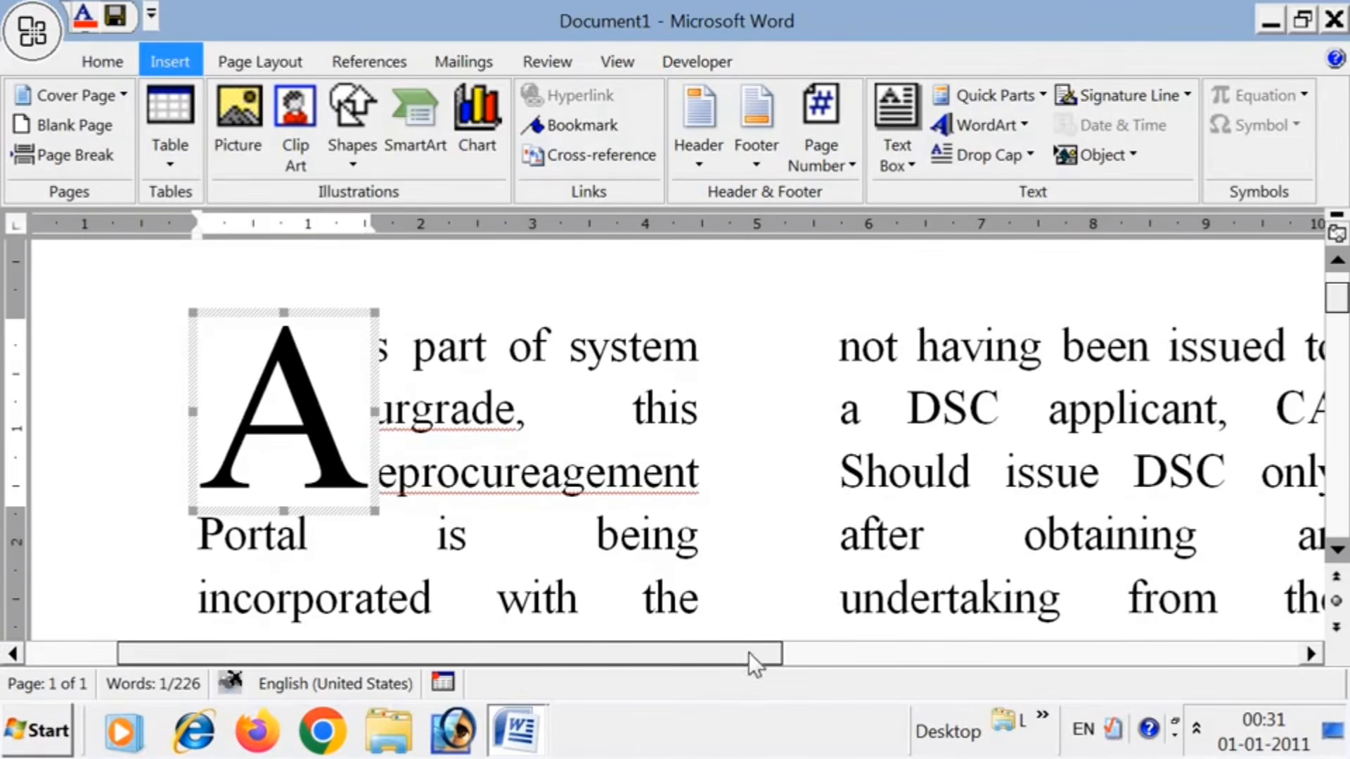
pyautogui.moveTo(771, 651); pyautogui.dragTo(1040, 633)
pyautogui.scroll(-3, 1005, 548)
pyautogui.scroll(-8, 984, 520)
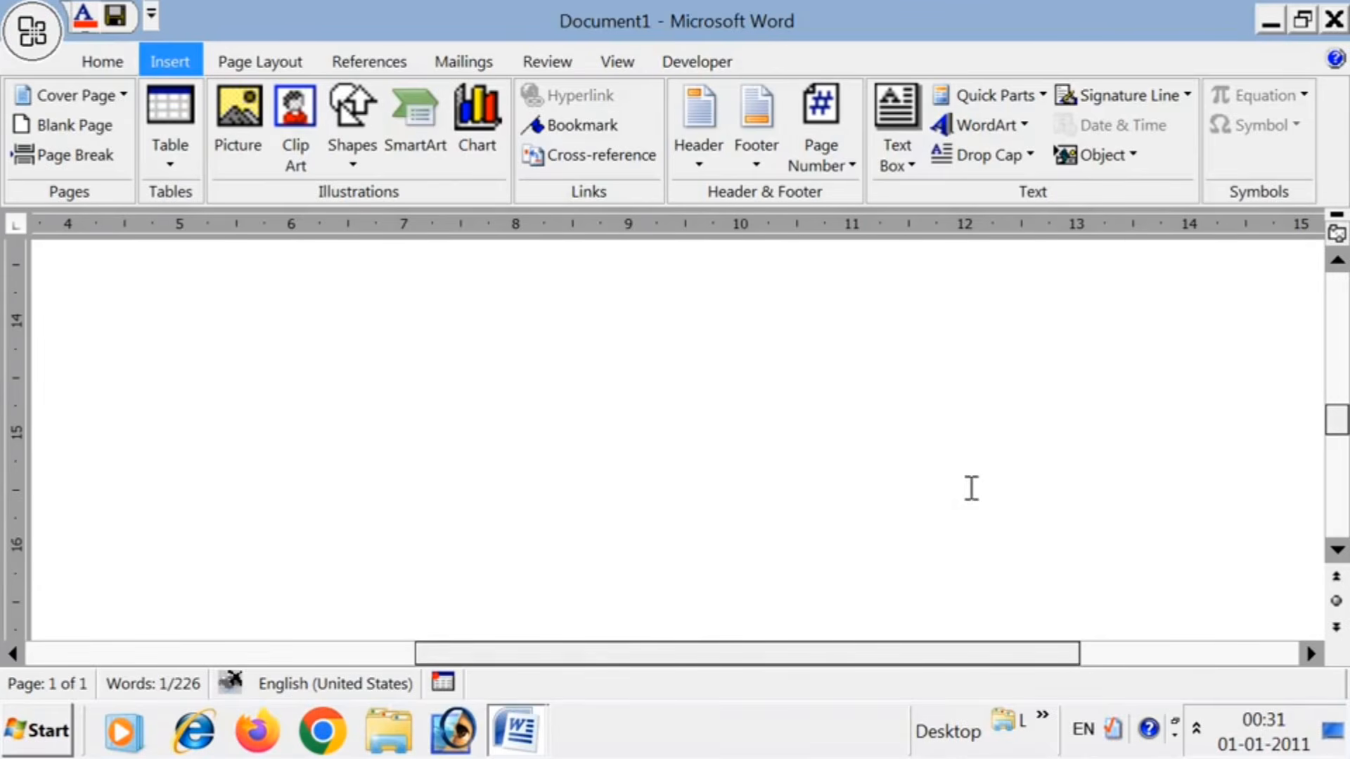
pyautogui.scroll(1, 975, 389)
pyautogui.scroll(1, 975, 389)
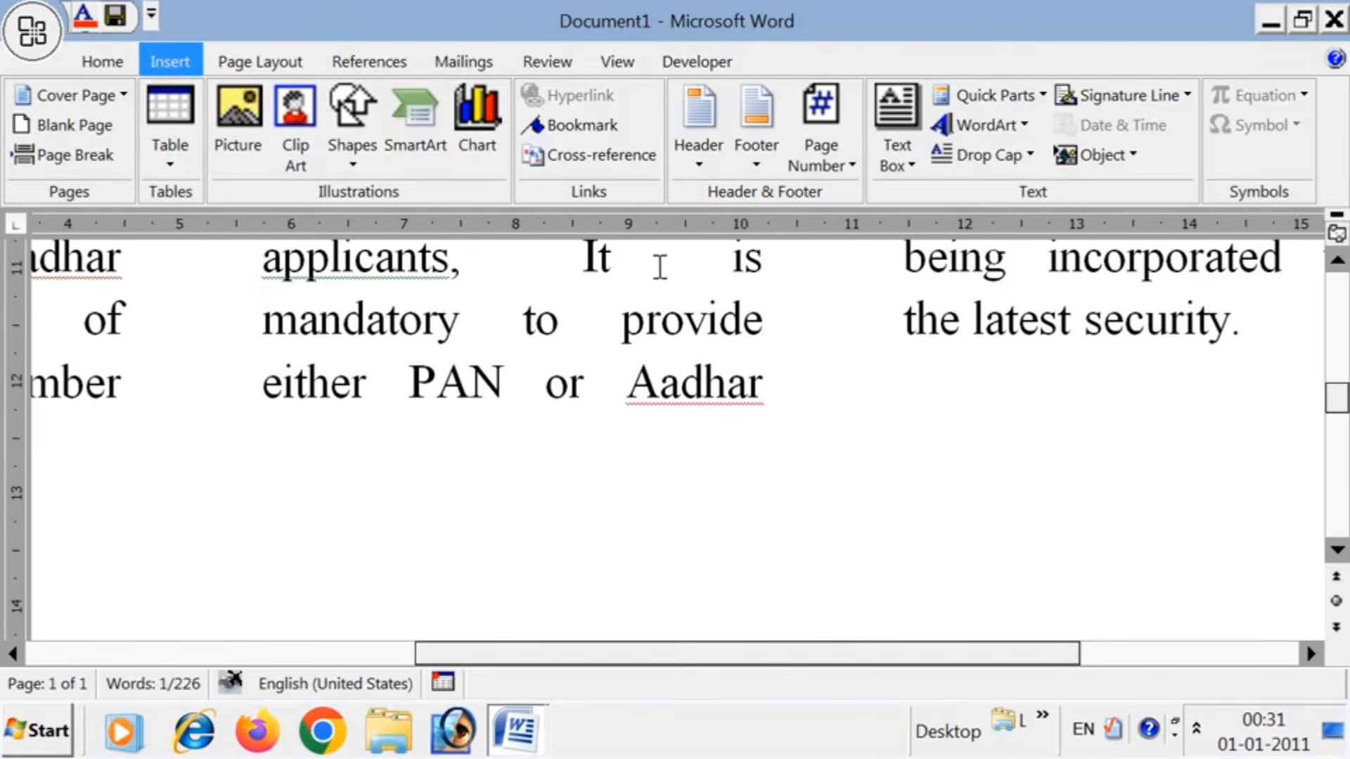
# - Reset the zoom to 100% and check where the three columns end
pyautogui.click(609, 62)
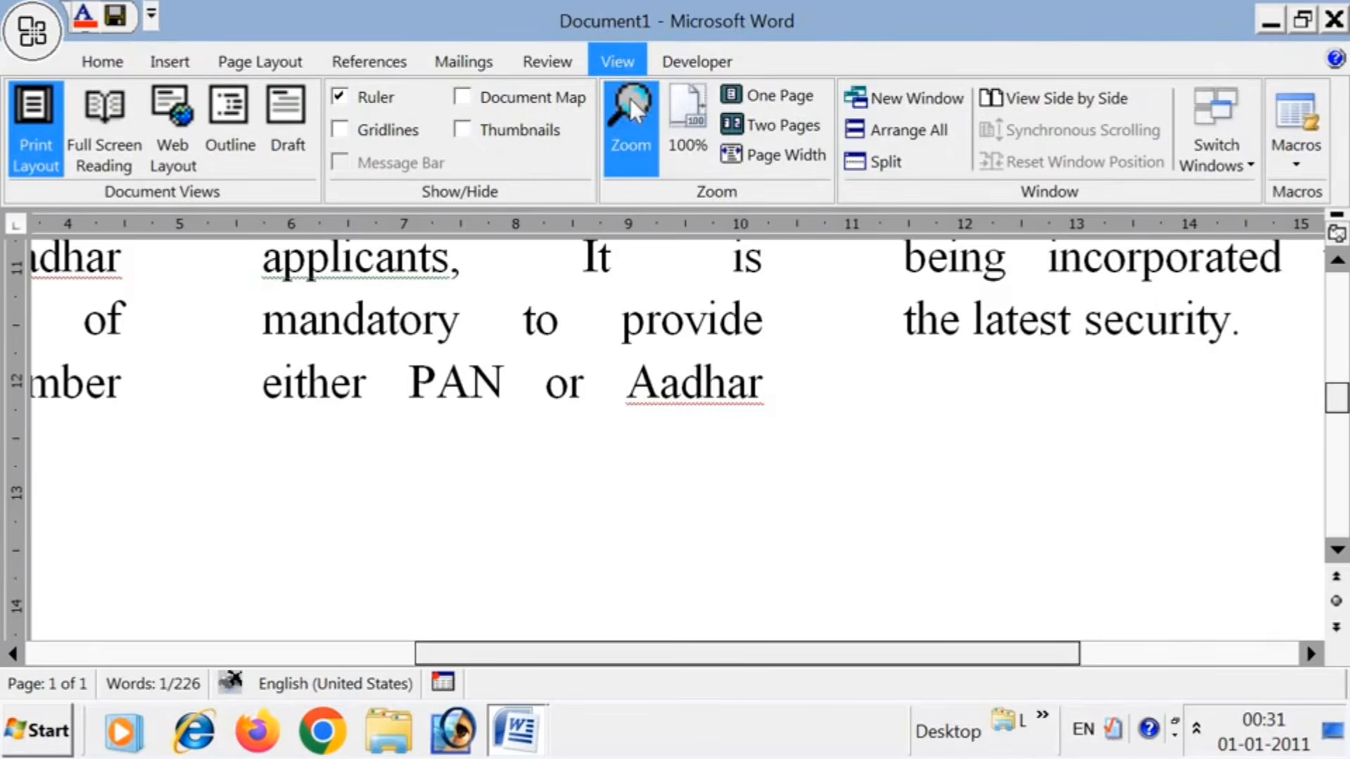
pyautogui.click(630, 98)
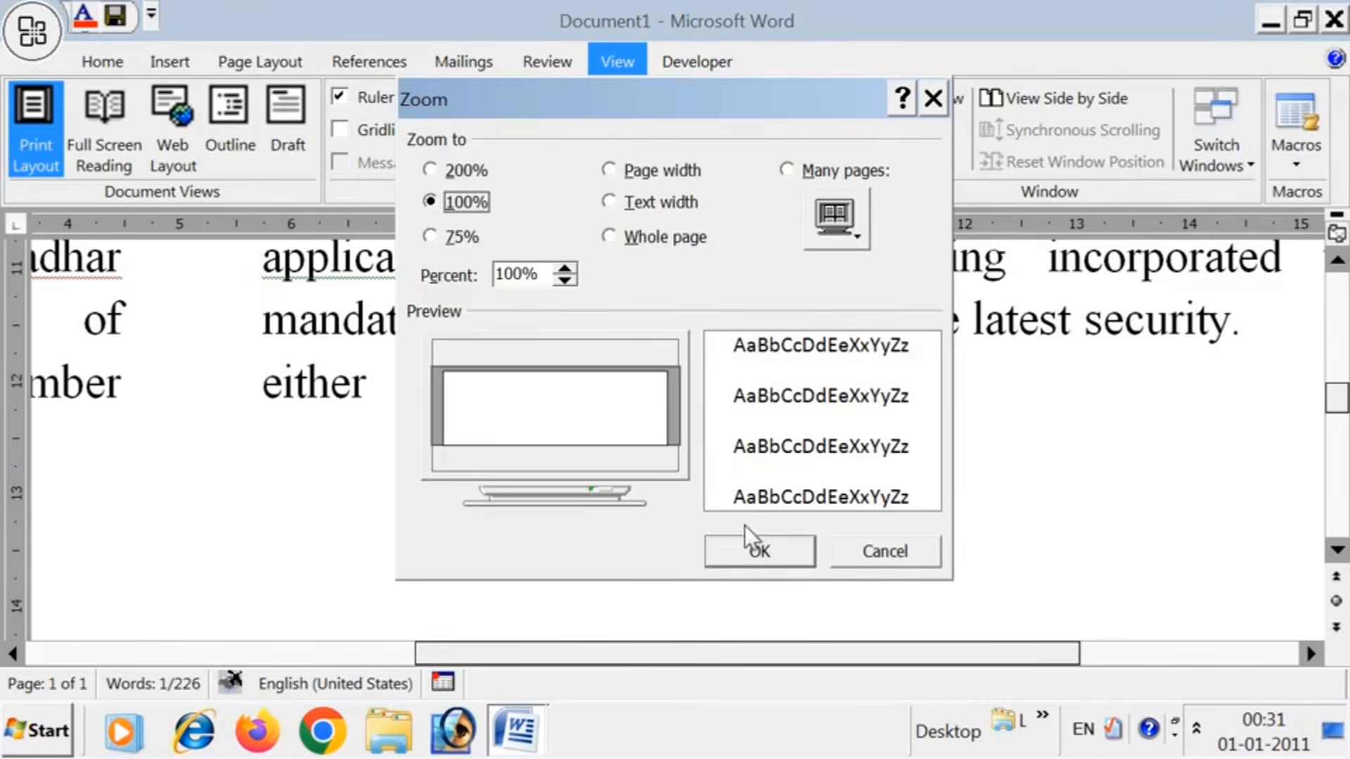
pyautogui.click(756, 550)
pyautogui.scroll(-1, 1068, 556)
pyautogui.scroll(-5, 1068, 556)
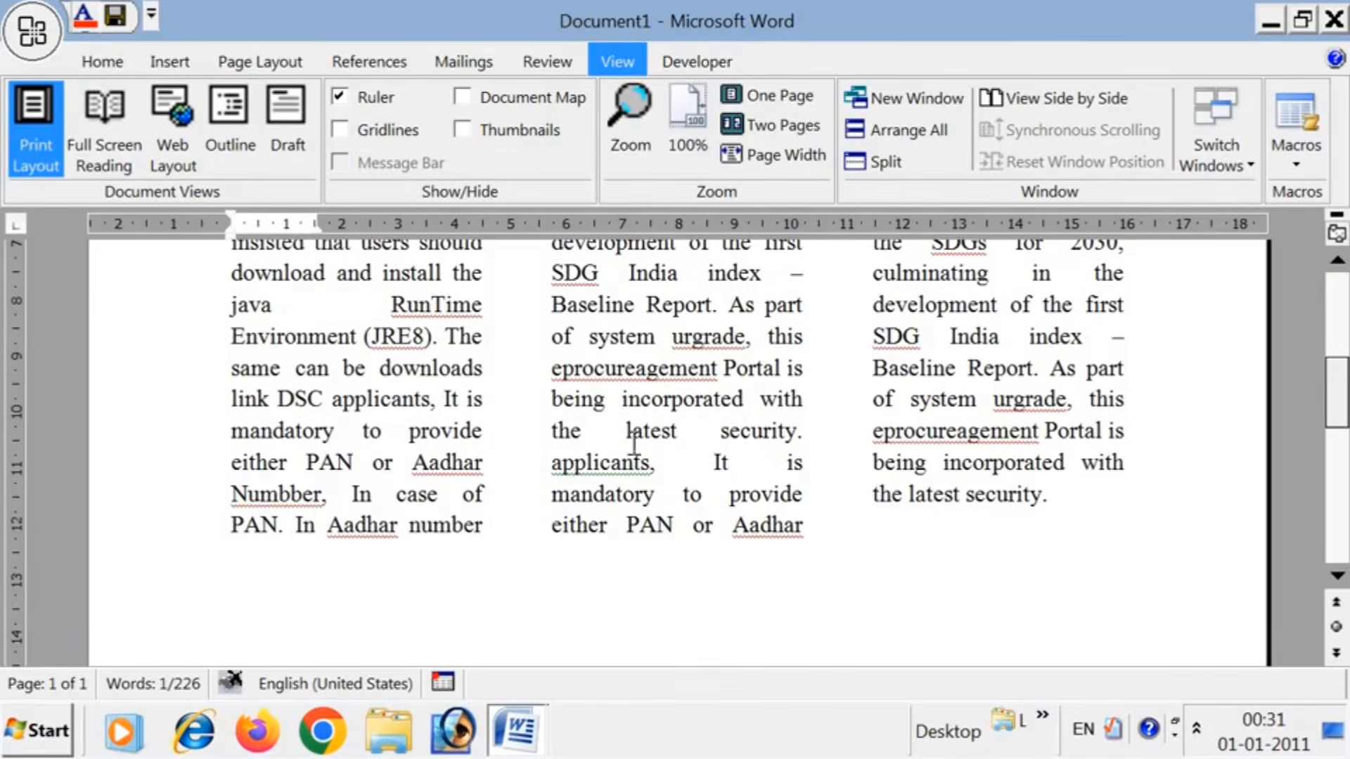
# - Open the Clip Art pane and bring its Organize clips link into view
pyautogui.click(173, 56)
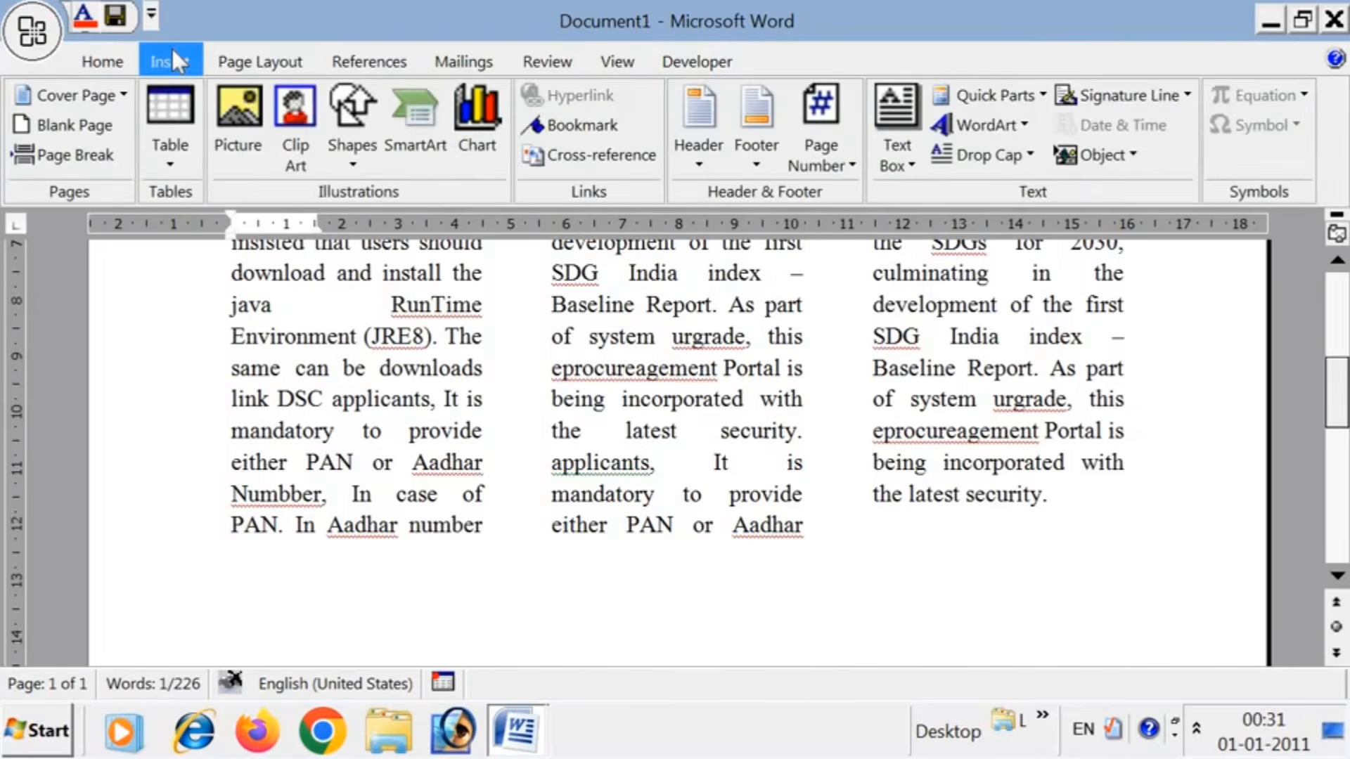
pyautogui.click(295, 120)
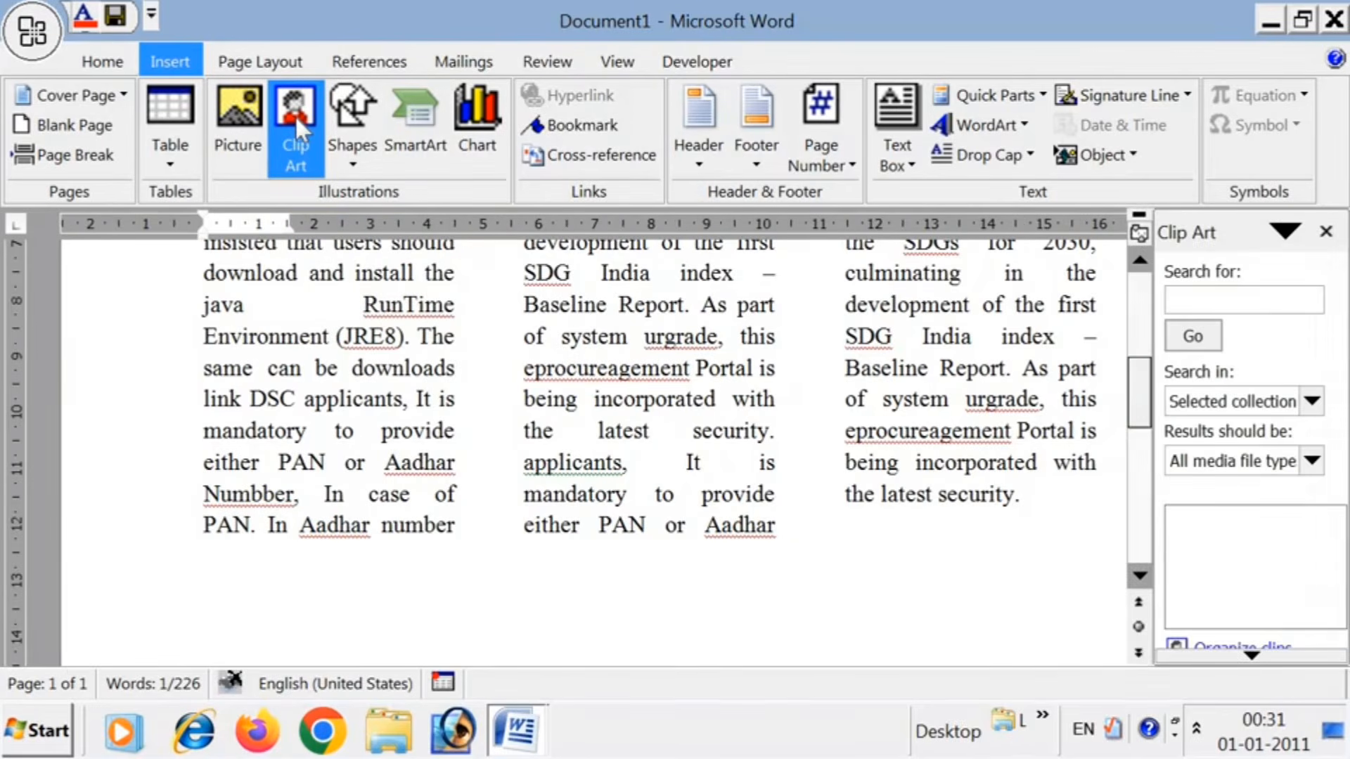
pyautogui.scroll(-3, 1208, 445)
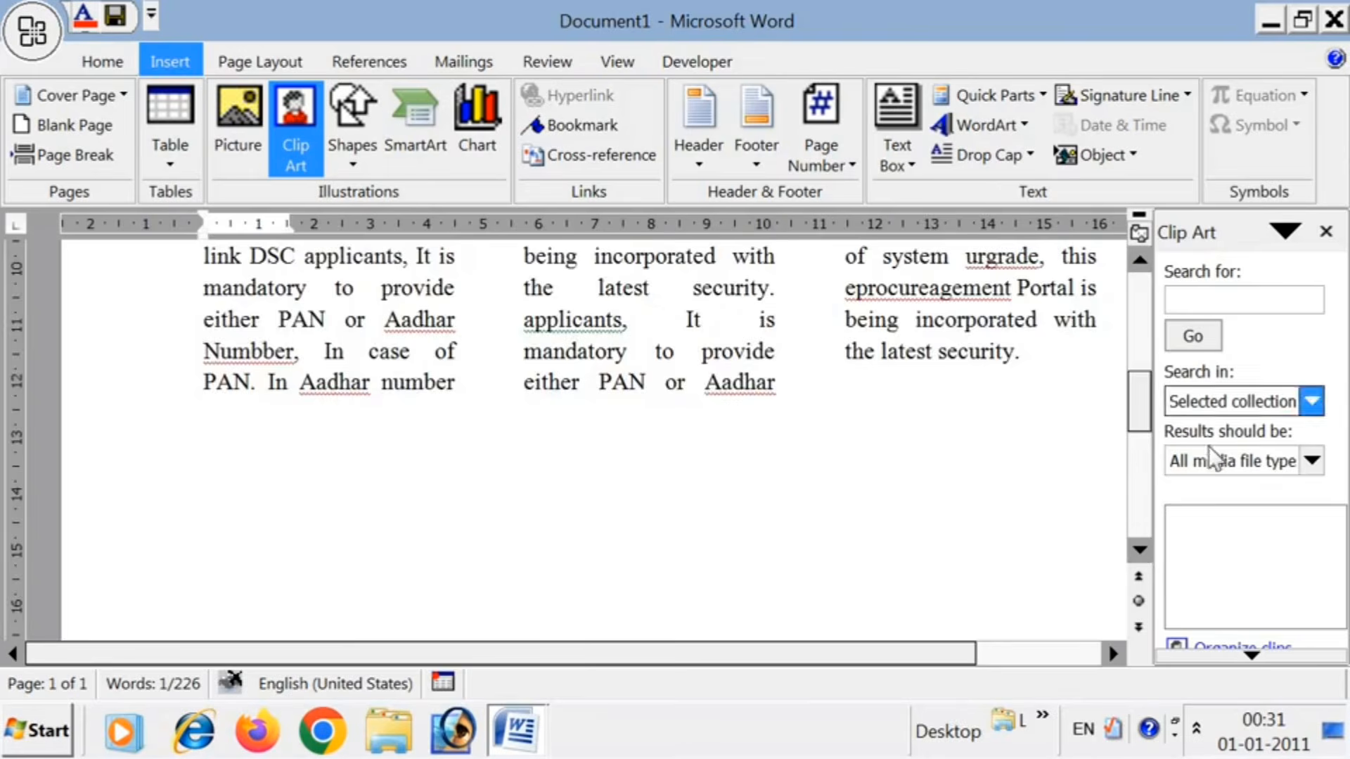
pyautogui.scroll(1, 1183, 437)
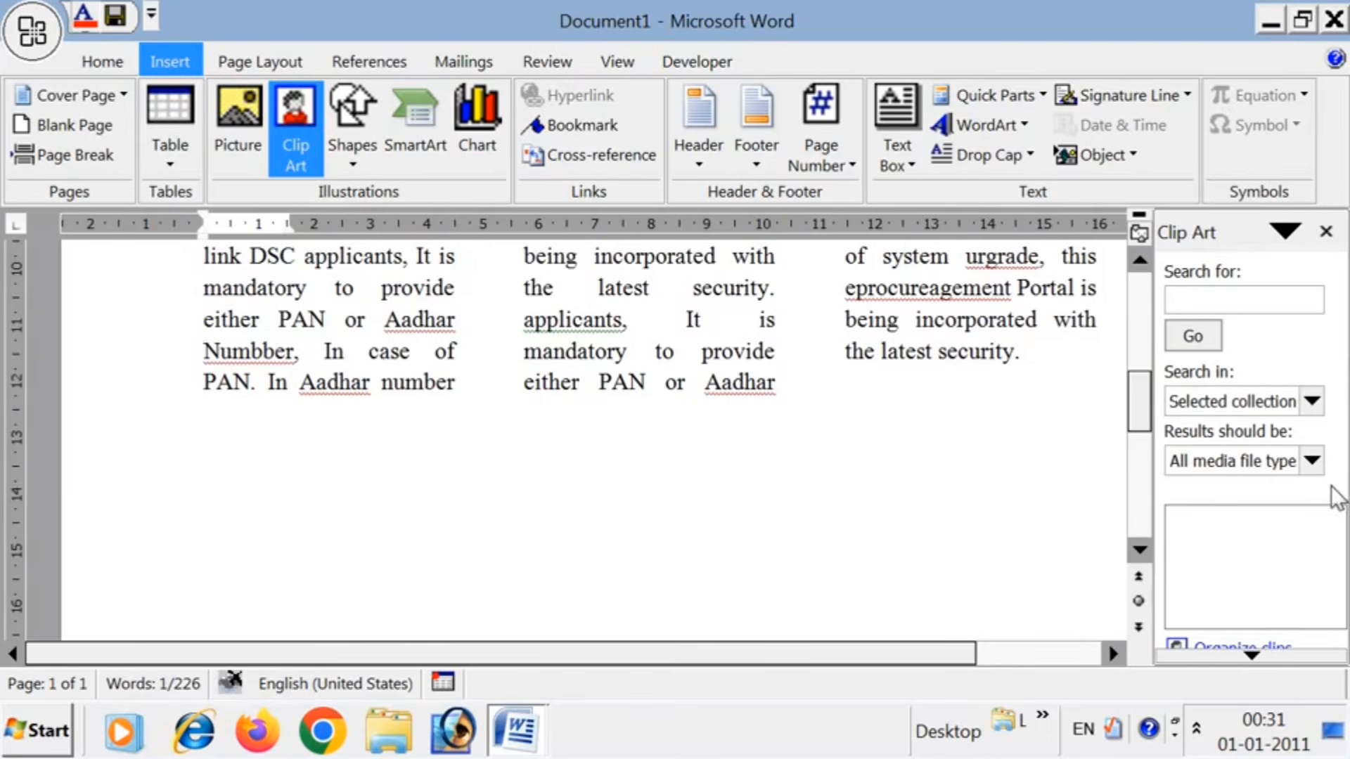
pyautogui.click(1251, 655)
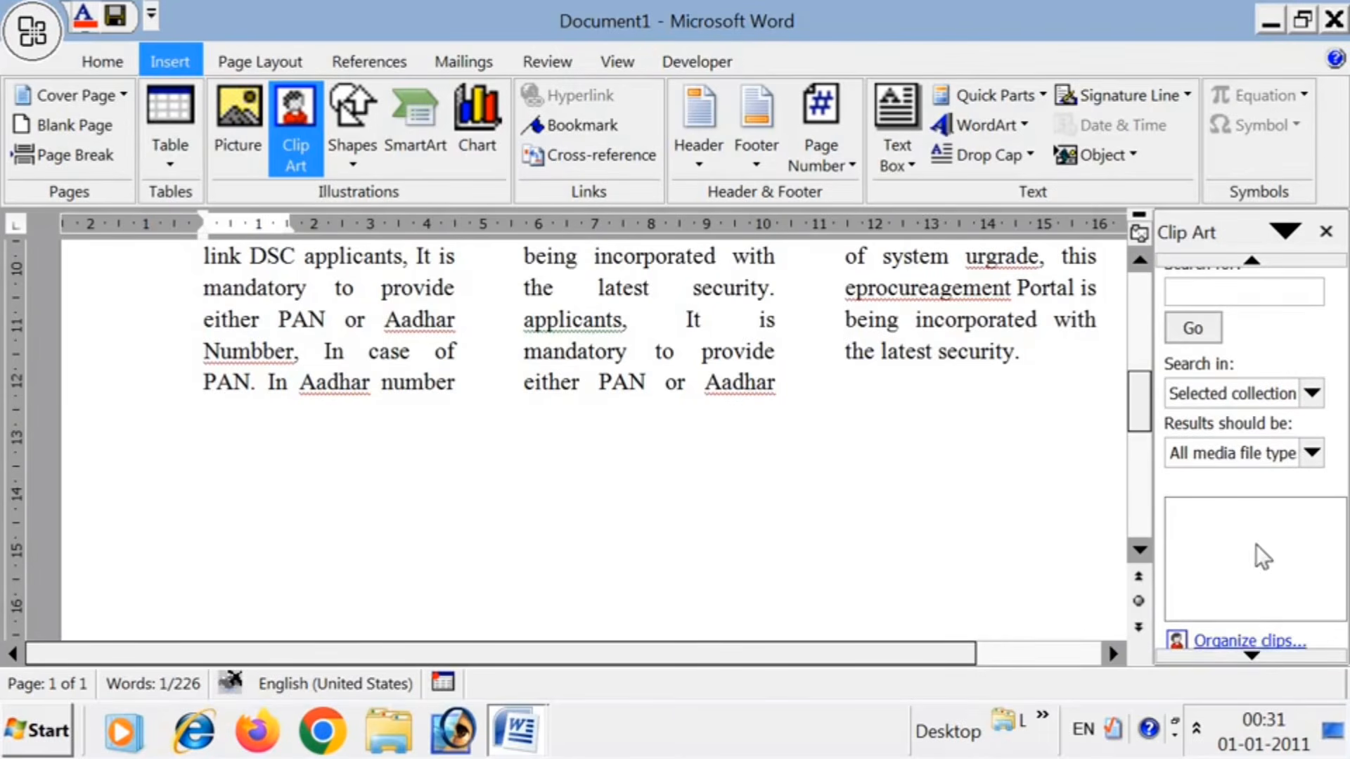
pyautogui.click(1255, 657)
pyautogui.click(1252, 657)
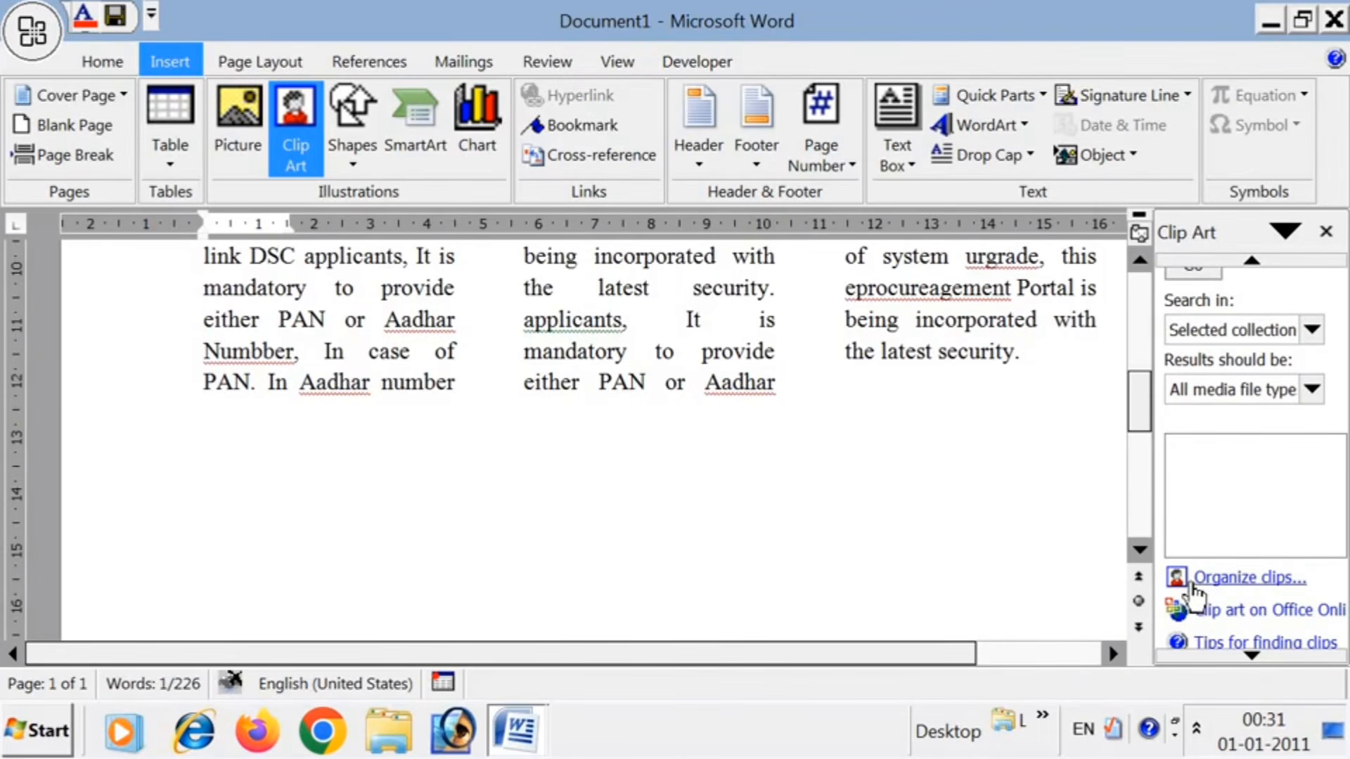
pyautogui.click(1246, 578)
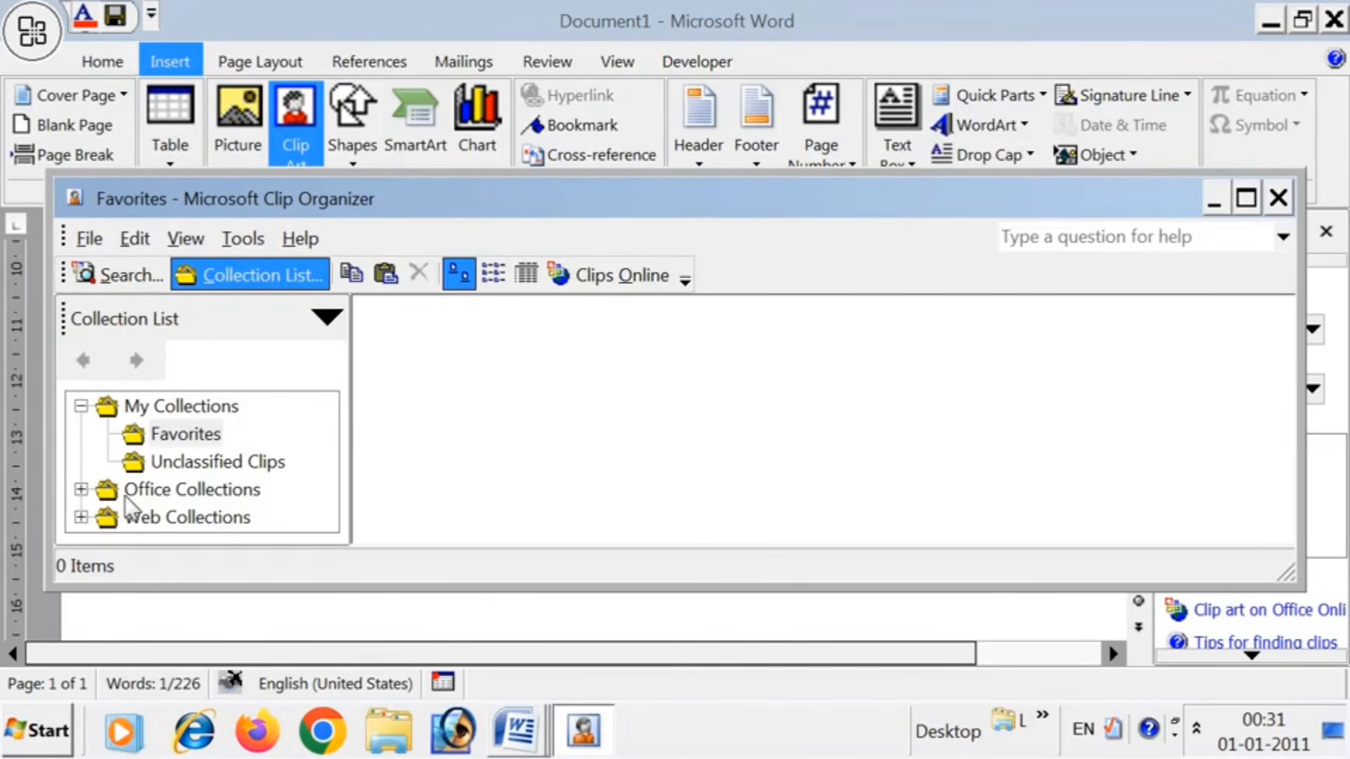
pyautogui.doubleClick(195, 490)
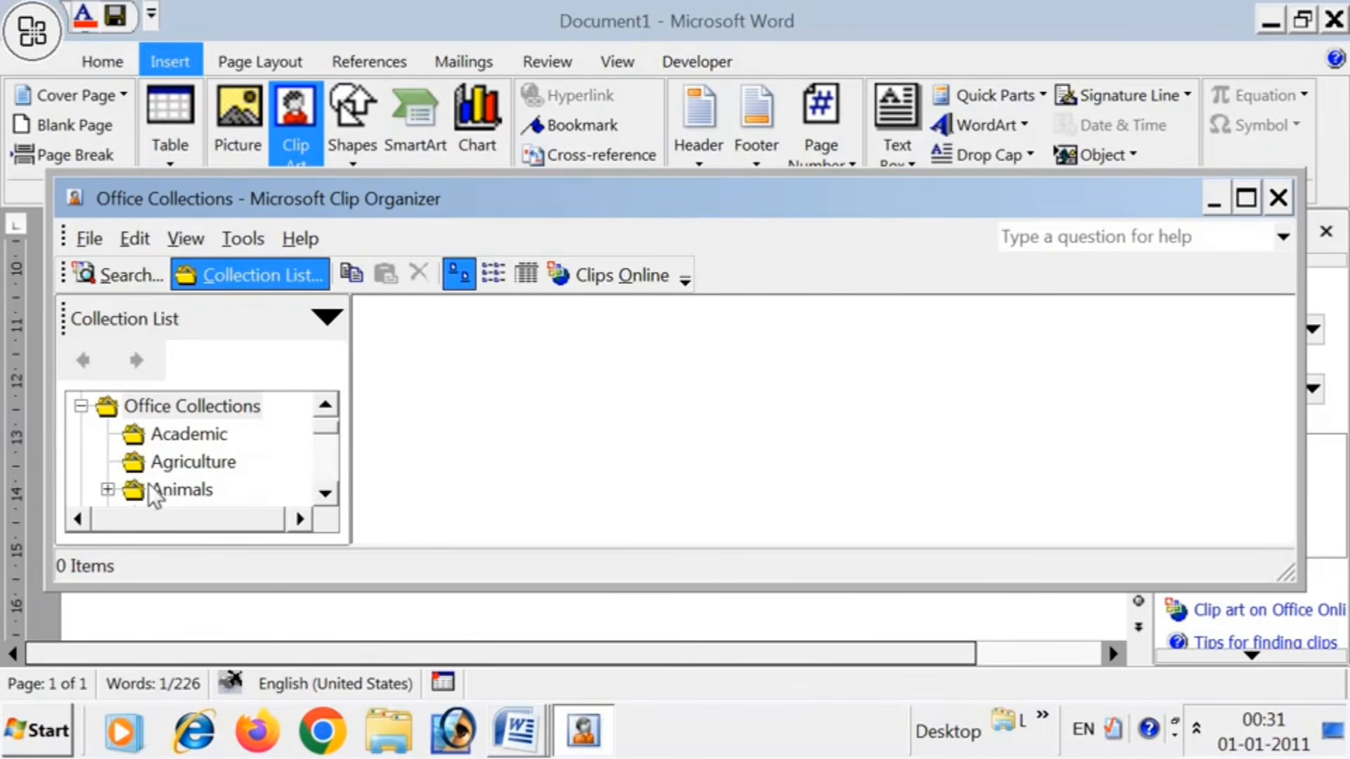
pyautogui.click(170, 491)
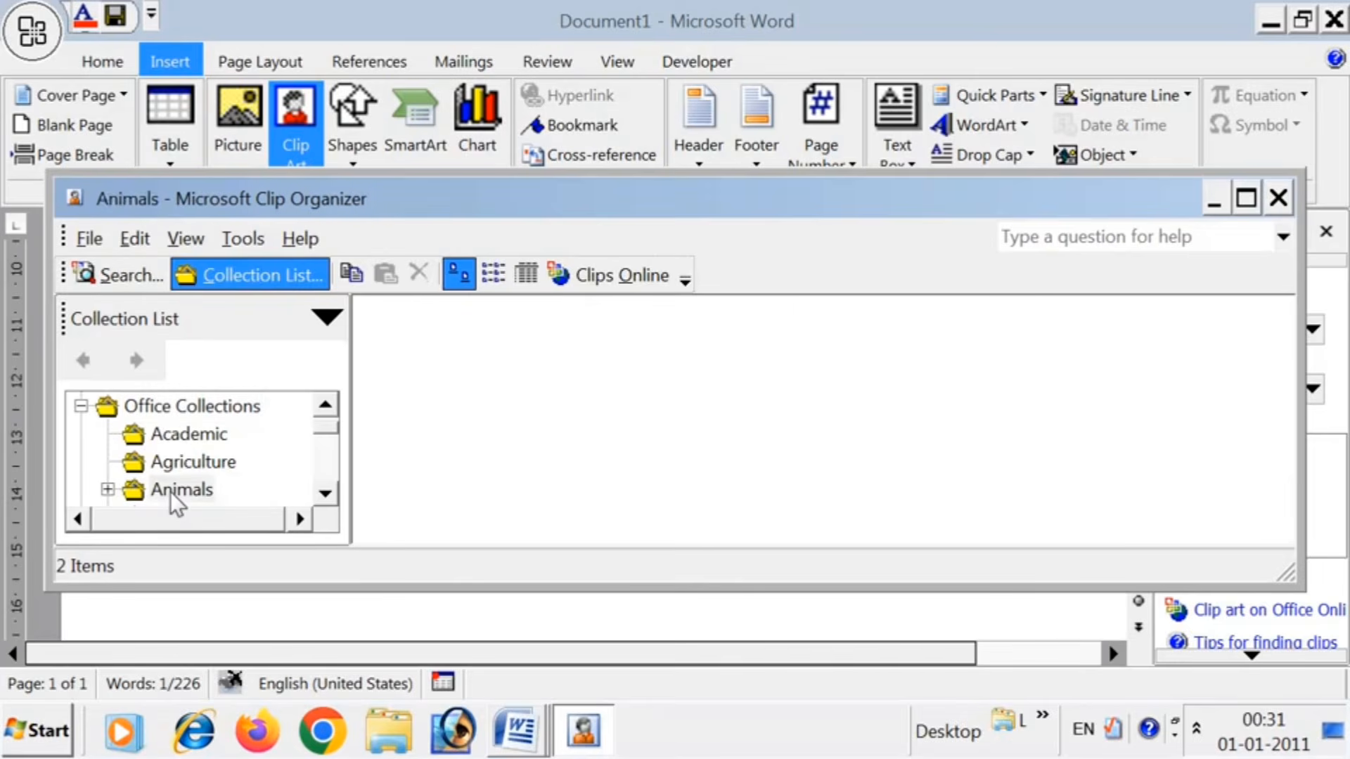
pyautogui.click(182, 461)
pyautogui.click(184, 433)
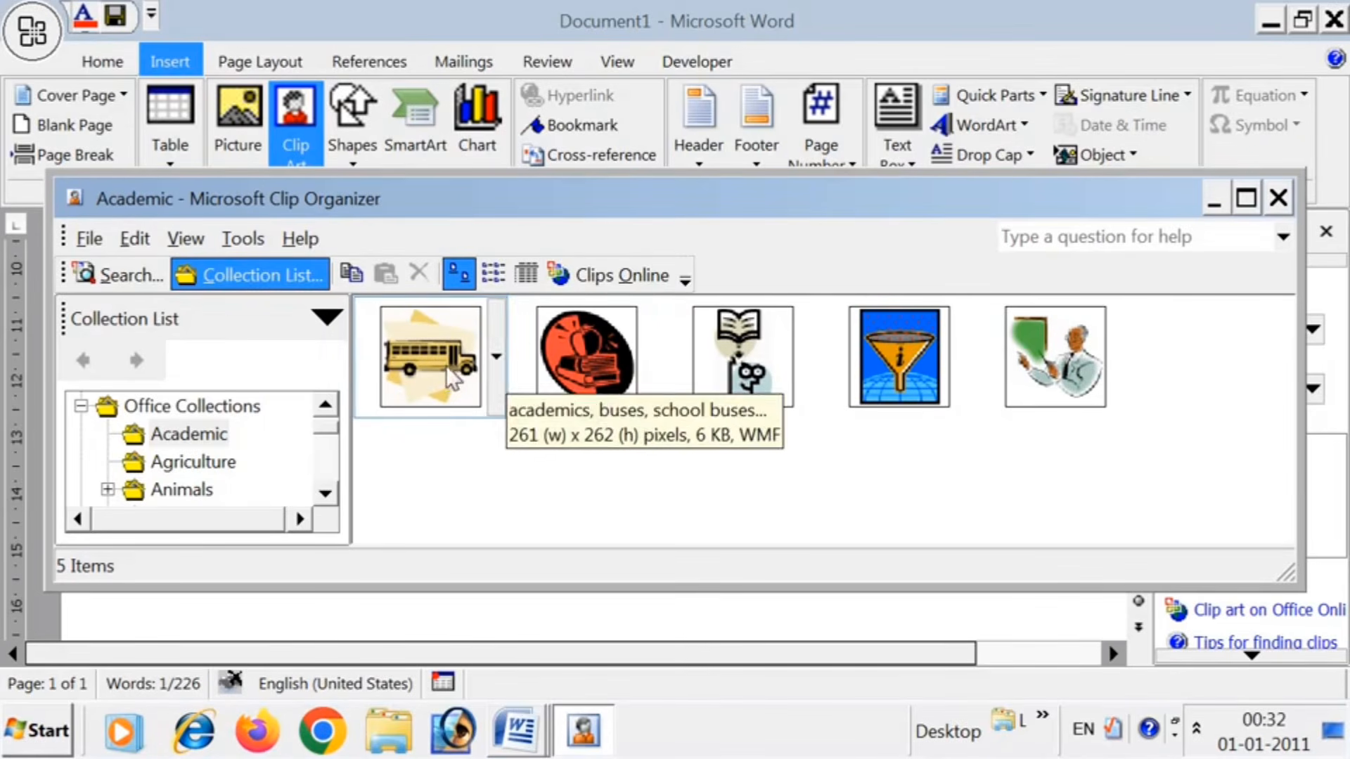
pyautogui.click(774, 367)
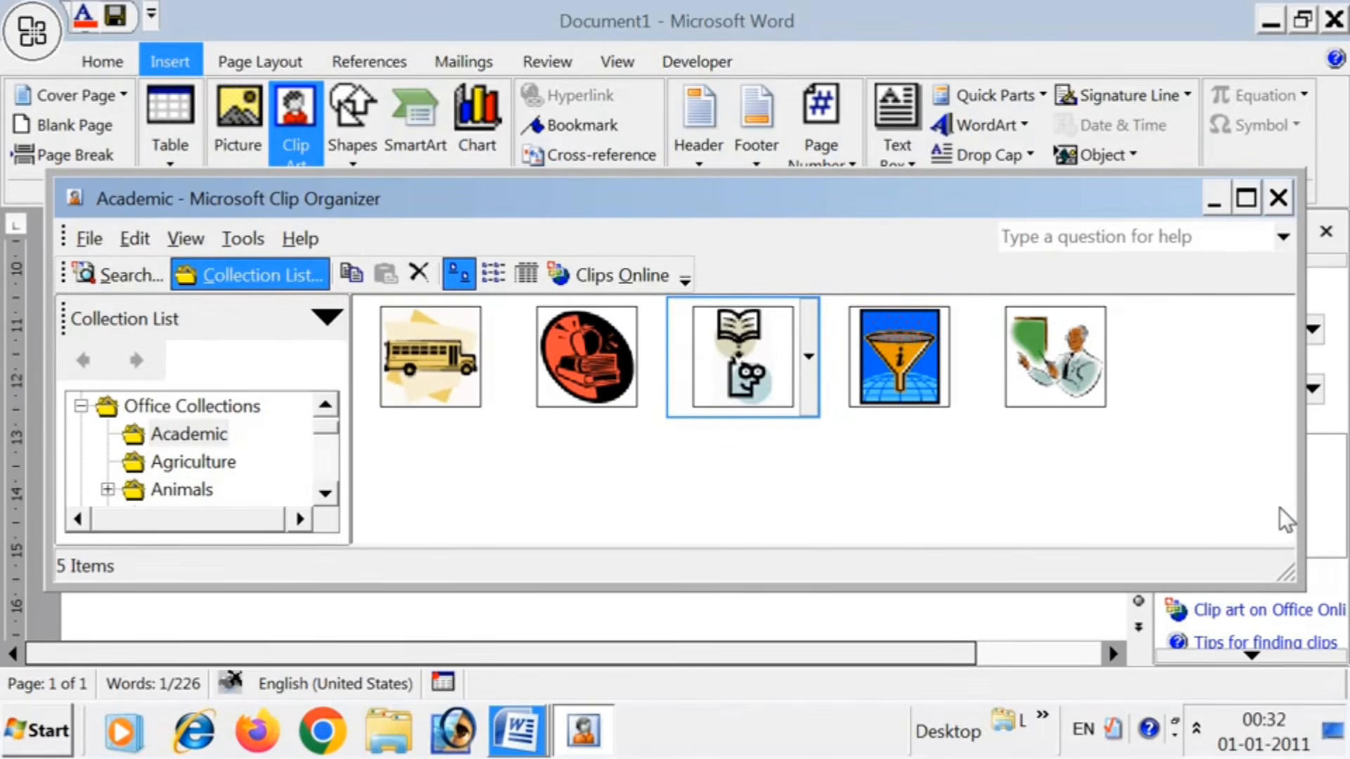
pyautogui.click(1265, 202)
pyautogui.click(1035, 150)
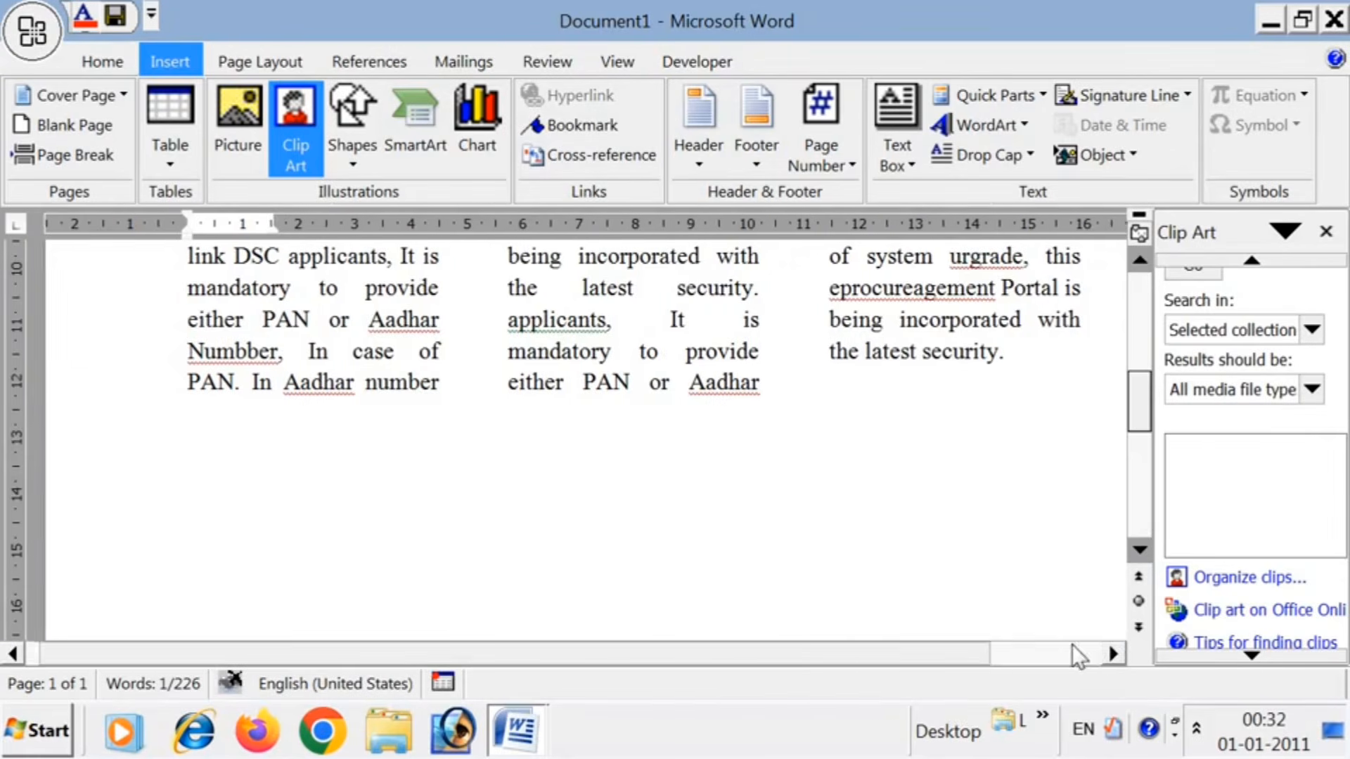
# - Start a new paragraph after the final words "the latest security." in the third column
pyautogui.scroll(-3, 651, 481)
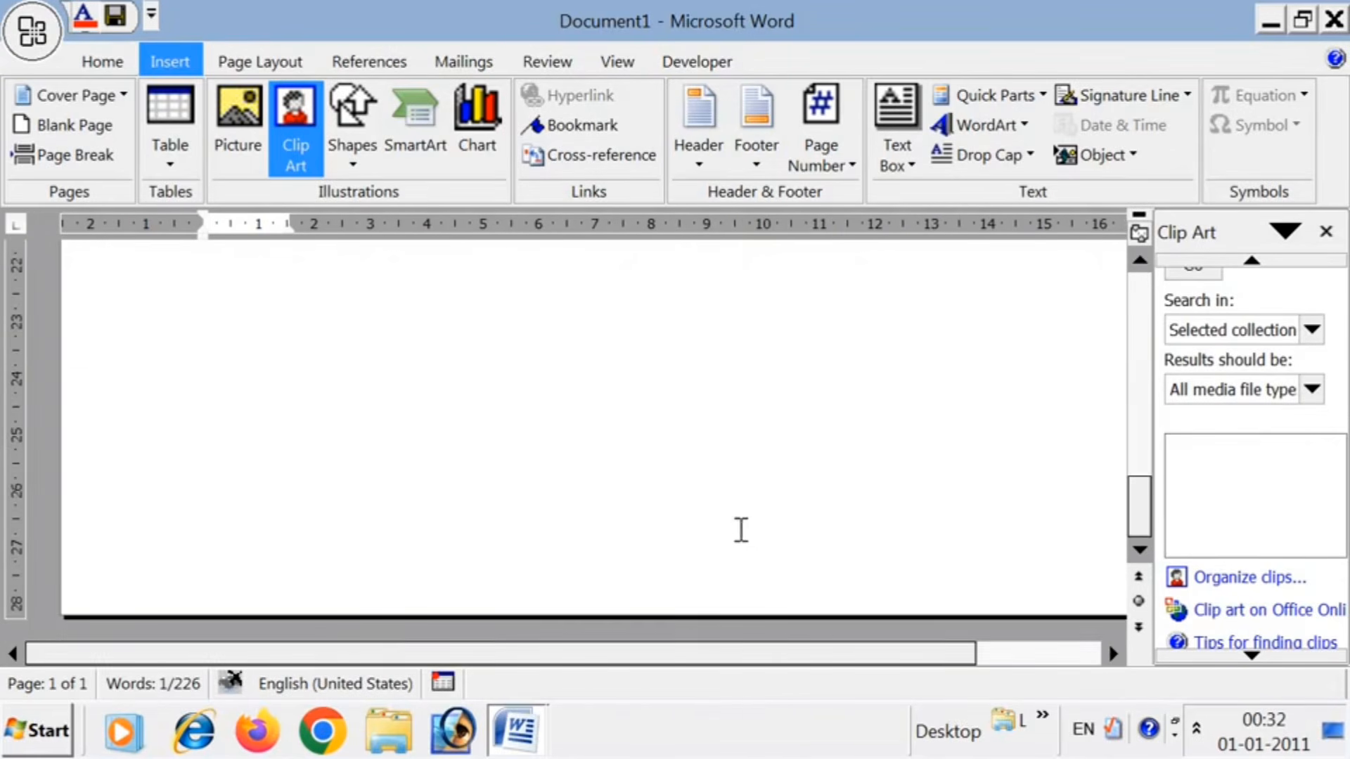
pyautogui.scroll(4, 745, 492)
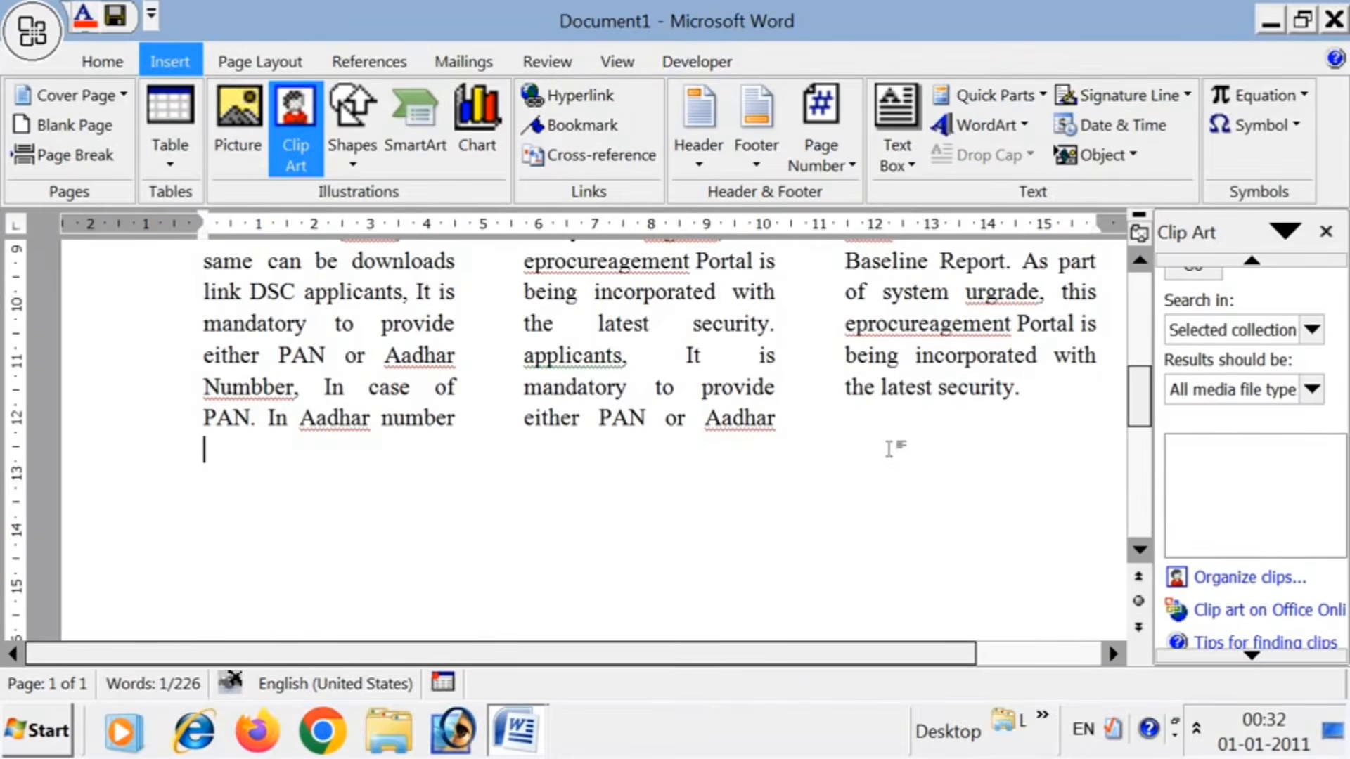
pyautogui.click(1041, 387)
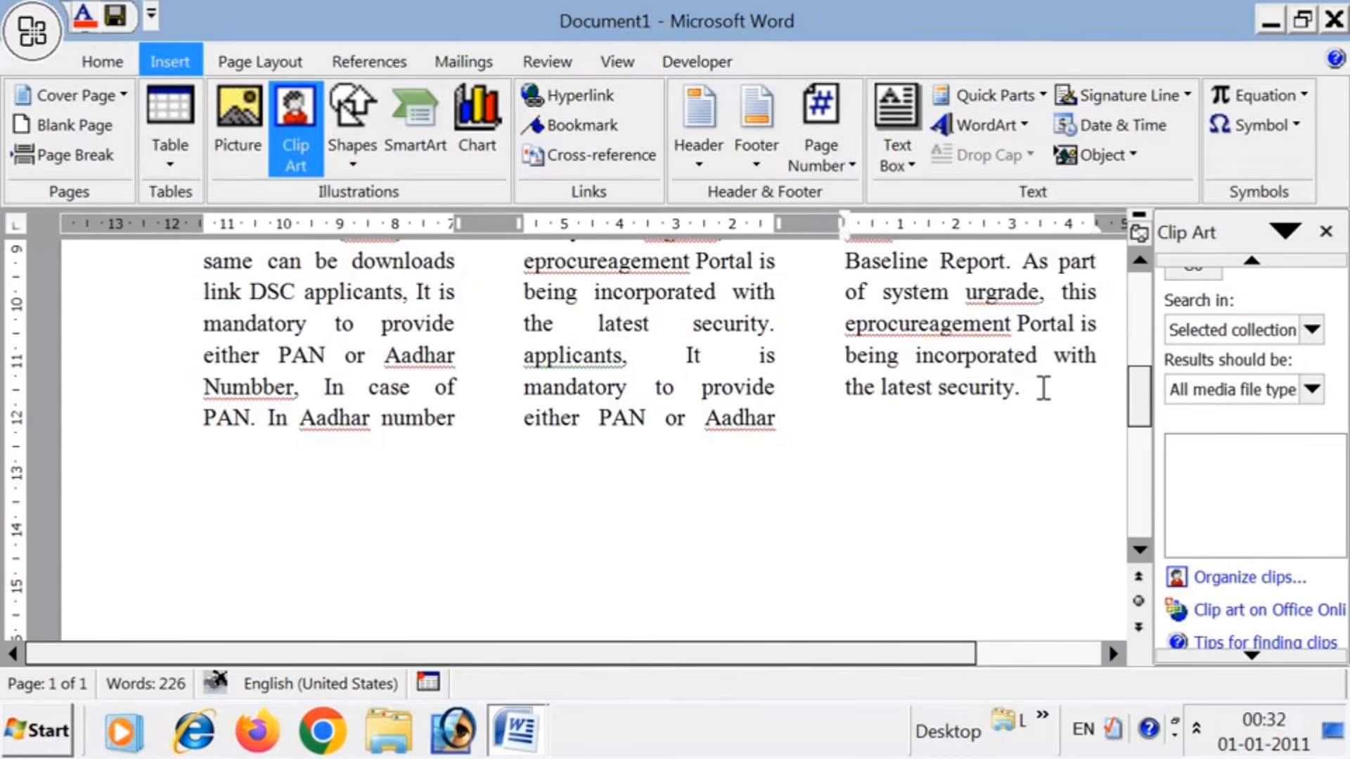
pyautogui.press('Return')
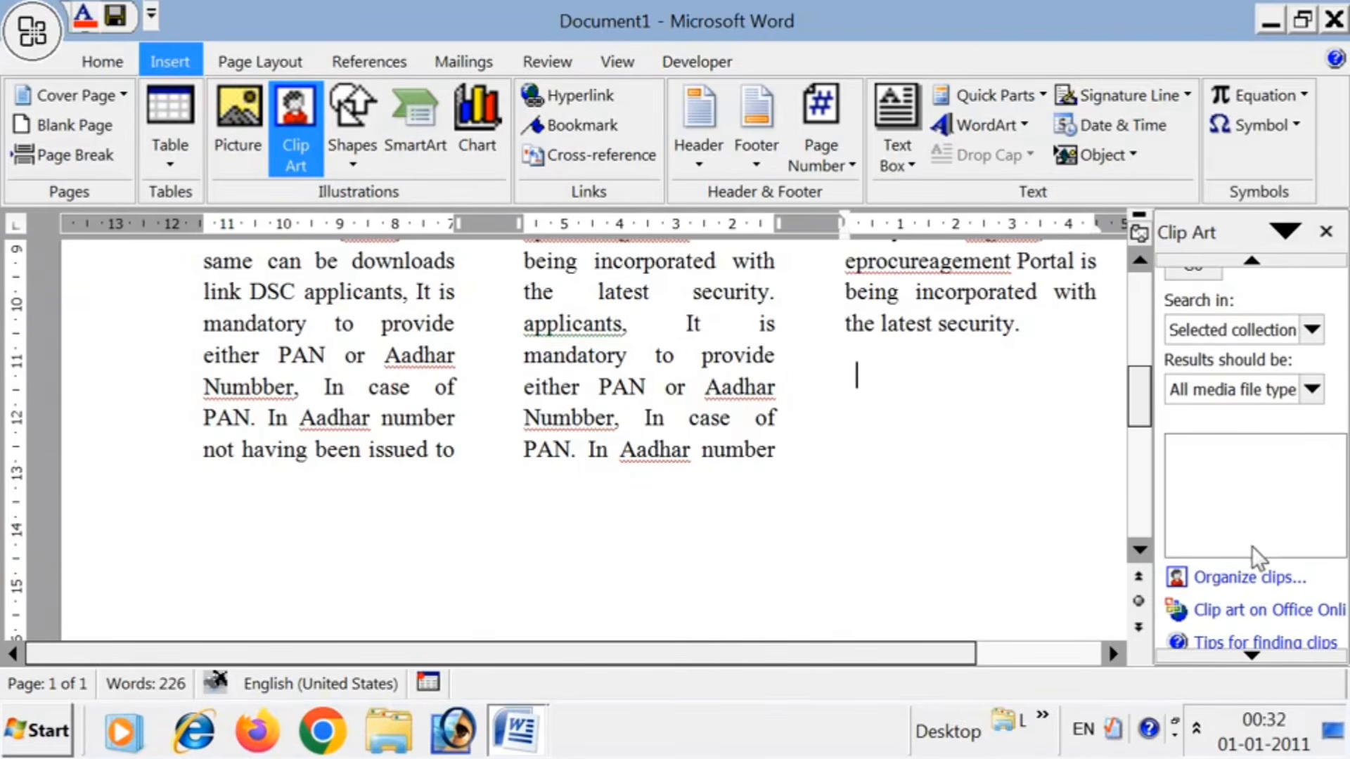
# - Insert the harvester-and-field clip from the Agriculture folder of Office Collections into the document below the column text
pyautogui.click(1255, 578)
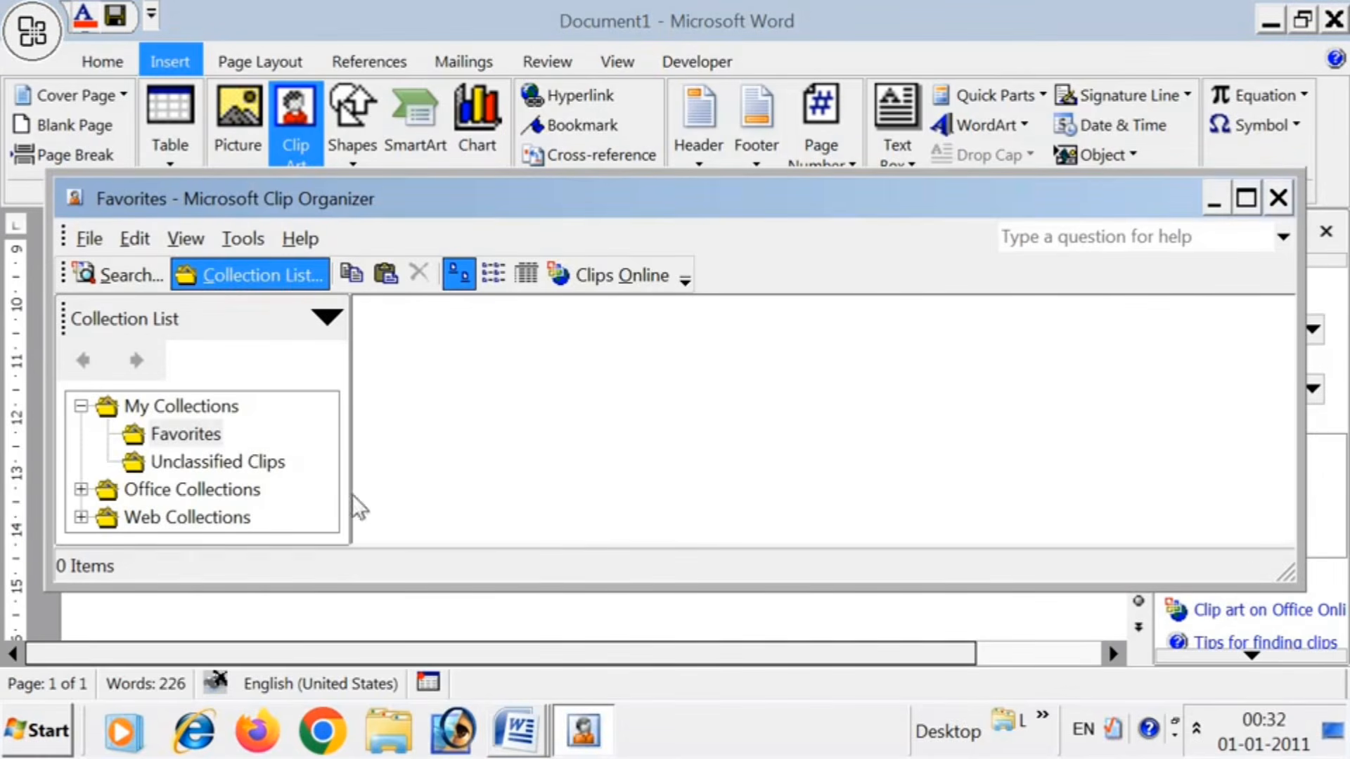
pyautogui.doubleClick(181, 490)
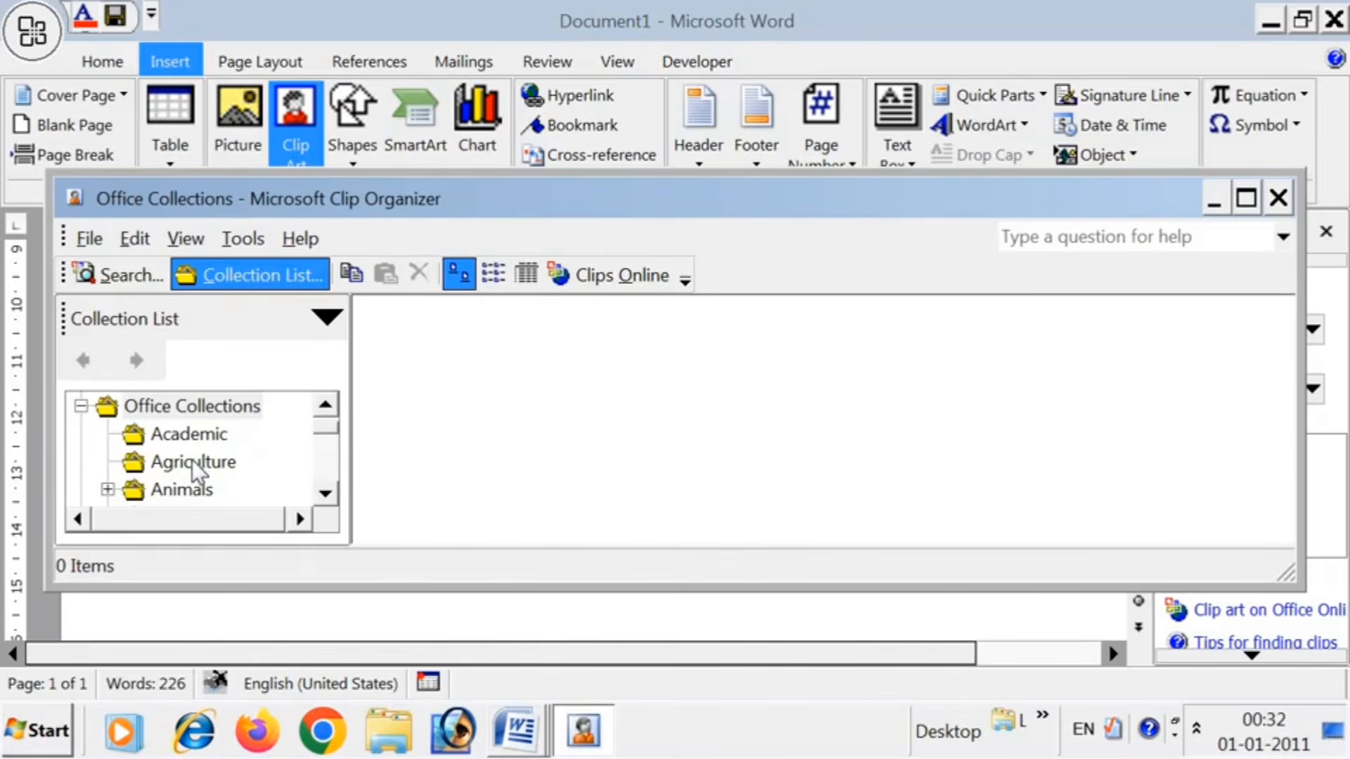
pyautogui.click(192, 459)
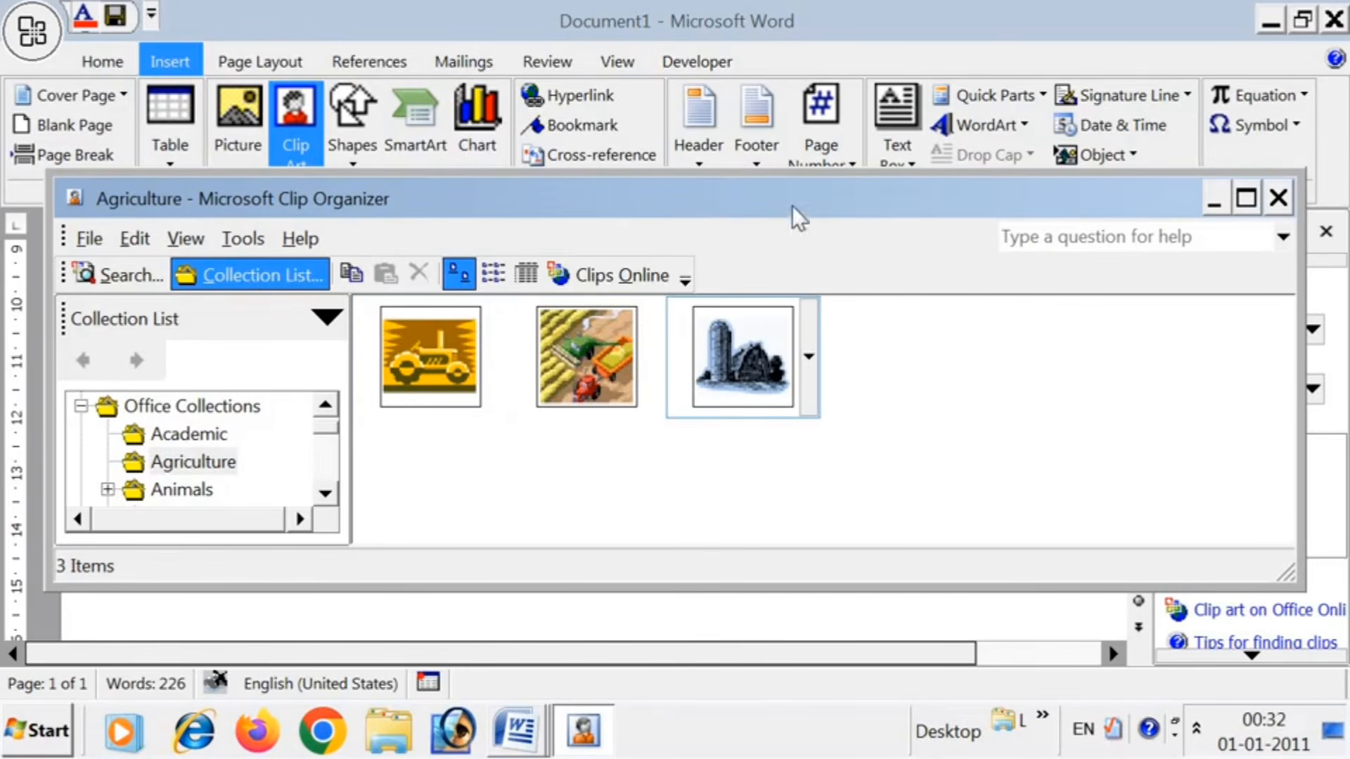
pyautogui.moveTo(792, 205); pyautogui.dragTo(253, 277)
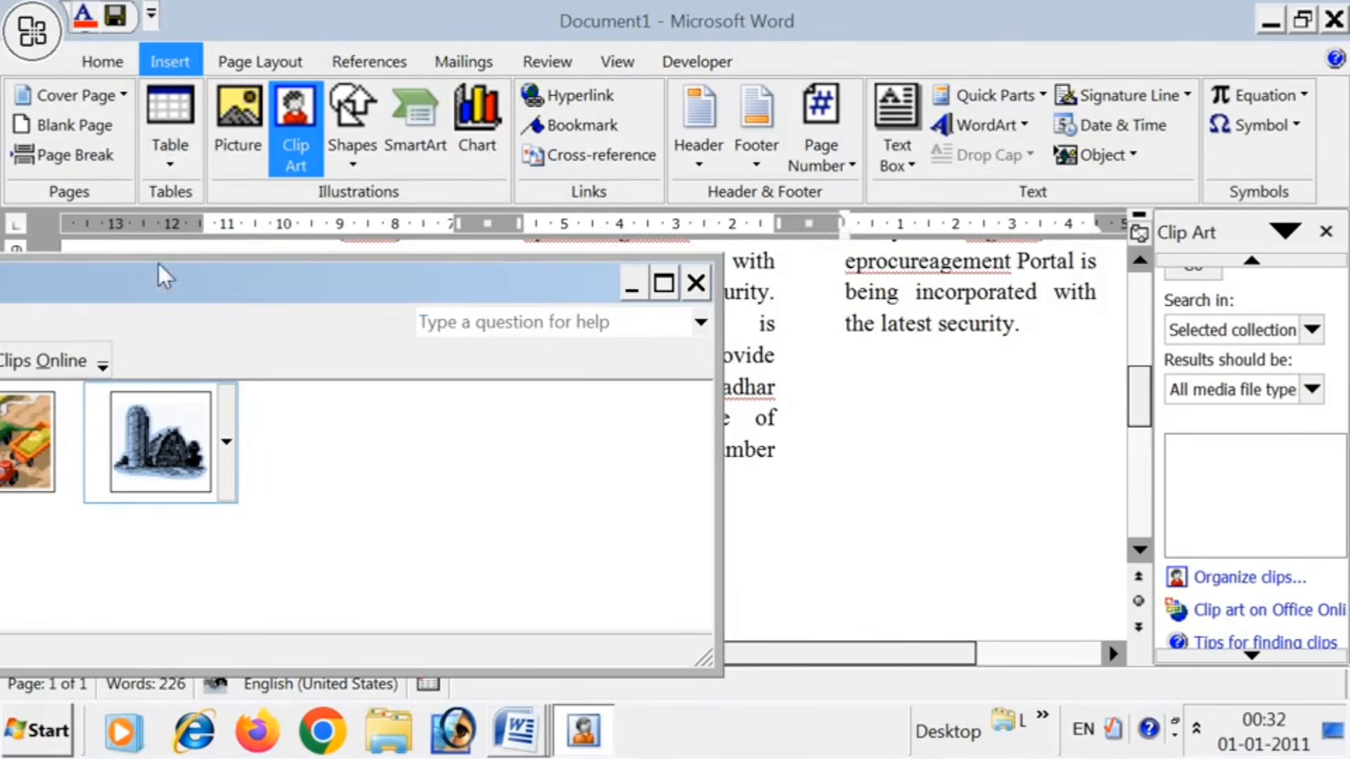
pyautogui.moveTo(454, 281); pyautogui.dragTo(196, 297)
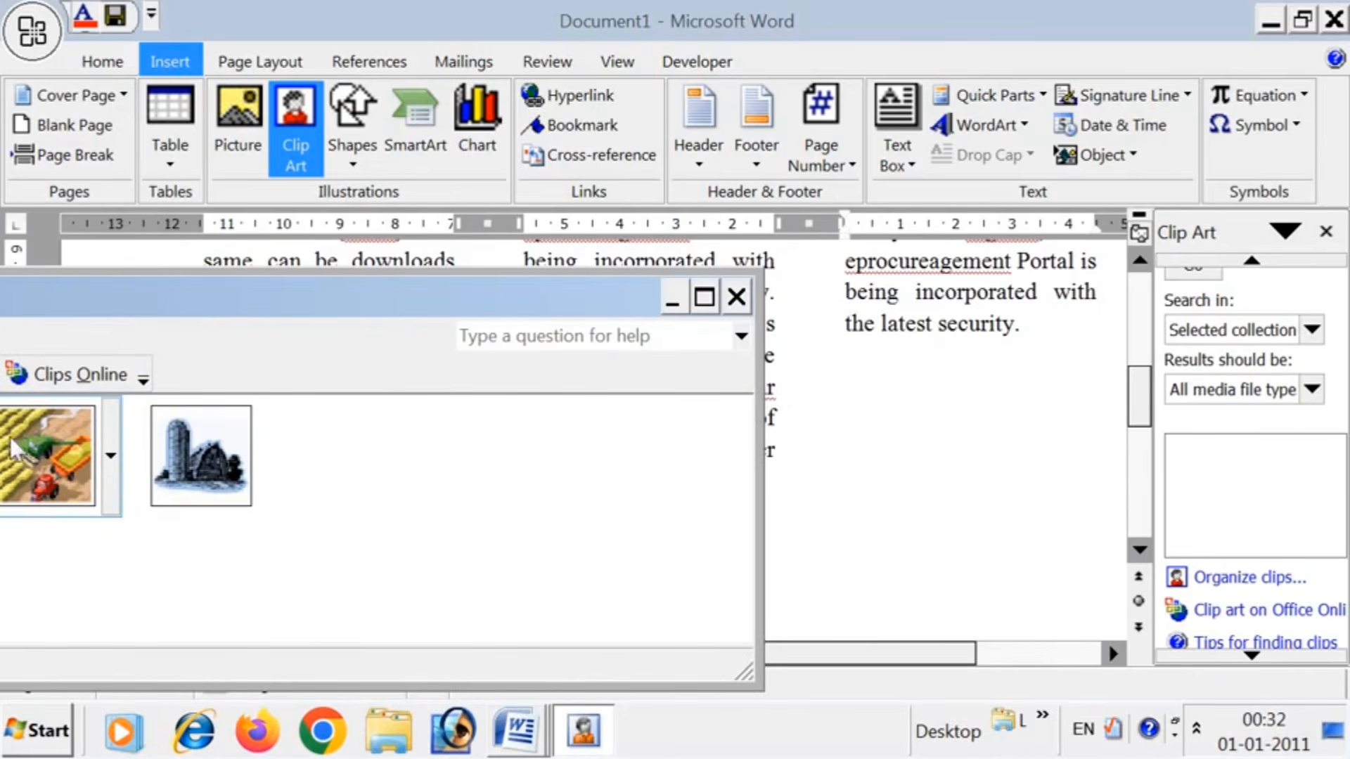
pyautogui.moveTo(15, 436); pyautogui.dragTo(883, 524)
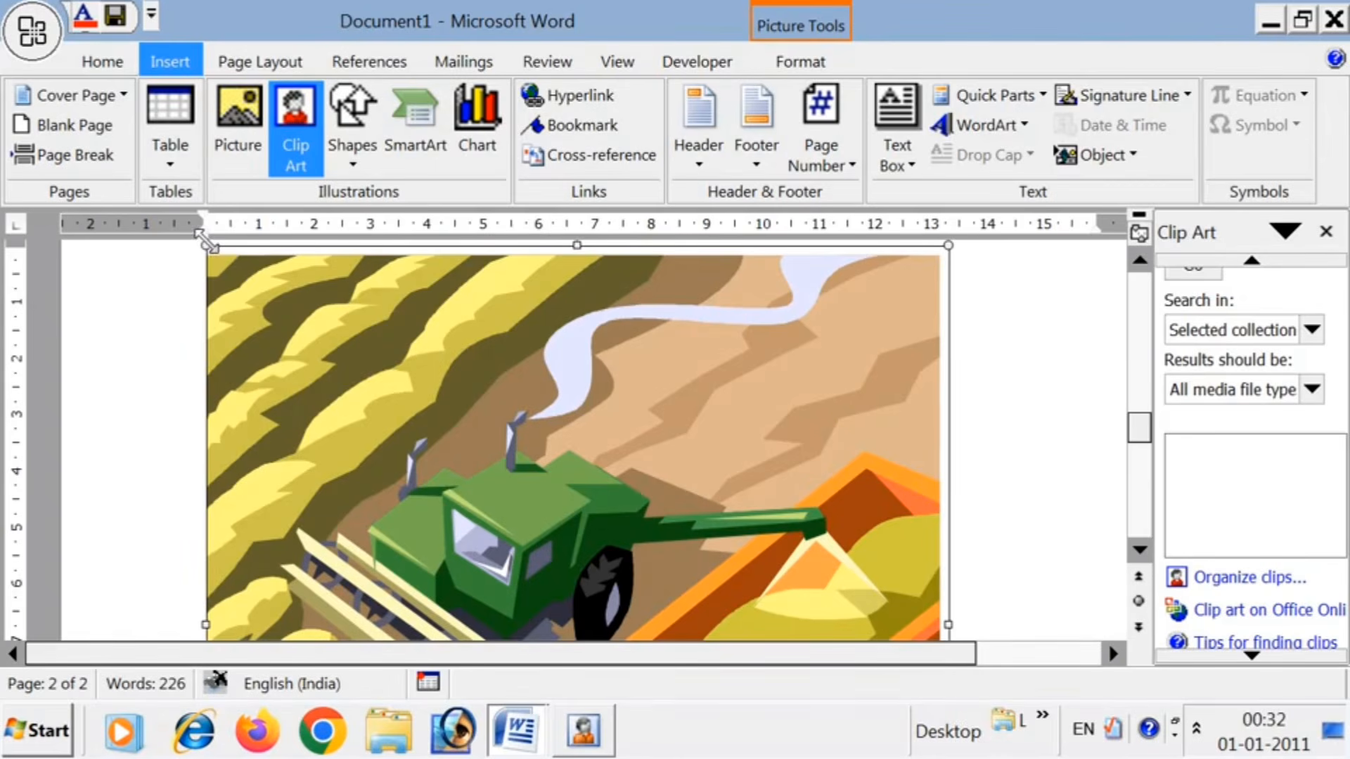
# - Shrink the inserted harvester picture proportionally from its corner and deselect it
pyautogui.moveTo(204, 245); pyautogui.dragTo(695, 546)
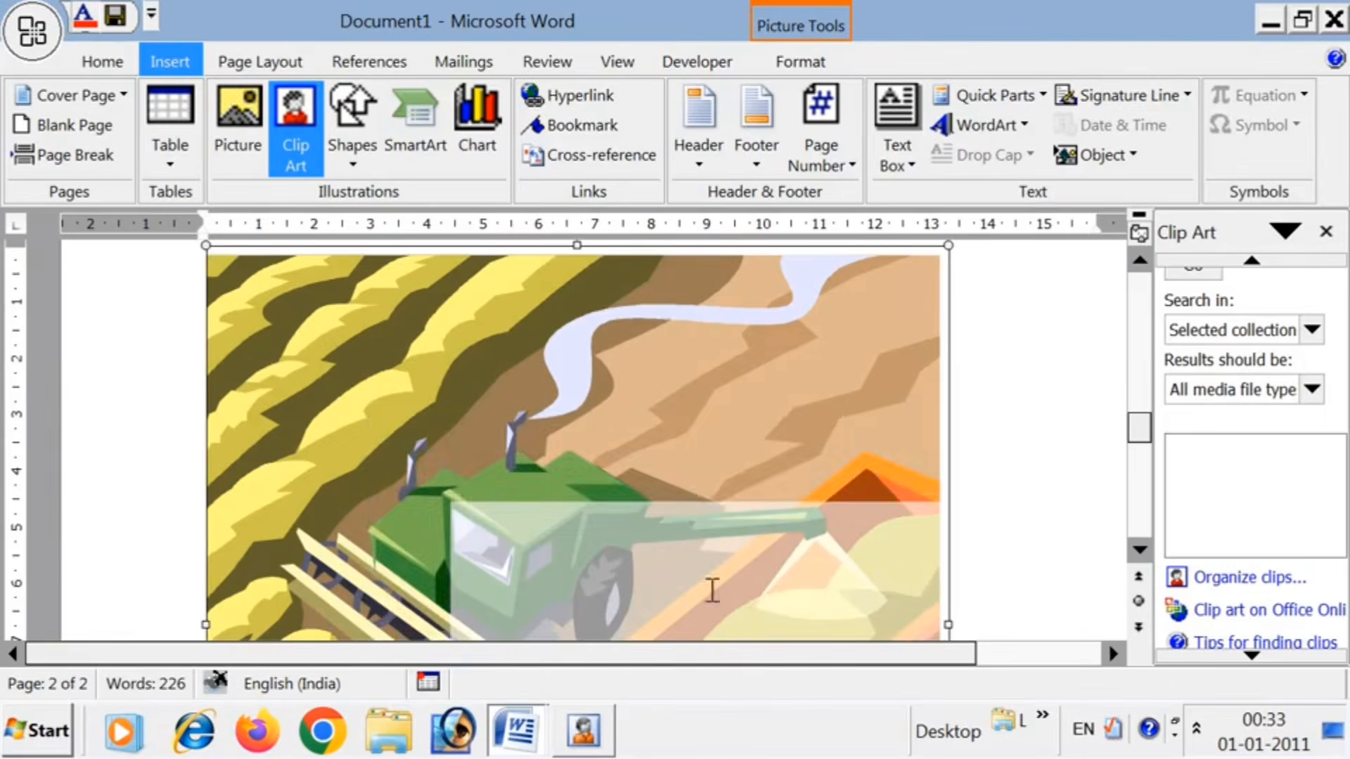
pyautogui.click(712, 587)
pyautogui.scroll(-10, 703, 545)
pyautogui.scroll(11, 707, 538)
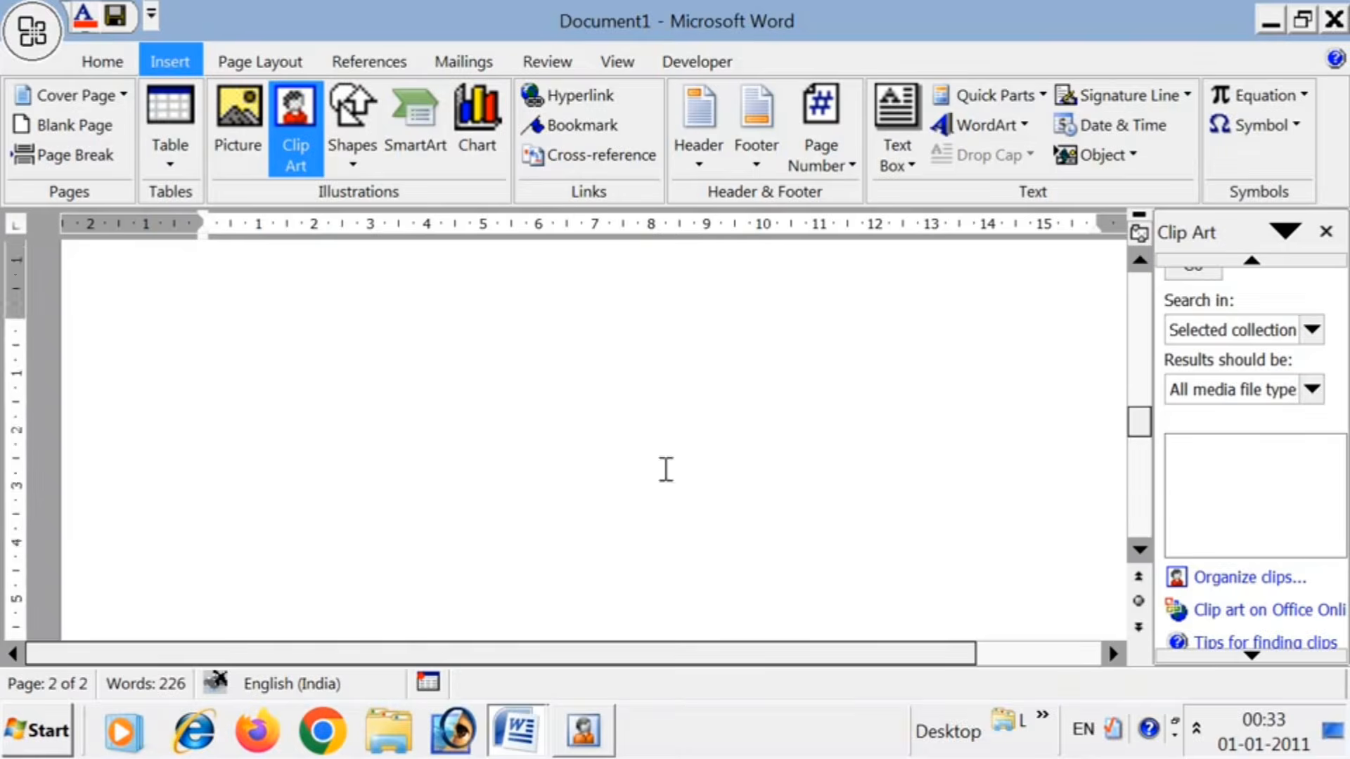
# - Shrink the harvester picture further from its corners to about 2.03 cm high and 1.99 cm wide
pyautogui.scroll(5, 666, 469)
pyautogui.moveTo(1140, 386); pyautogui.dragTo(1139, 352)
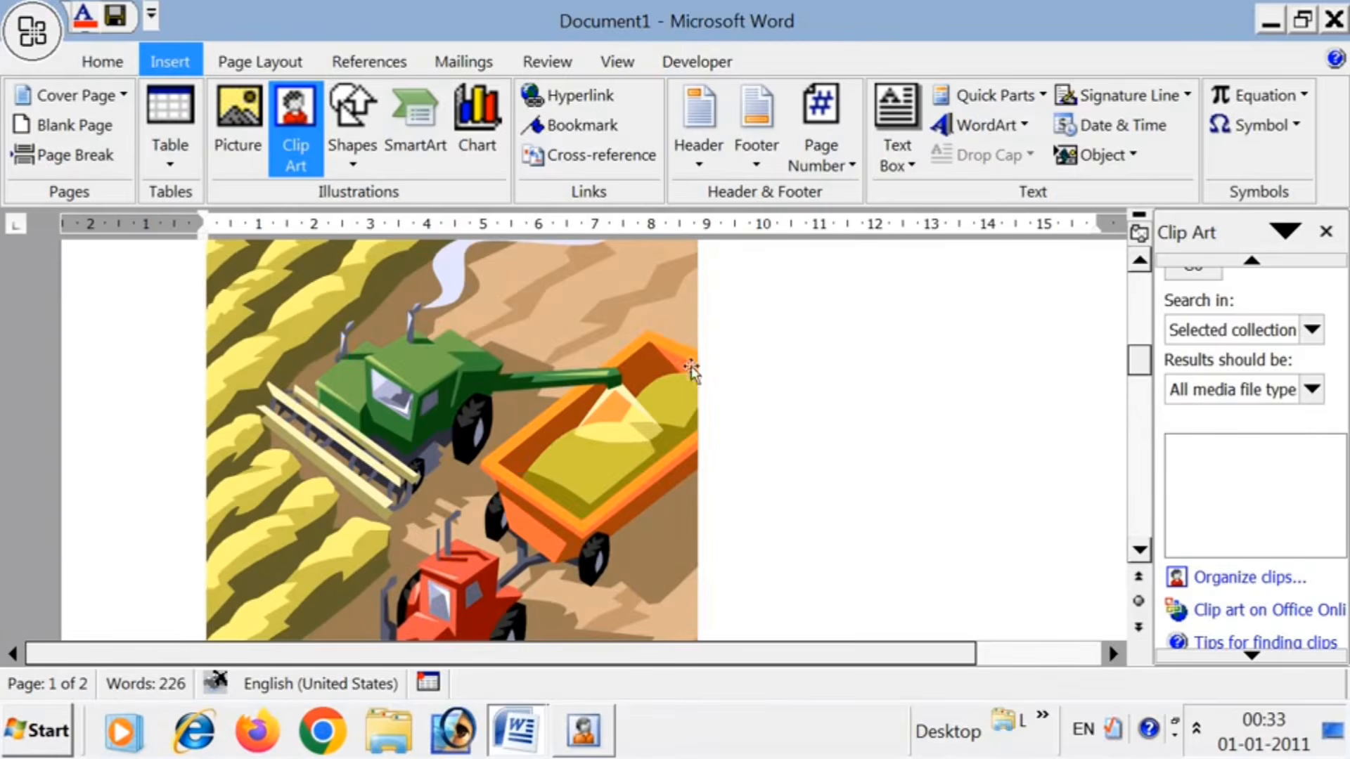
pyautogui.click(691, 369)
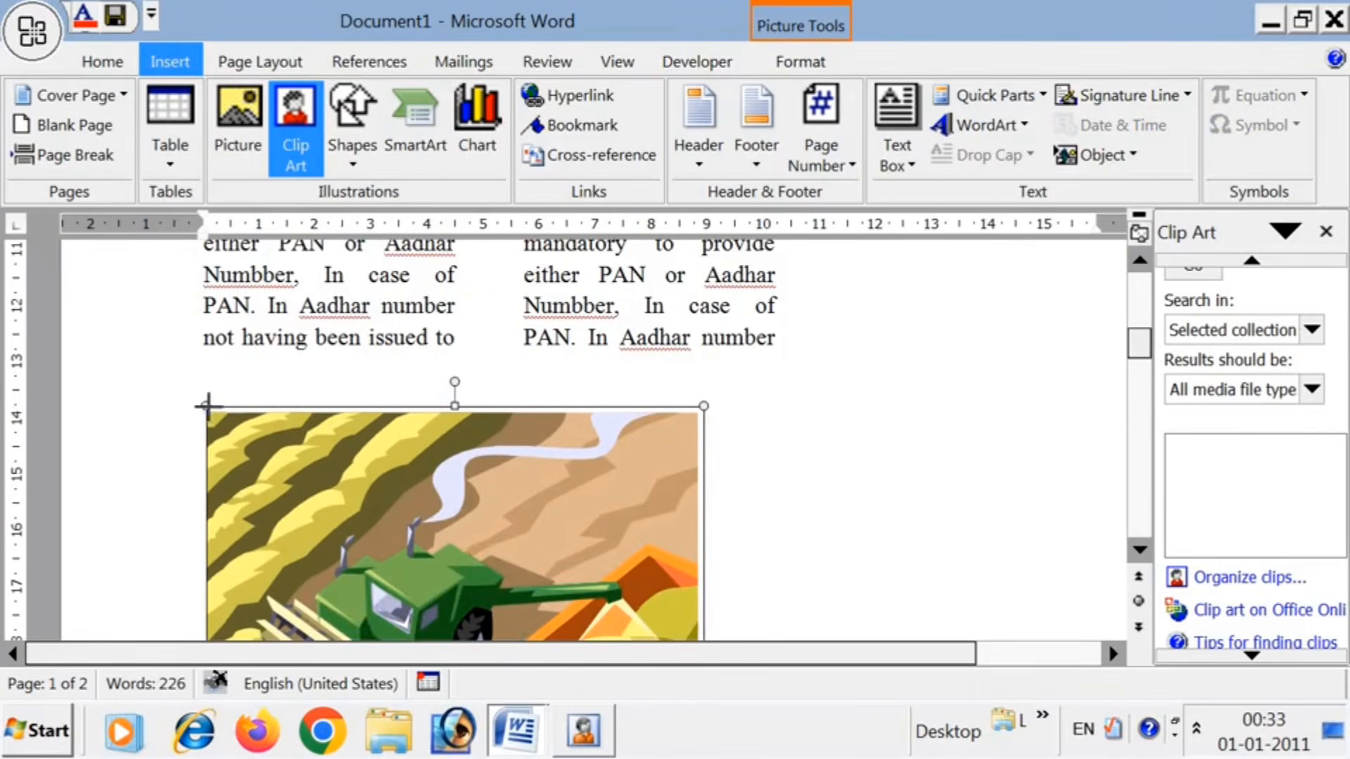
pyautogui.moveTo(207, 406); pyautogui.dragTo(333, 470)
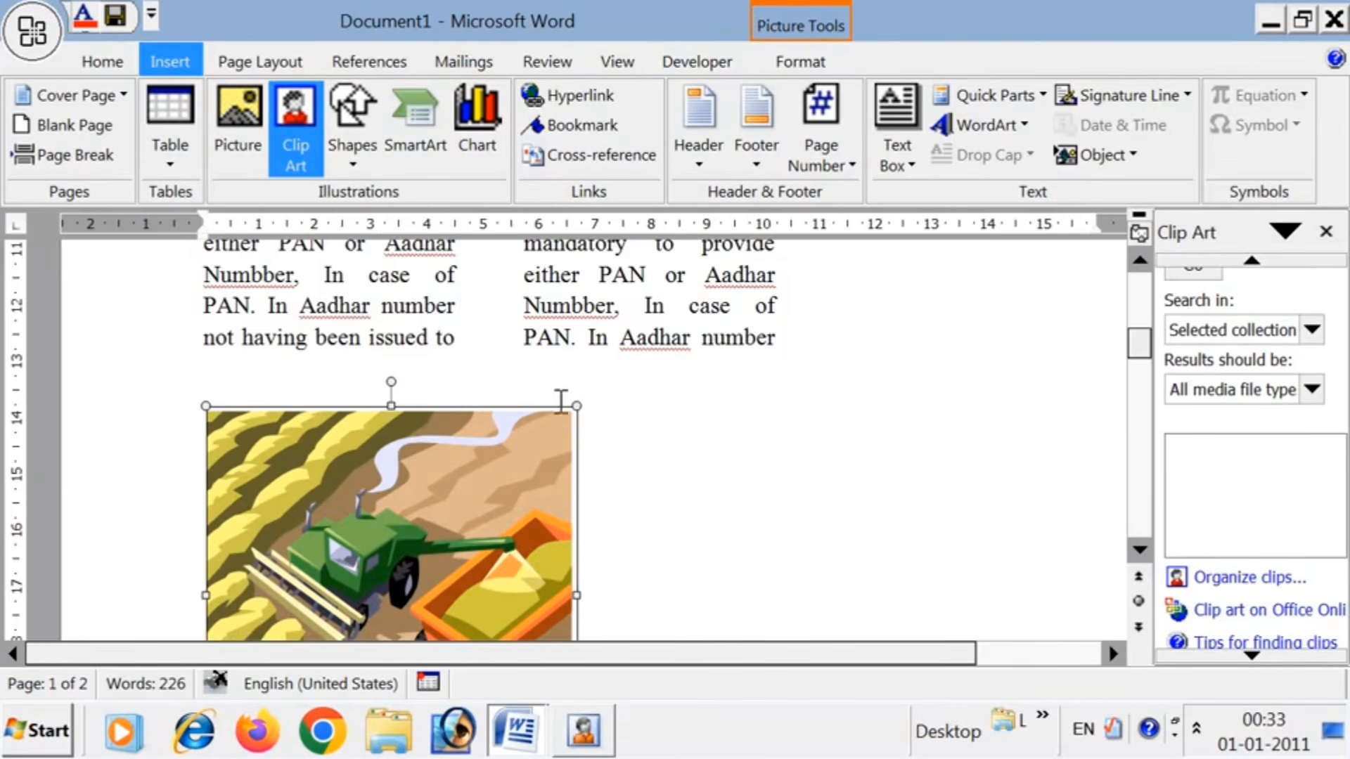
pyautogui.moveTo(576, 405); pyautogui.dragTo(458, 520)
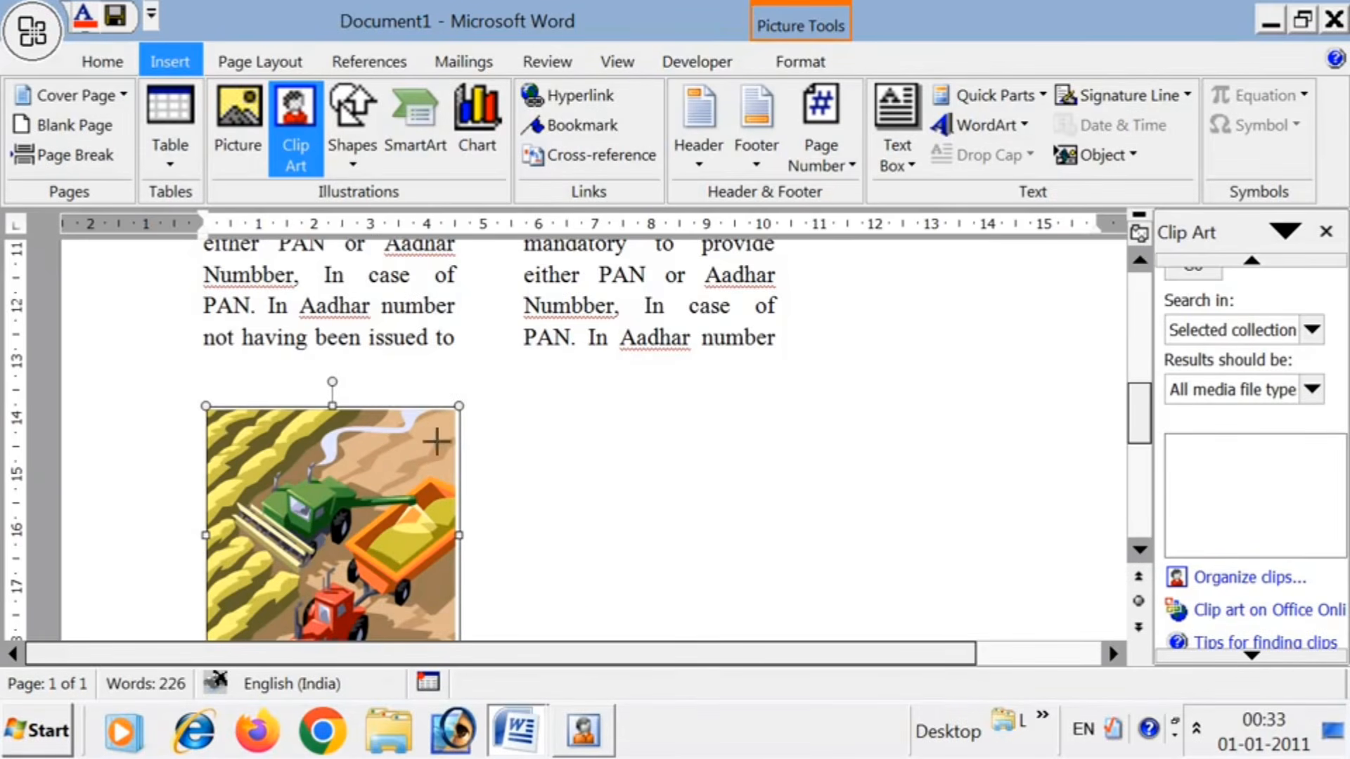
pyautogui.moveTo(437, 442); pyautogui.dragTo(383, 483)
pyautogui.moveTo(298, 560); pyautogui.dragTo(372, 545)
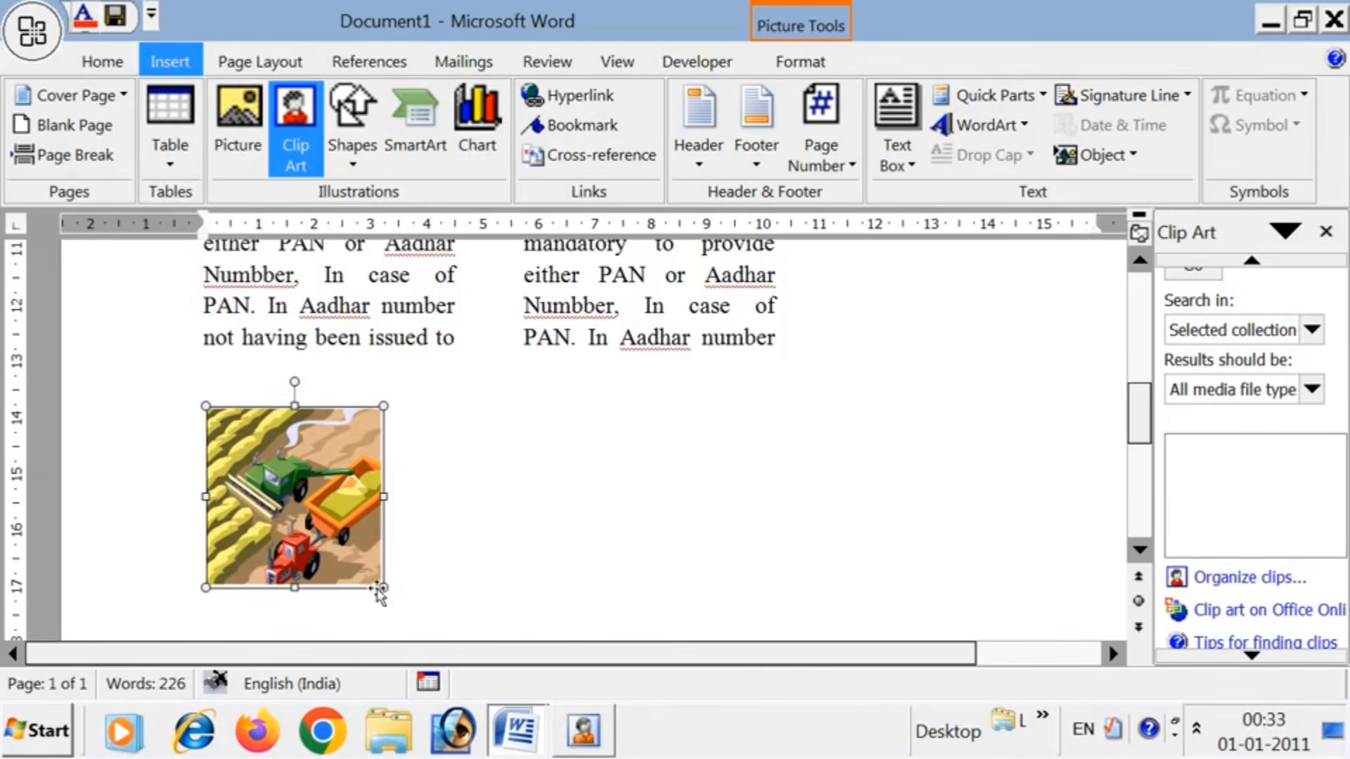
pyautogui.moveTo(383, 589); pyautogui.dragTo(319, 521)
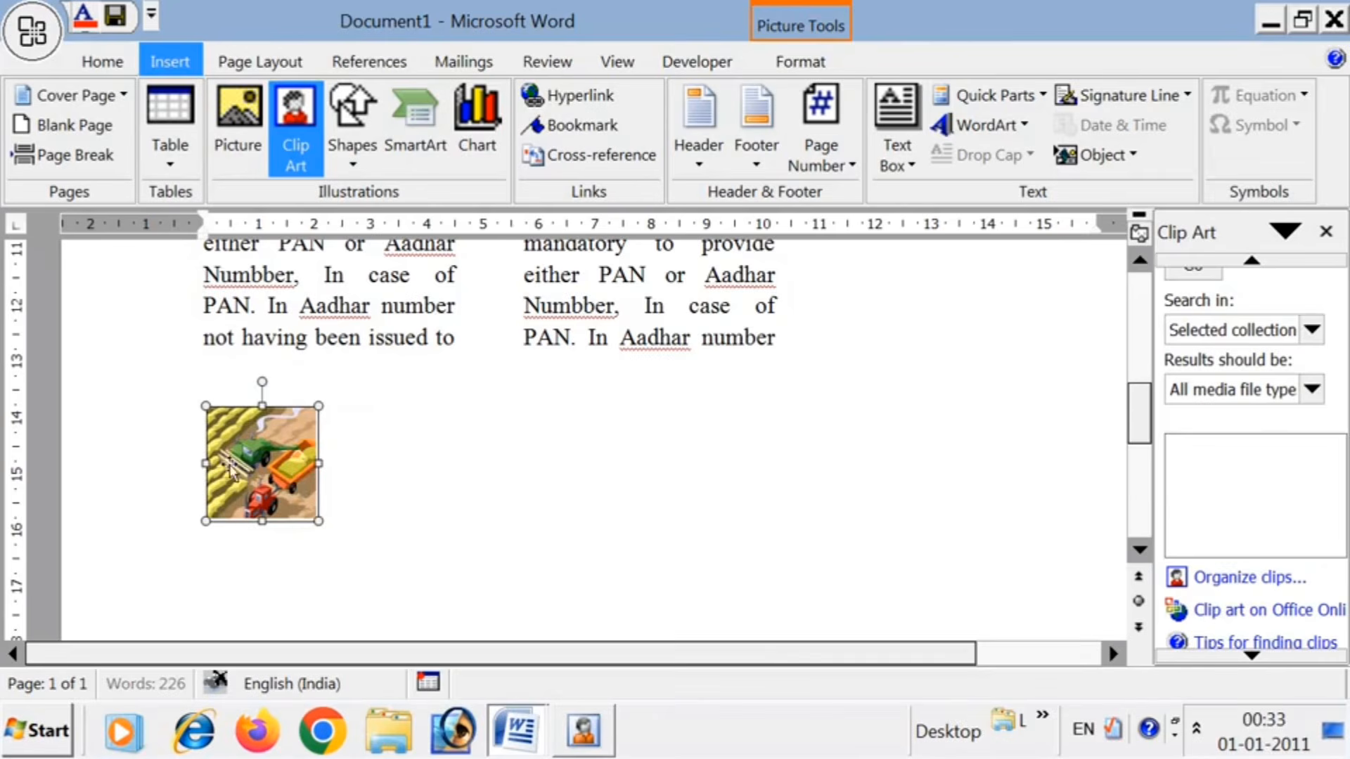
# - Set the harvester picture's text wrapping to Square
pyautogui.doubleClick(280, 453)
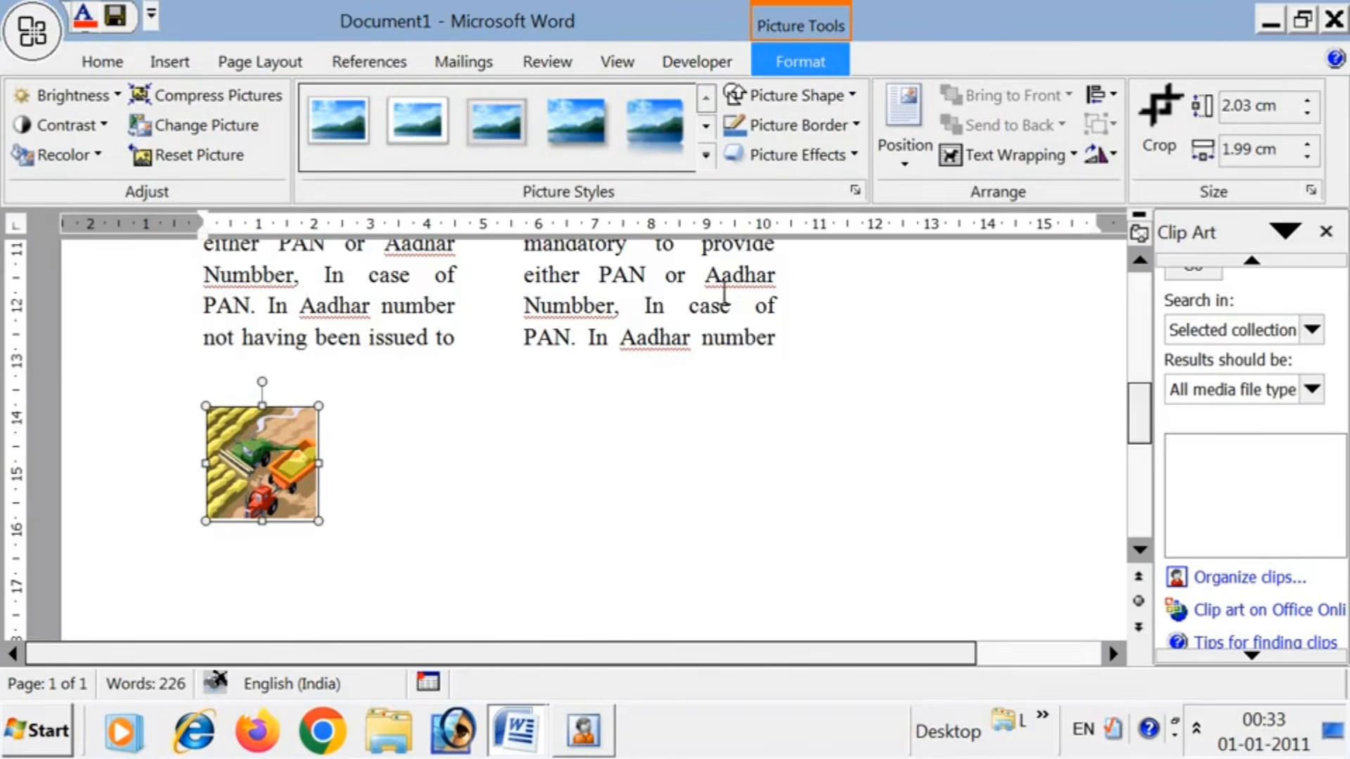
pyautogui.click(378, 464)
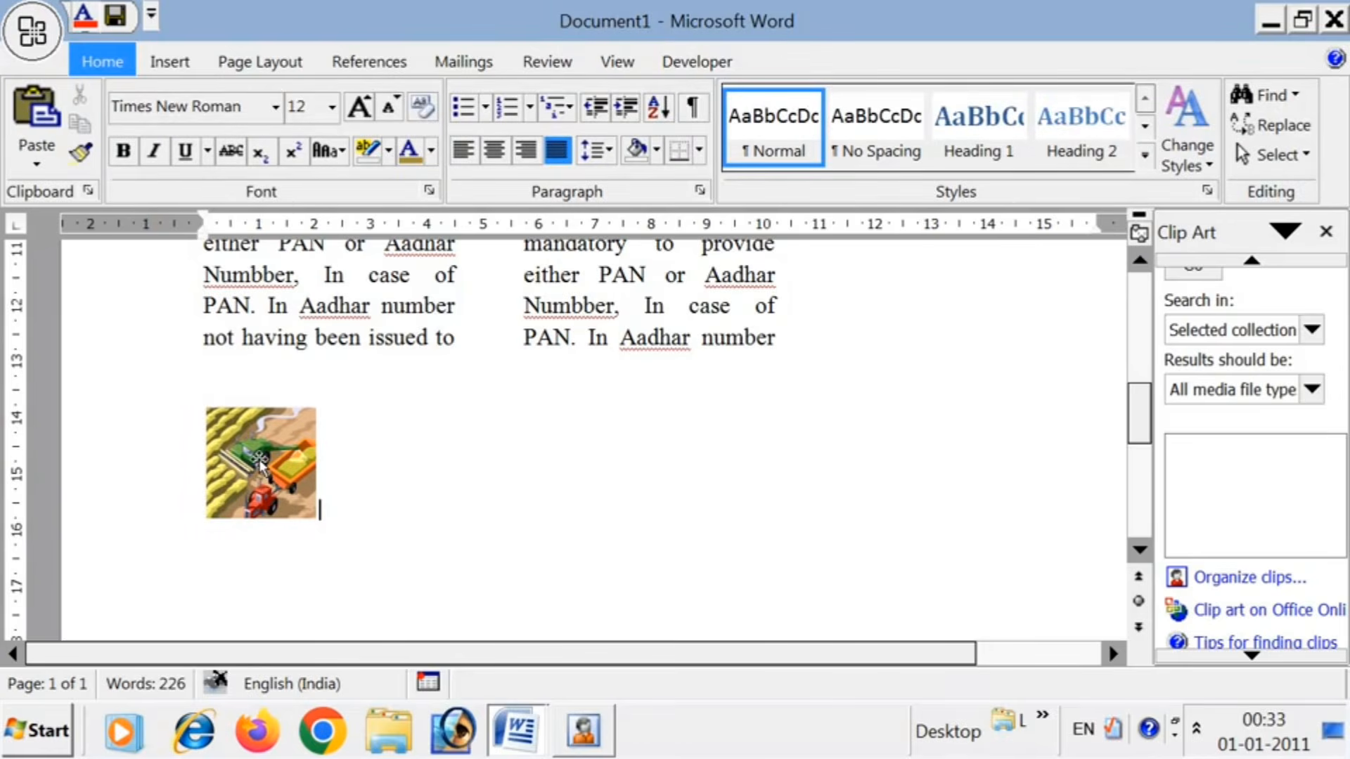
pyautogui.doubleClick(260, 463)
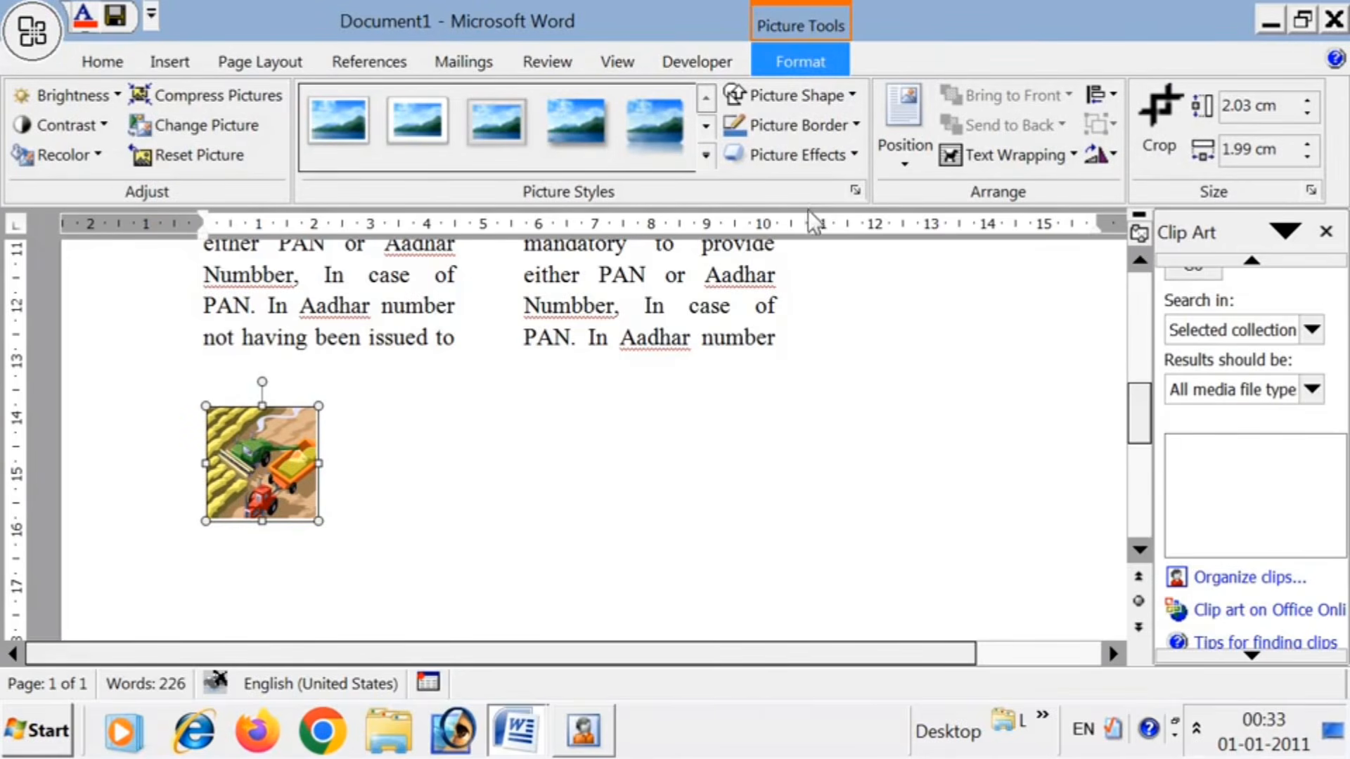
pyautogui.click(1023, 160)
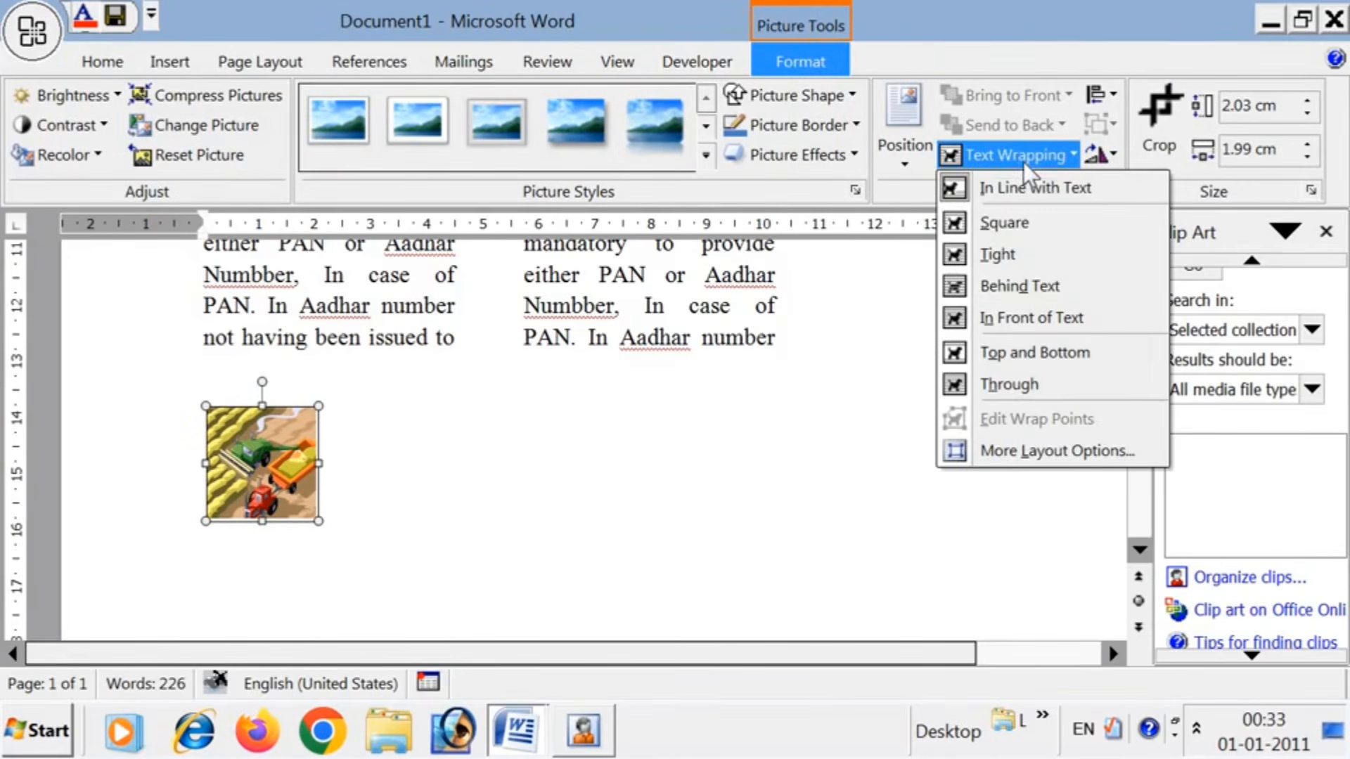
pyautogui.click(1002, 220)
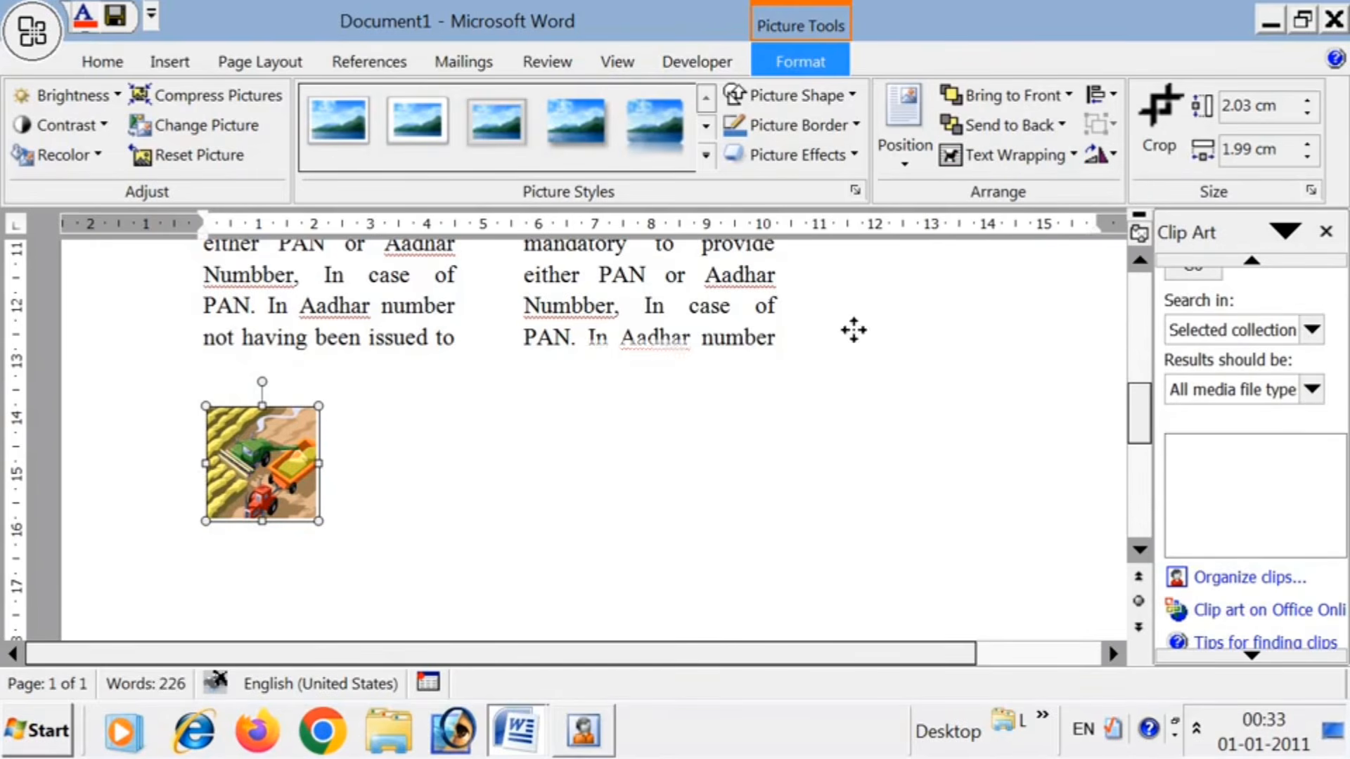
# - Move the harvester picture into the third column, directly beneath the closing words "the latest security."
pyautogui.moveTo(233, 492); pyautogui.dragTo(904, 349)
pyautogui.moveTo(912, 441); pyautogui.dragTo(868, 367)
pyautogui.moveTo(890, 428); pyautogui.dragTo(887, 455)
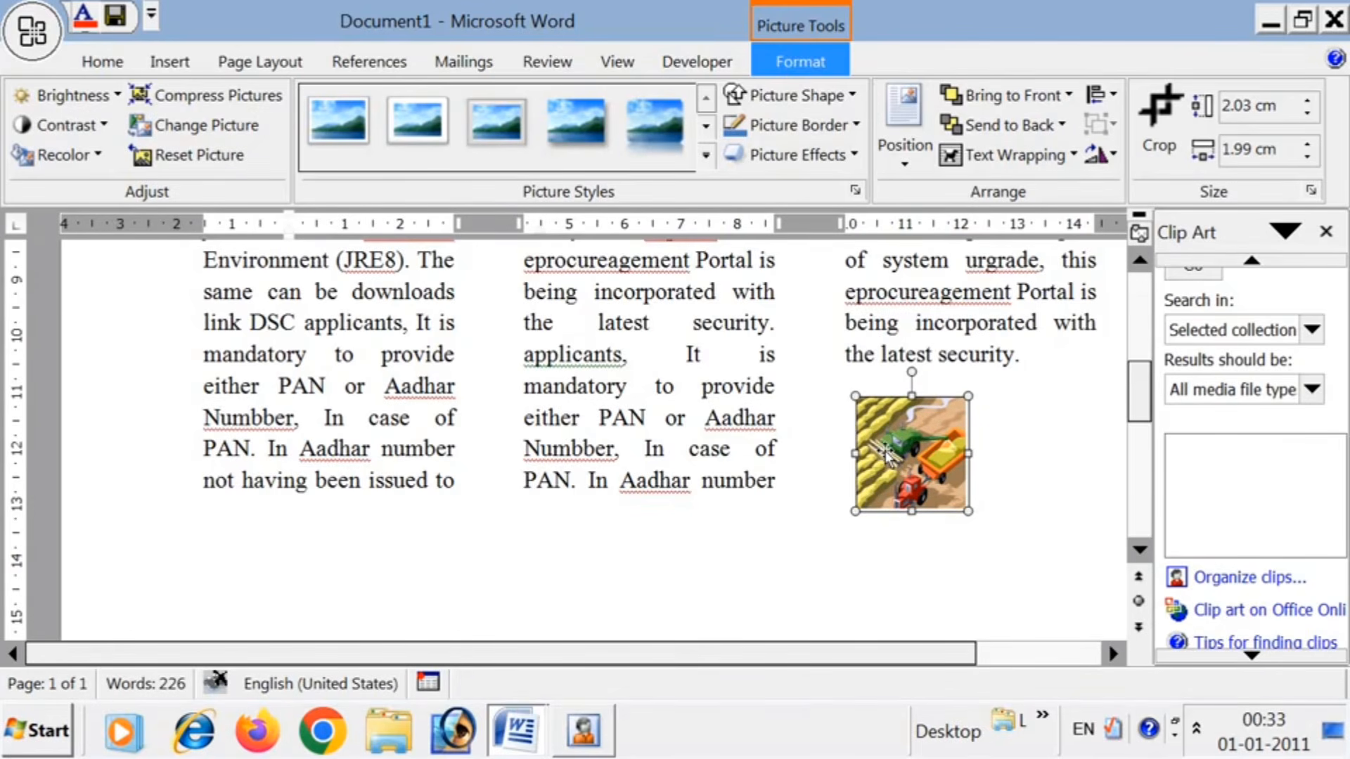
# - Enter three lines below the columns: "fgfgfgdgjfdgdfgkdgjkdfjgklgjldkg", "fdkgjfdkgjfdgkfdjgldkfjgkgjfdg" and "ggfdglkfdjgkgjlkgjdf"
pyautogui.scroll(-2, 734, 538)
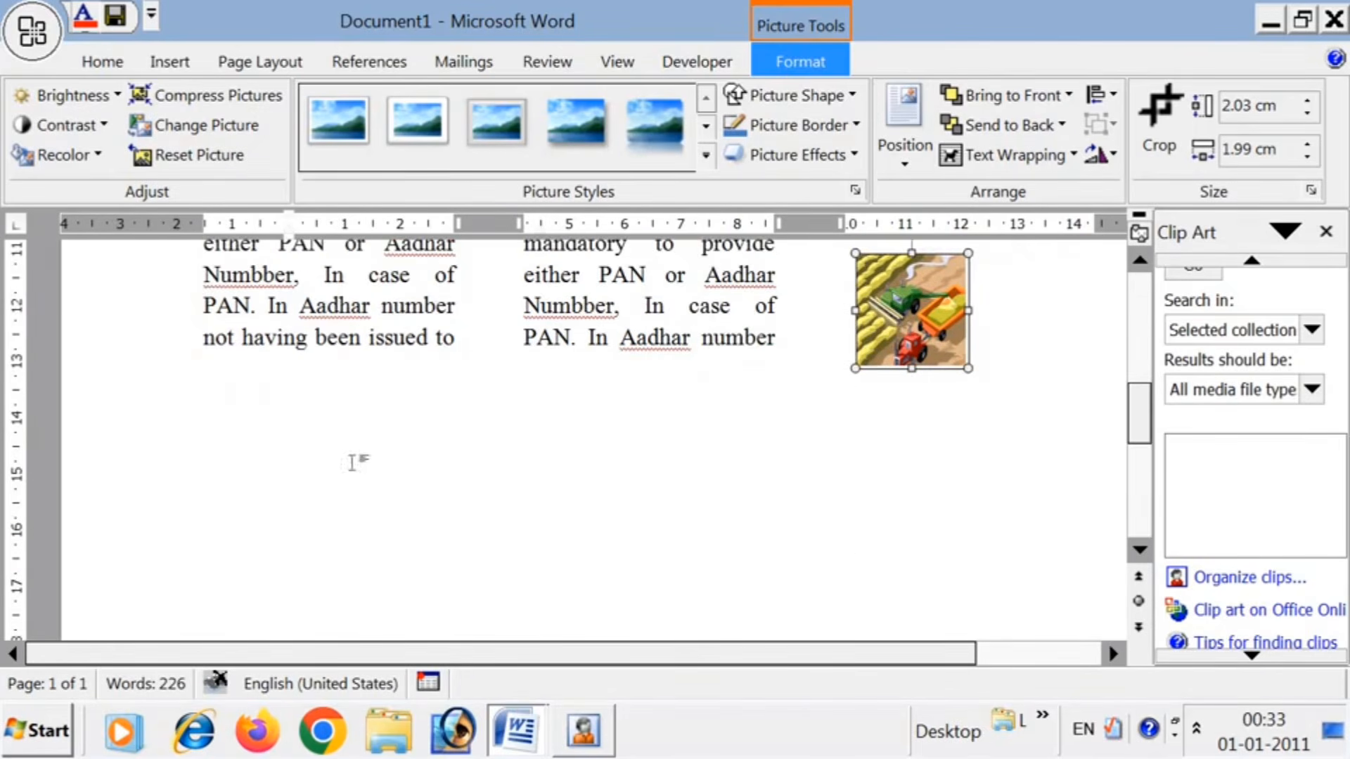
pyautogui.click(351, 462)
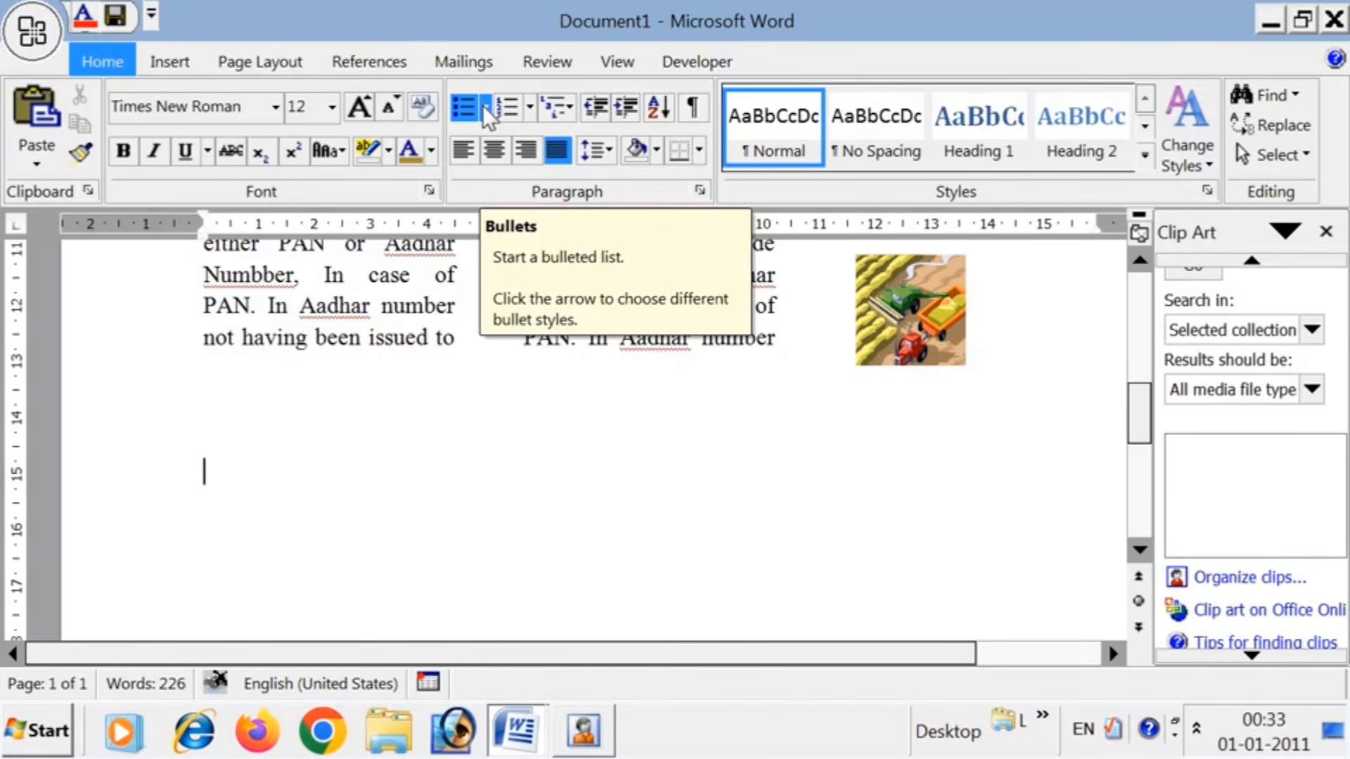
pyautogui.click(295, 449)
pyautogui.write('fgfgfgdgjfdgdfgkdgjkdfjg')
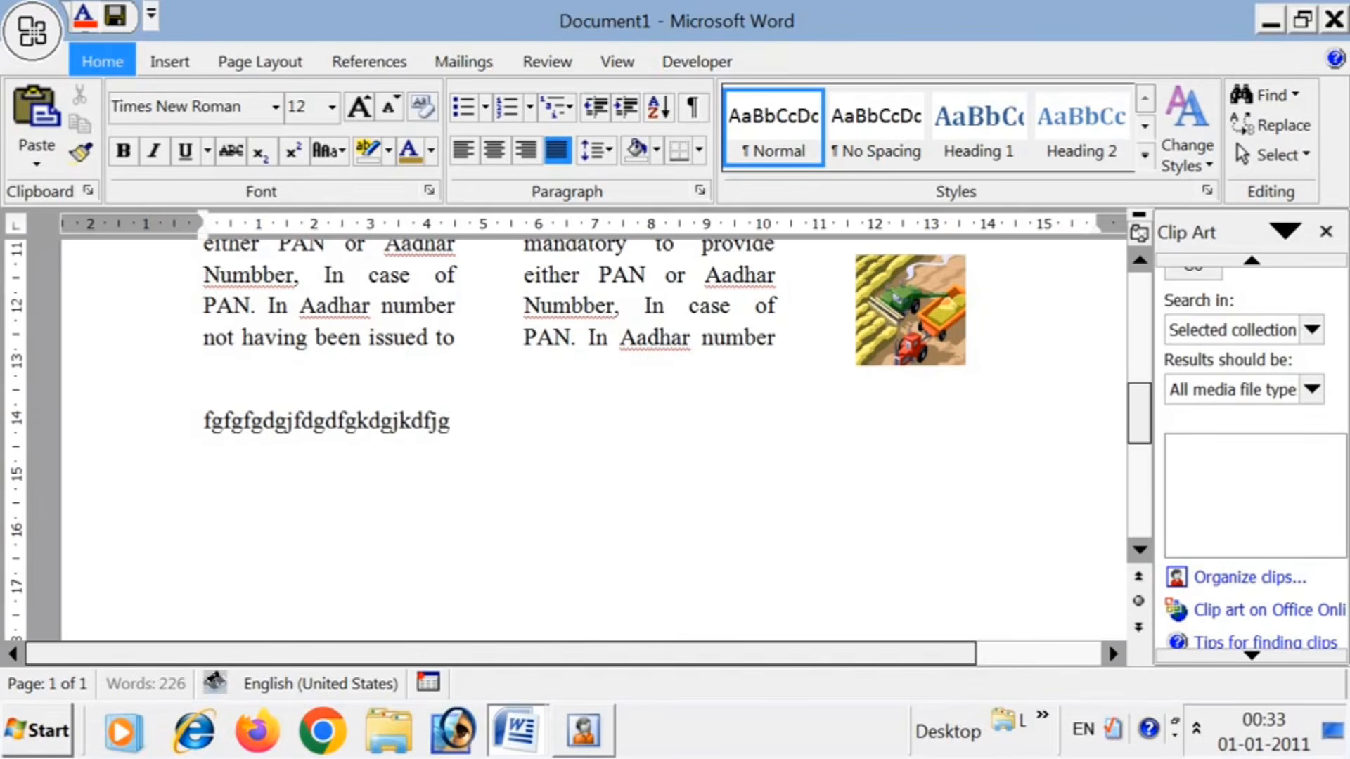
pyautogui.write('klgjldkg')
pyautogui.press('Return')
pyautogui.write('fdkgjfdkgjfd')
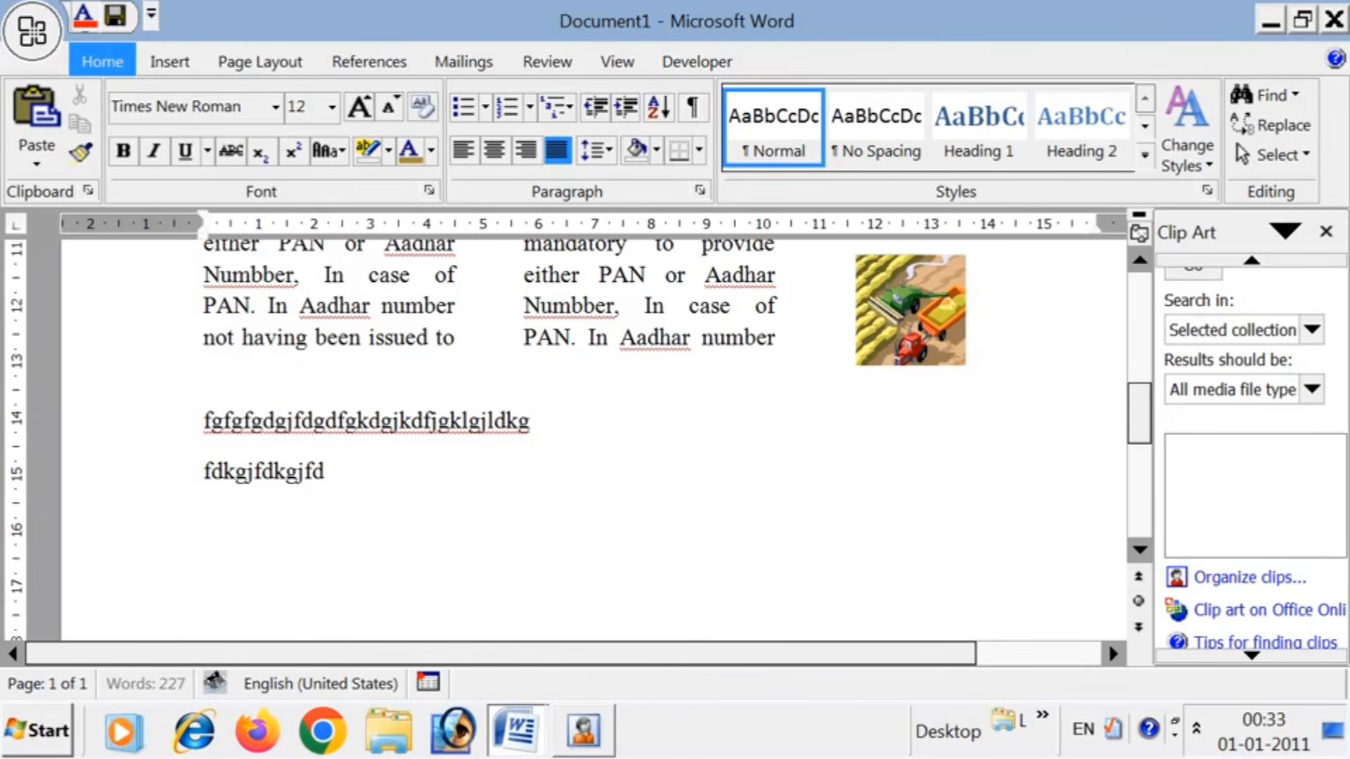
pyautogui.write('gkfdjgldkfjgkgjfdg')
pyautogui.press('Return')
pyautogui.write('ggfdglkfdjg')
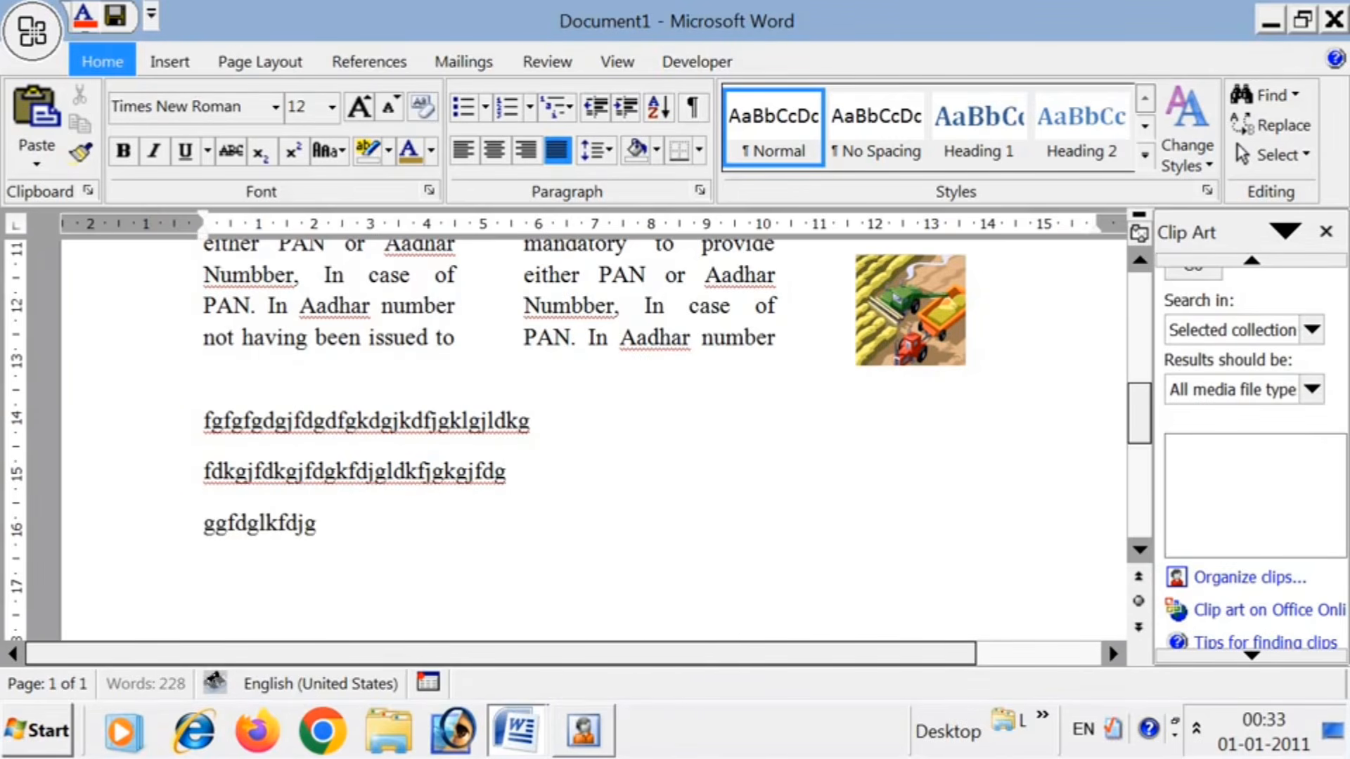
pyautogui.write('kgjlkgjdf')
# - Format the three filler lines as a round-bulleted list and end the list with unbulleted empty paragraphs below it
pyautogui.click(203, 421)
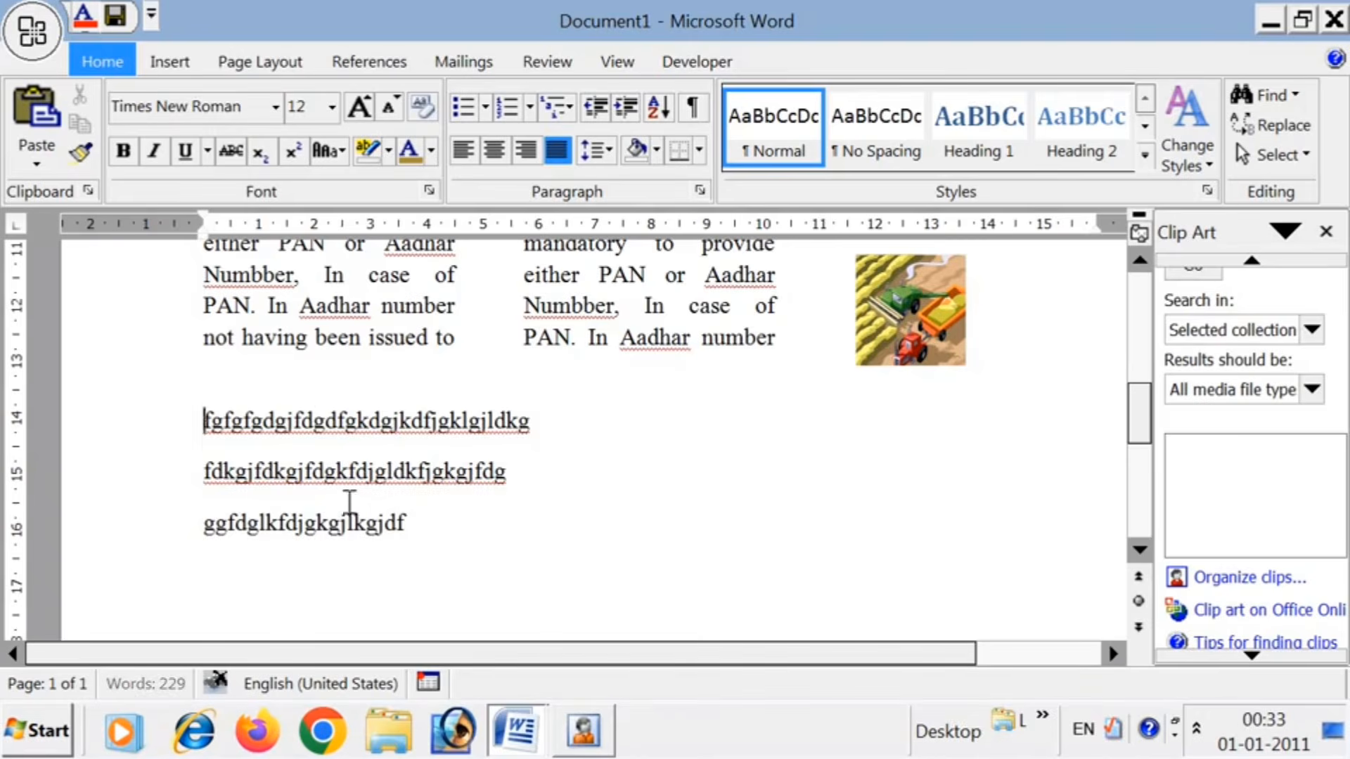
pyautogui.keyDown('shift'); pyautogui.click(425, 524); pyautogui.keyUp('shift')
pyautogui.click(466, 117)
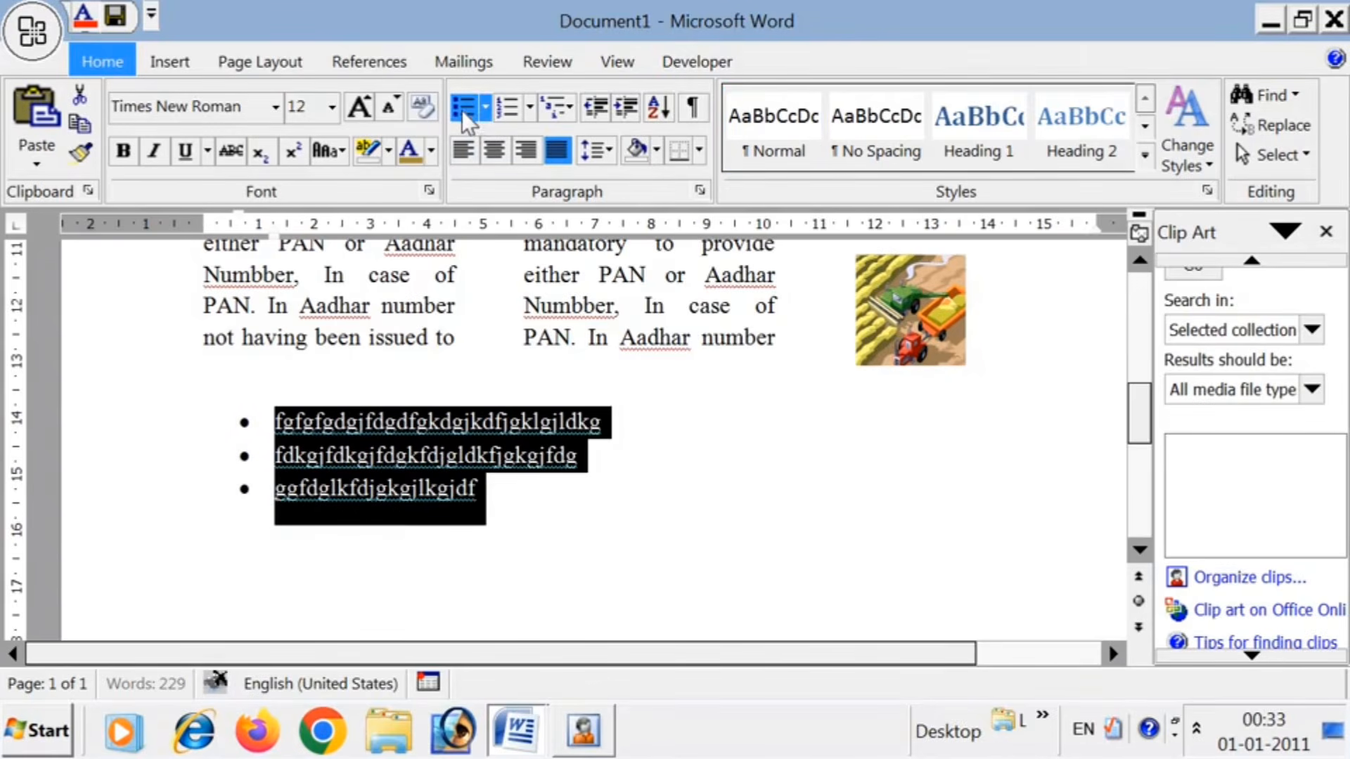
pyautogui.click(506, 509)
pyautogui.press('Return')
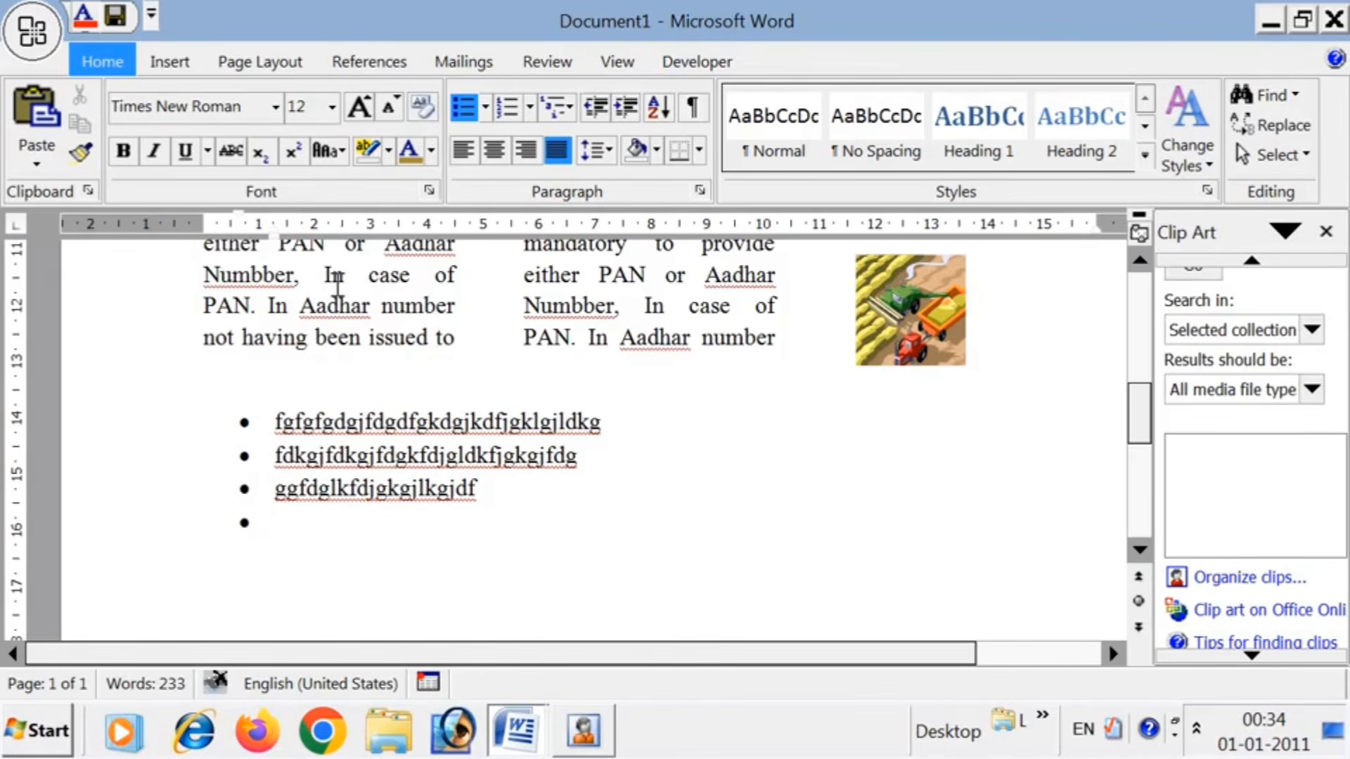
pyautogui.press('BackSpace')
pyautogui.press('BackSpace')
pyautogui.press('Return')
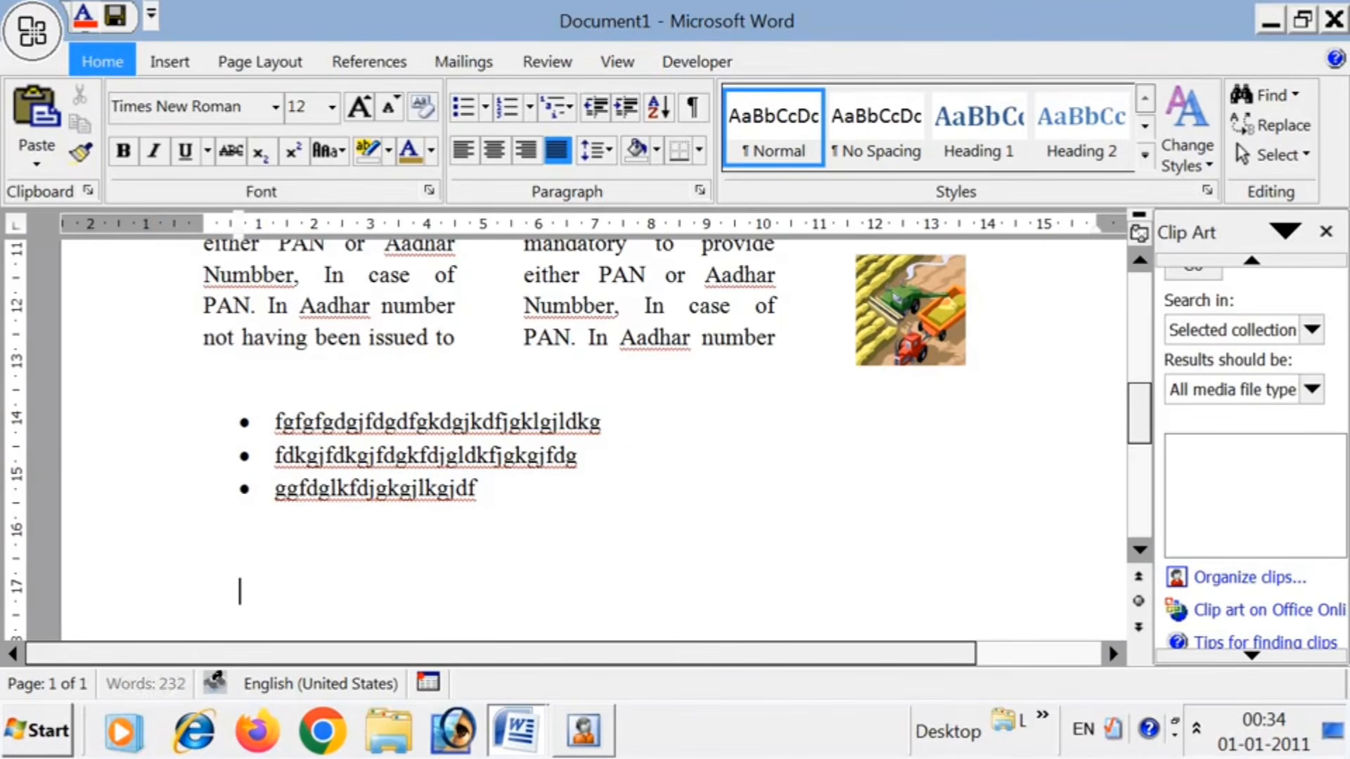
pyautogui.click(175, 59)
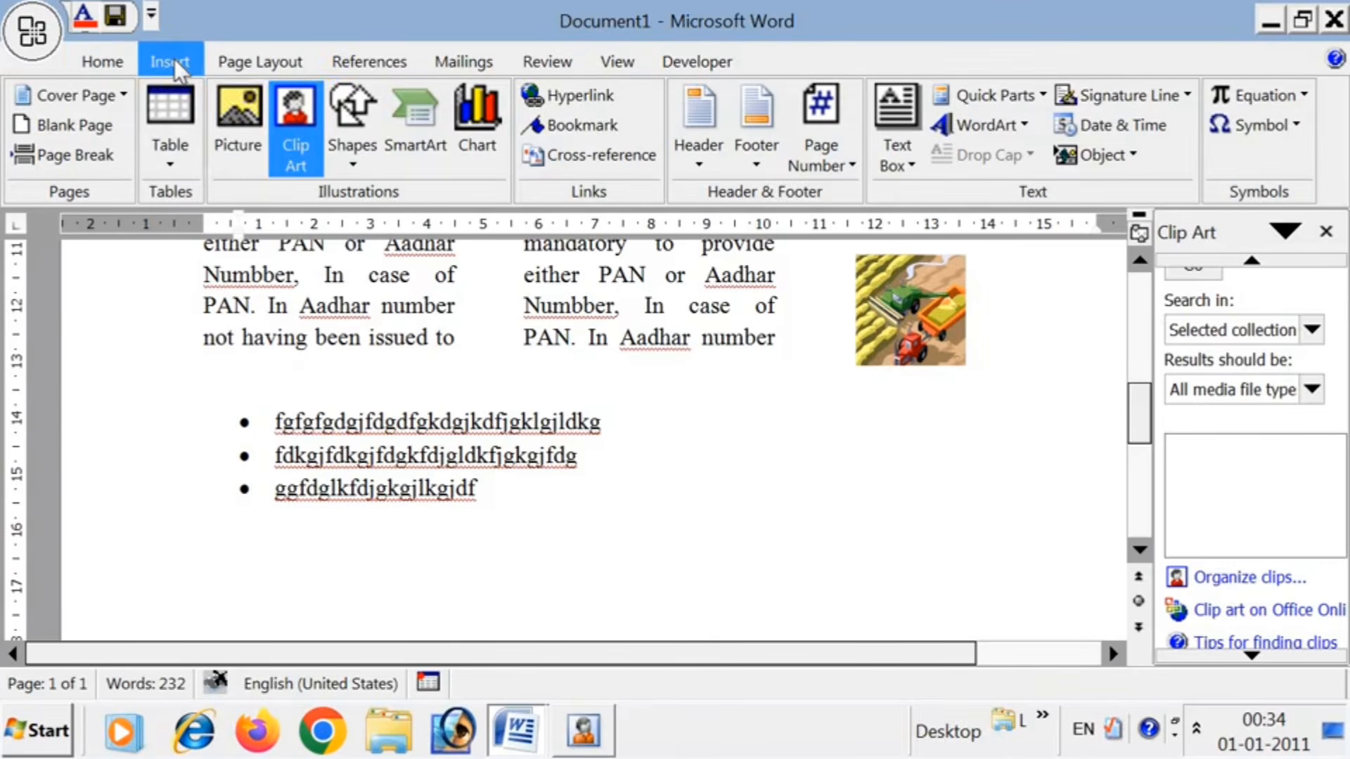
pyautogui.click(333, 141)
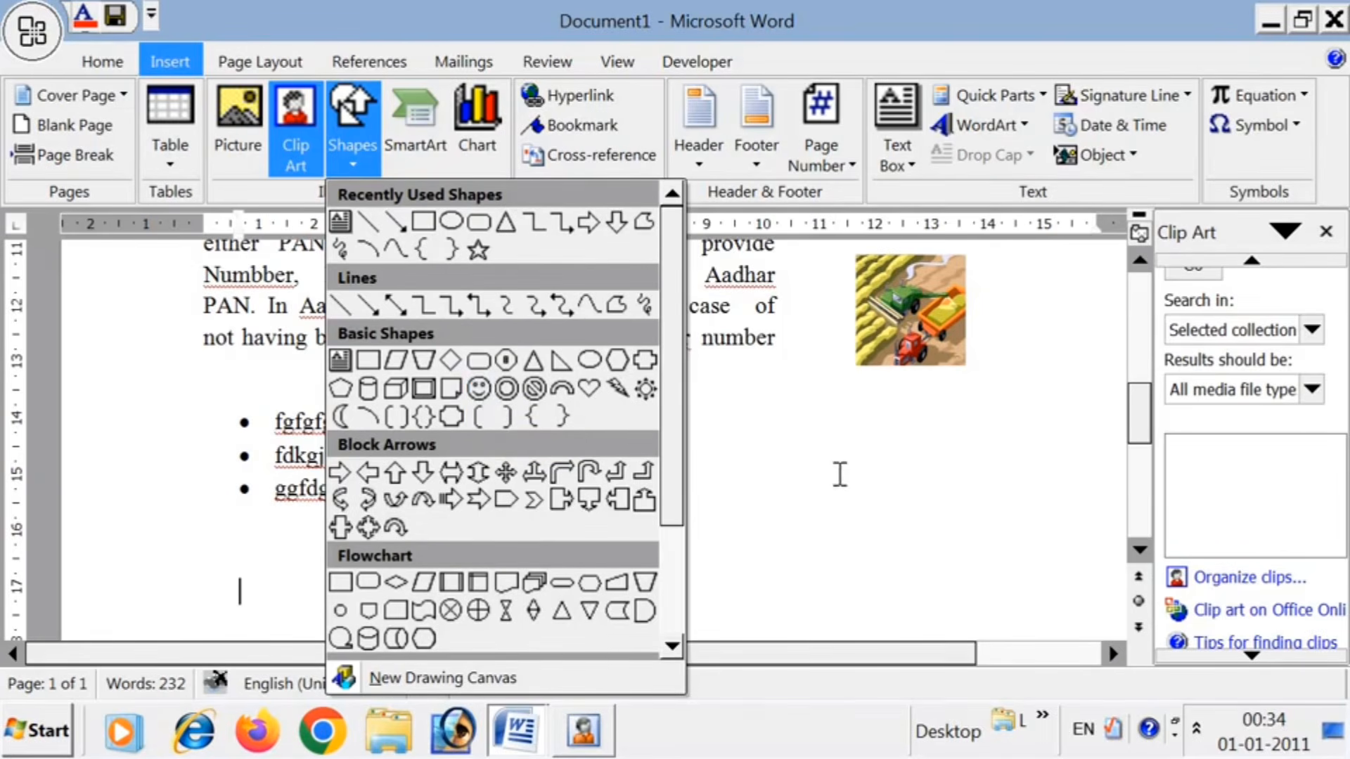
pyautogui.click(810, 466)
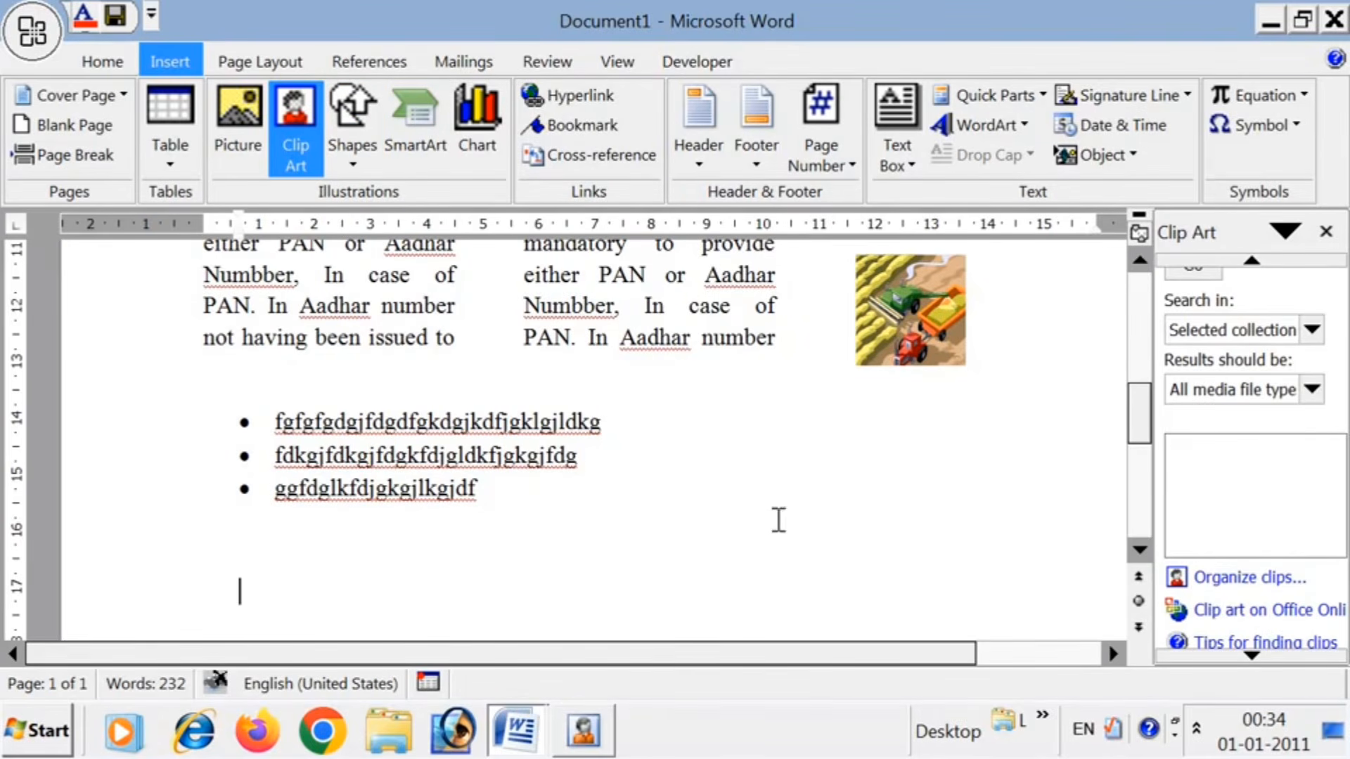
# - Return to the start of the document and close the Clip Art pane
pyautogui.scroll(5, 763, 467)
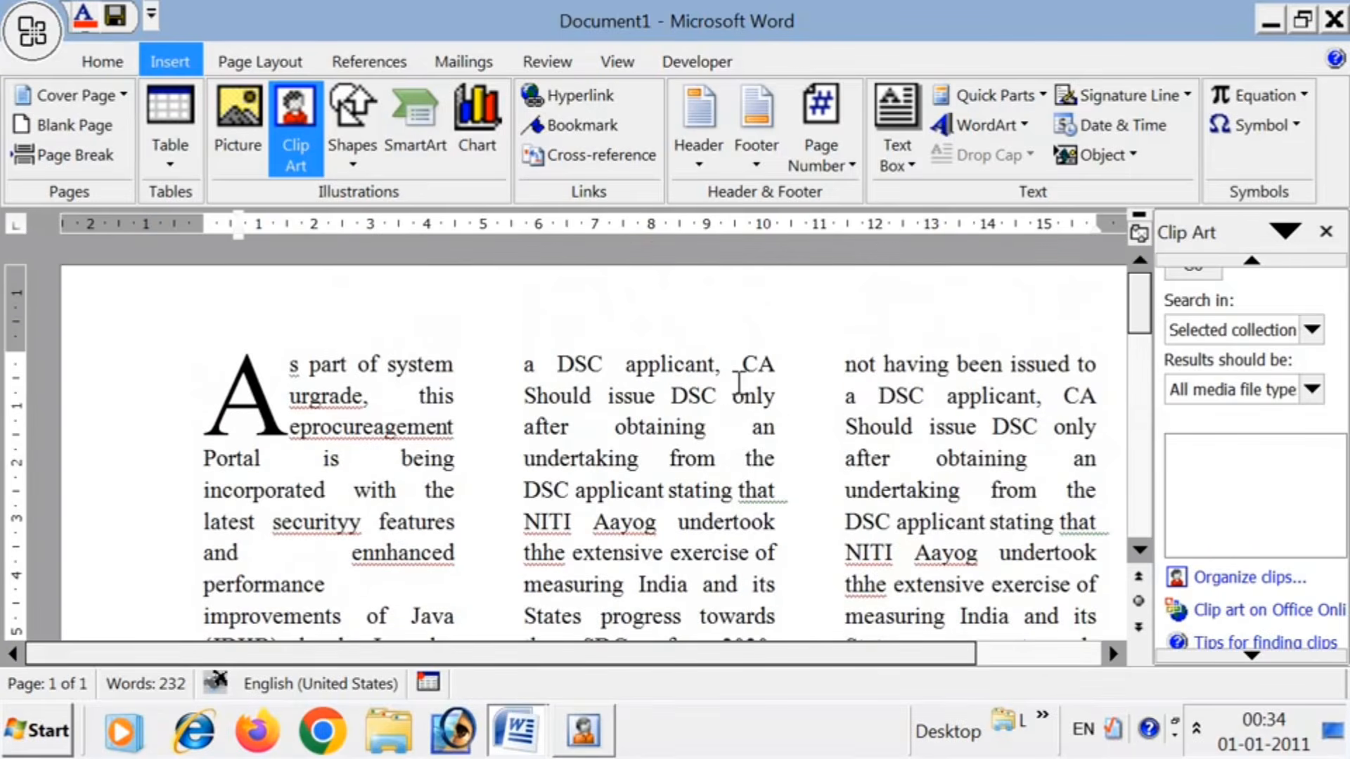
pyautogui.scroll(-2, 741, 433)
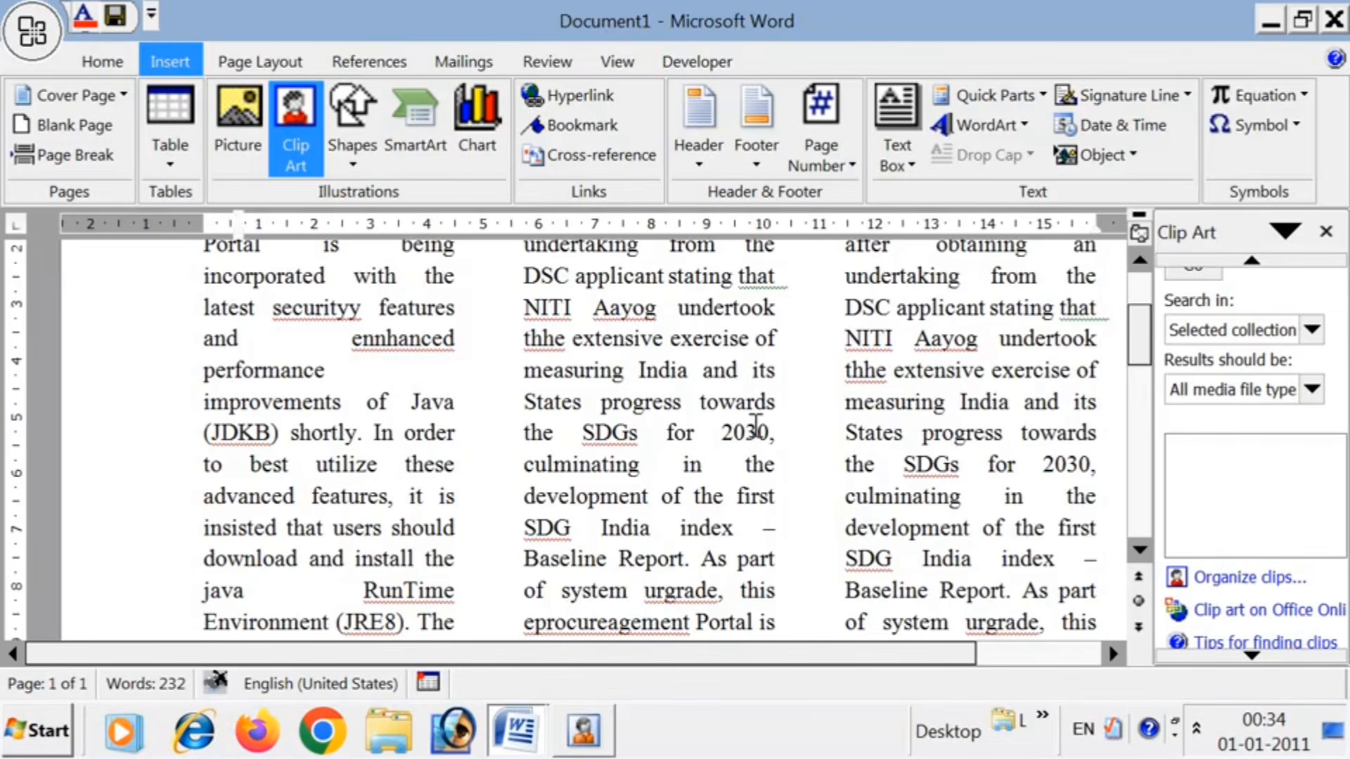
pyautogui.scroll(3, 844, 435)
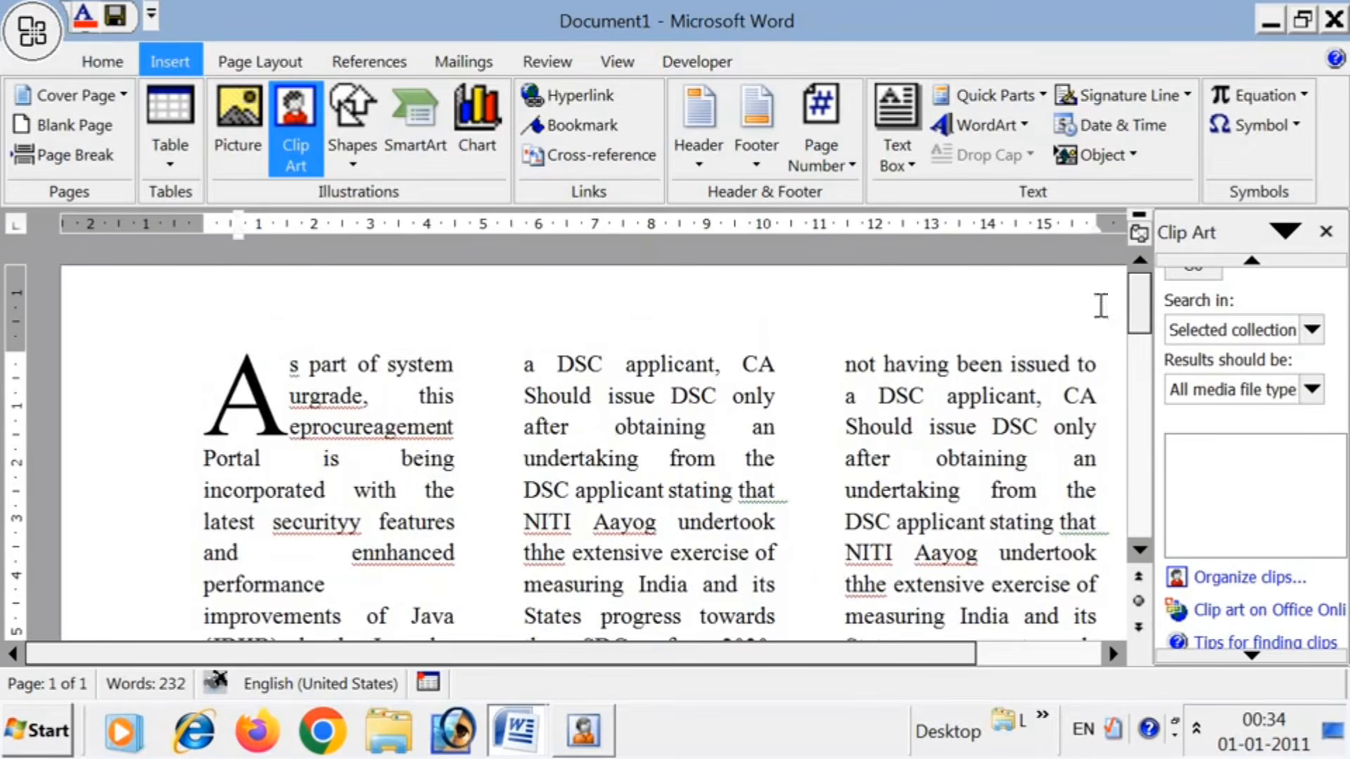
pyautogui.click(1324, 232)
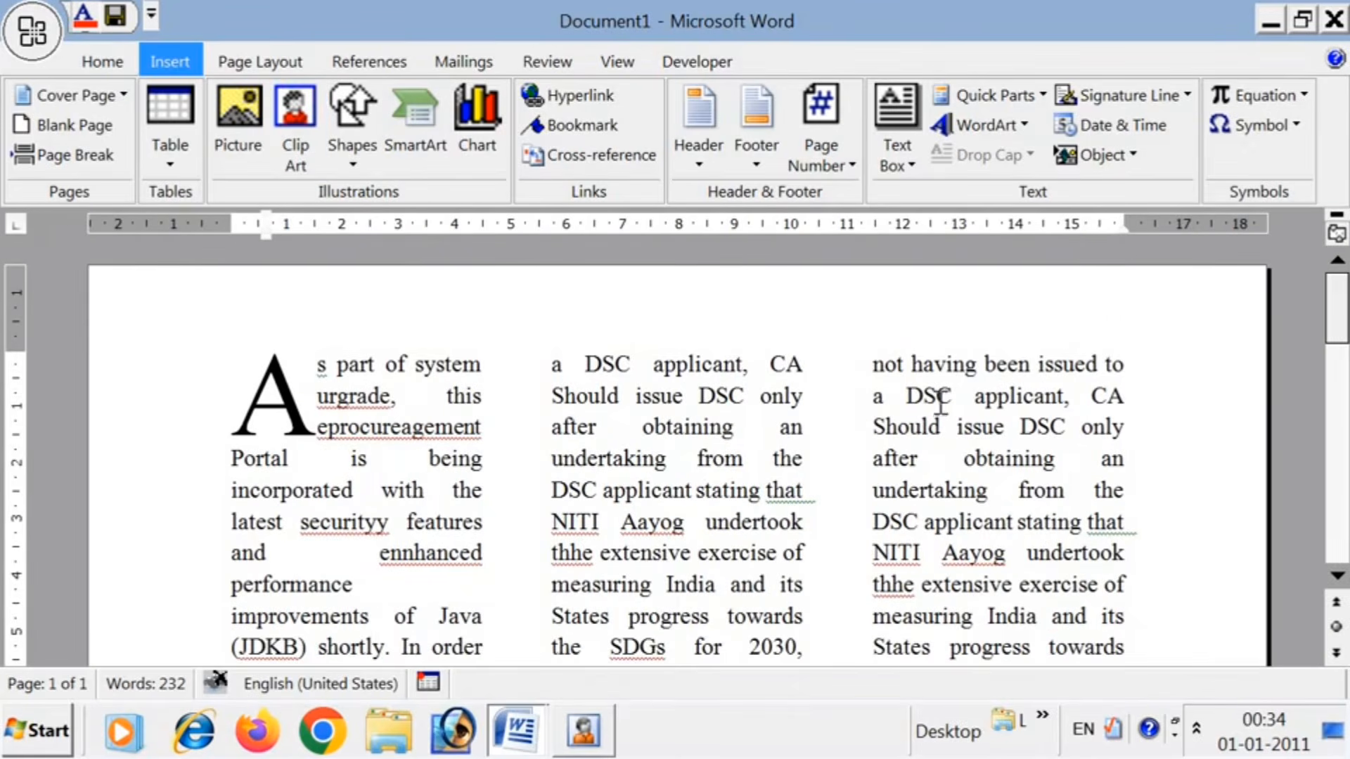